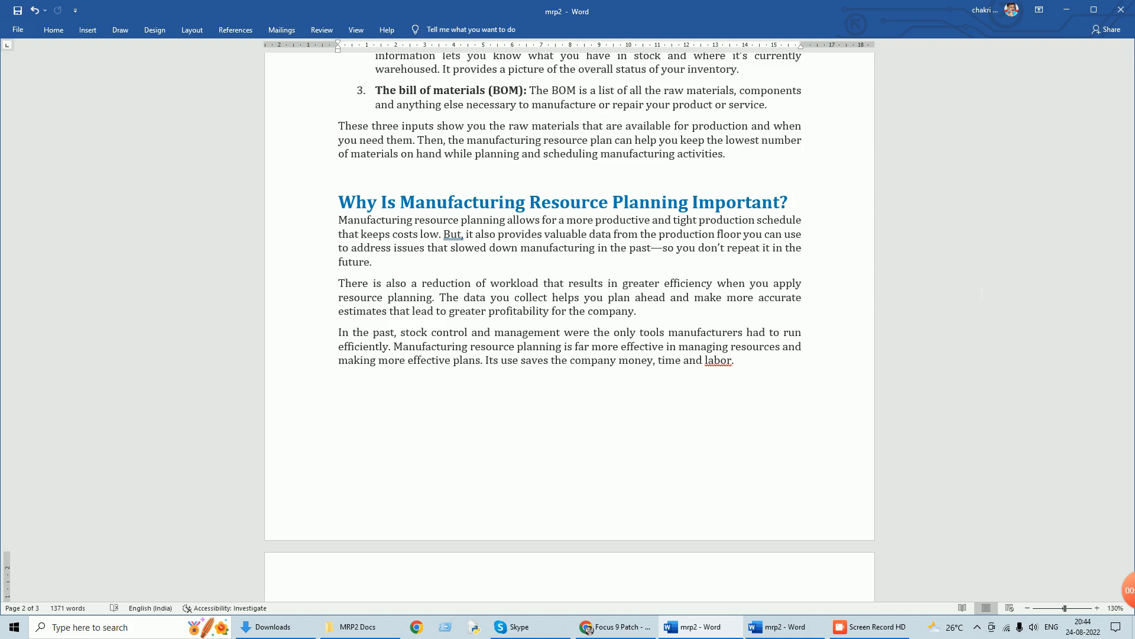
Expand the "Why is production scheduling important?" and "What is Forward Scheduling?" sections on page 3 of the document.
{"action": "scroll", "coordinate": [1011, 269], "scroll_direction": "down", "scroll_amount": 5}
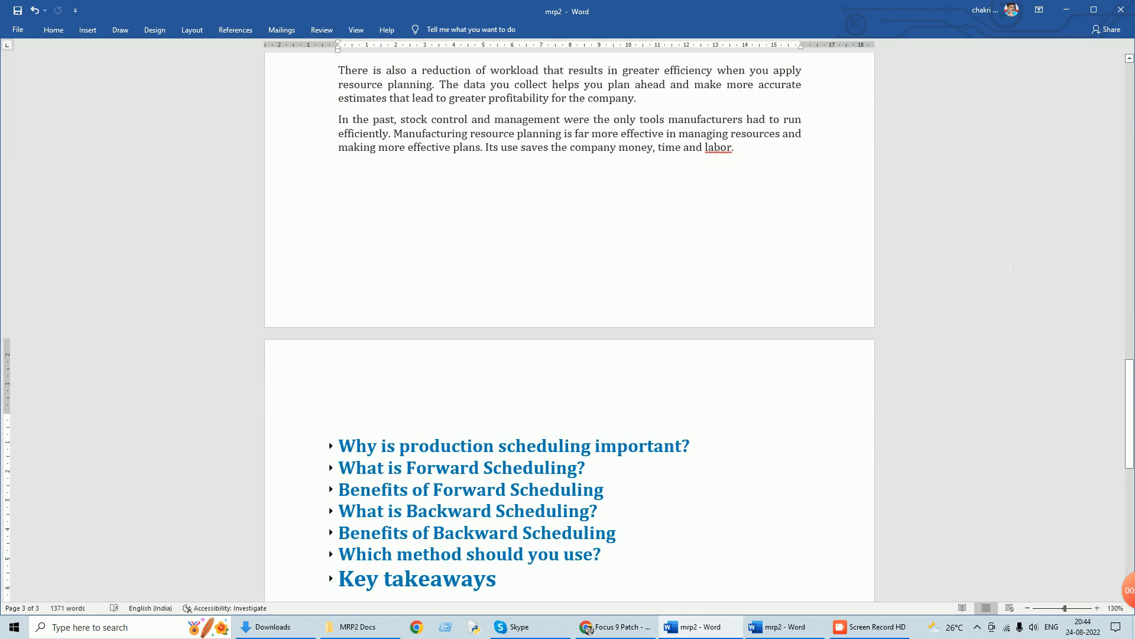
{"action": "scroll", "coordinate": [1012, 269], "scroll_direction": "down", "scroll_amount": 2}
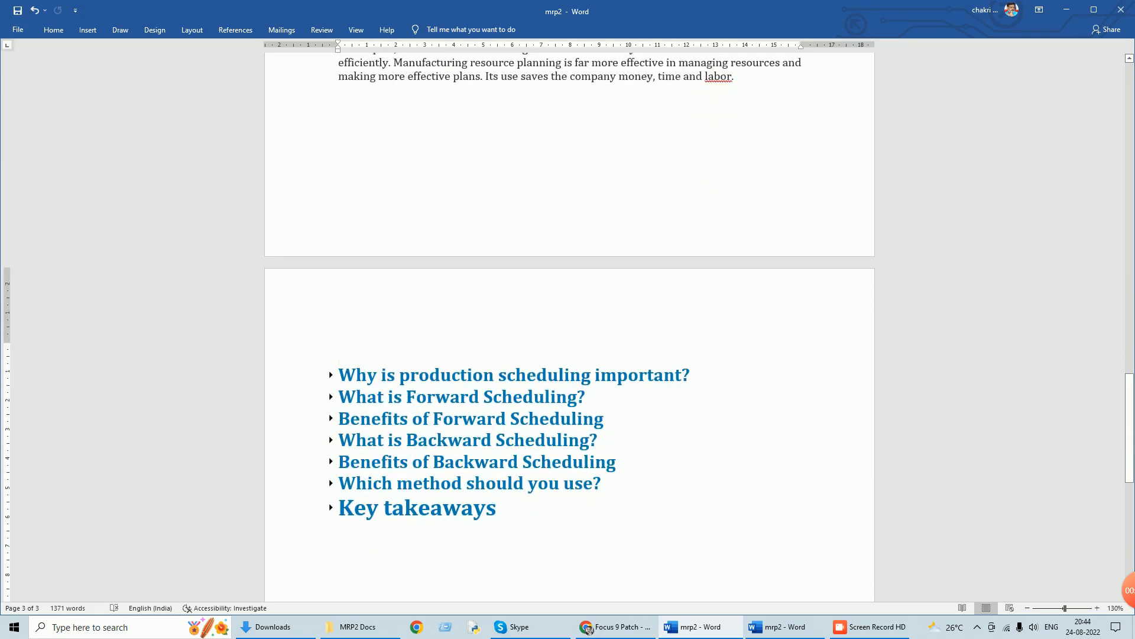
{"action": "left_click", "coordinate": [330, 375]}
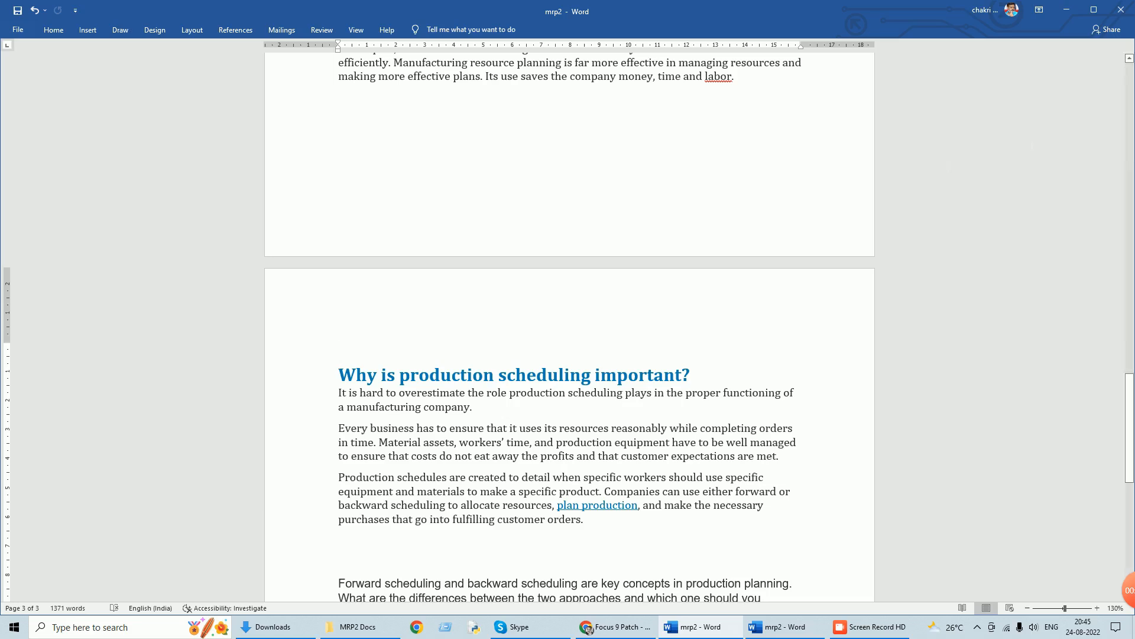
{"action": "scroll", "coordinate": [951, 172], "scroll_direction": "down", "scroll_amount": 2}
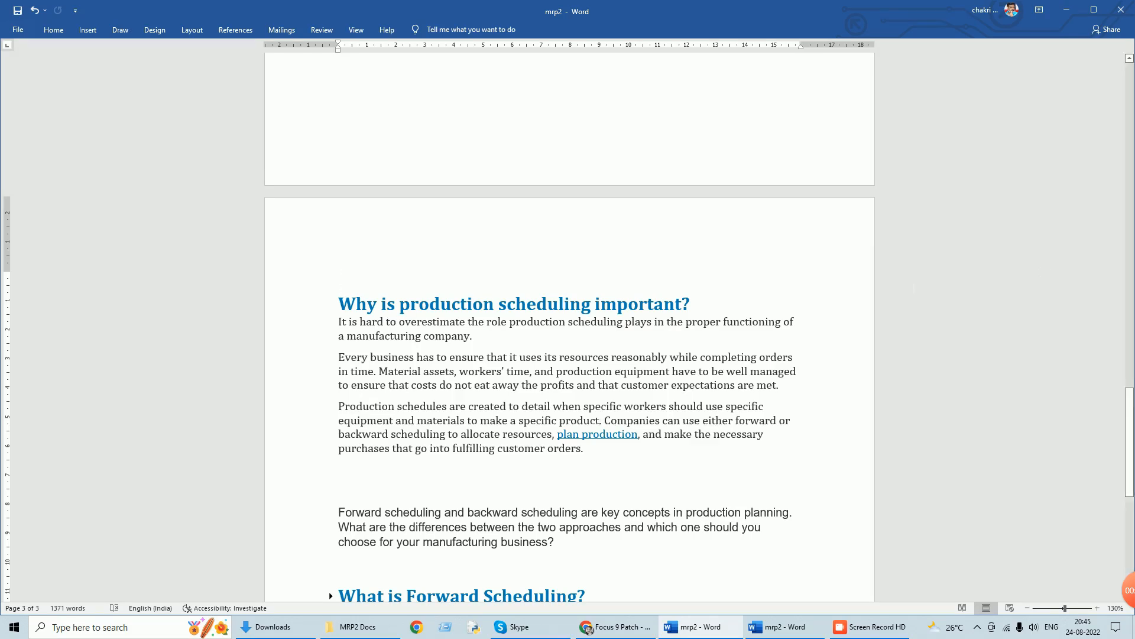
{"action": "scroll", "coordinate": [913, 286], "scroll_direction": "down", "scroll_amount": 2}
{"action": "scroll", "coordinate": [914, 286], "scroll_direction": "down", "scroll_amount": 2}
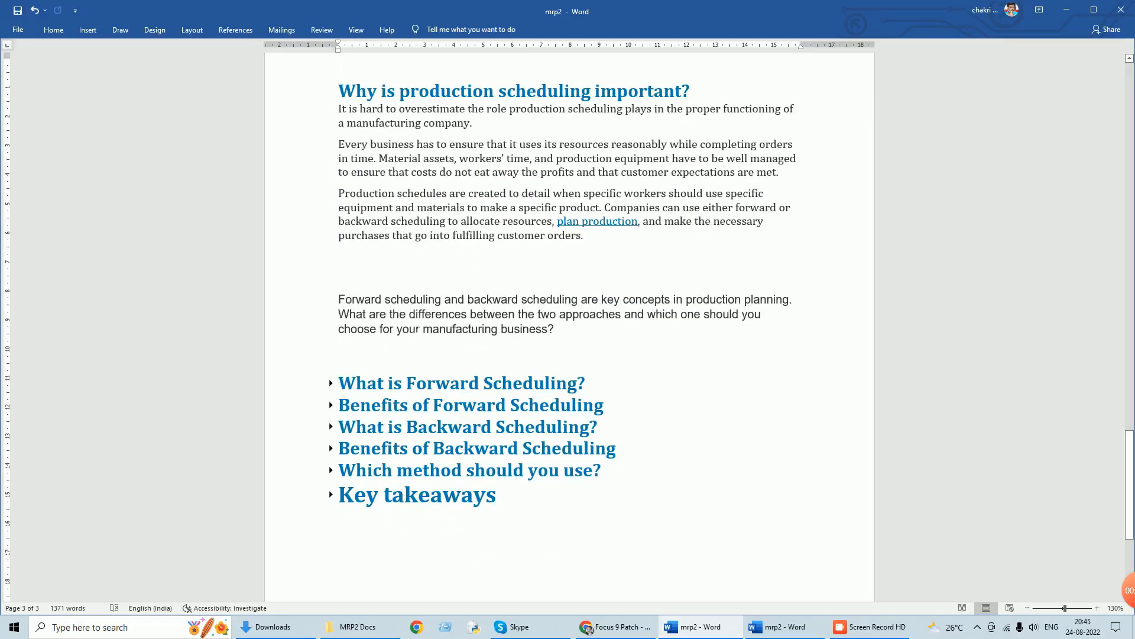
{"action": "left_click", "coordinate": [331, 385]}
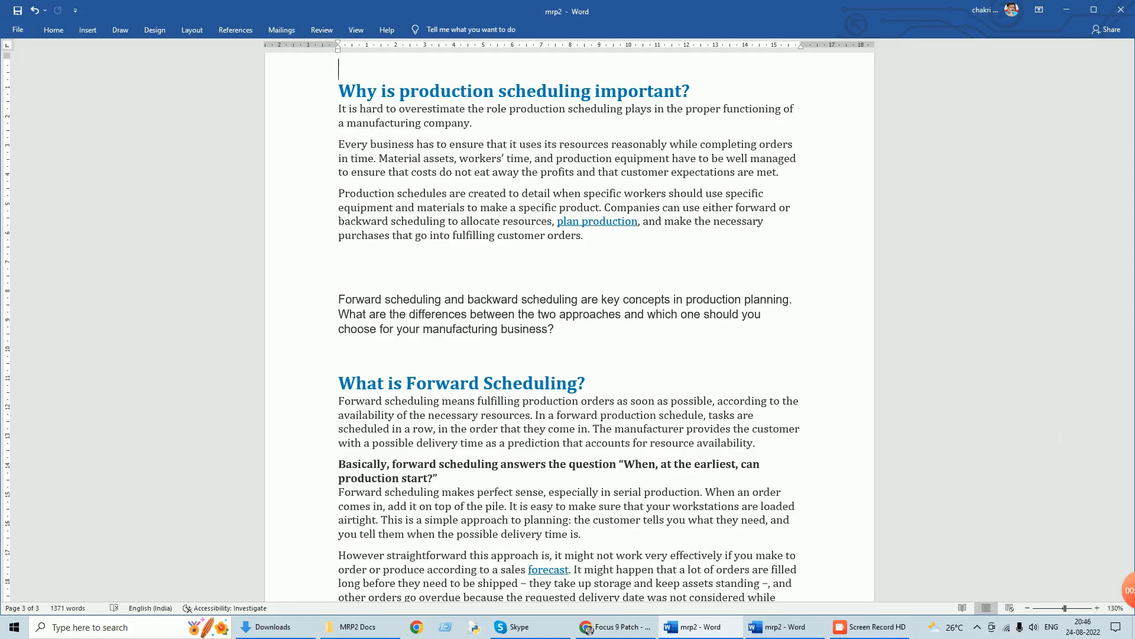
Read through the sections on forward scheduling, its benefits and disadvantages, backward scheduling, and the benefits of backward scheduling.
{"action": "scroll", "coordinate": [1025, 482], "scroll_direction": "down", "scroll_amount": 1}
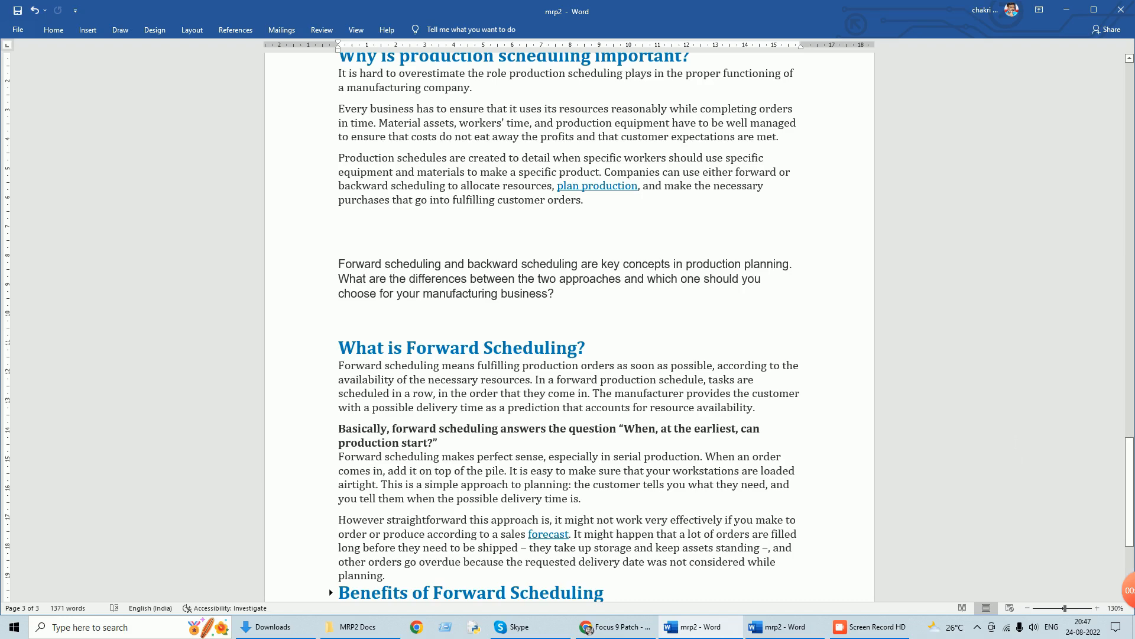
{"action": "scroll", "coordinate": [1019, 439], "scroll_direction": "down", "scroll_amount": 3}
{"action": "scroll", "coordinate": [1019, 438], "scroll_direction": "down", "scroll_amount": 3}
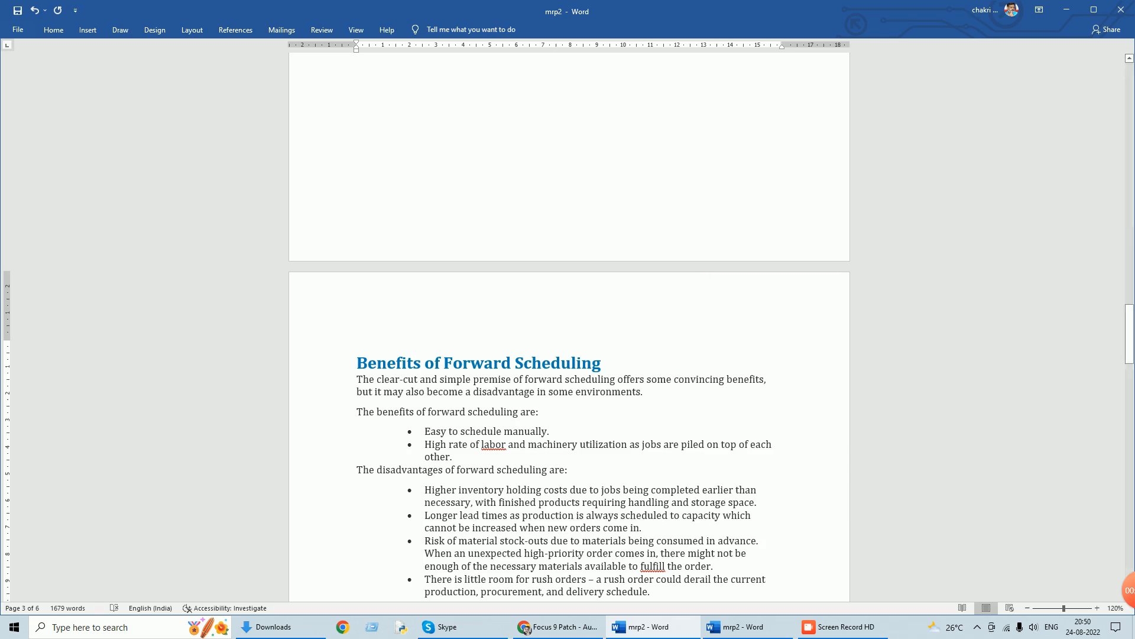
{"action": "scroll", "coordinate": [915, 367], "scroll_direction": "down", "scroll_amount": 5}
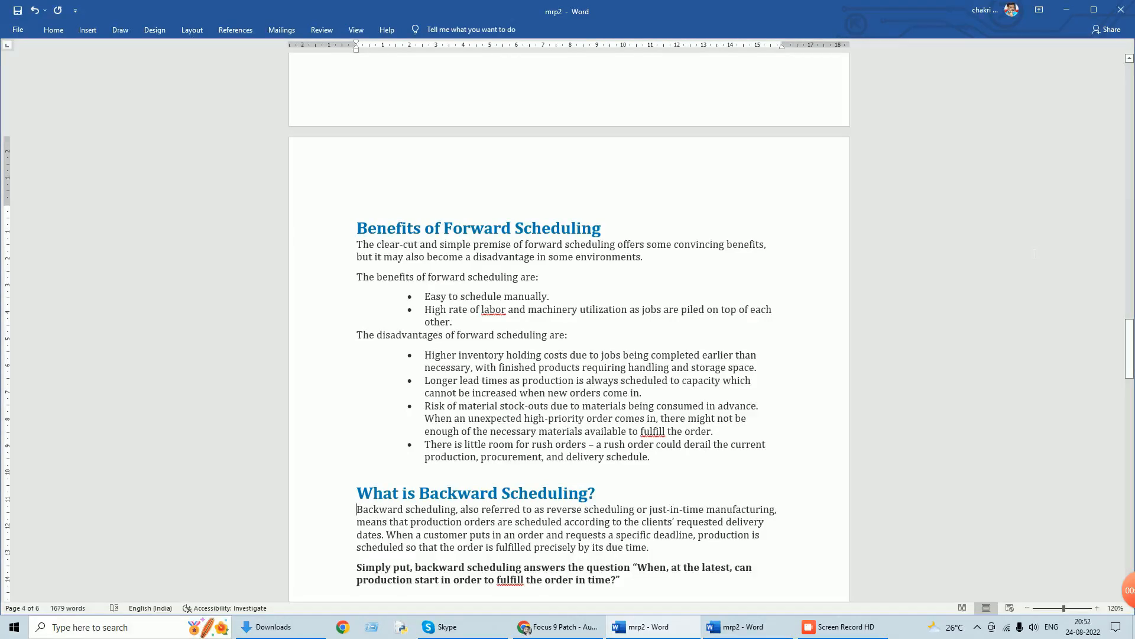
{"action": "scroll", "coordinate": [996, 241], "scroll_direction": "down", "scroll_amount": 5}
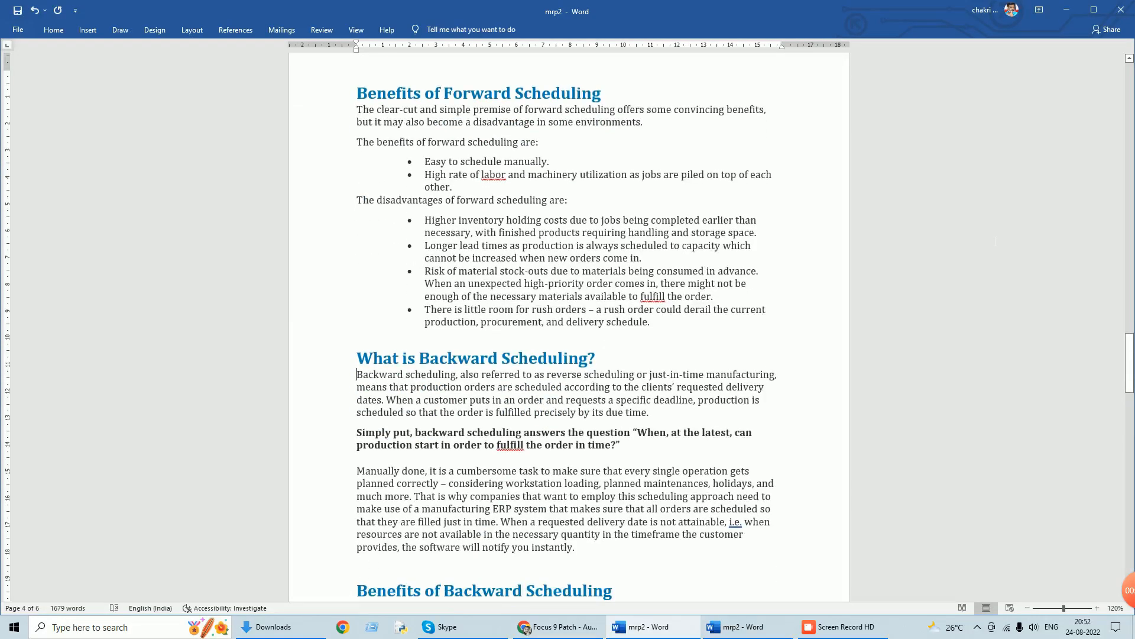
{"action": "scroll", "coordinate": [995, 242], "scroll_direction": "down", "scroll_amount": 2}
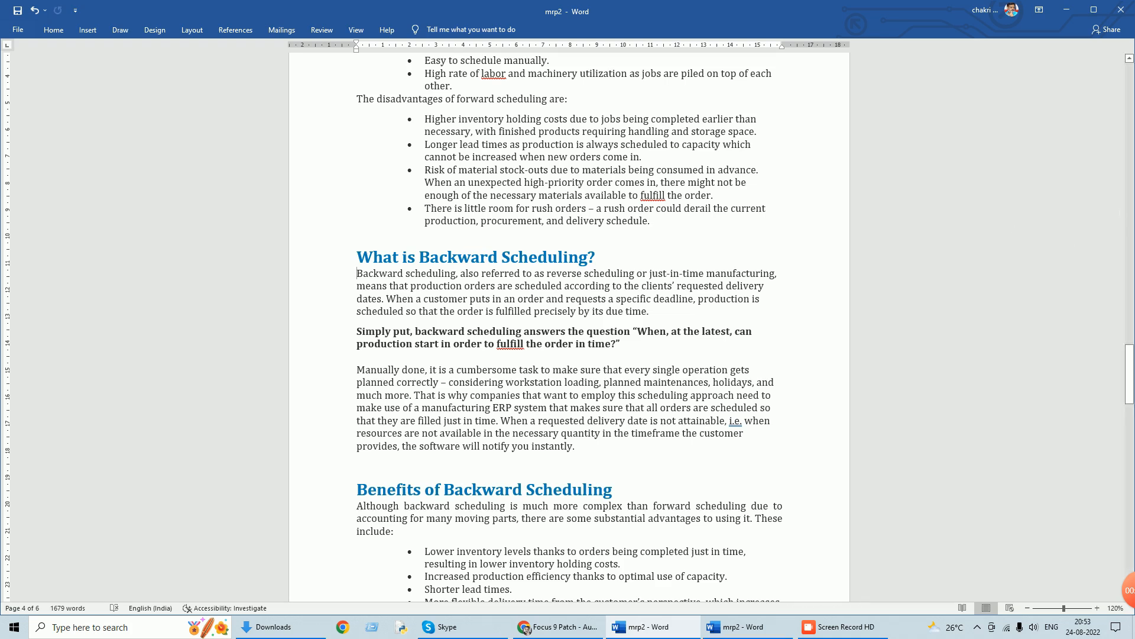
{"action": "scroll", "coordinate": [569, 329], "scroll_direction": "down", "scroll_amount": 3}
{"action": "scroll", "coordinate": [569, 328], "scroll_direction": "down", "scroll_amount": 3}
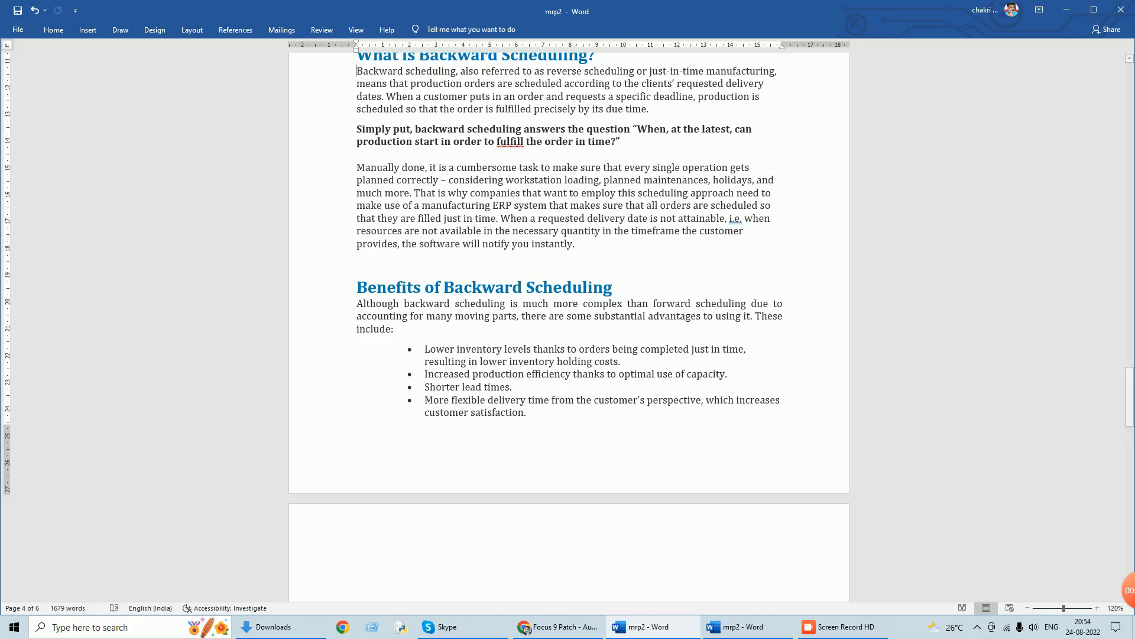
{"action": "scroll", "coordinate": [569, 266], "scroll_direction": "down", "scroll_amount": 2}
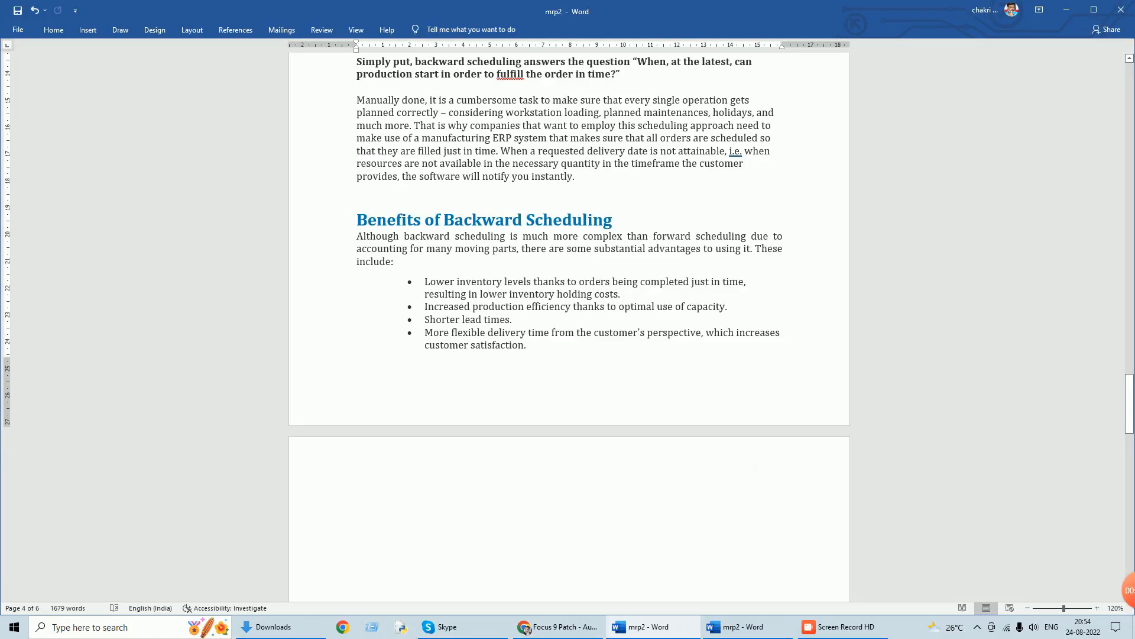
{"action": "mouse_move", "coordinate": [845, 625]}
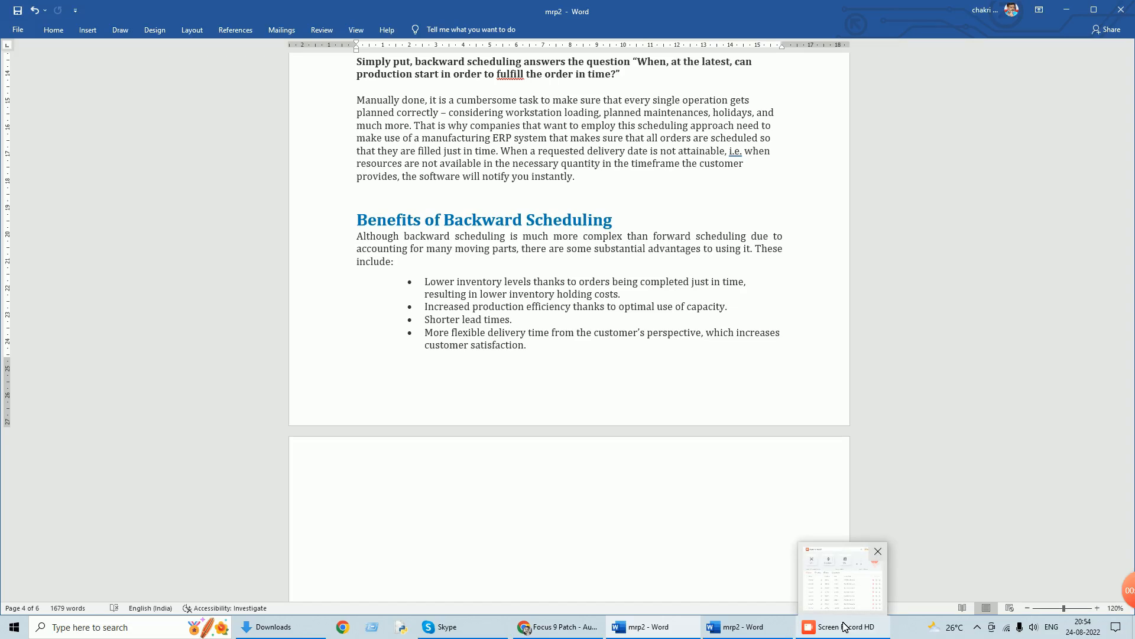
{"action": "scroll", "coordinate": [732, 476], "scroll_direction": "down", "scroll_amount": 6}
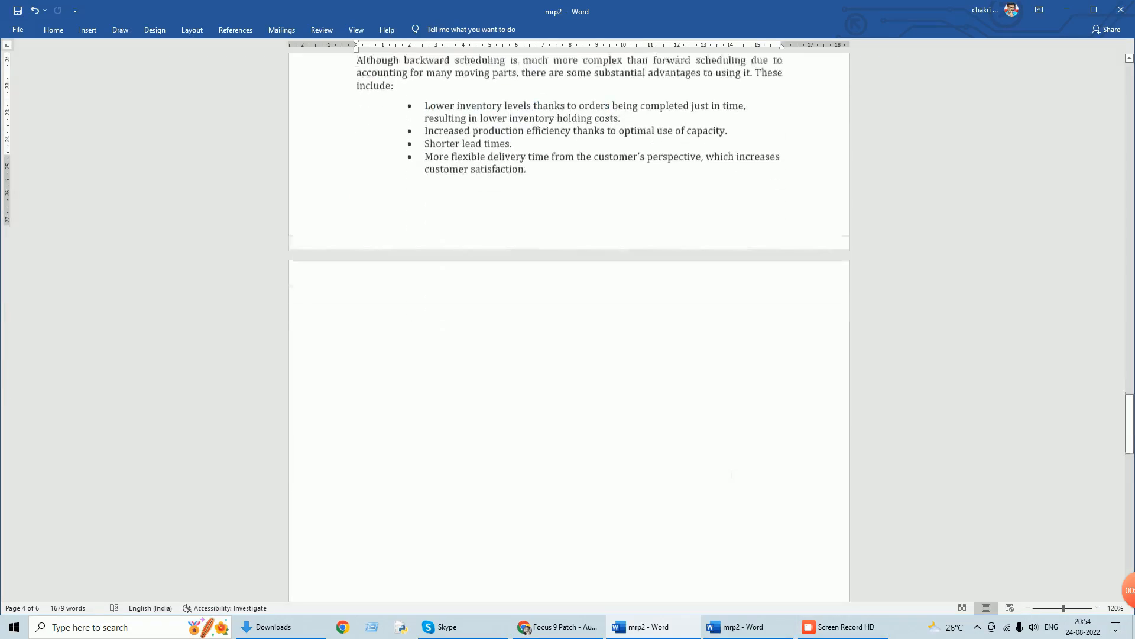
{"action": "scroll", "coordinate": [732, 476], "scroll_direction": "up", "scroll_amount": 4}
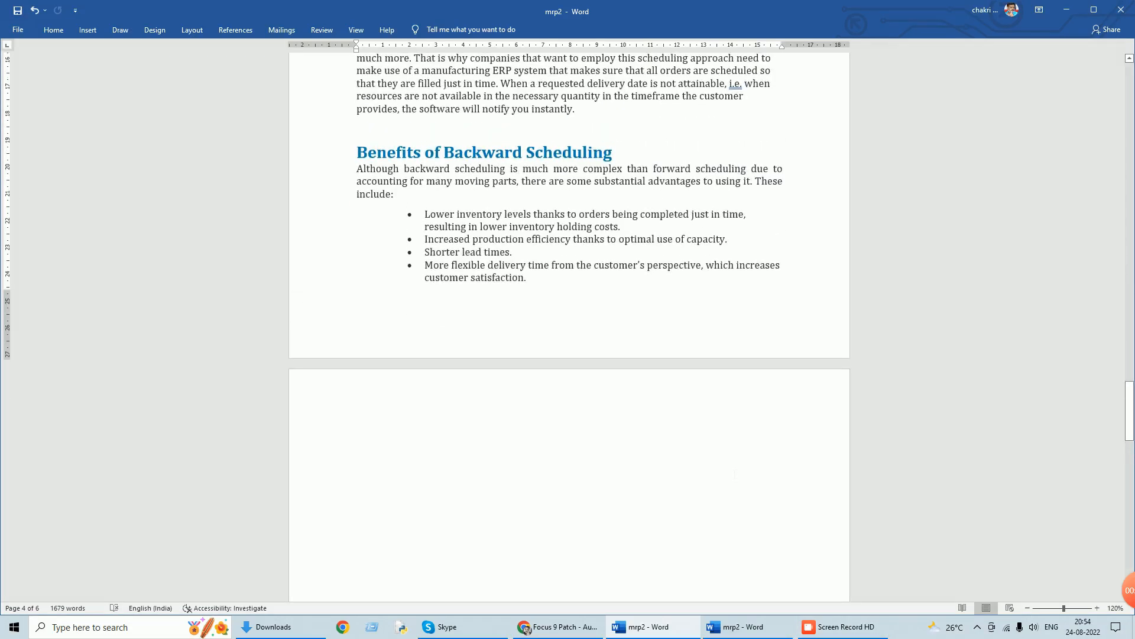
{"action": "scroll", "coordinate": [733, 477], "scroll_direction": "up", "scroll_amount": 2}
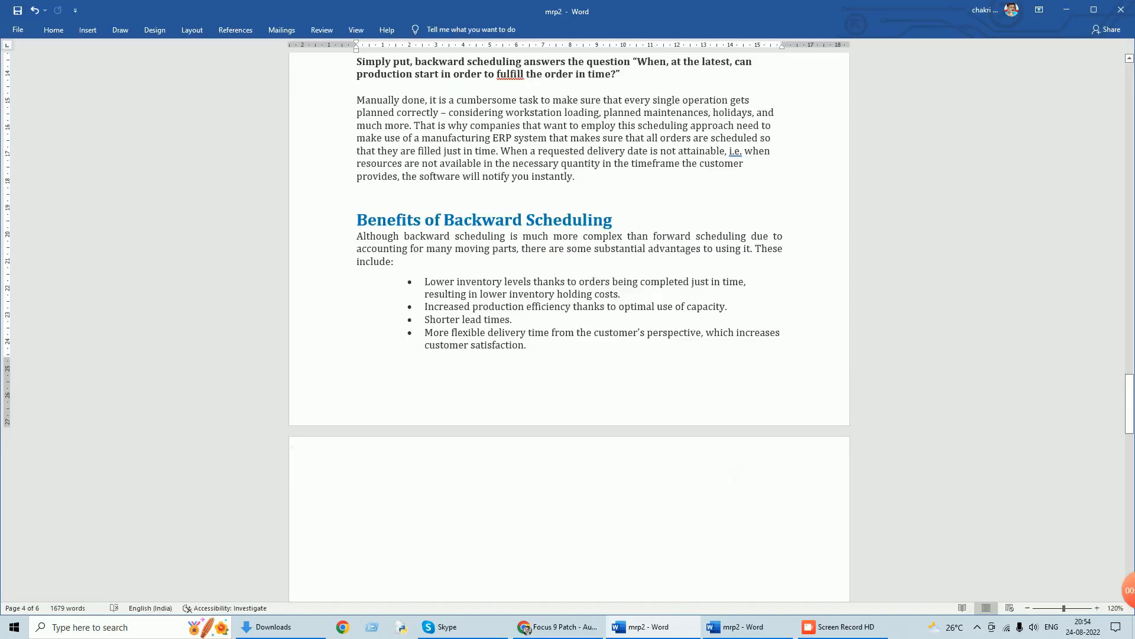
{"action": "scroll", "coordinate": [733, 474], "scroll_direction": "up", "scroll_amount": 1}
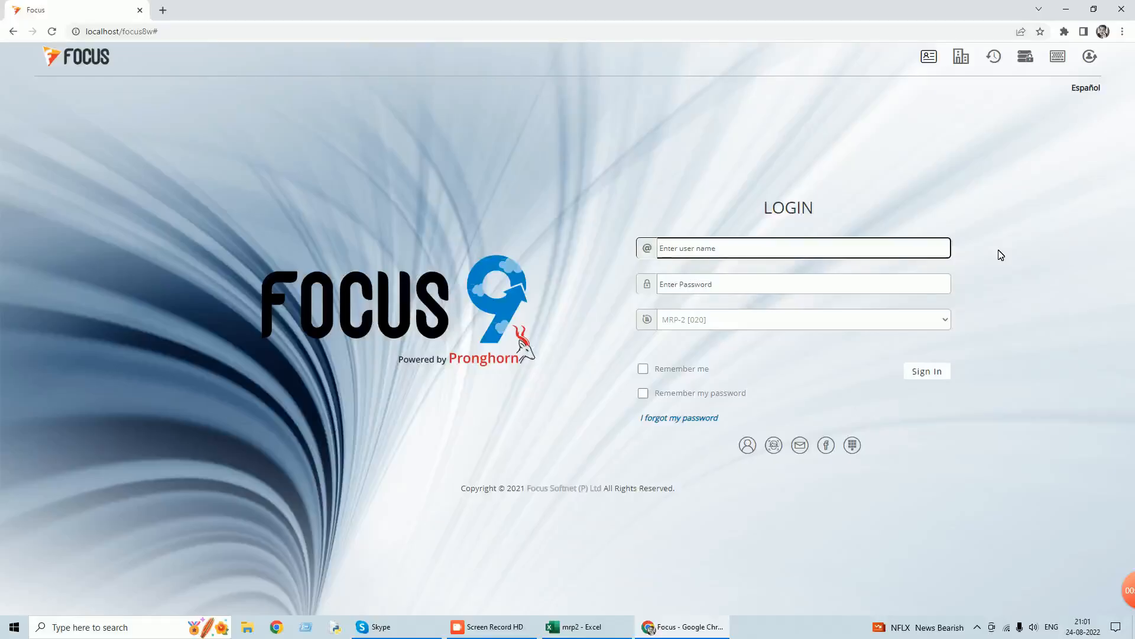
Sign in to Focus 9 in the browser with the user name and the account password.
{"action": "type", "text": "su"}
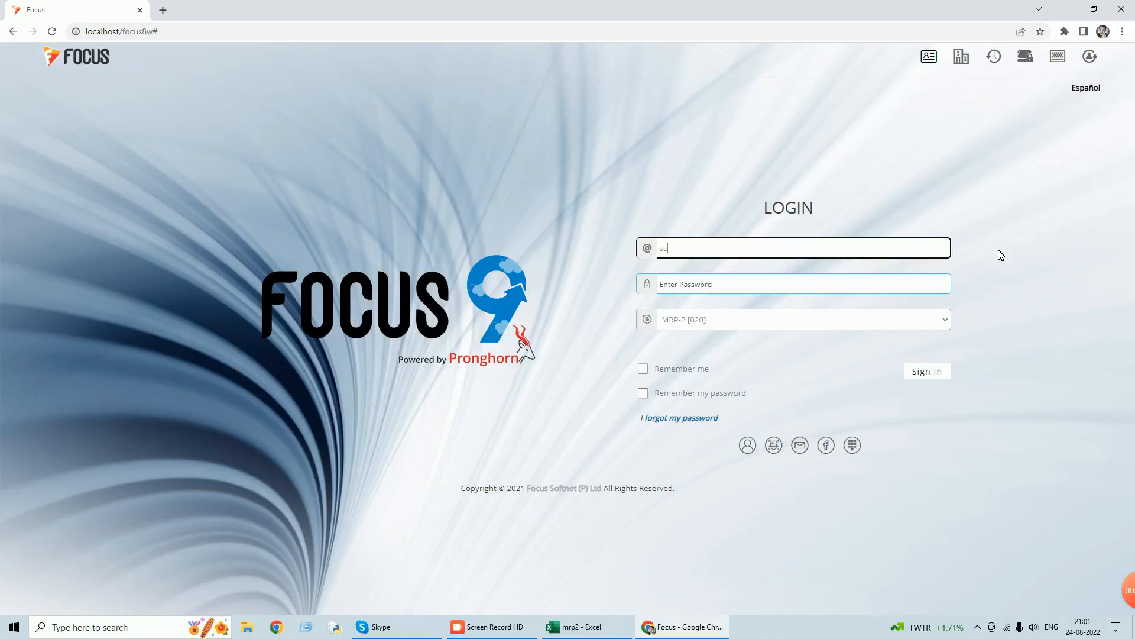
{"action": "key", "text": "Tab"}
{"action": "type", "text": "s"}
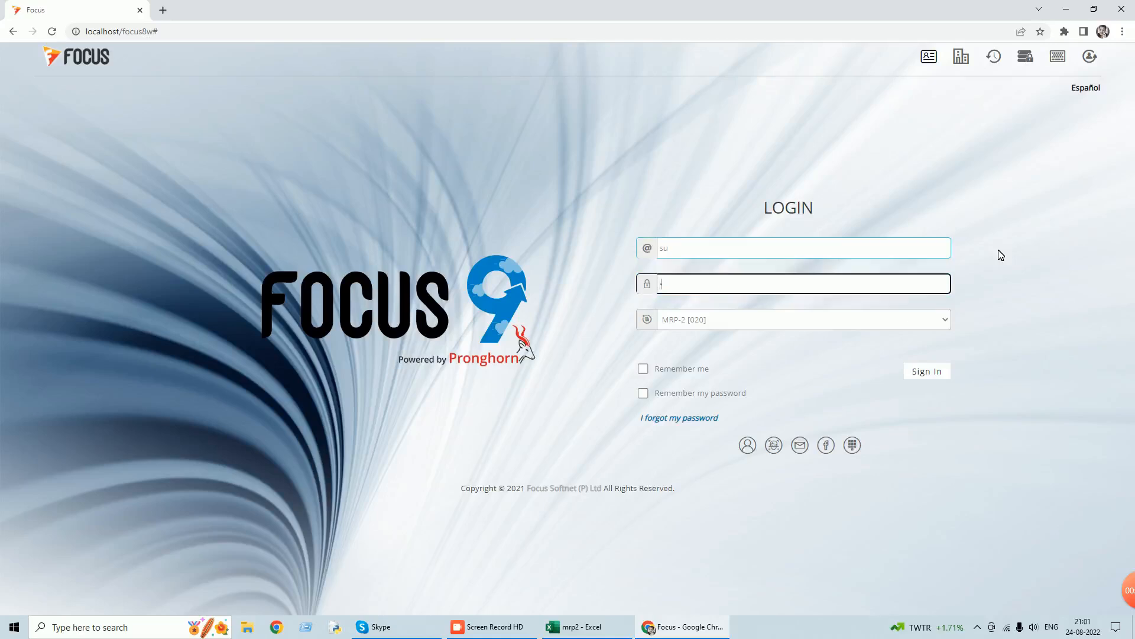
{"action": "left_click", "coordinate": [917, 373]}
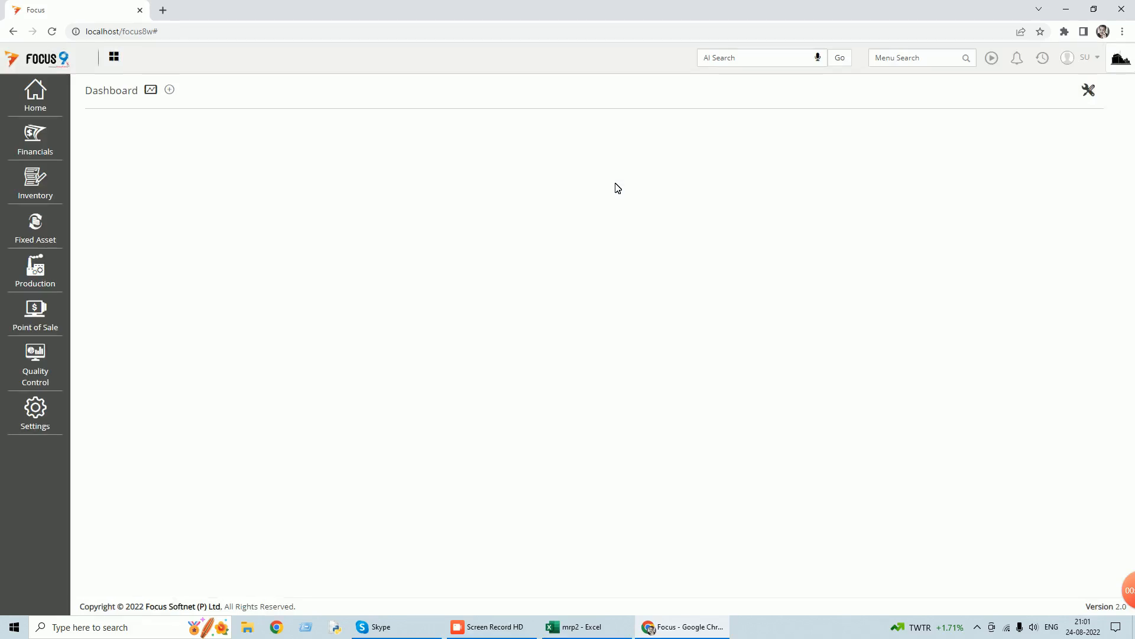
Open the list of Plant master records belonging to the MRP masters.
{"action": "left_click", "coordinate": [40, 97]}
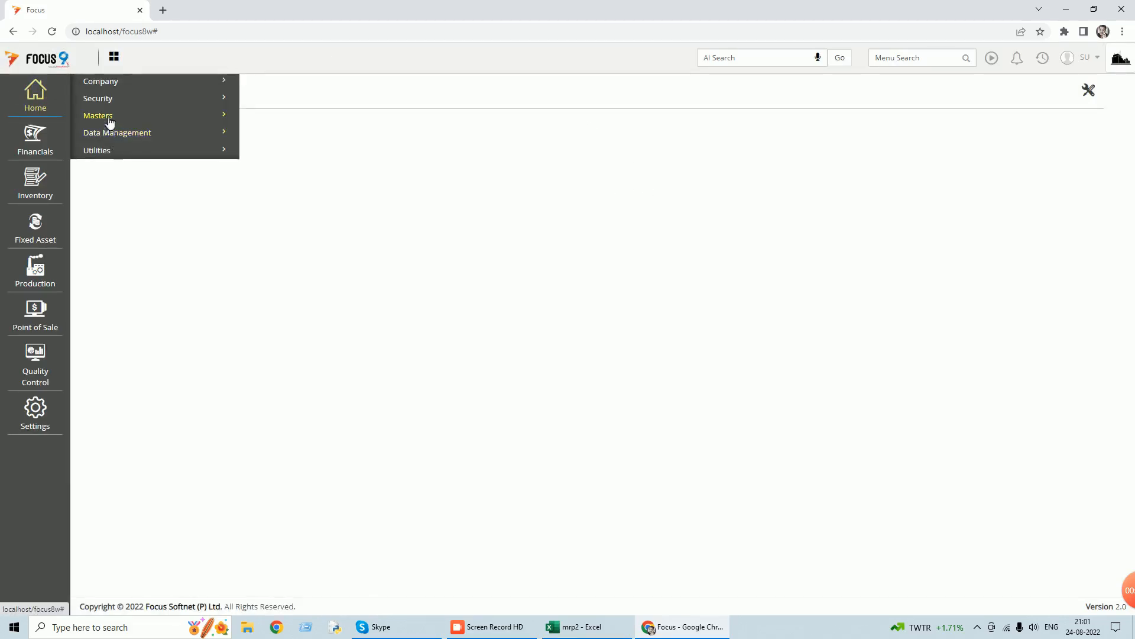
{"action": "left_click", "coordinate": [110, 121]}
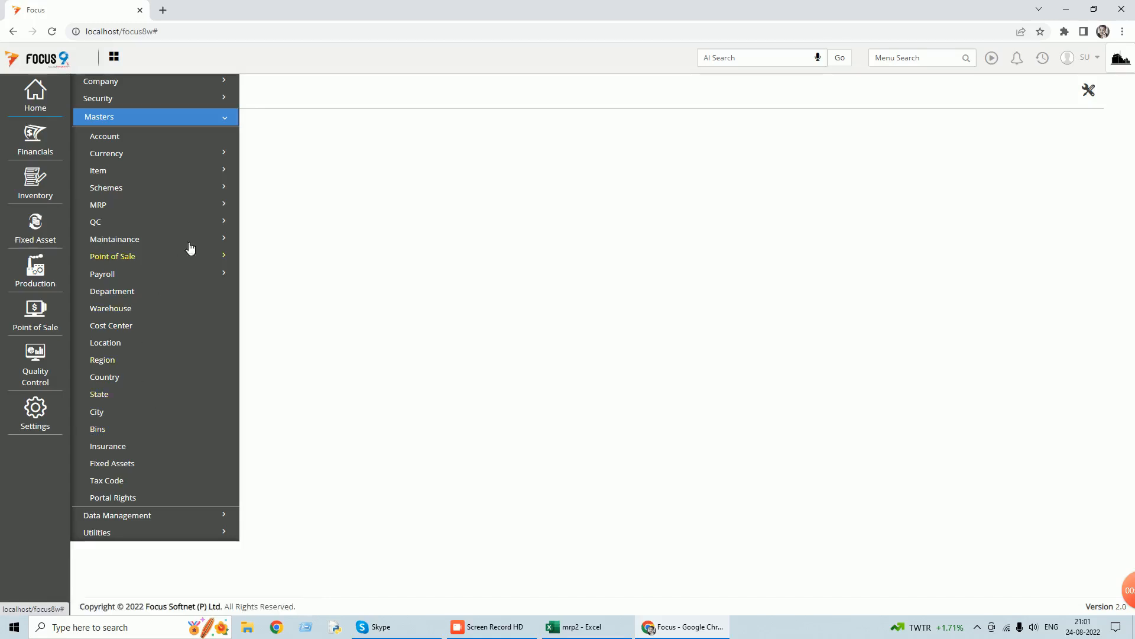
{"action": "left_click", "coordinate": [224, 204]}
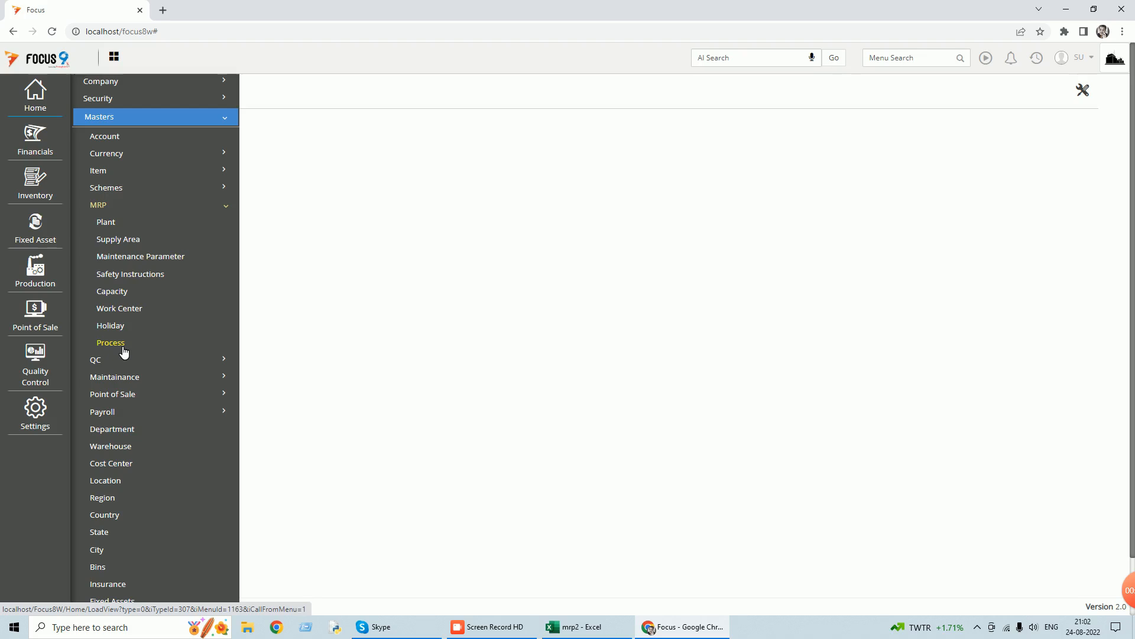
{"action": "left_click", "coordinate": [118, 225]}
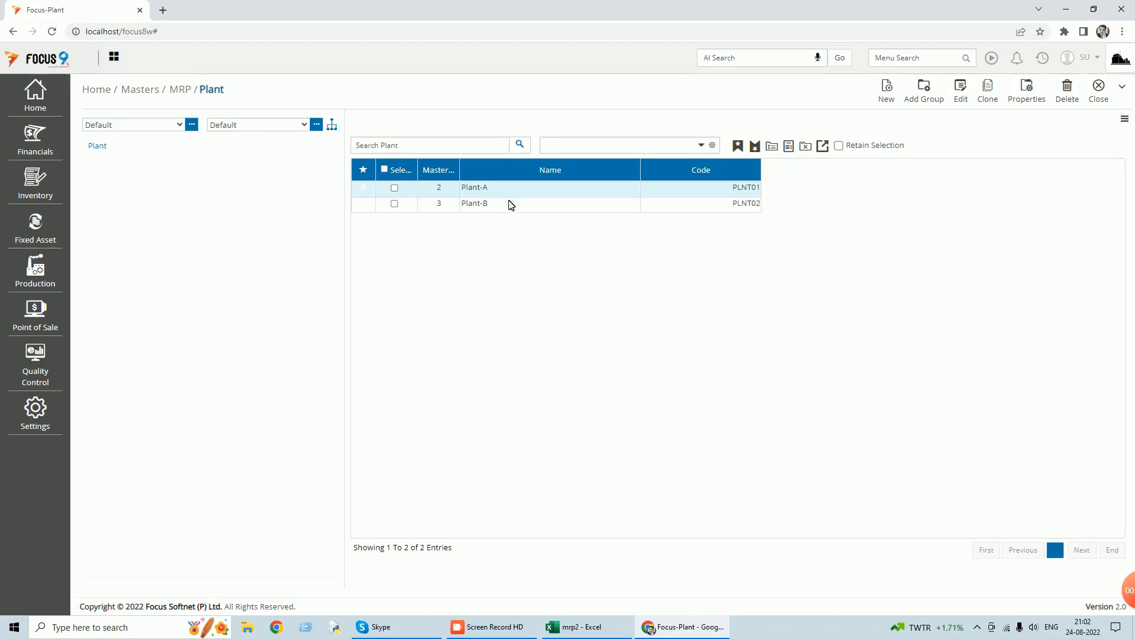
View the details of the Plant-A record and close both the record and the plant list.
{"action": "left_click", "coordinate": [956, 100]}
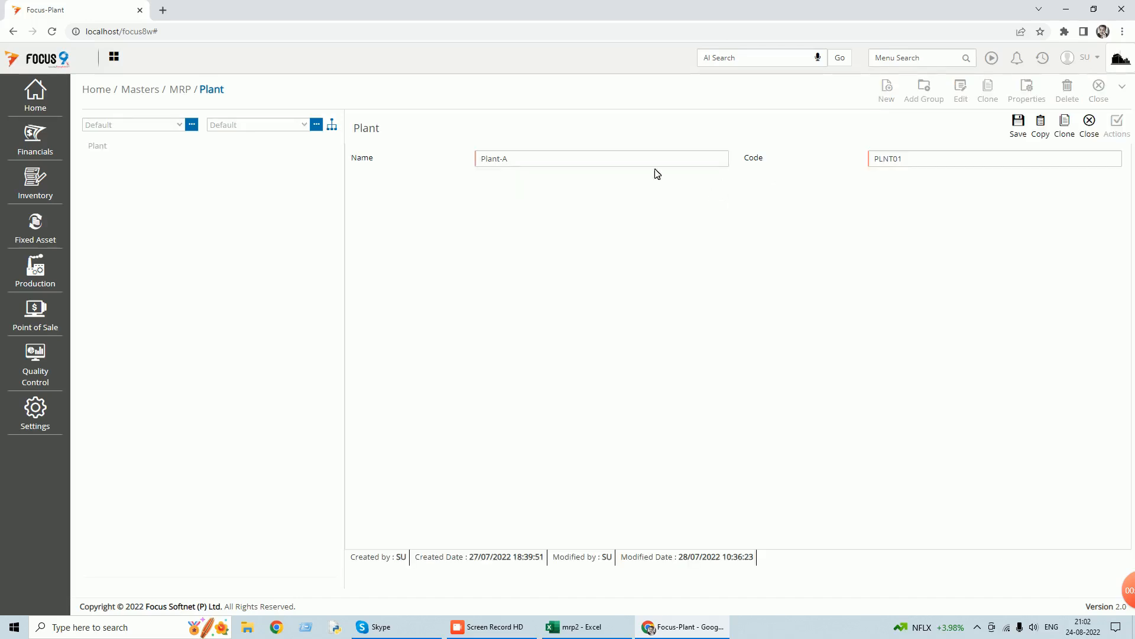
{"action": "left_click", "coordinate": [1087, 132]}
{"action": "left_click", "coordinate": [1101, 103]}
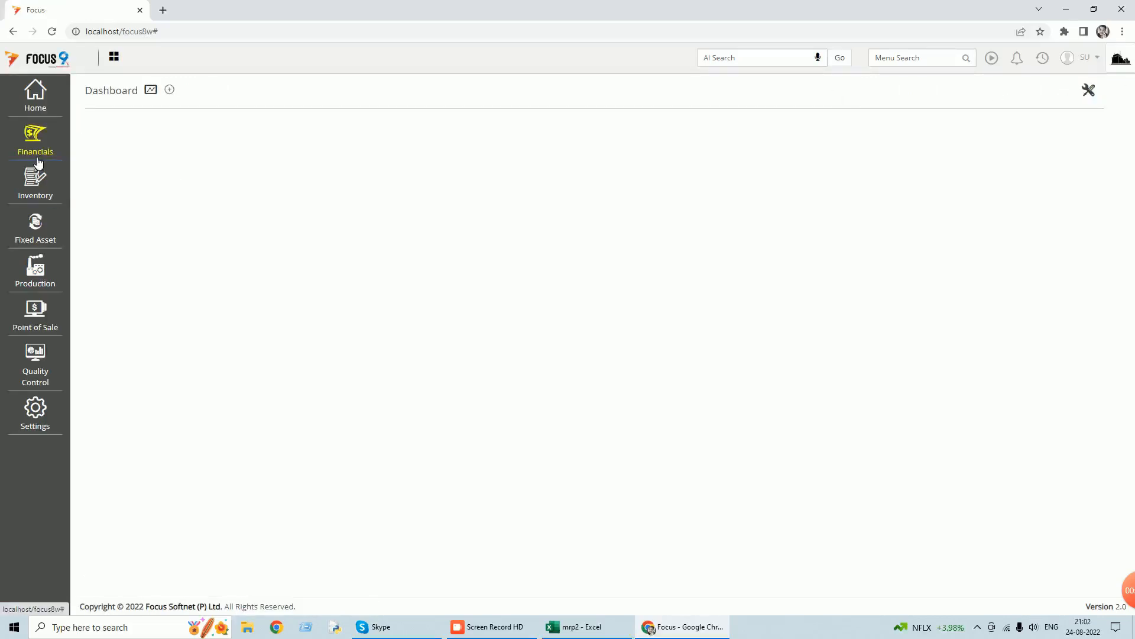
Open the list of Capacity master records belonging to the MRP masters.
{"action": "left_click", "coordinate": [41, 107]}
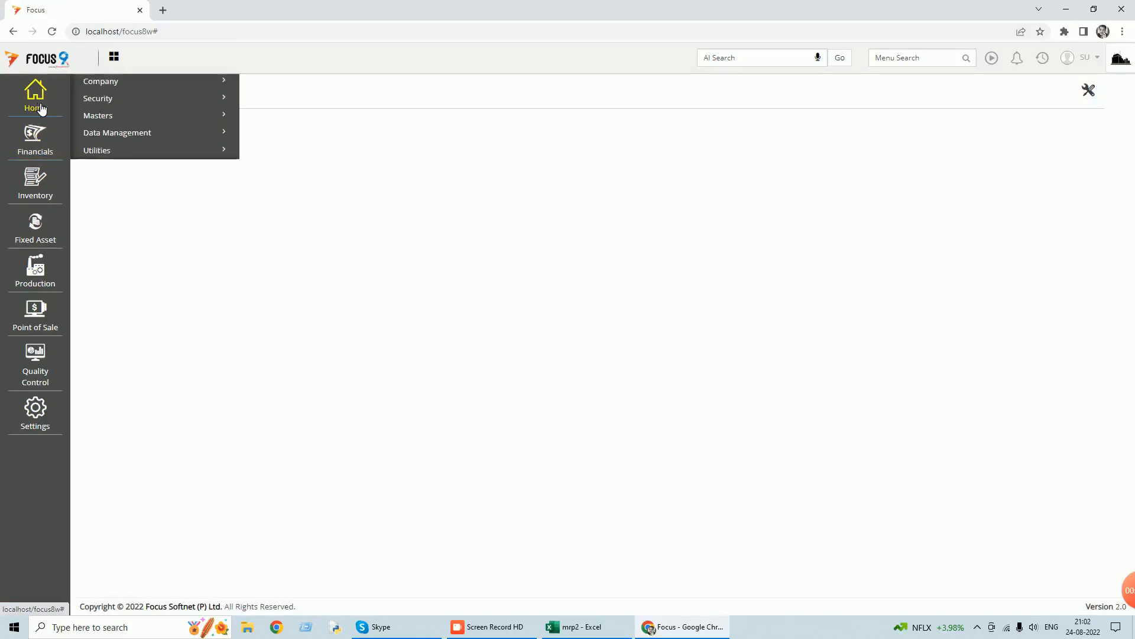
{"action": "left_click", "coordinate": [110, 116]}
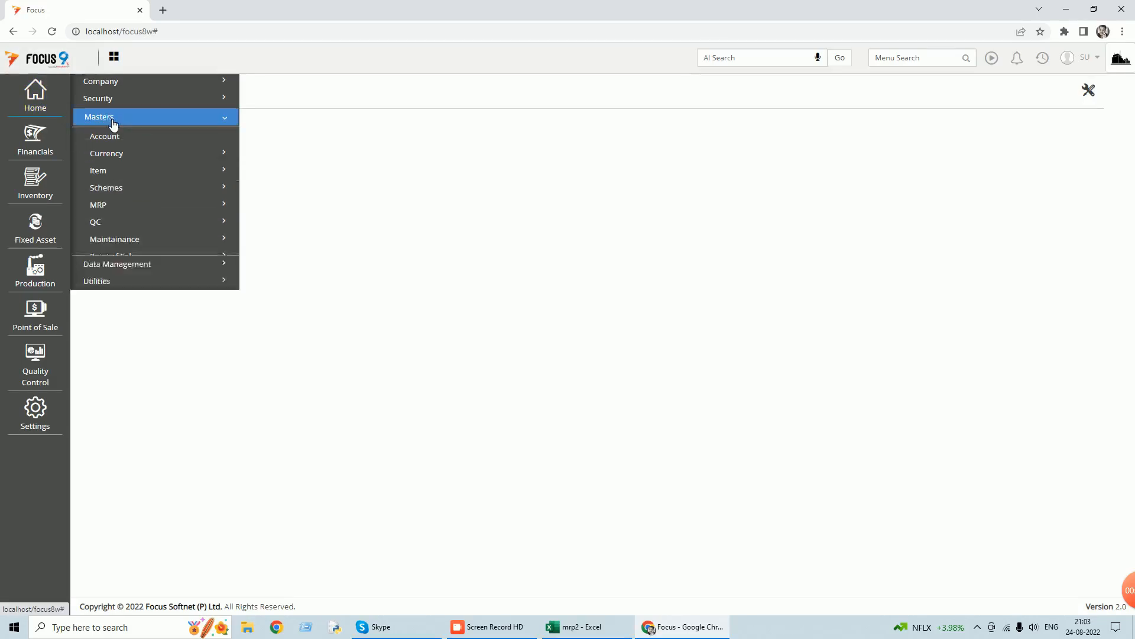
{"action": "left_click", "coordinate": [110, 206]}
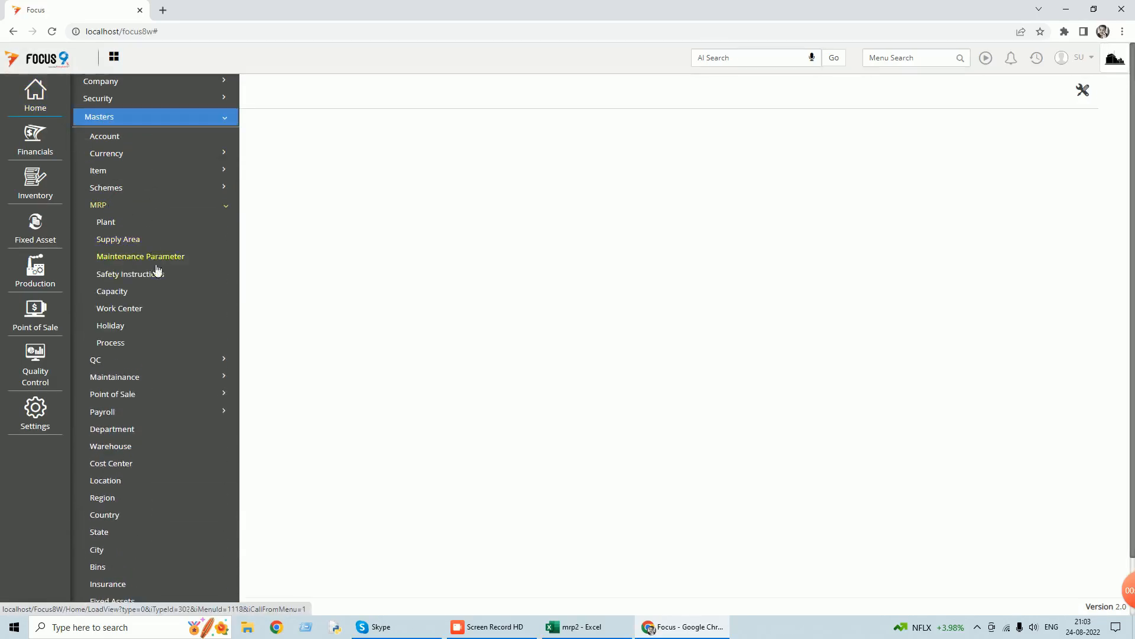
{"action": "left_click", "coordinate": [120, 292]}
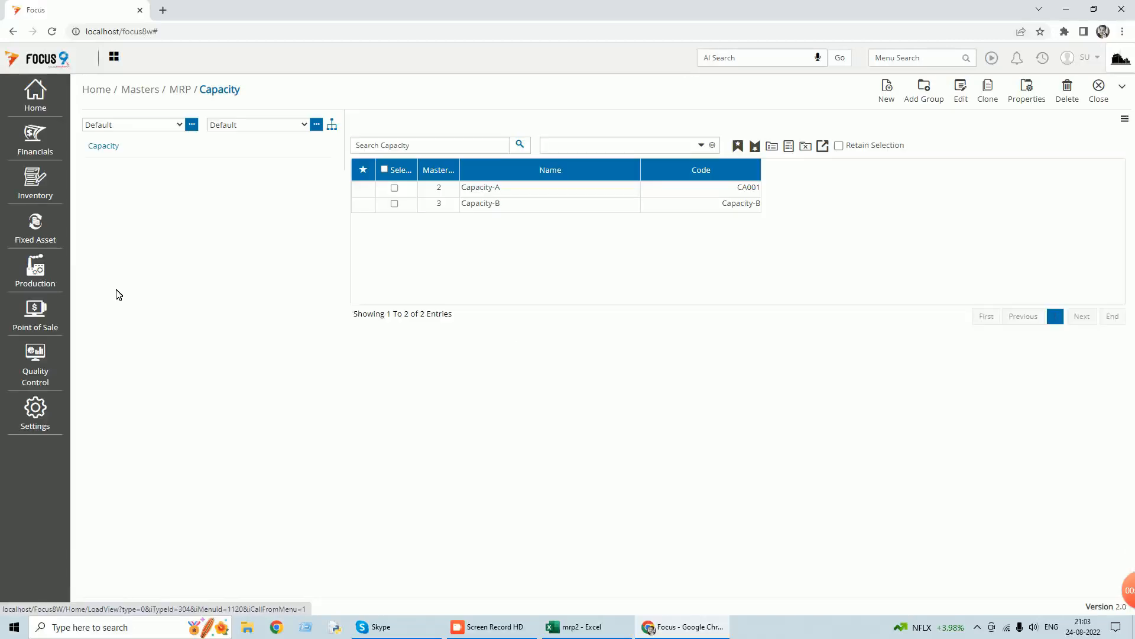
Open the Capacity-A record for editing and choose Calender-A as its calendar.
{"action": "left_click", "coordinate": [395, 188]}
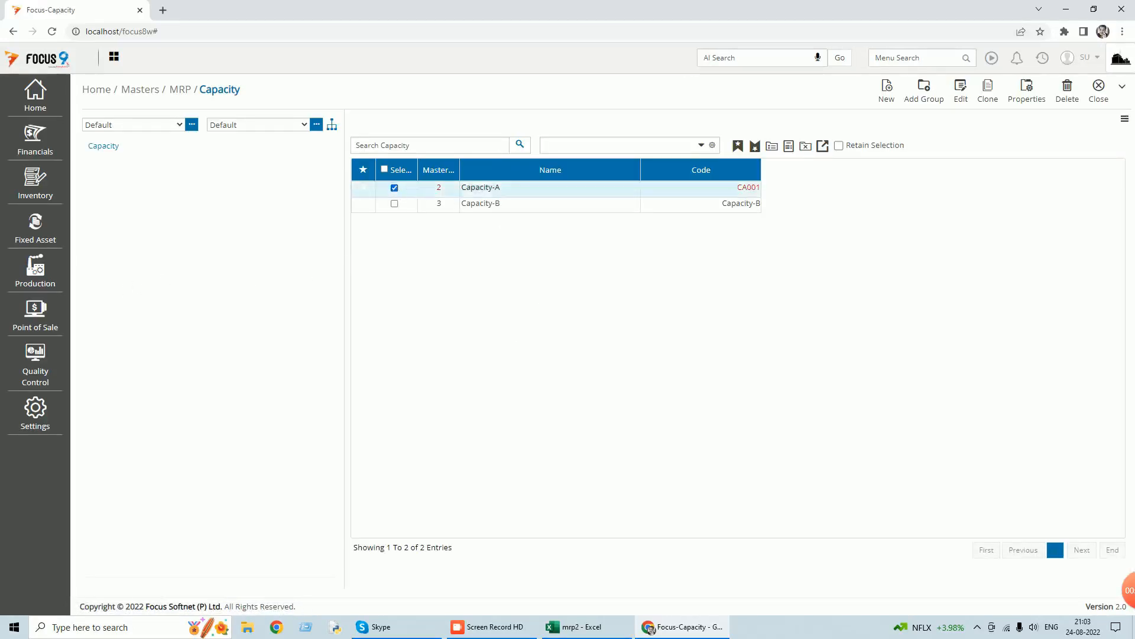
{"action": "left_click", "coordinate": [965, 105]}
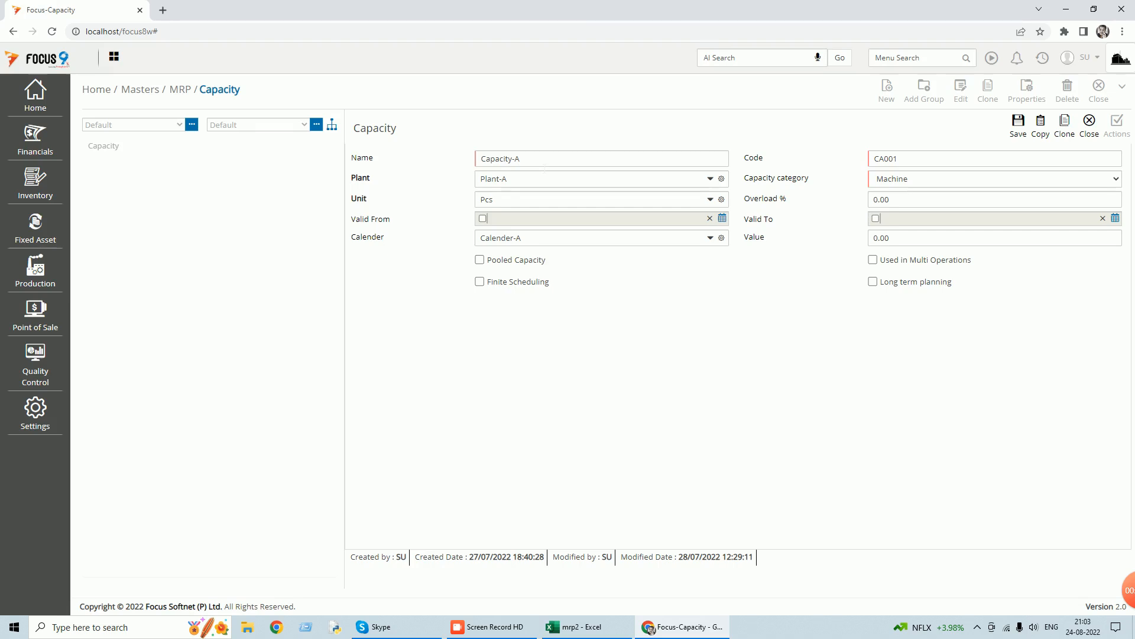
{"action": "left_click", "coordinate": [715, 240]}
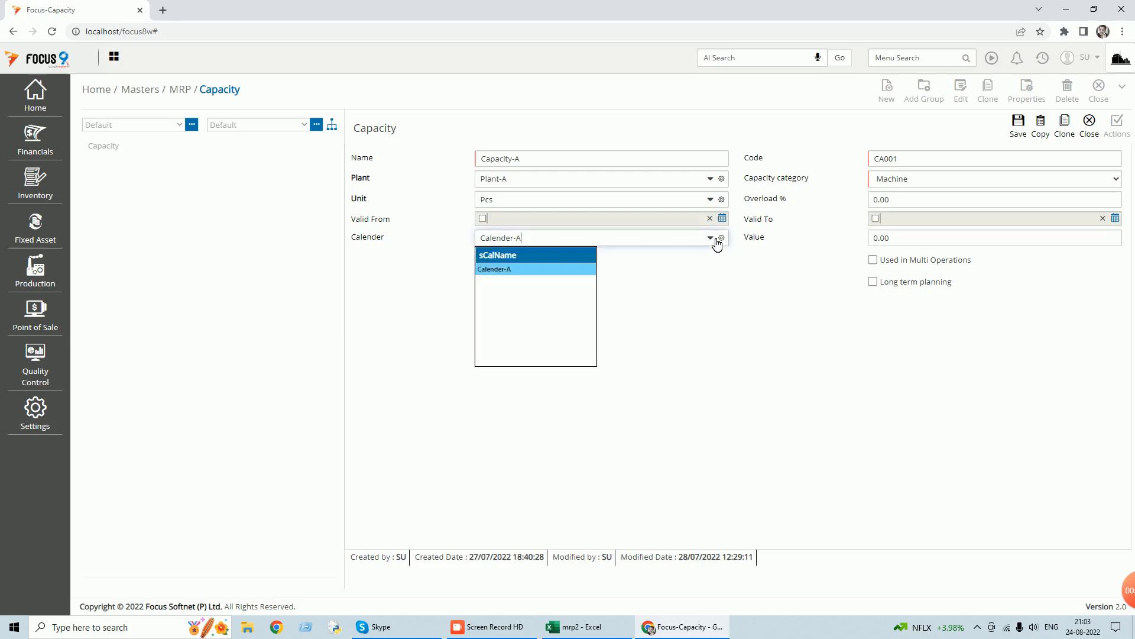
{"action": "left_click", "coordinate": [552, 275]}
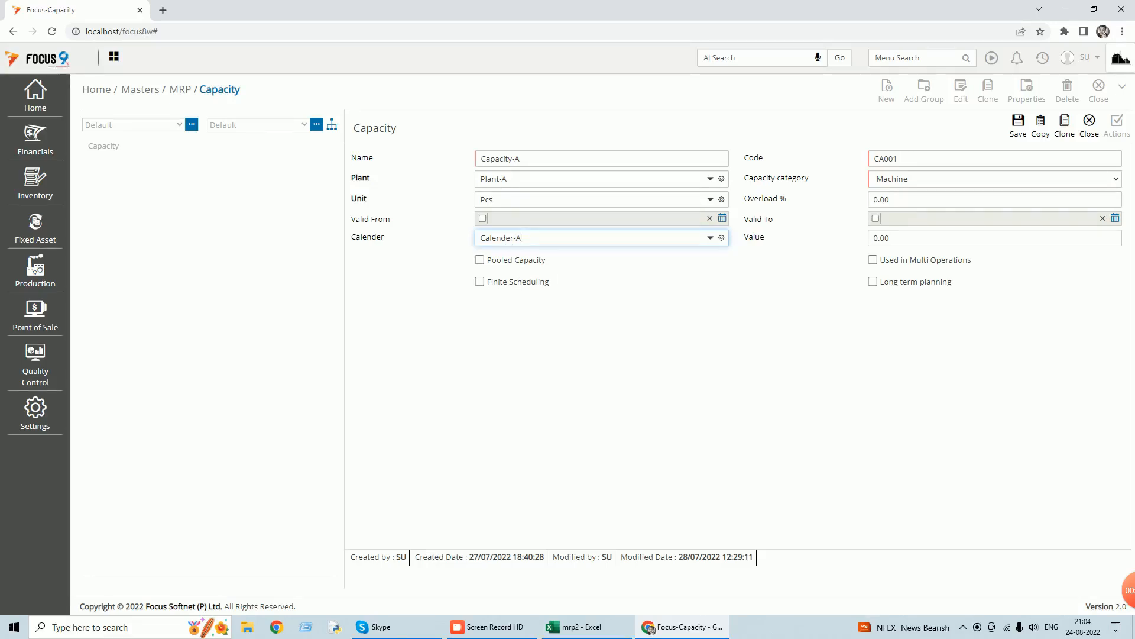
Review the capacity category choices of the Capacity-A record, pick Machine, and close the record.
{"action": "left_click", "coordinate": [1117, 179]}
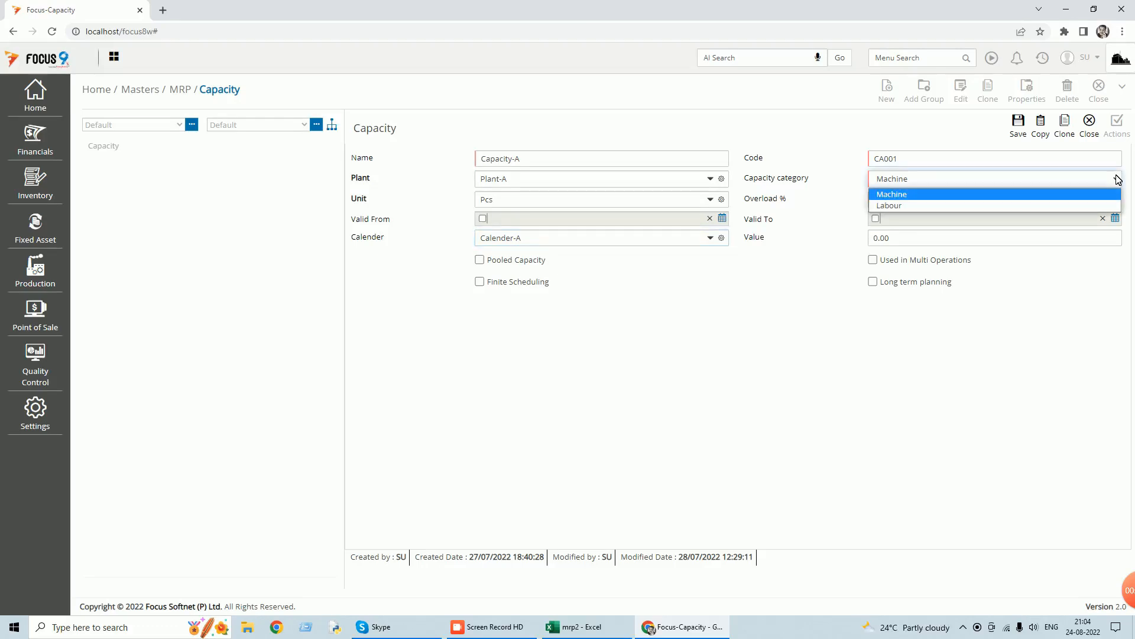
{"action": "left_click", "coordinate": [922, 196]}
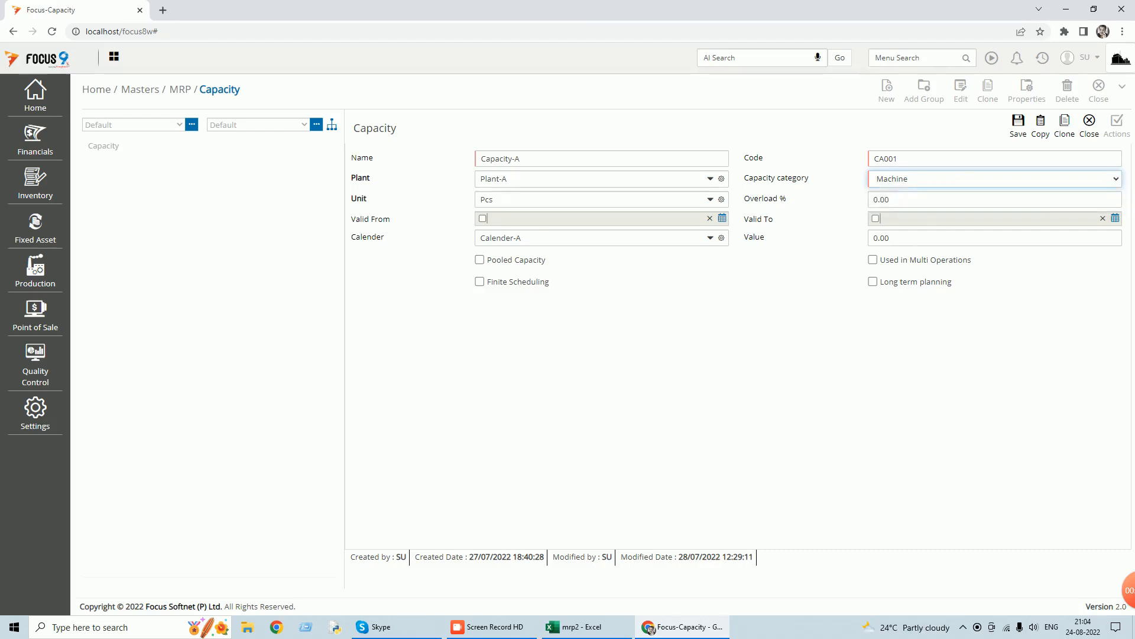
{"action": "left_click", "coordinate": [1091, 131]}
Find and open the Calendar utility and load Calender-A to view its shift and working days.
{"action": "left_click", "coordinate": [877, 57]}
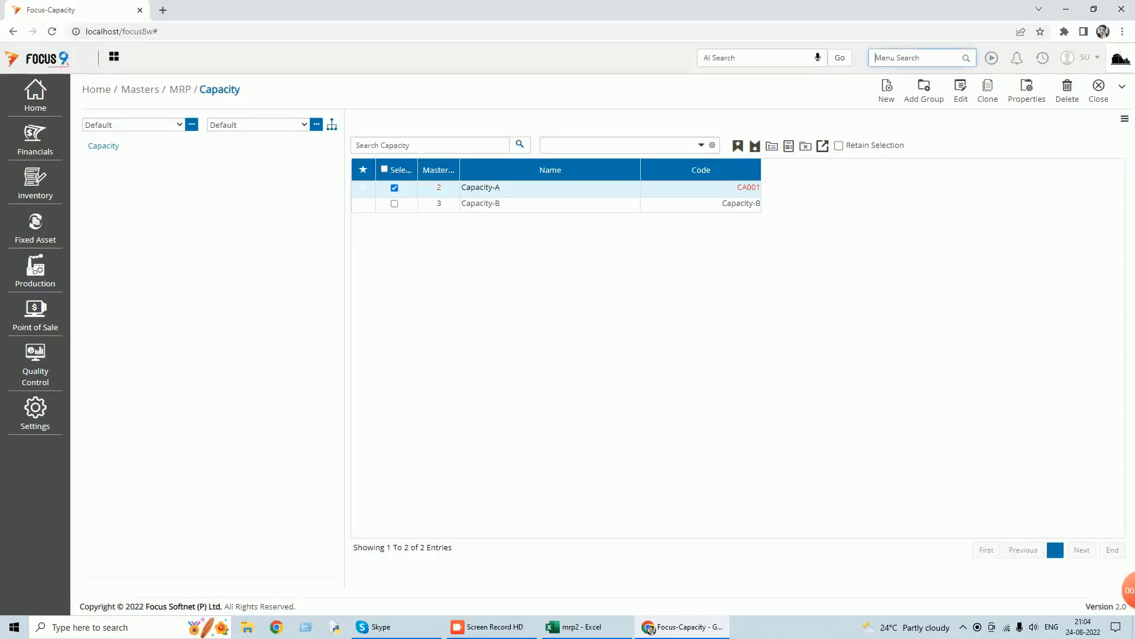
{"action": "type", "text": "calen"}
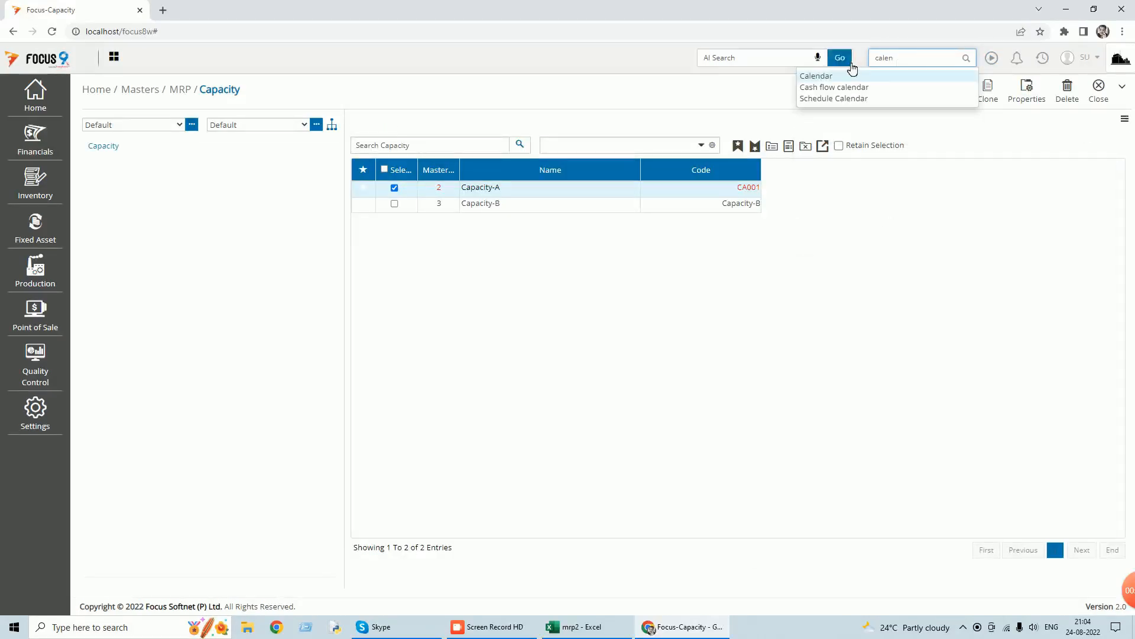
{"action": "left_click", "coordinate": [827, 77]}
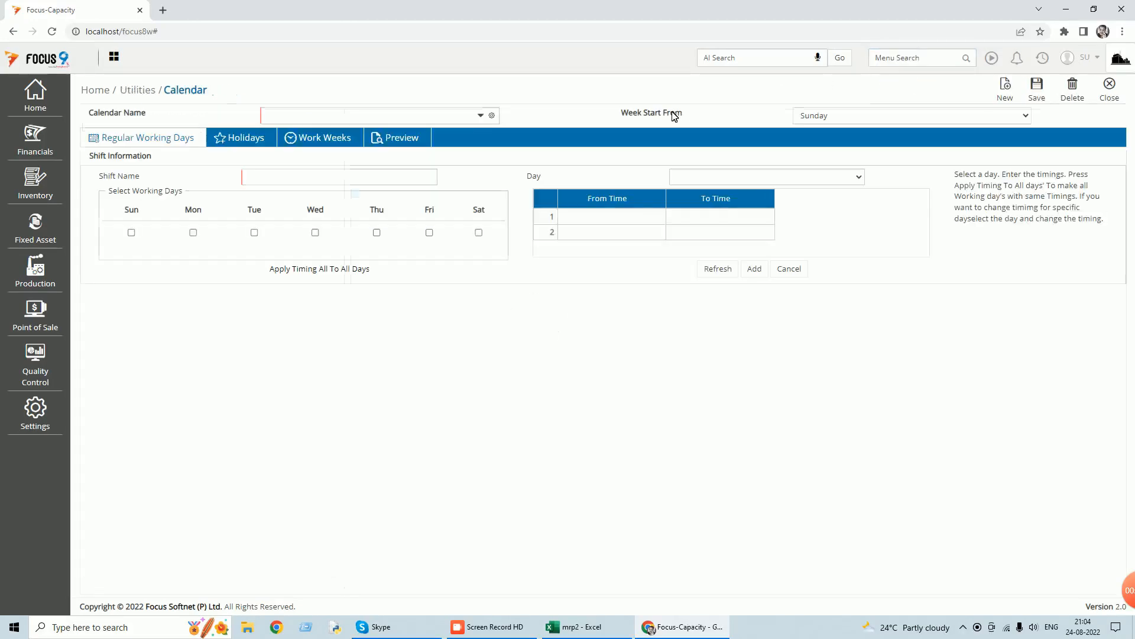
{"action": "type", "text": "c"}
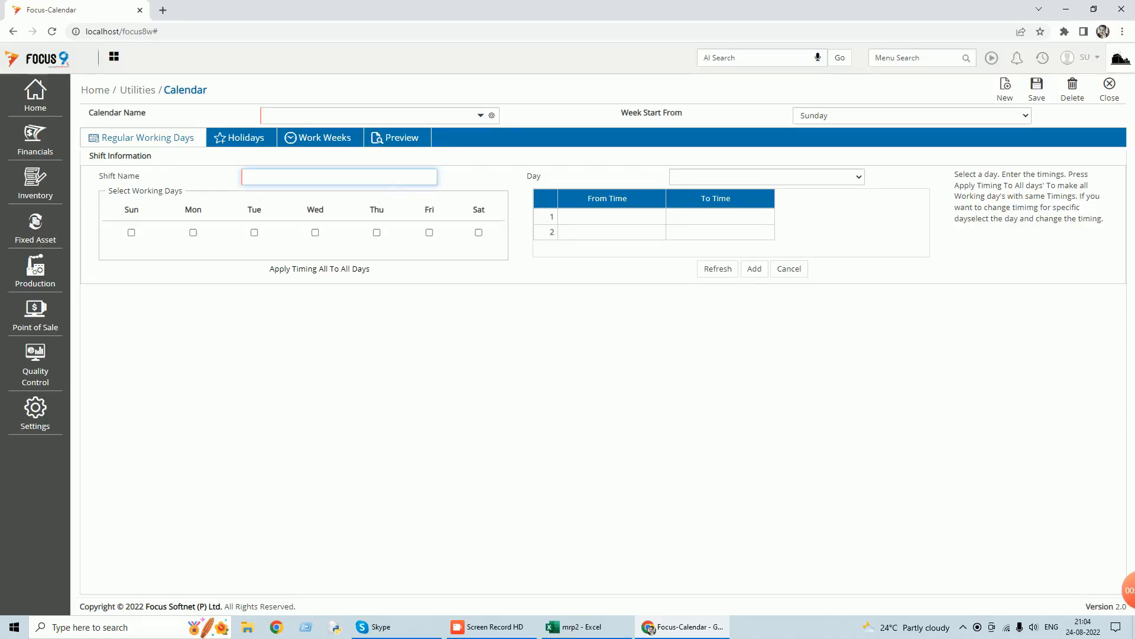
{"action": "left_click", "coordinate": [488, 118]}
{"action": "left_click", "coordinate": [298, 150]}
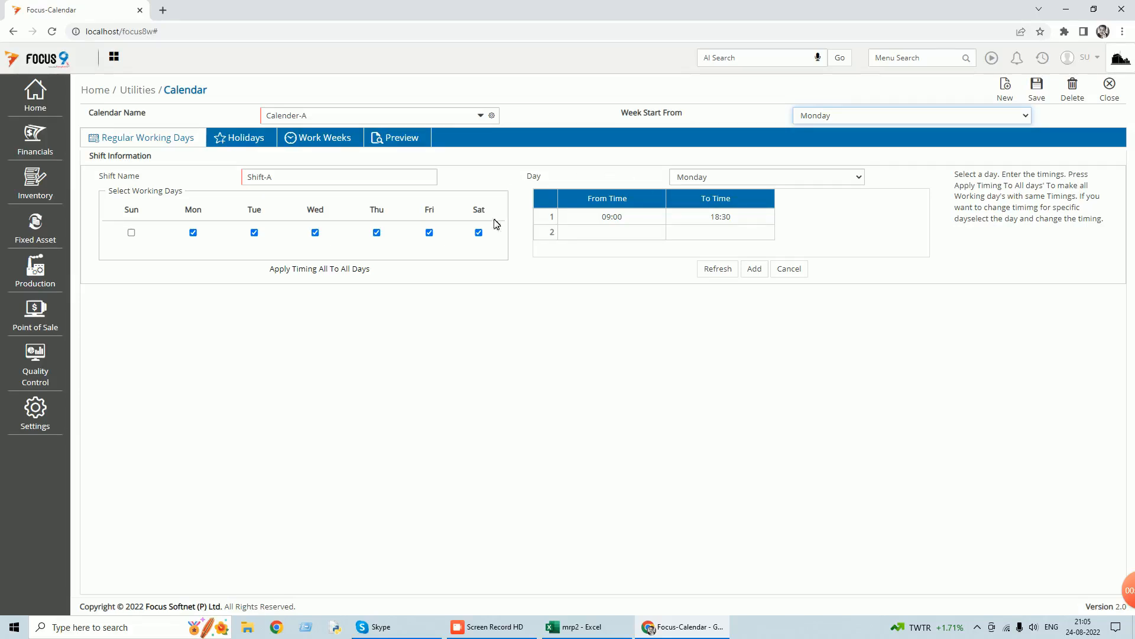
Review the week start options of Calender-A, pick Monday, and close the calendar.
{"action": "left_click", "coordinate": [1027, 117]}
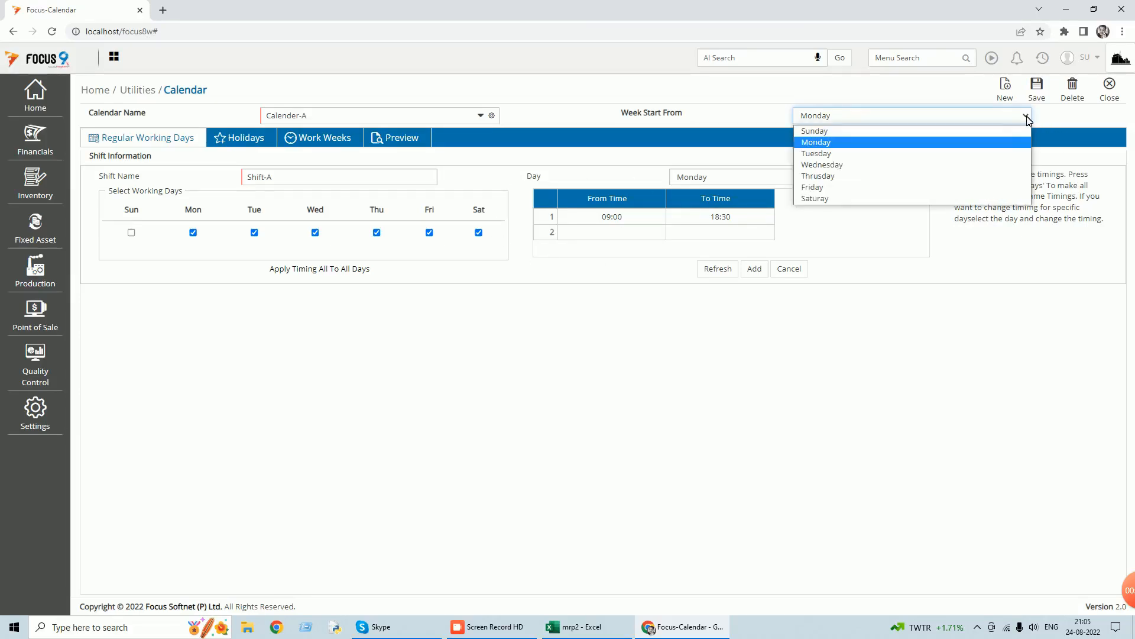
{"action": "left_click", "coordinate": [846, 142]}
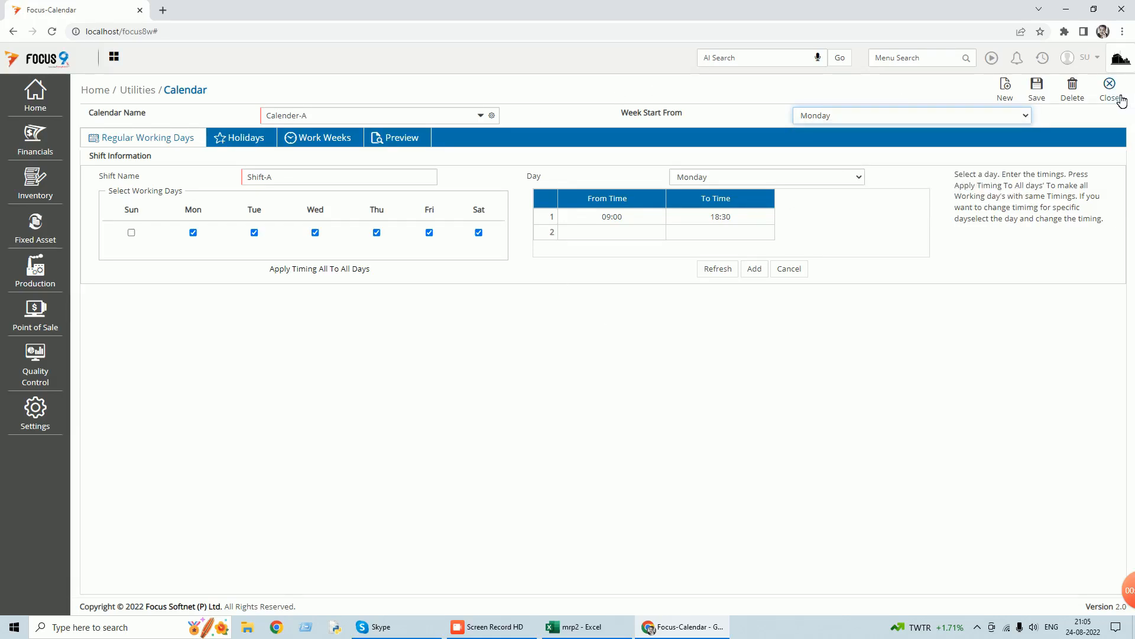
{"action": "left_click", "coordinate": [1121, 99]}
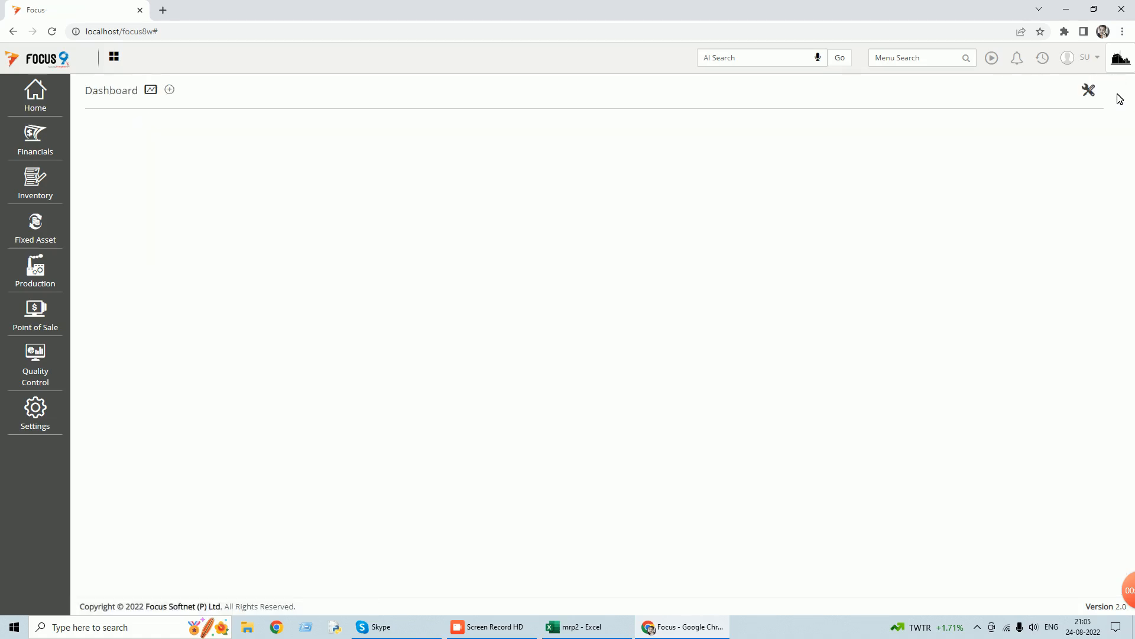
Reopen the recently used Capacity master, view the Capacity-A record, and close both the record and the list.
{"action": "left_click", "coordinate": [1043, 58]}
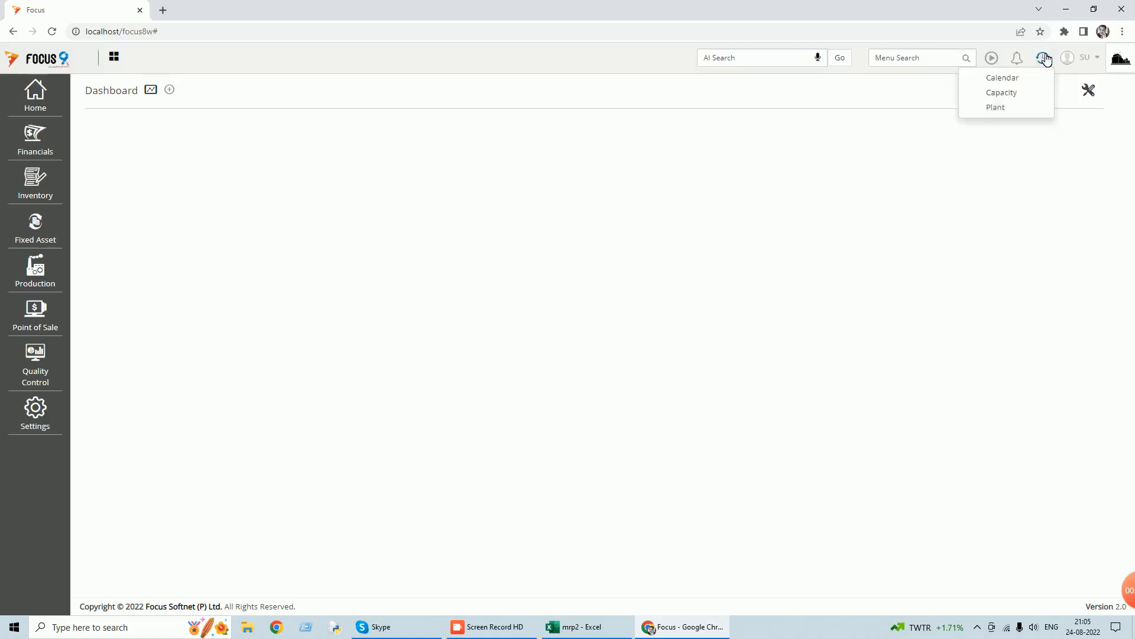
{"action": "left_click", "coordinate": [1001, 92]}
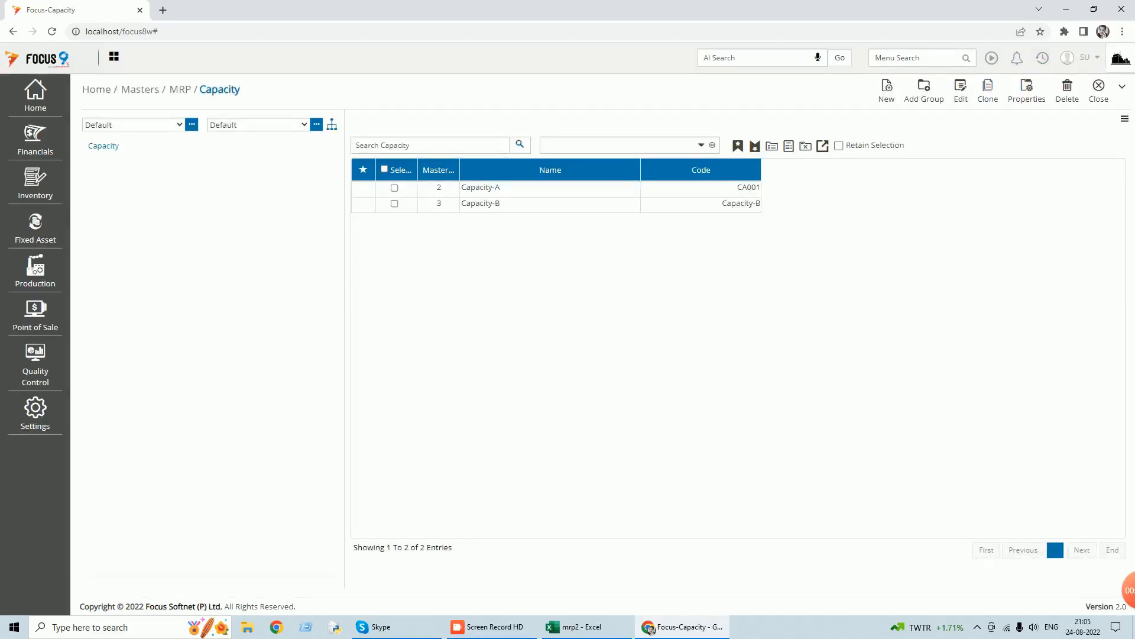
{"action": "double_click", "coordinate": [493, 188]}
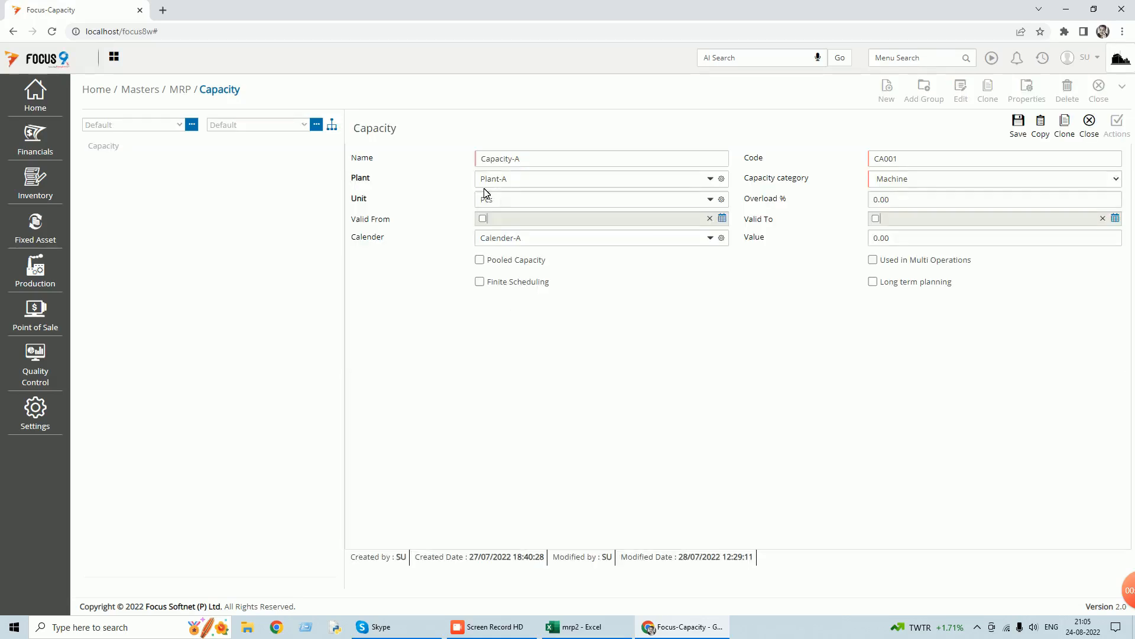
{"action": "left_click", "coordinate": [1096, 130]}
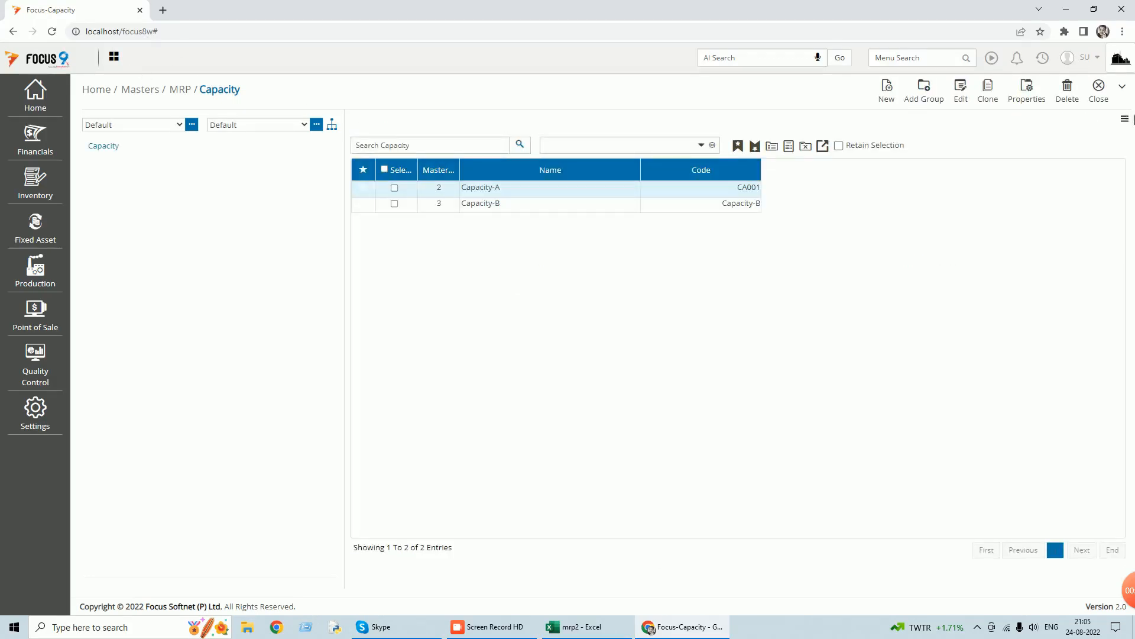
{"action": "left_click", "coordinate": [1103, 98]}
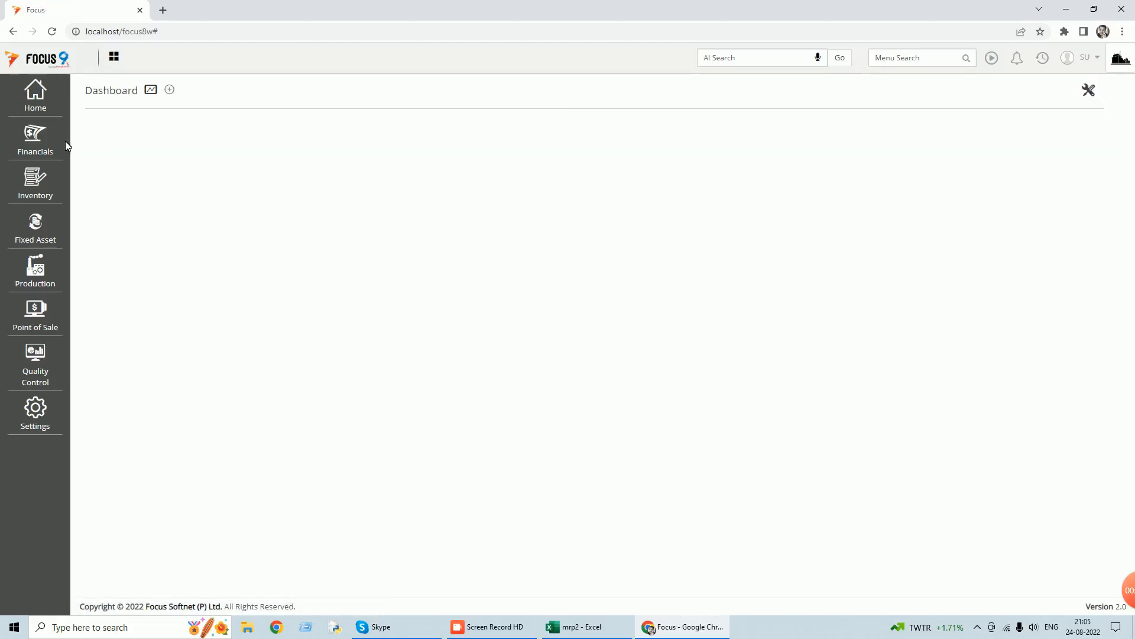
Open the list of Work Center master records belonging to the MRP masters and go into Group A.
{"action": "left_click", "coordinate": [43, 108]}
{"action": "left_click", "coordinate": [115, 121]}
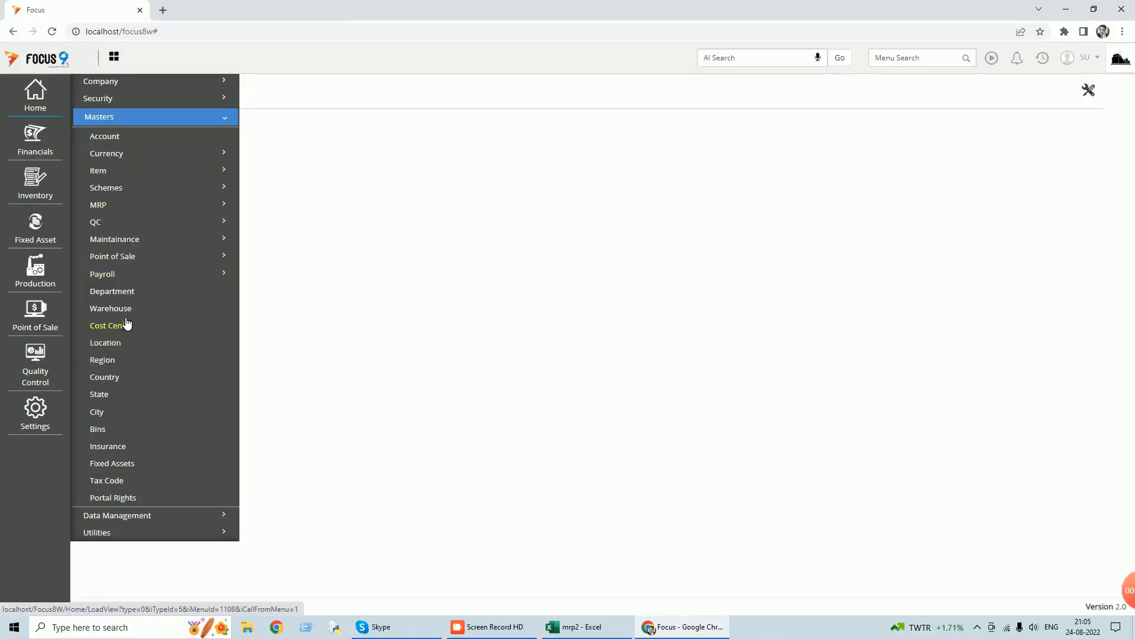
{"action": "left_click", "coordinate": [117, 207]}
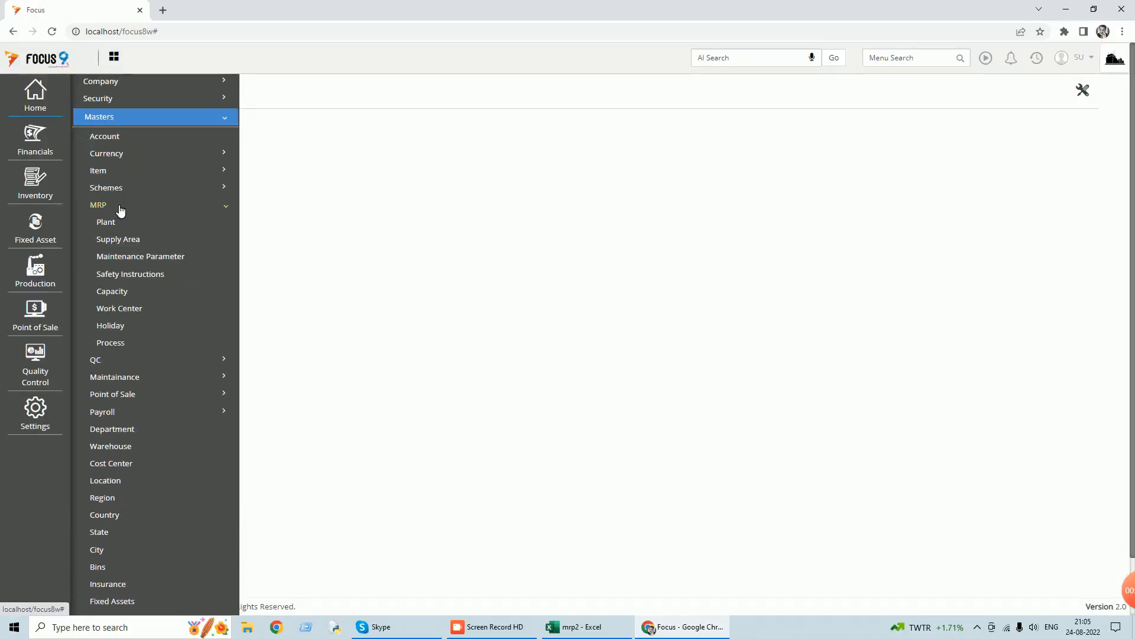
{"action": "left_click", "coordinate": [134, 317]}
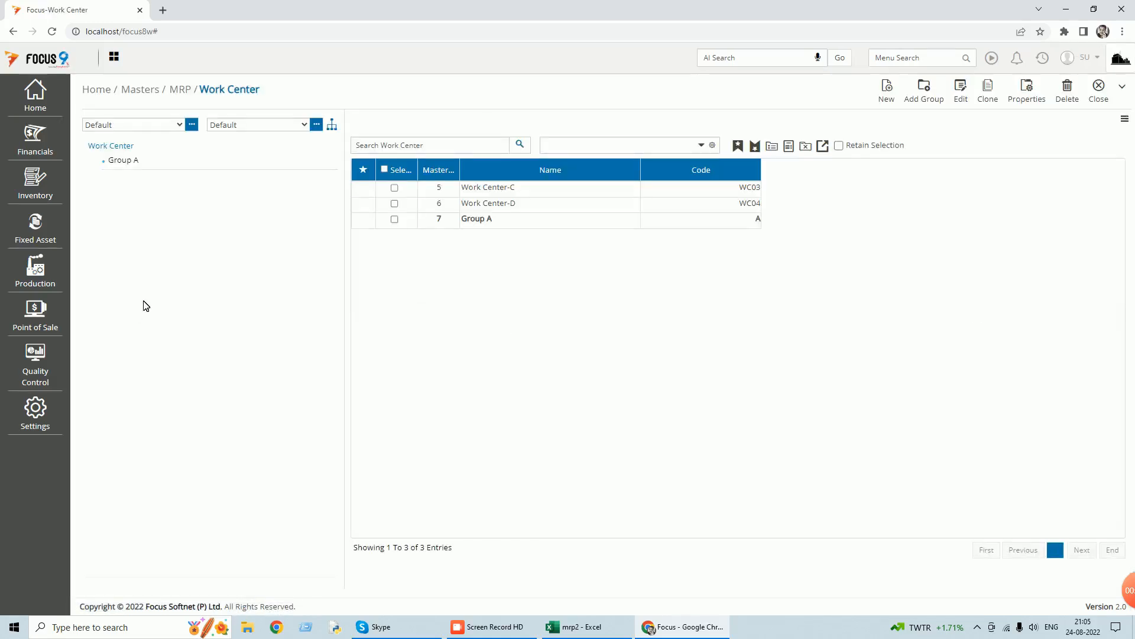
{"action": "left_click", "coordinate": [486, 220]}
{"action": "double_click", "coordinate": [486, 220]}
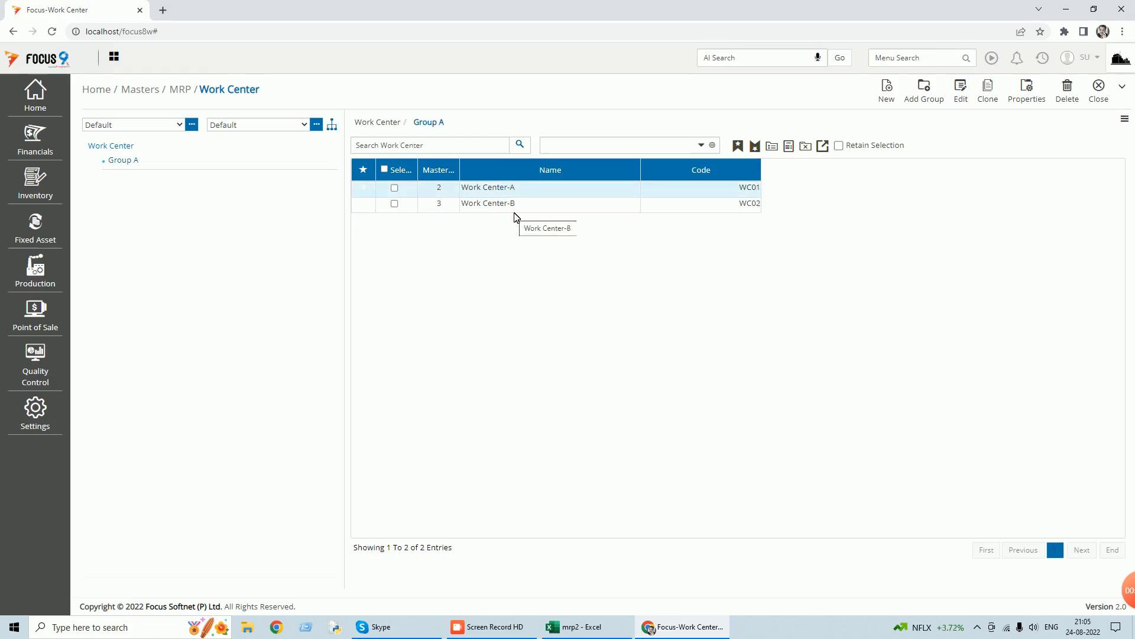
Open the Work Center-A record for editing and choose Machine as its category.
{"action": "left_click", "coordinate": [395, 188]}
{"action": "left_click", "coordinate": [971, 99]}
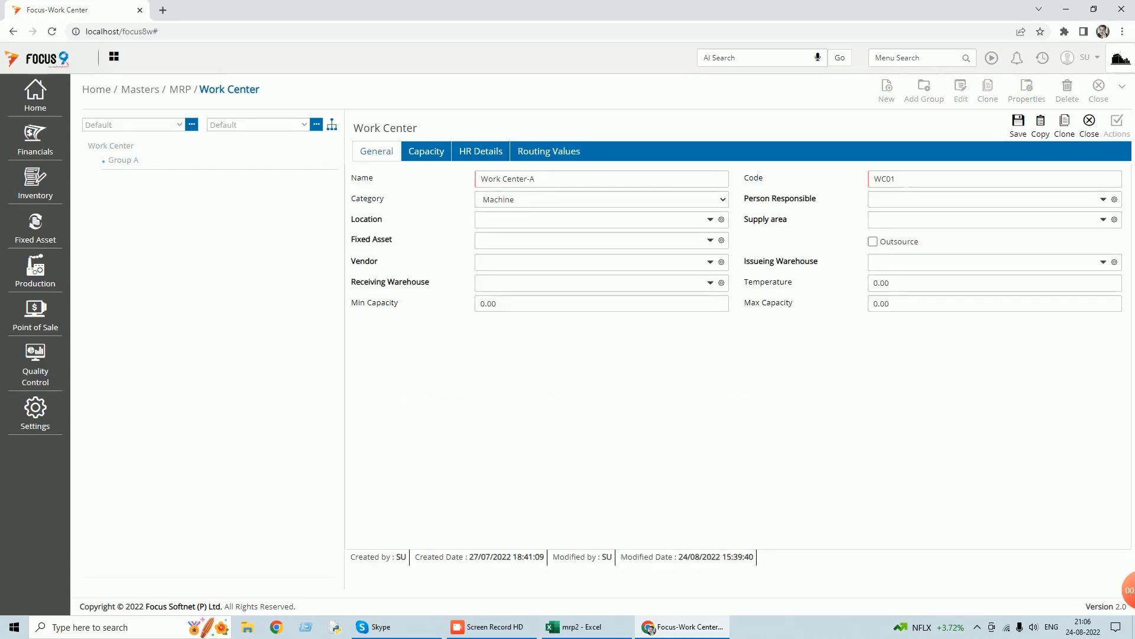
{"action": "left_click", "coordinate": [720, 199]}
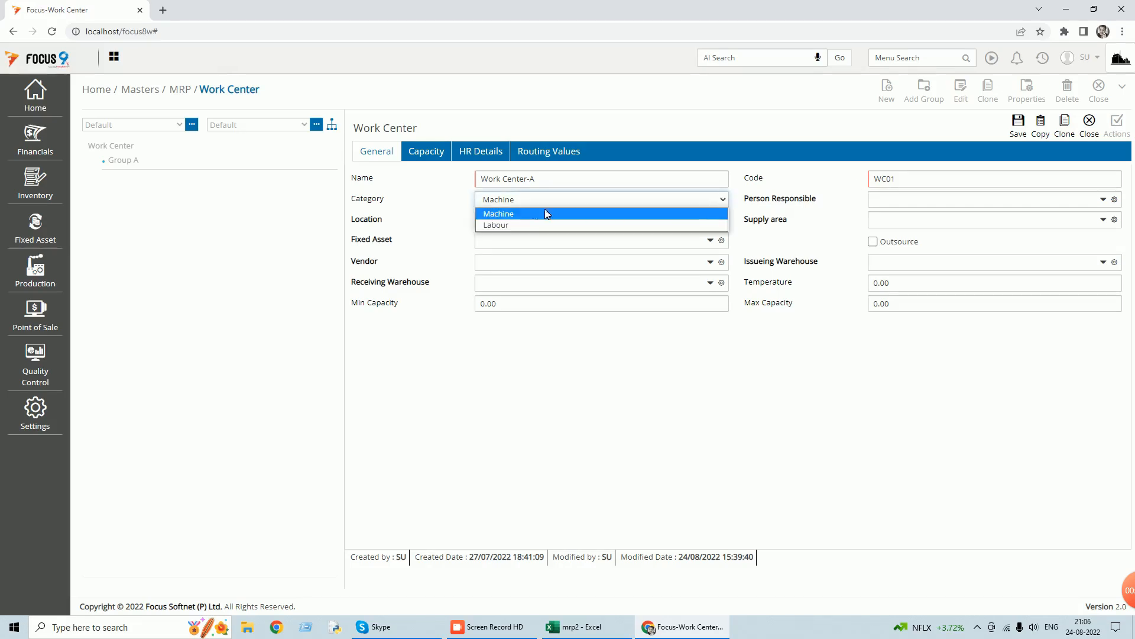
{"action": "left_click", "coordinate": [527, 214]}
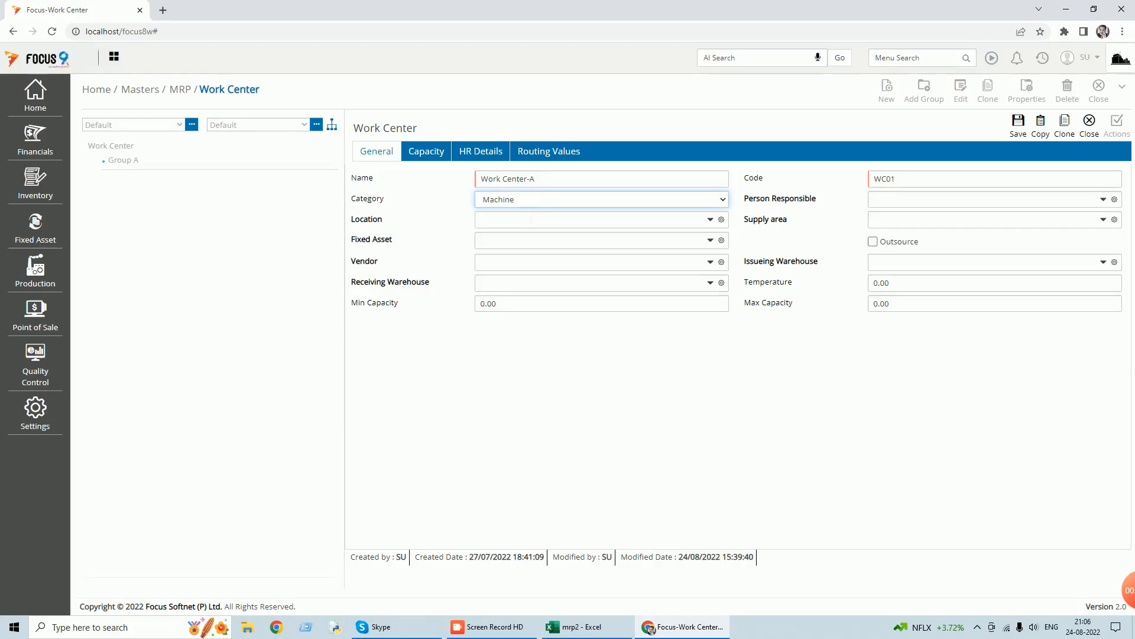
Examine the capacity formulas and routing values of Work Center-A, including the default value of sta.
{"action": "left_click", "coordinate": [429, 154]}
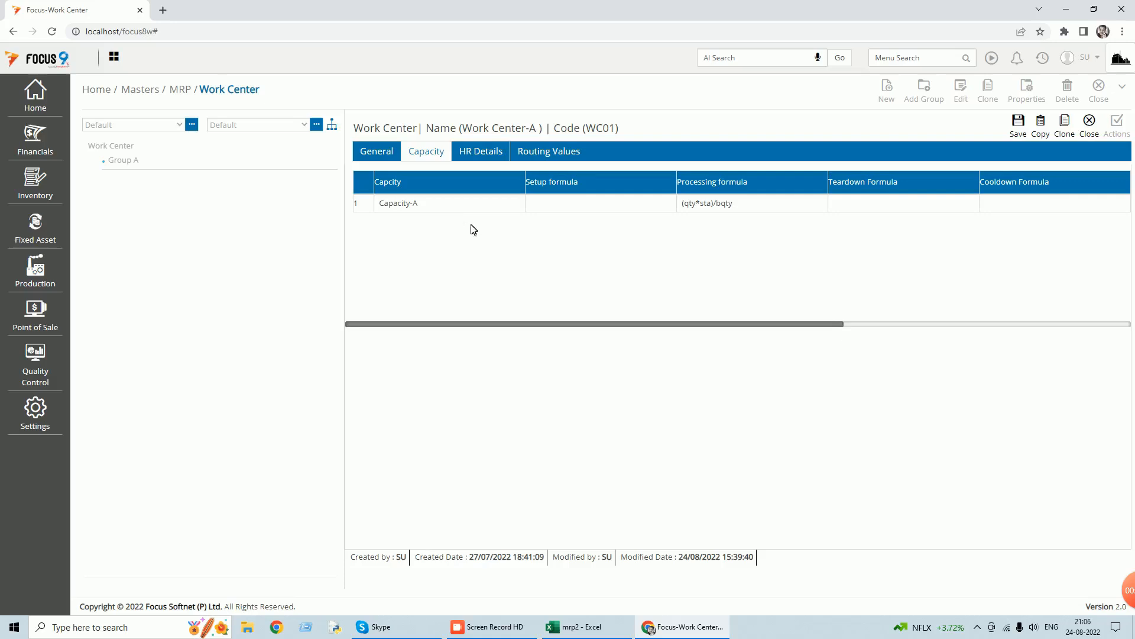
{"action": "left_click", "coordinate": [566, 152]}
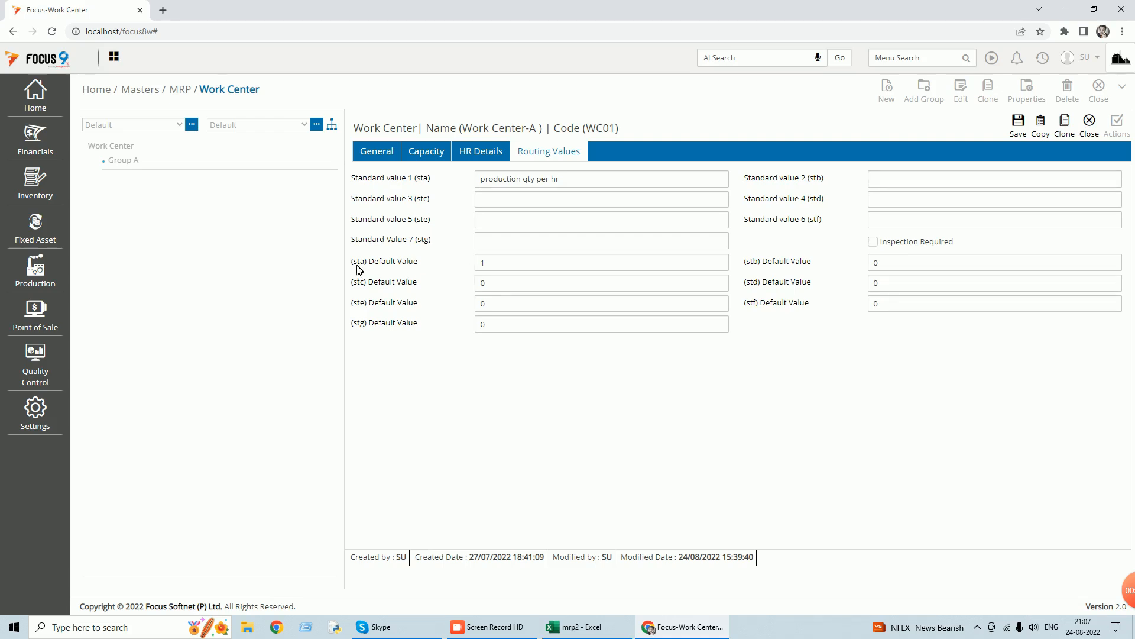
{"action": "left_click_drag", "start_coordinate": [493, 263], "coordinate": [466, 264]}
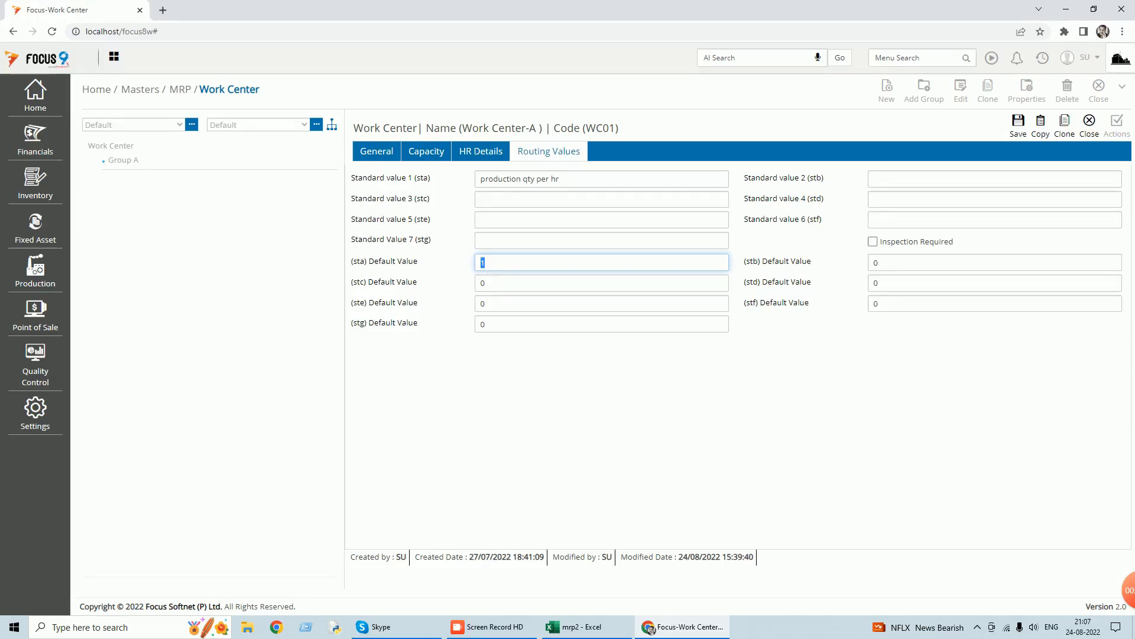
Enter "Machine cool down" as Standard value 2 (stb) of Work Center-A and return to its capacity formulas.
{"action": "left_click", "coordinate": [876, 179]}
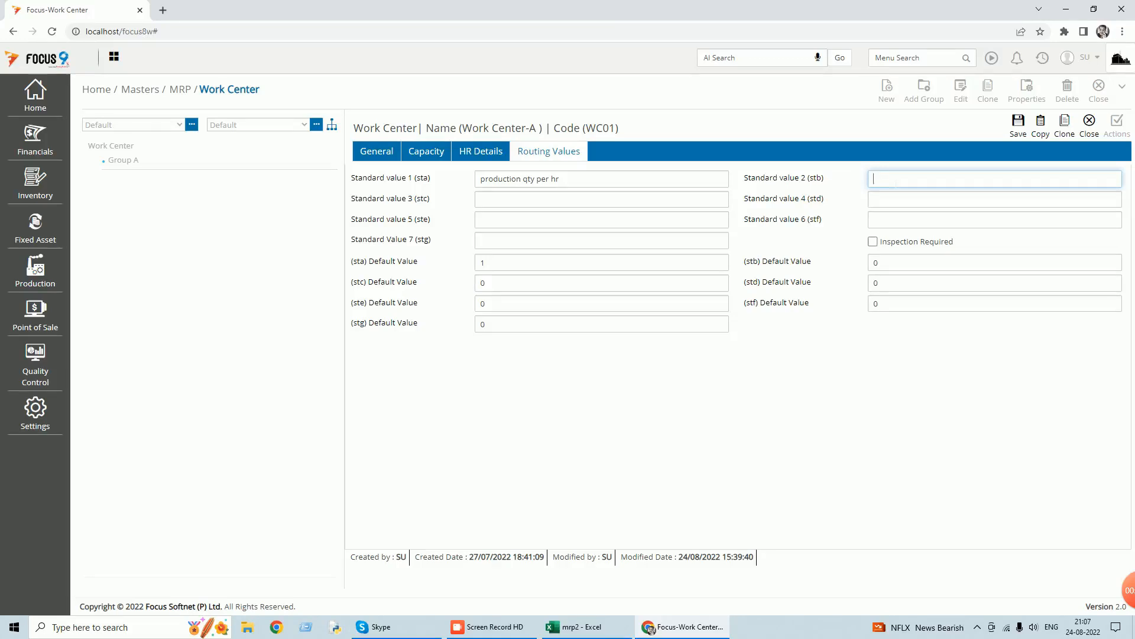
{"action": "type", "text": "Machine cool down"}
{"action": "left_click", "coordinate": [890, 264]}
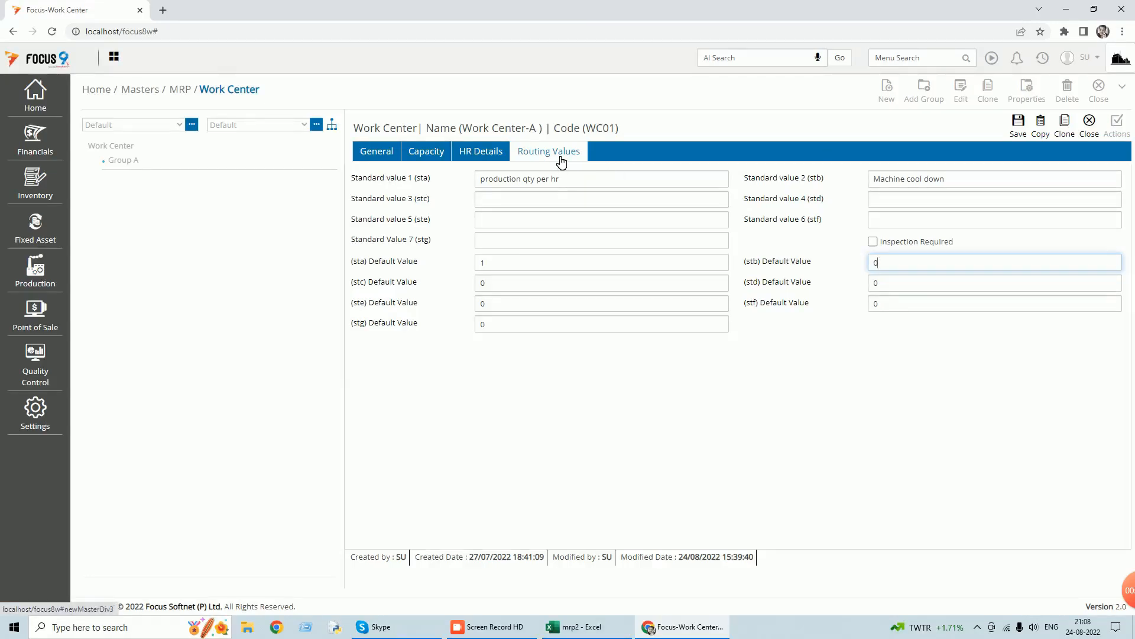
{"action": "left_click", "coordinate": [419, 153]}
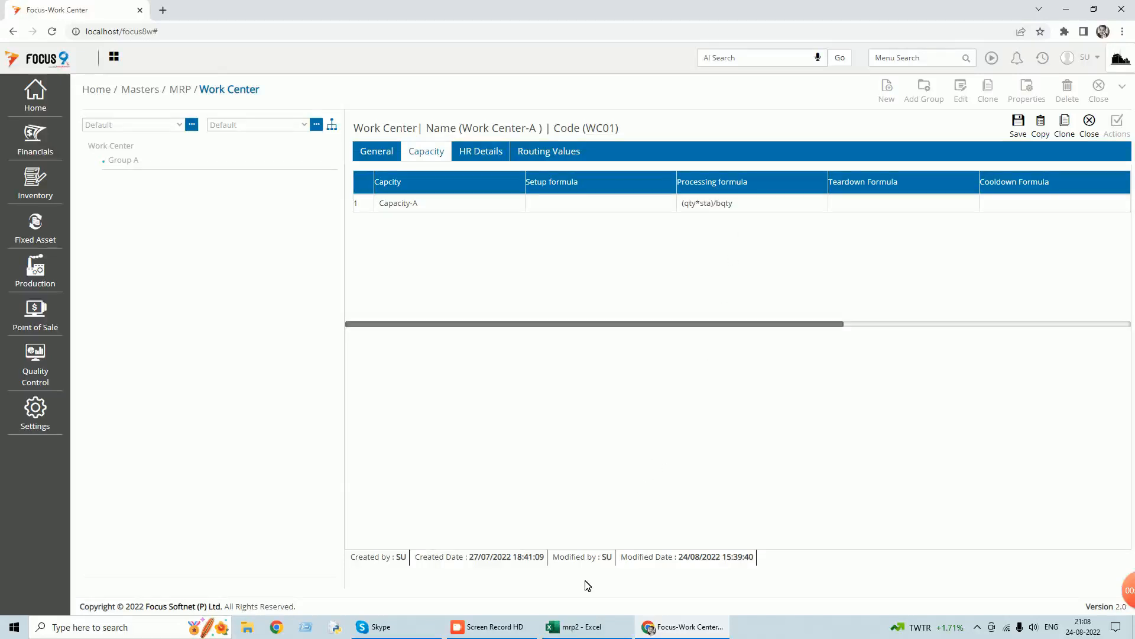
Switch to the mrp2 workbook in Excel and examine the row 3 quantities and the formula in cell E3.
{"action": "left_click", "coordinate": [603, 628]}
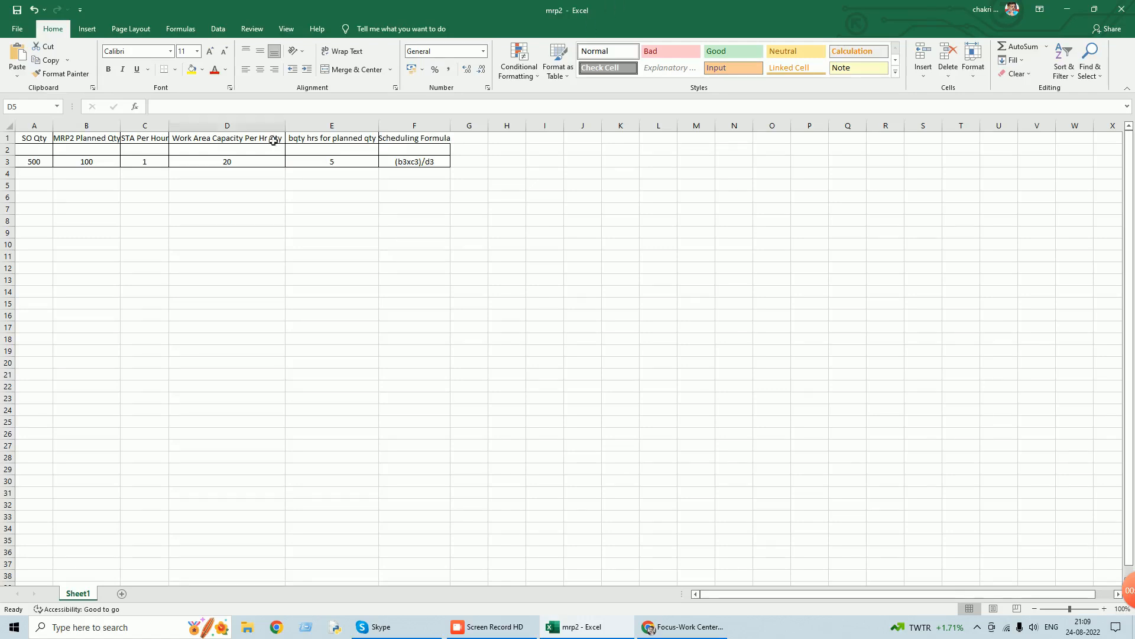
{"action": "left_click", "coordinate": [37, 168]}
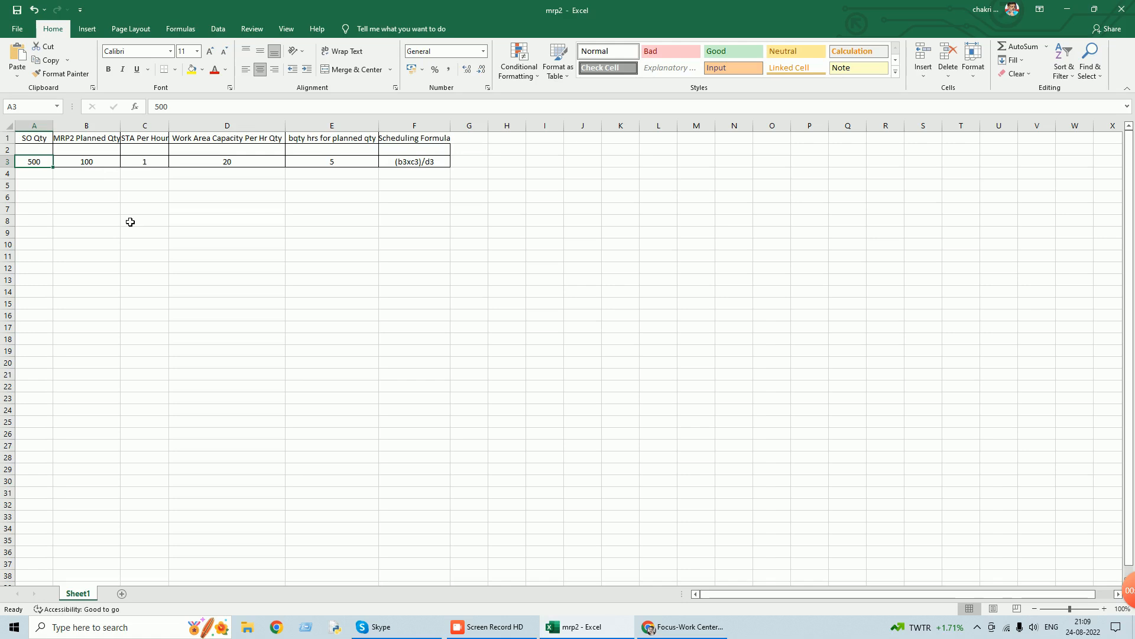
{"action": "left_click", "coordinate": [95, 167]}
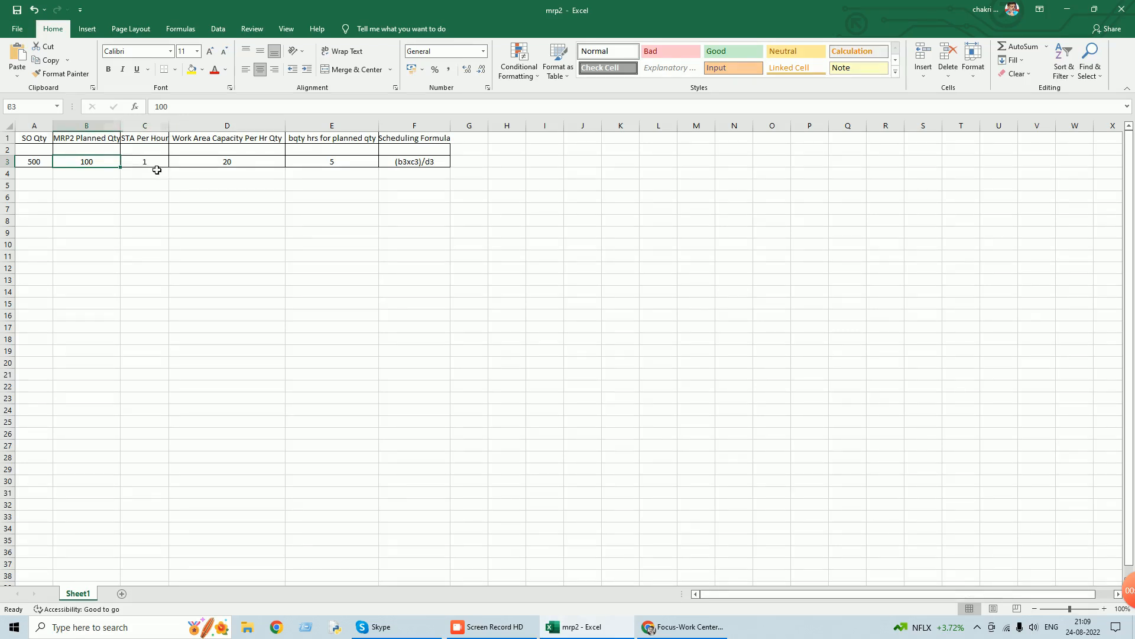
{"action": "left_click", "coordinate": [157, 169]}
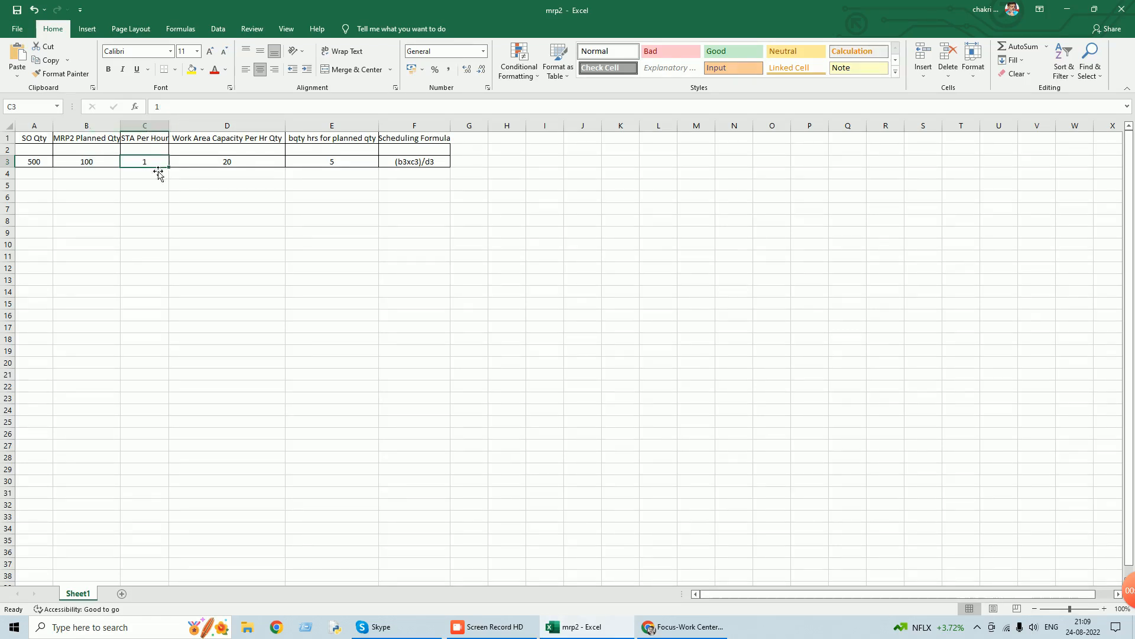
{"action": "left_click", "coordinate": [226, 168]}
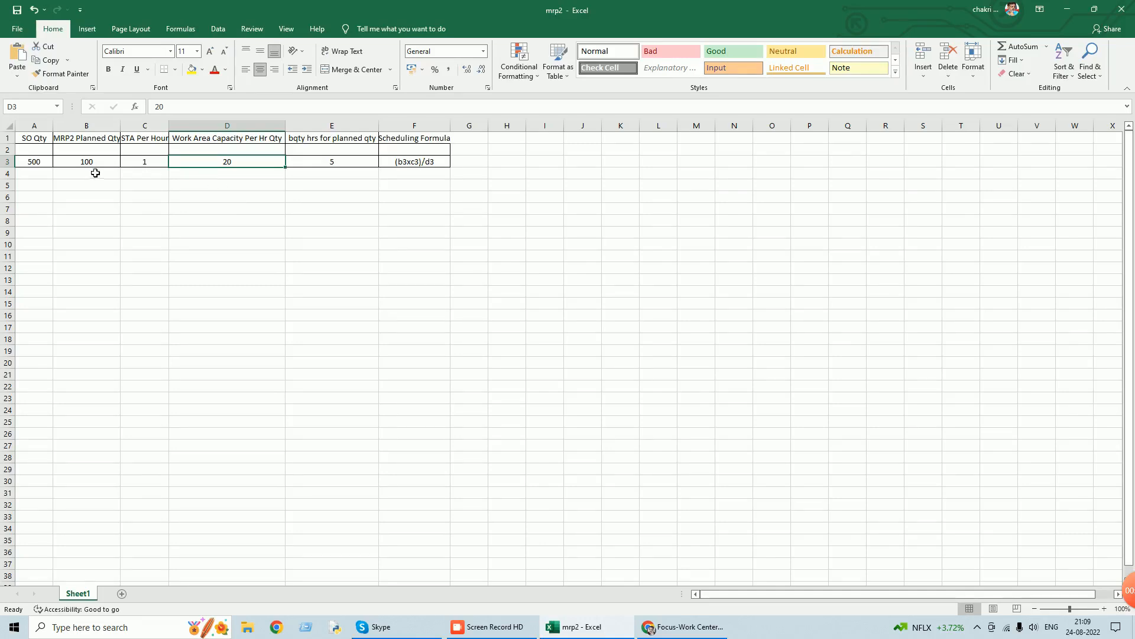
{"action": "left_click", "coordinate": [339, 163]}
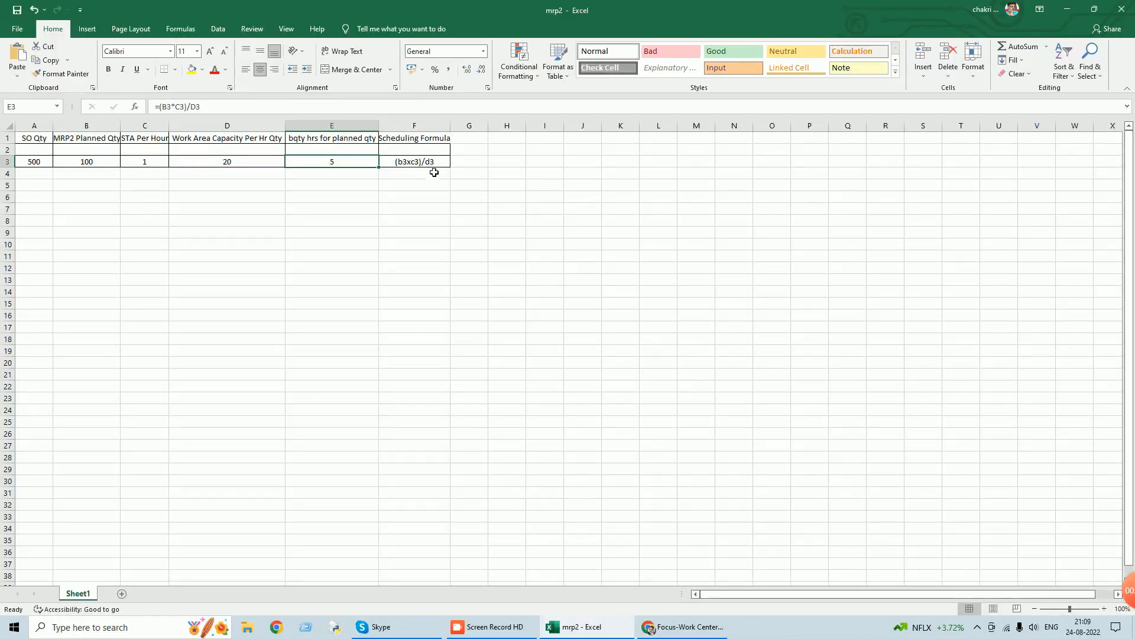
{"action": "double_click", "coordinate": [332, 162]}
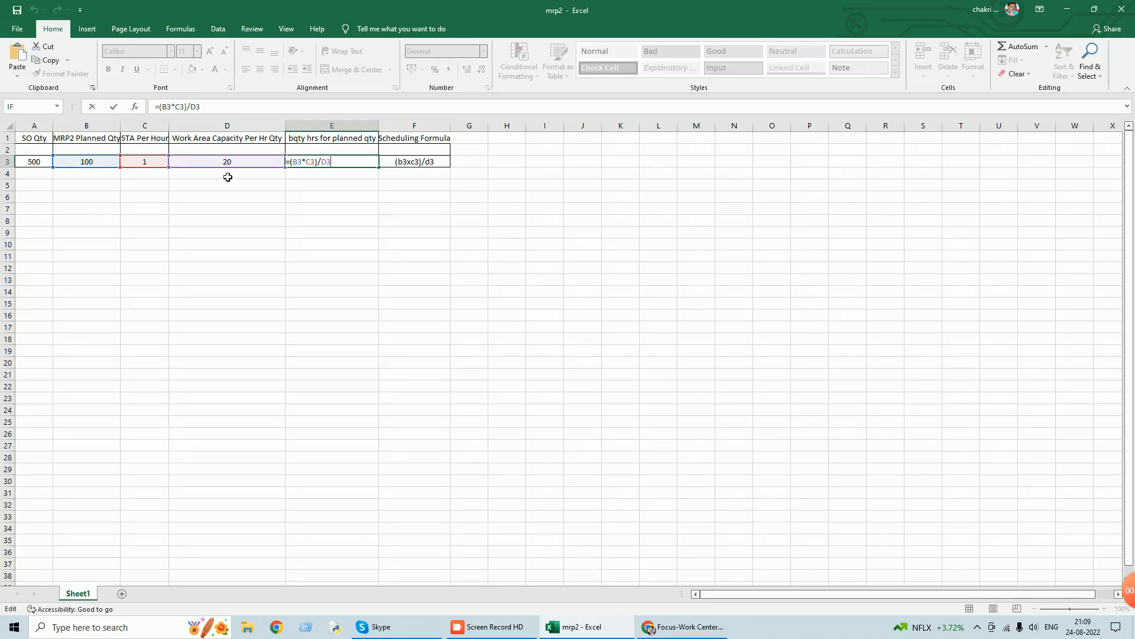
Rename the column F heading to "Scheduling Capacity Formula" and fit the column width to its text.
{"action": "key", "text": "Return"}
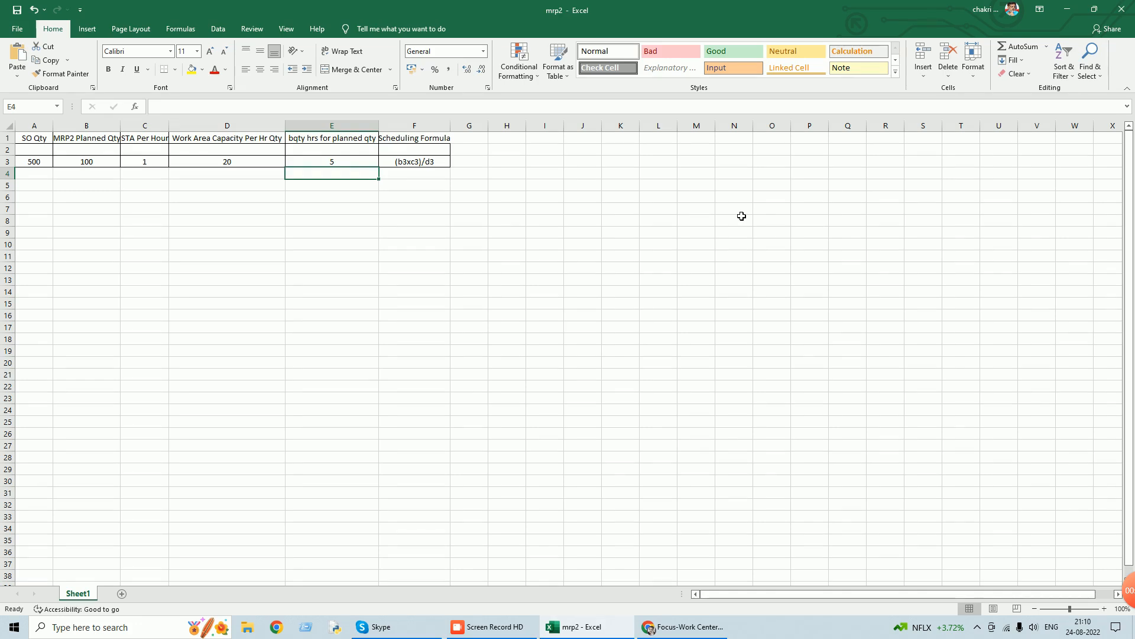
{"action": "left_click", "coordinate": [414, 139]}
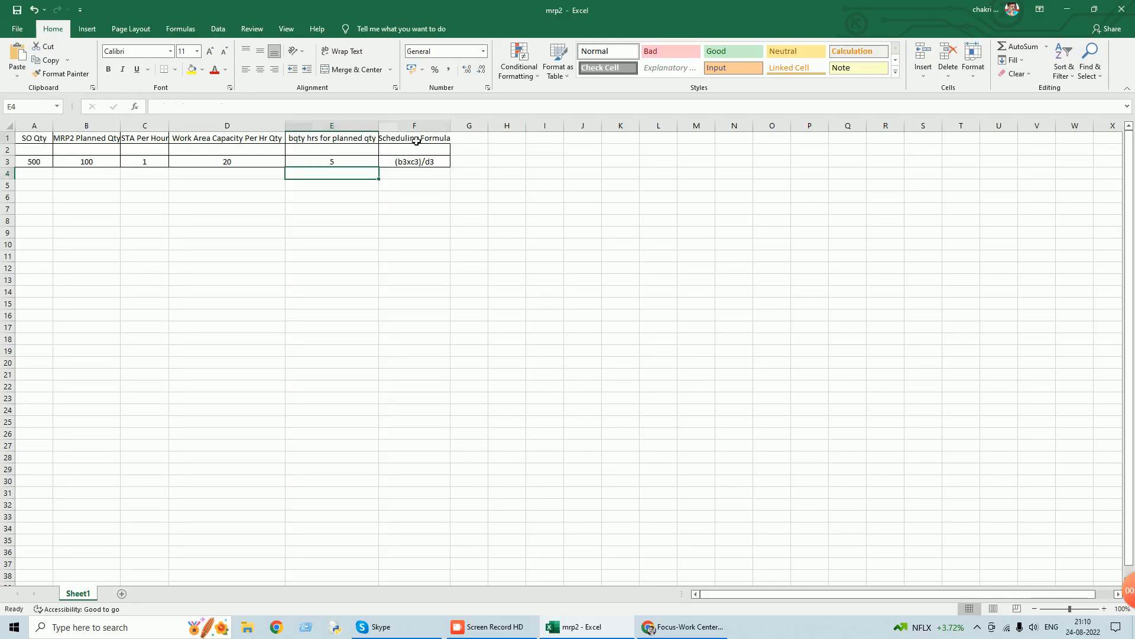
{"action": "left_click", "coordinate": [197, 107]}
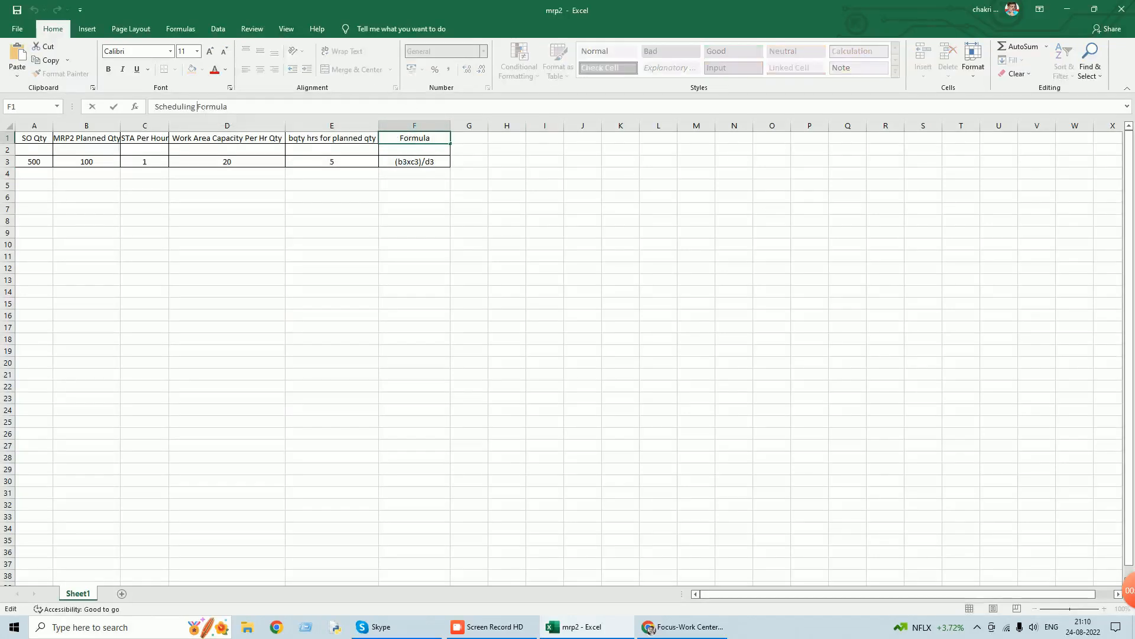
{"action": "type", "text": "Capac"}
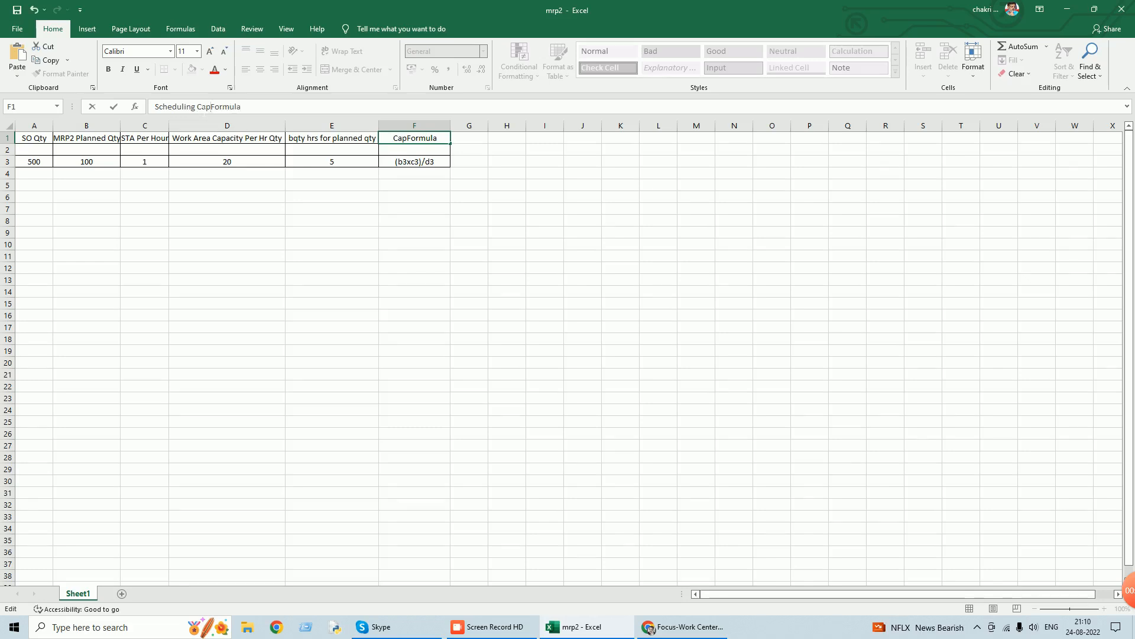
{"action": "type", "text": "ity"}
{"action": "left_click", "coordinate": [414, 125]}
{"action": "double_click", "coordinate": [450, 126]}
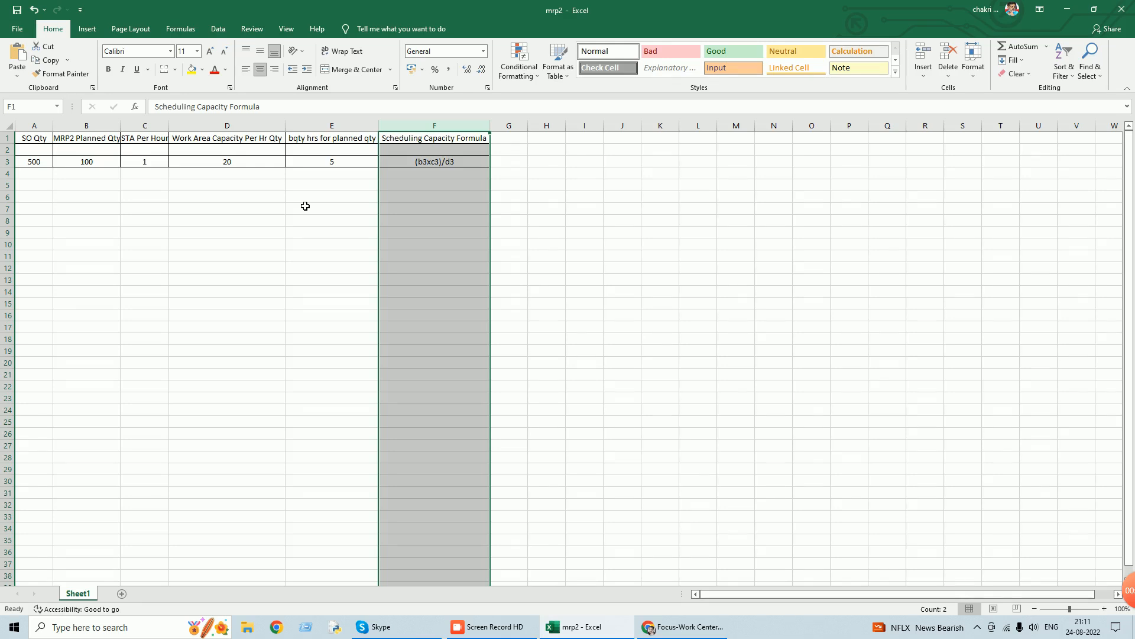
Switch back to Focus 9, close the Work Center master and open the Sales Orders list.
{"action": "left_click", "coordinate": [1064, 8]}
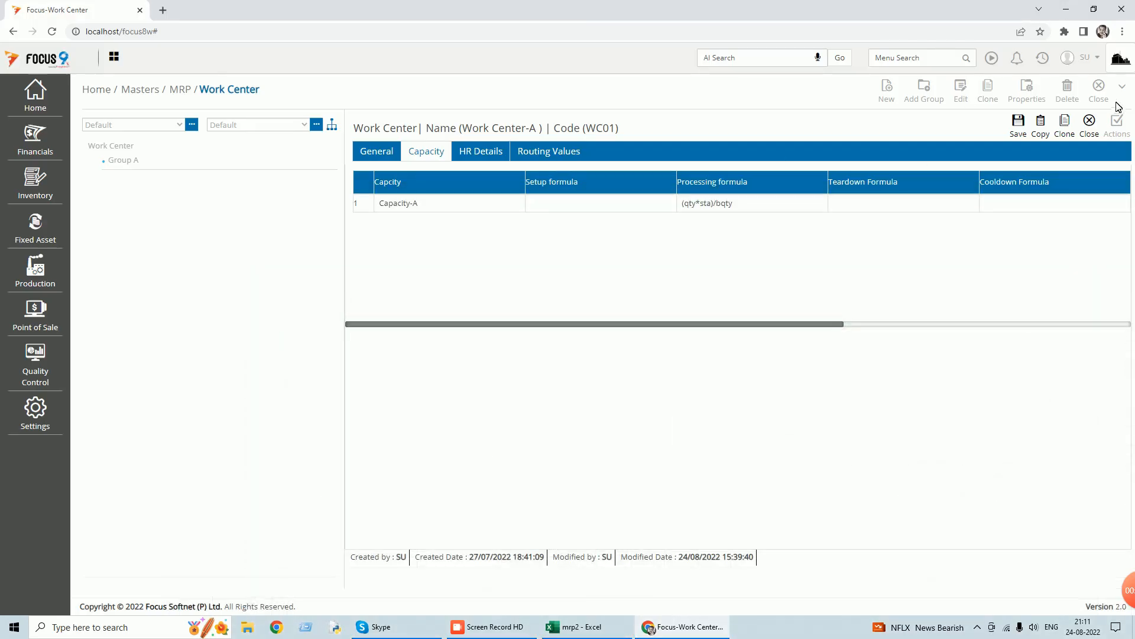
{"action": "left_click", "coordinate": [1090, 121]}
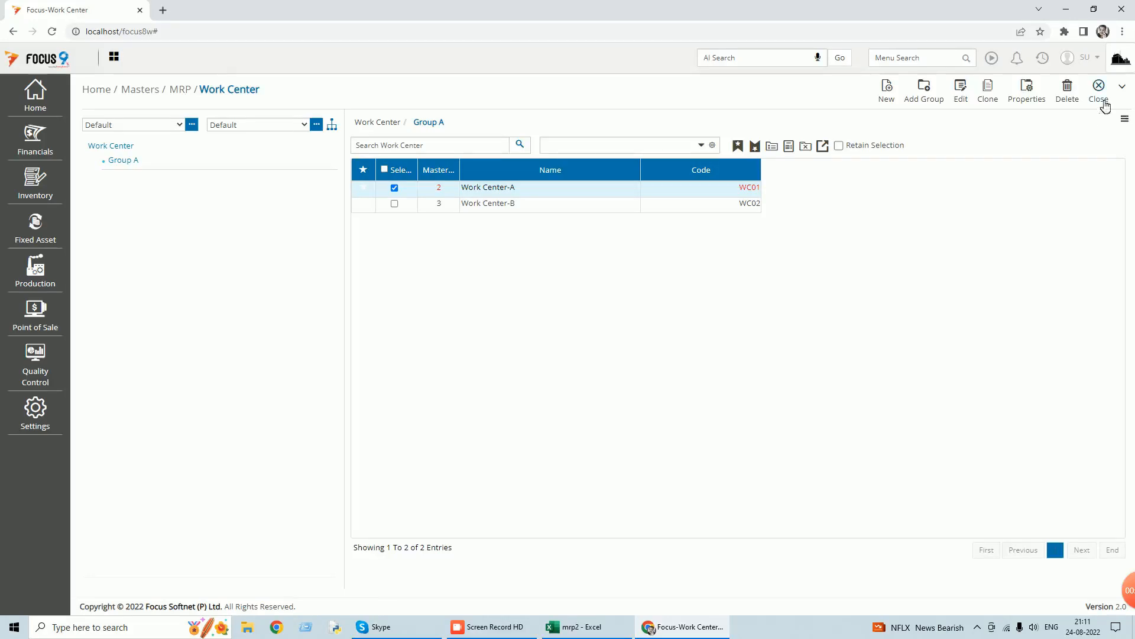
{"action": "left_click", "coordinate": [1102, 100]}
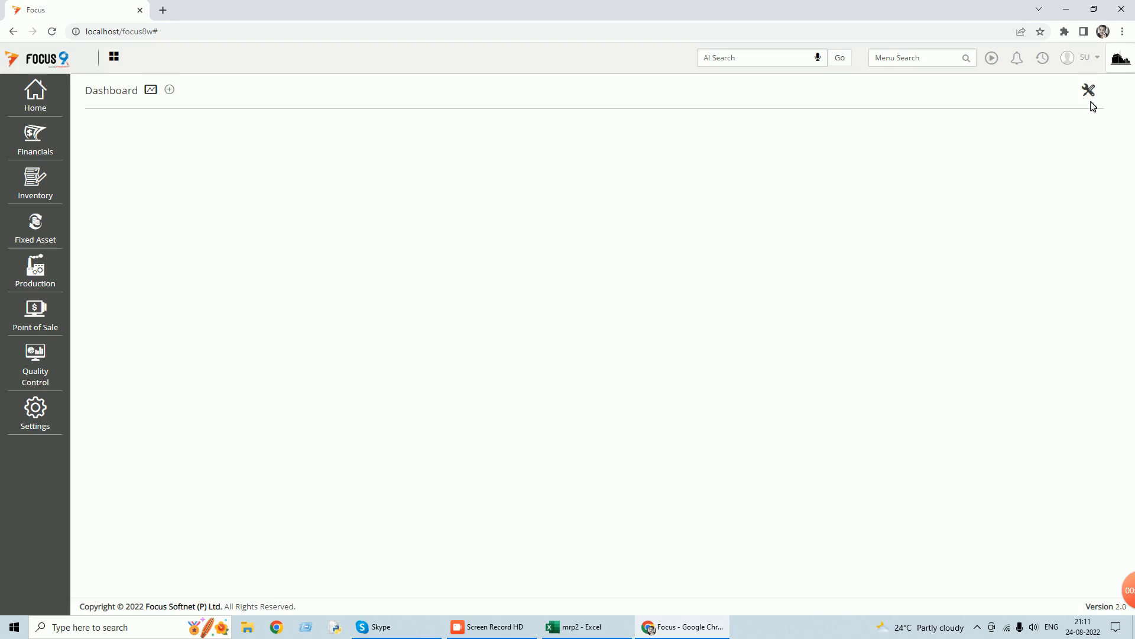
{"action": "left_click", "coordinate": [917, 57]}
{"action": "type", "text": "sales or"}
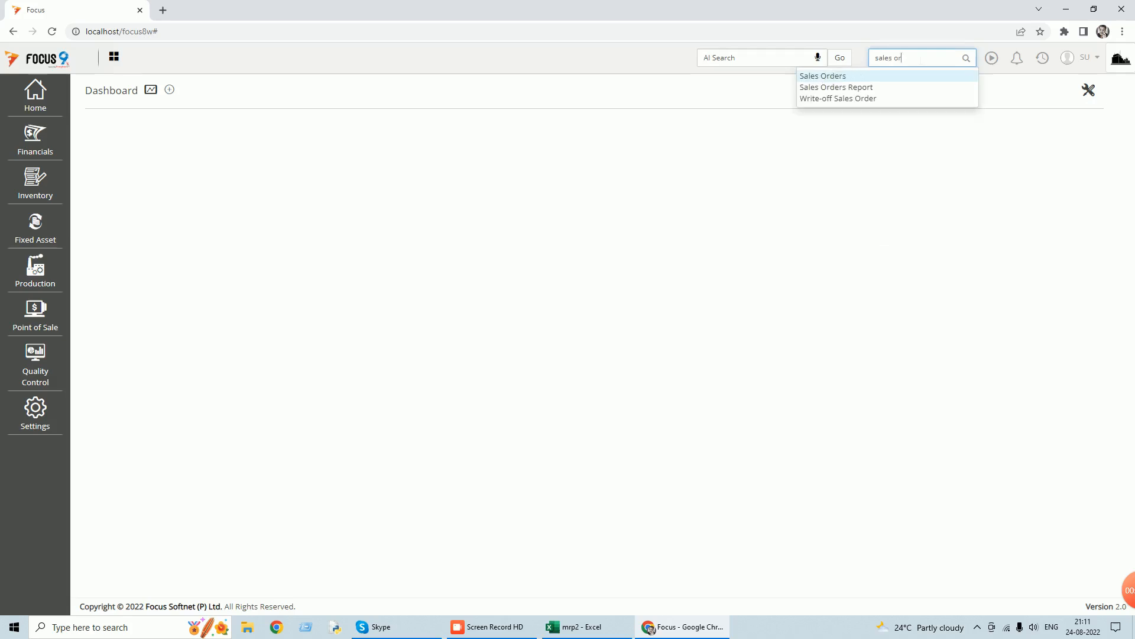
{"action": "left_click", "coordinate": [834, 76]}
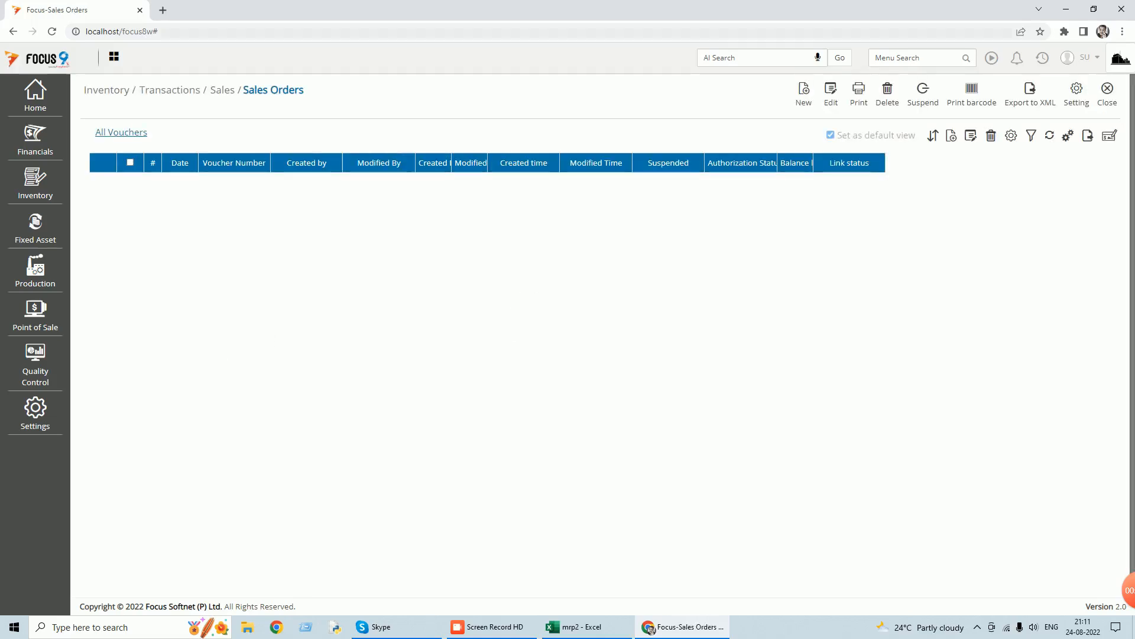
Start a new sales order with Customer A as the customer account.
{"action": "left_click", "coordinate": [803, 97]}
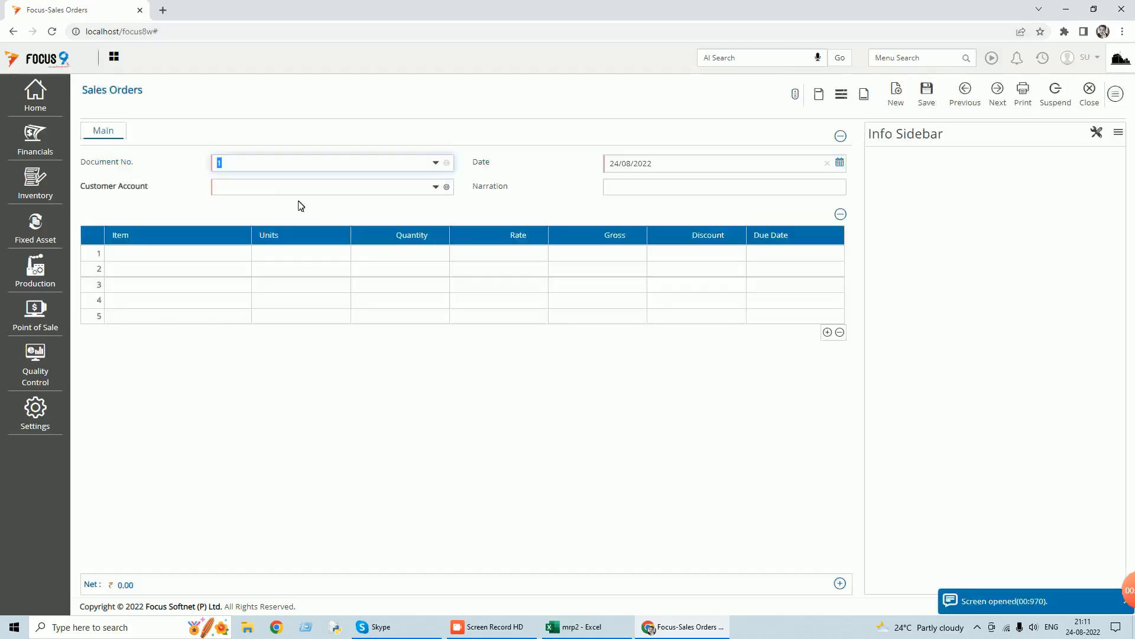
{"action": "type", "text": "us"}
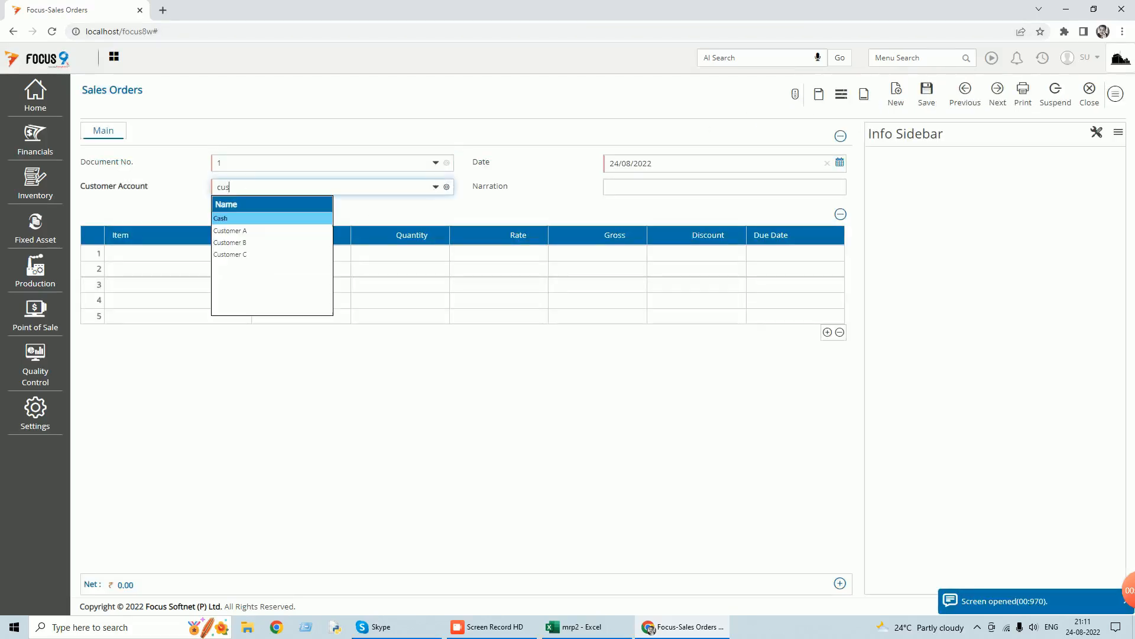
{"action": "key", "text": "Return"}
Enter FG Item on the first order line with quantity 500 and rate 250.
{"action": "key", "text": "Return"}
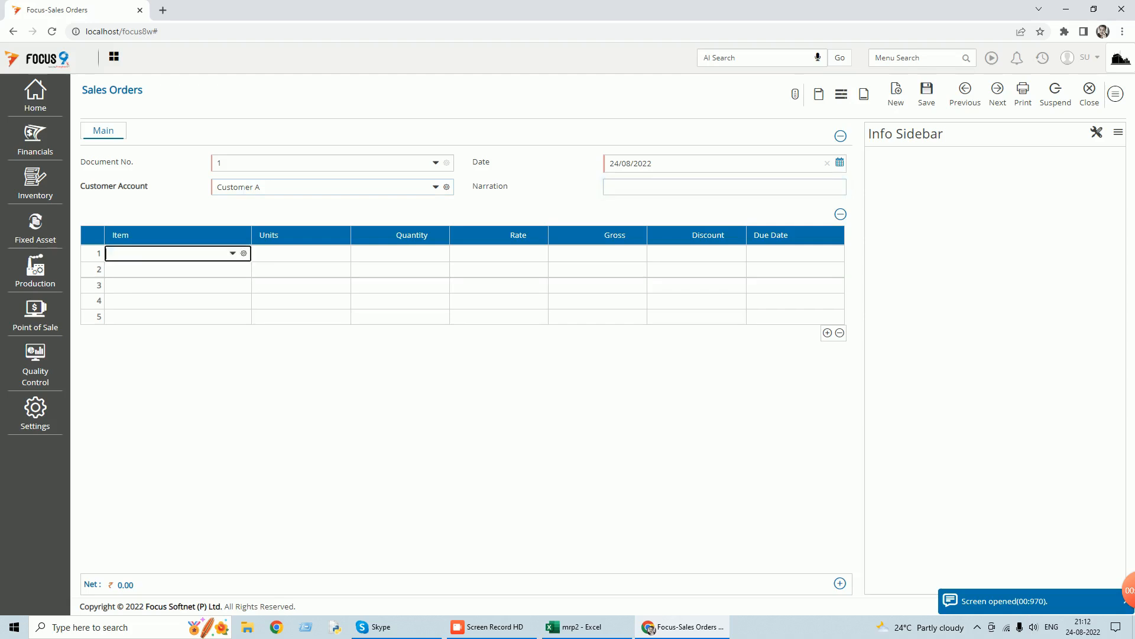
{"action": "key", "text": "Return"}
{"action": "key", "text": "Return"}
{"action": "type", "text": "500"}
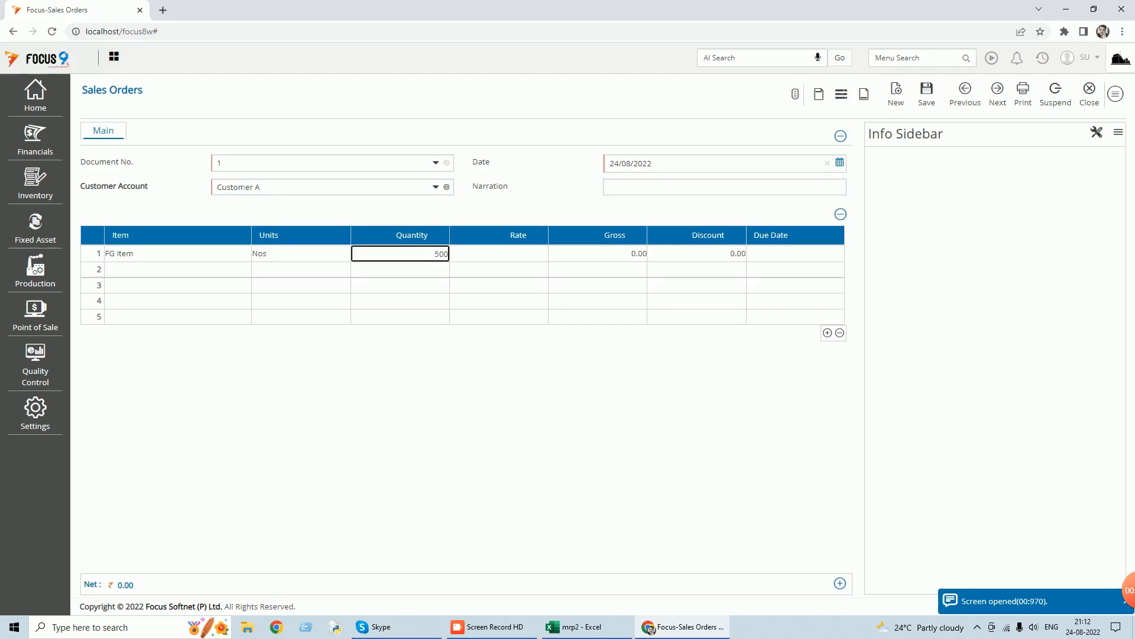
{"action": "key", "text": "Return"}
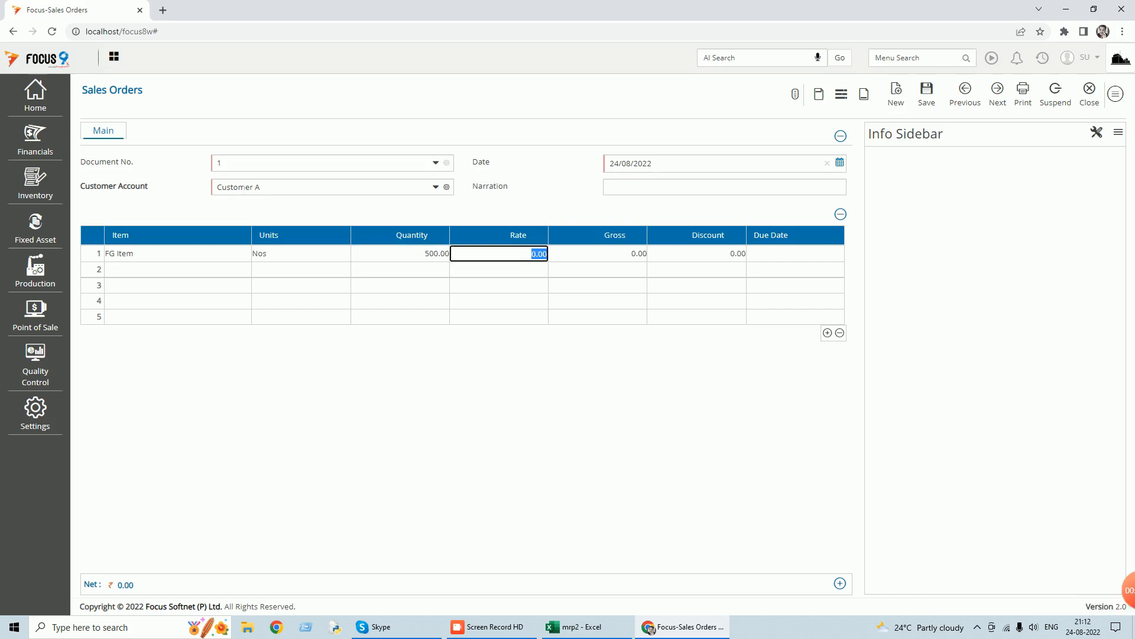
{"action": "type", "text": "250"}
{"action": "key", "text": "Return"}
{"action": "key", "text": "Return"}
{"action": "key", "text": "Return"}
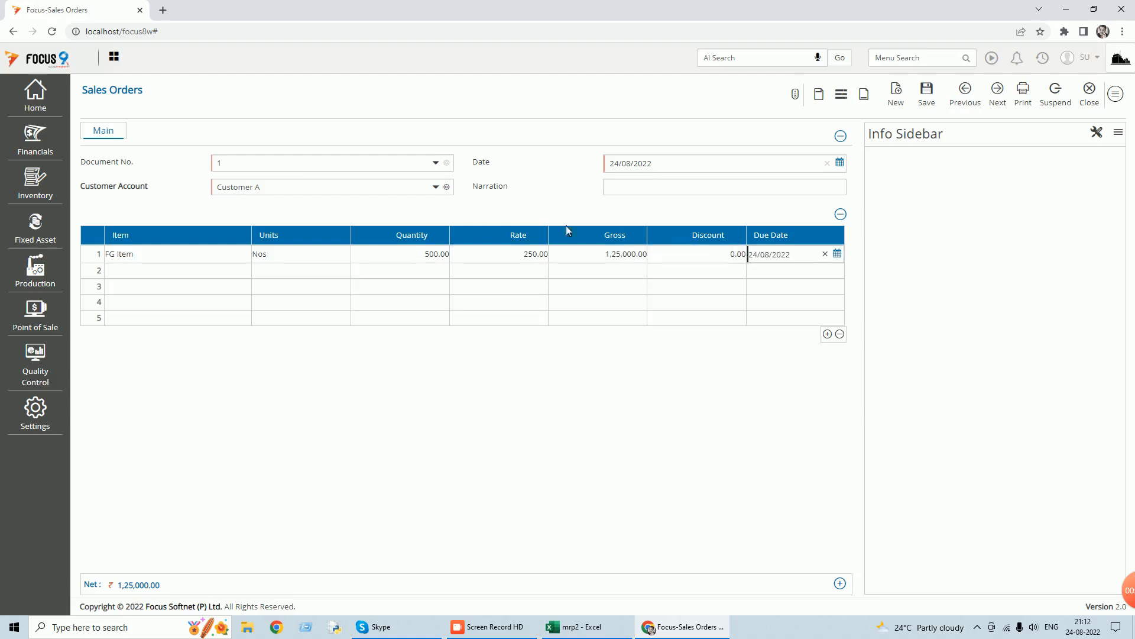
Try to move the FG Item line's due date to September 2022.
{"action": "left_click", "coordinate": [839, 254]}
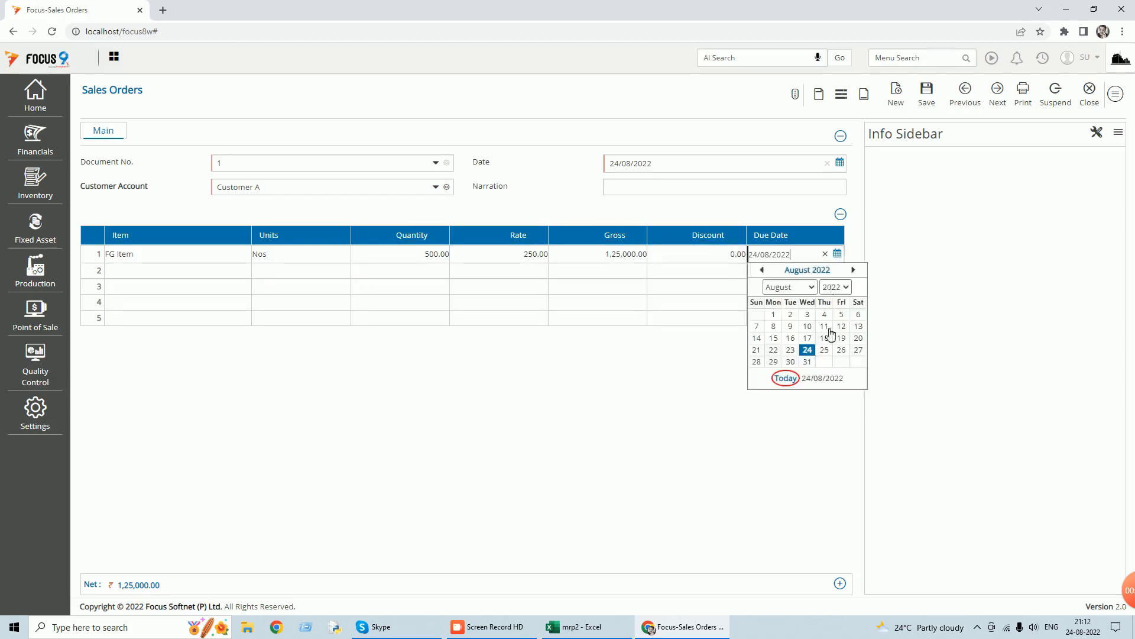
{"action": "left_click", "coordinate": [812, 288]}
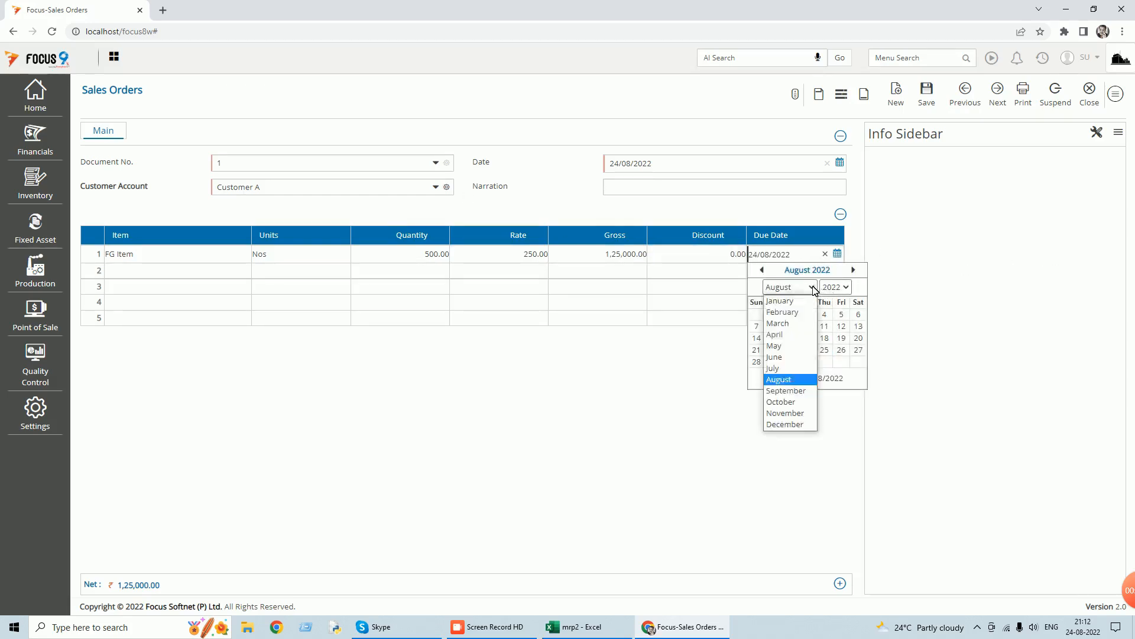
{"action": "left_click", "coordinate": [786, 392]}
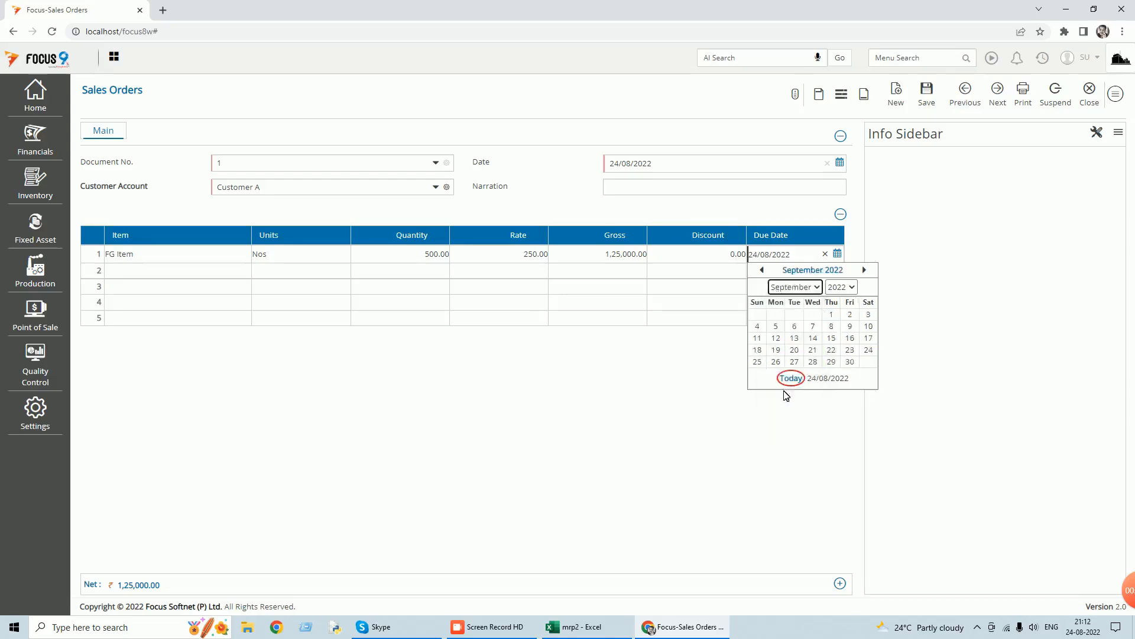
Save the sales order and close Sales Orders.
{"action": "left_click", "coordinate": [927, 95]}
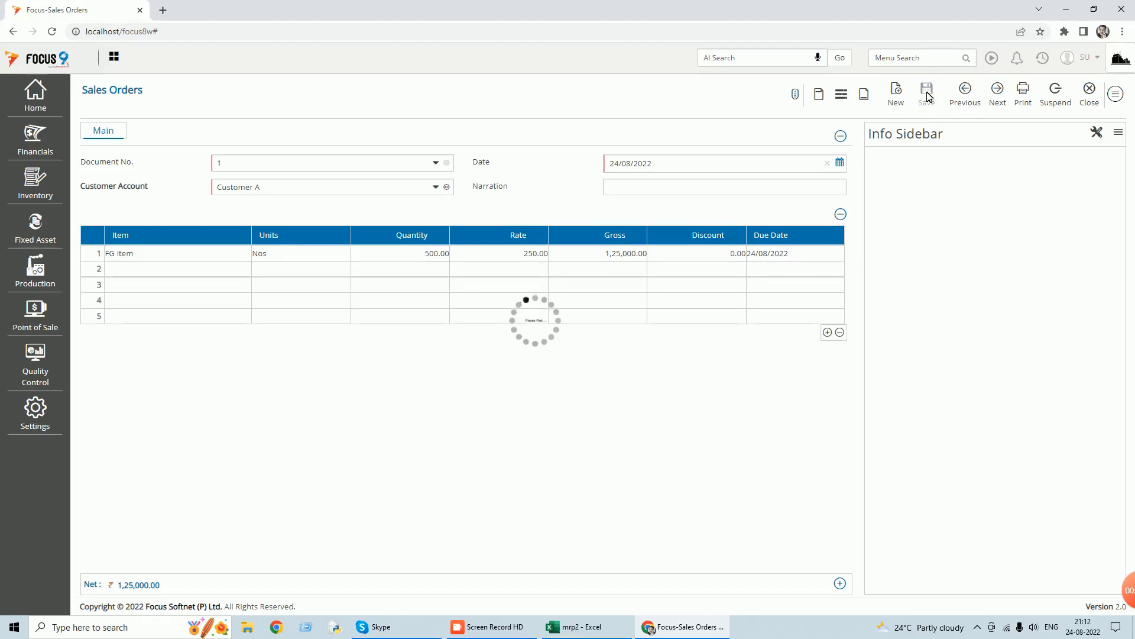
{"action": "mouse_move", "coordinate": [166, 278]}
{"action": "left_click", "coordinate": [1089, 100]}
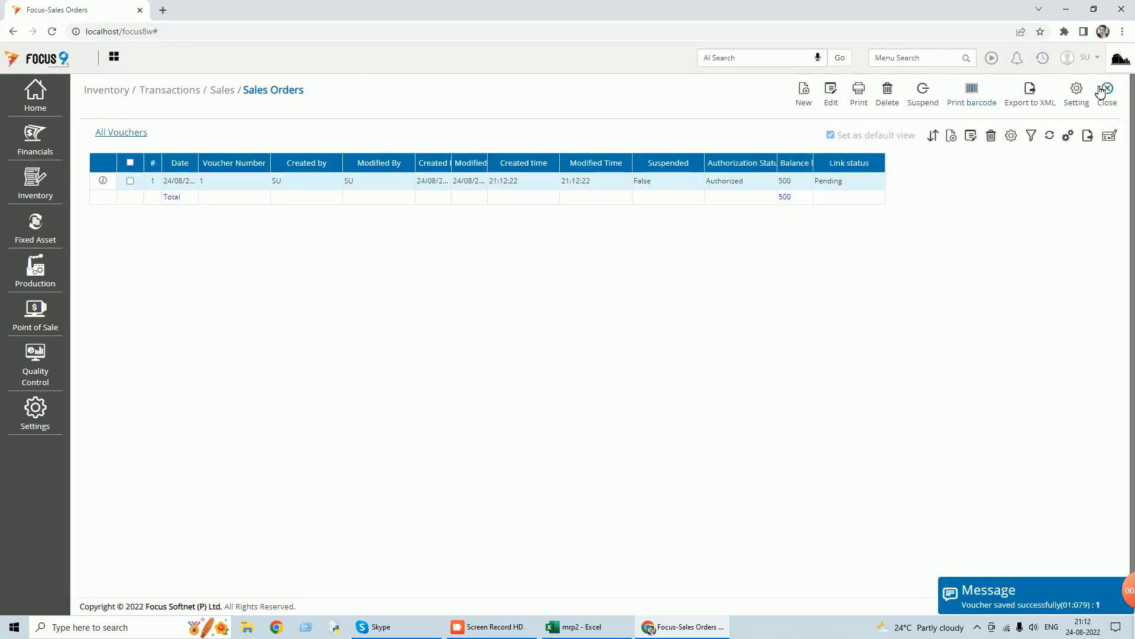
{"action": "left_click", "coordinate": [1104, 95]}
Open the Bill Of Material master and examine the output and input items of sfg bom.
{"action": "left_click", "coordinate": [914, 58]}
{"action": "type", "text": "bill"}
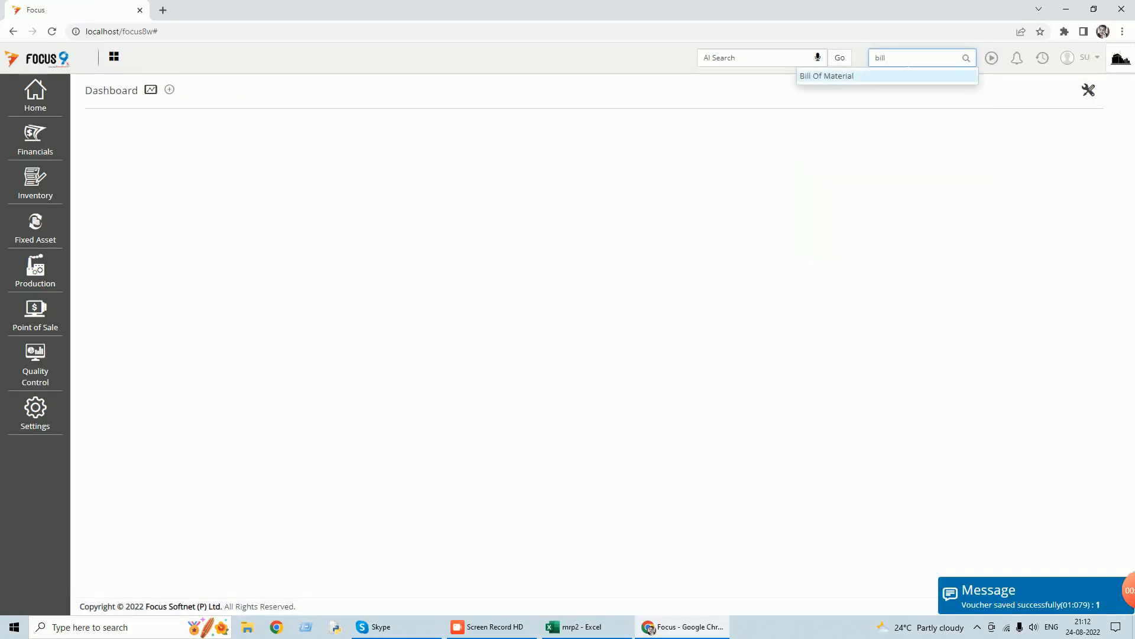
{"action": "left_click", "coordinate": [812, 77]}
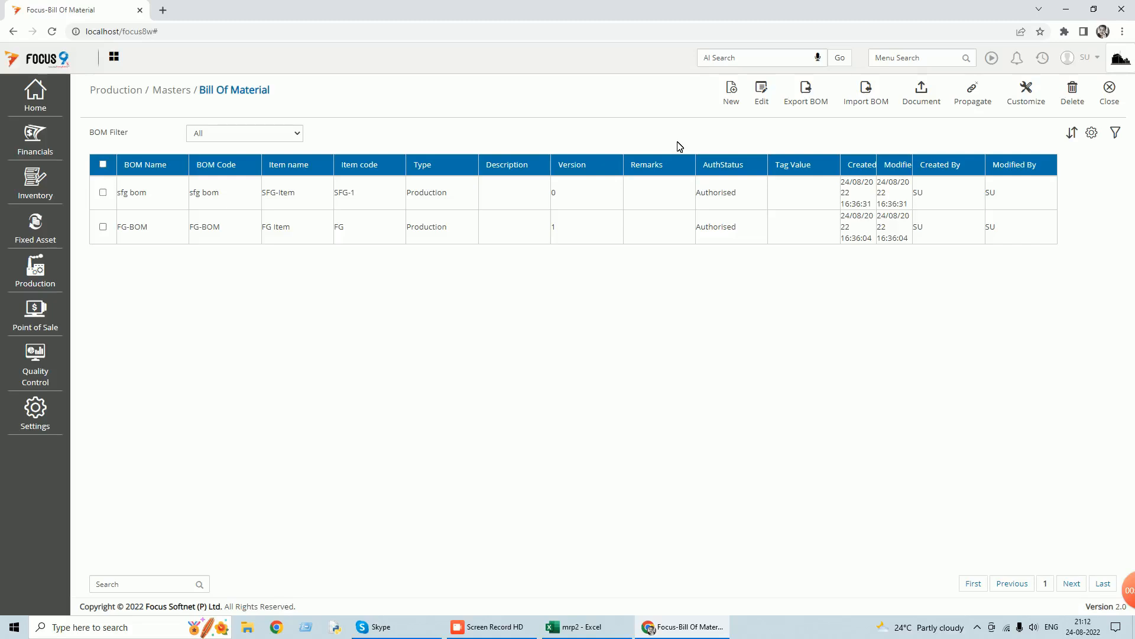
{"action": "left_click", "coordinate": [103, 192]}
{"action": "left_click", "coordinate": [766, 101]}
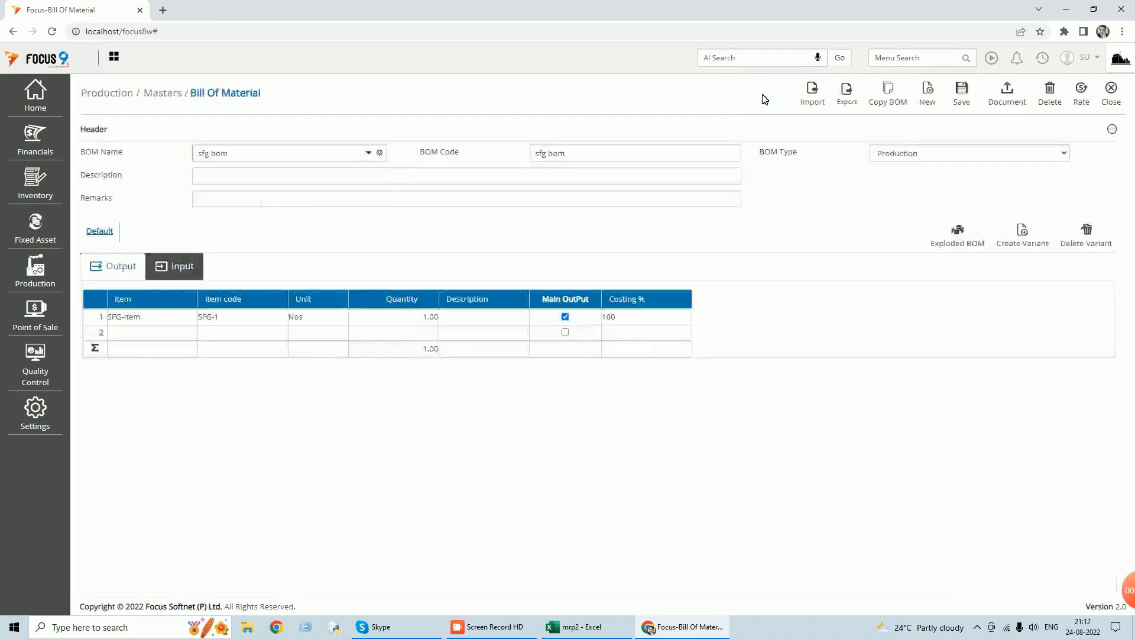
{"action": "left_click", "coordinate": [199, 269]}
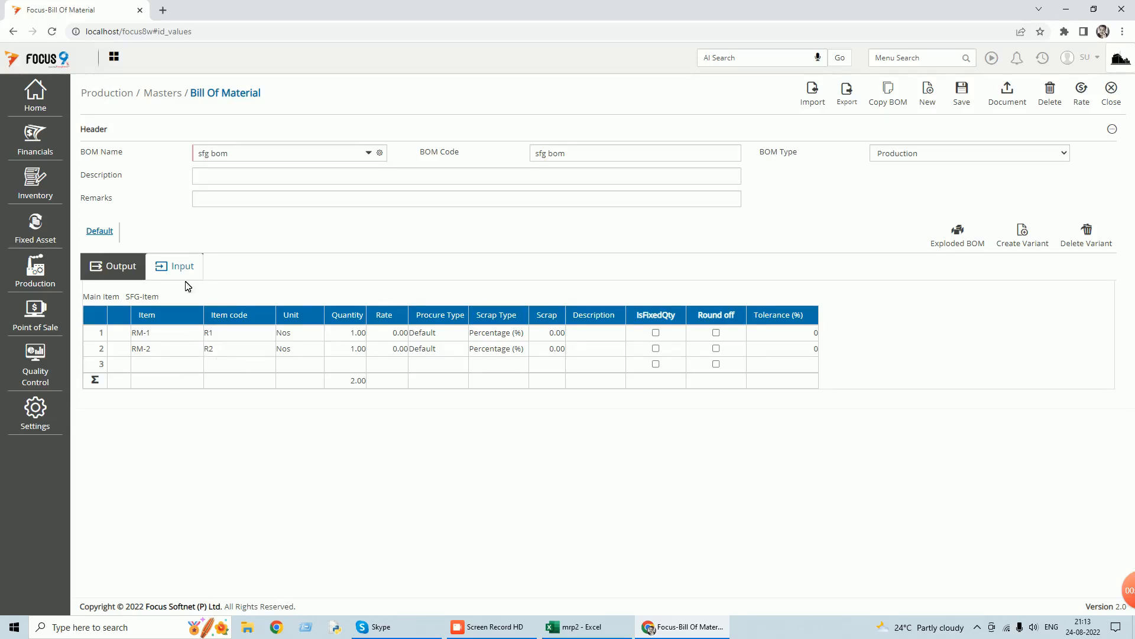
{"action": "left_click", "coordinate": [119, 271]}
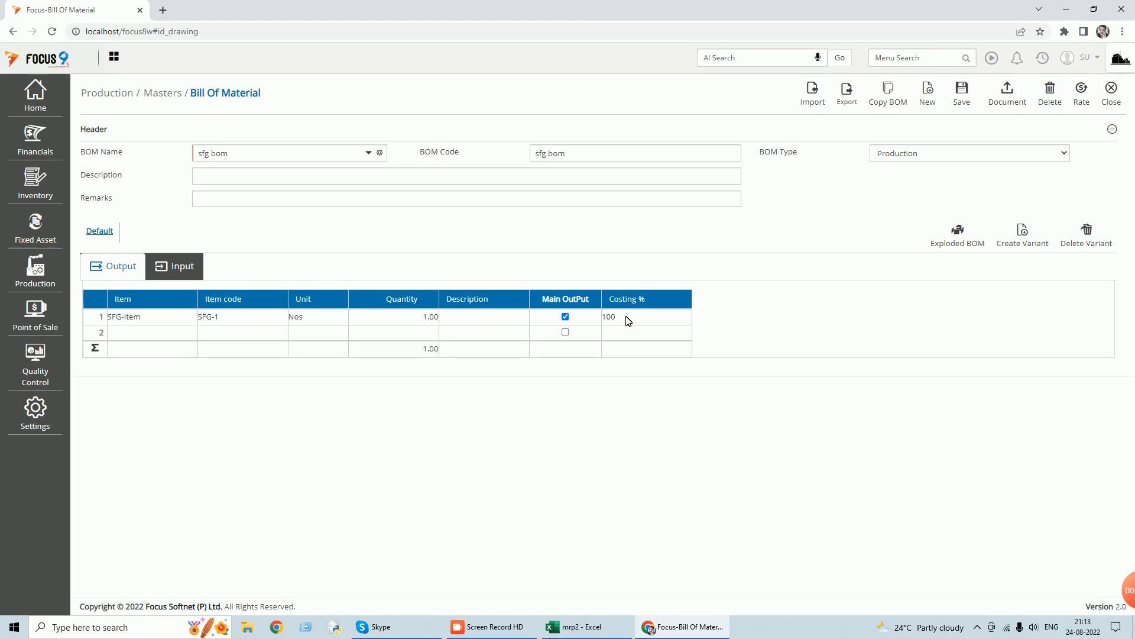
{"action": "left_click", "coordinate": [1112, 101]}
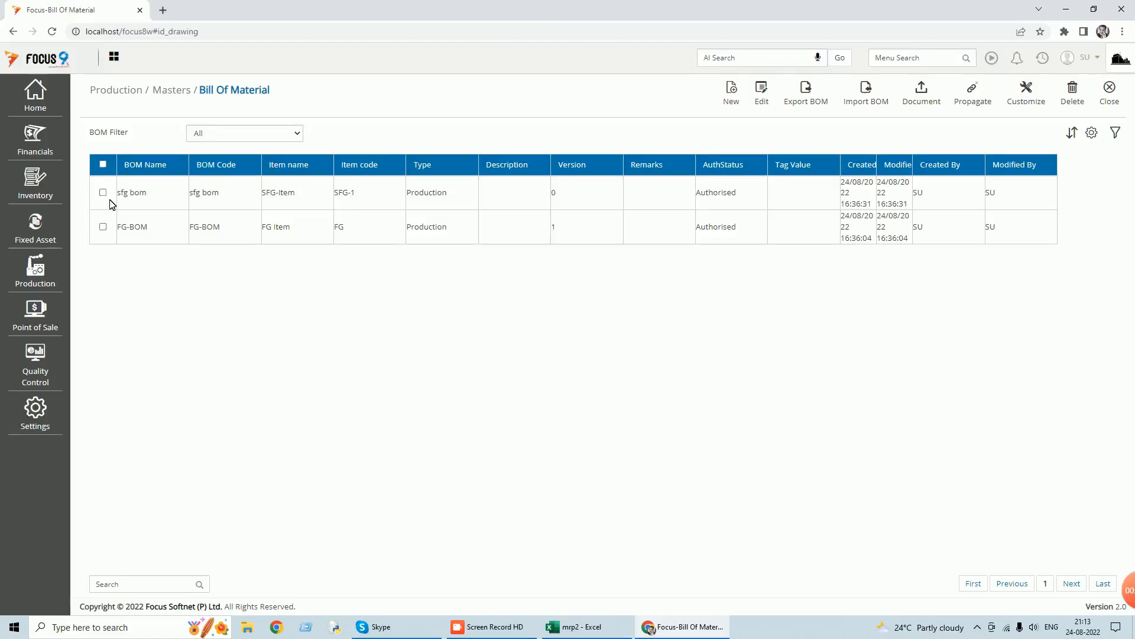
Open FG-BOM and examine its output and input items.
{"action": "left_click", "coordinate": [103, 227]}
{"action": "left_click", "coordinate": [767, 96]}
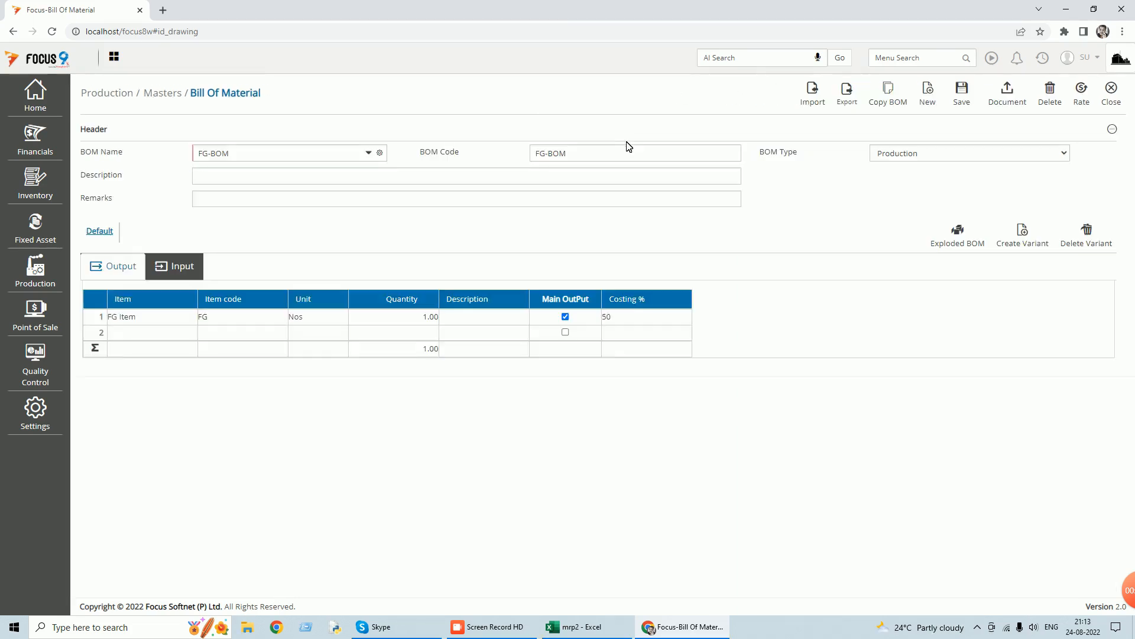
{"action": "left_click", "coordinate": [181, 267]}
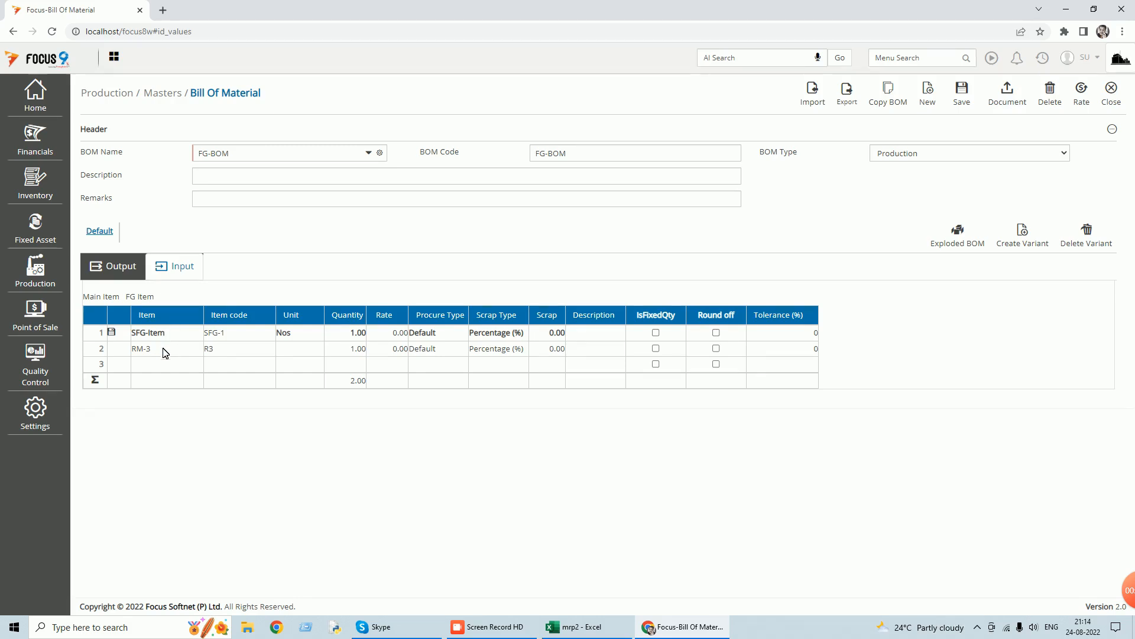
{"action": "left_click", "coordinate": [112, 268]}
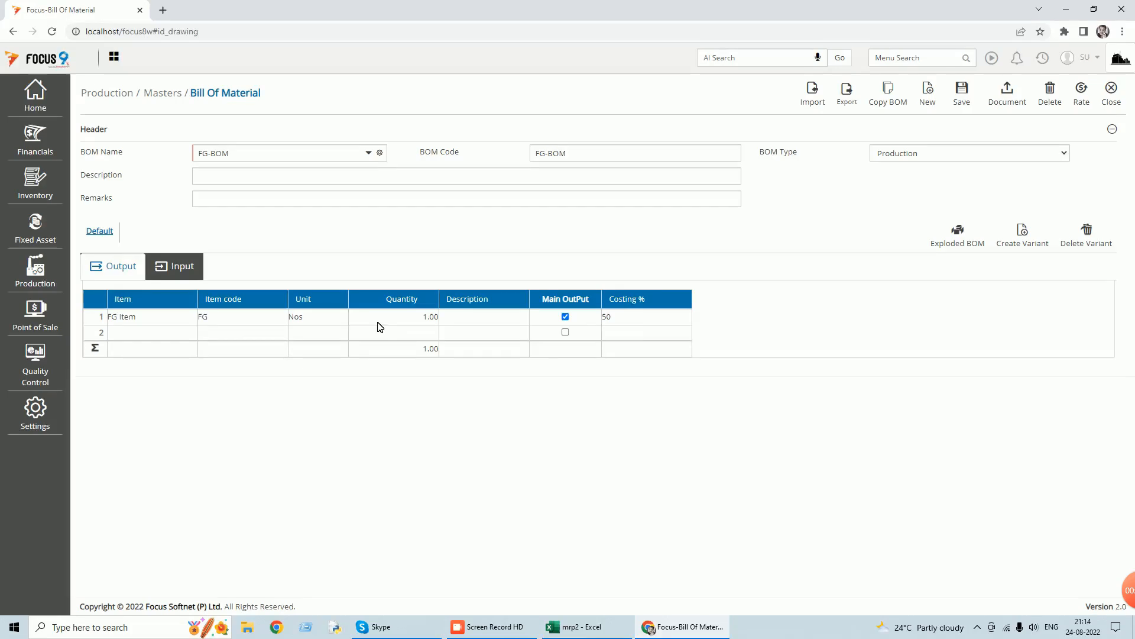
Try to save FG-BOM with a Costing % of 100 for FG Item, and close the Bill Of Material master.
{"action": "left_click", "coordinate": [632, 323]}
{"action": "type", "text": "100"}
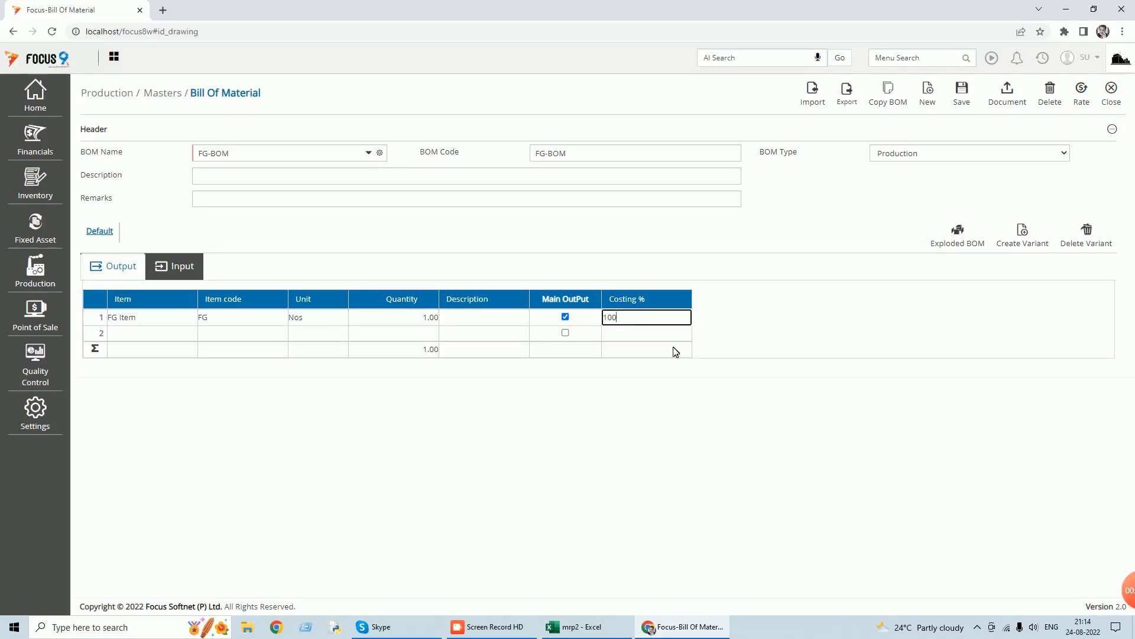
{"action": "left_click", "coordinate": [964, 93]}
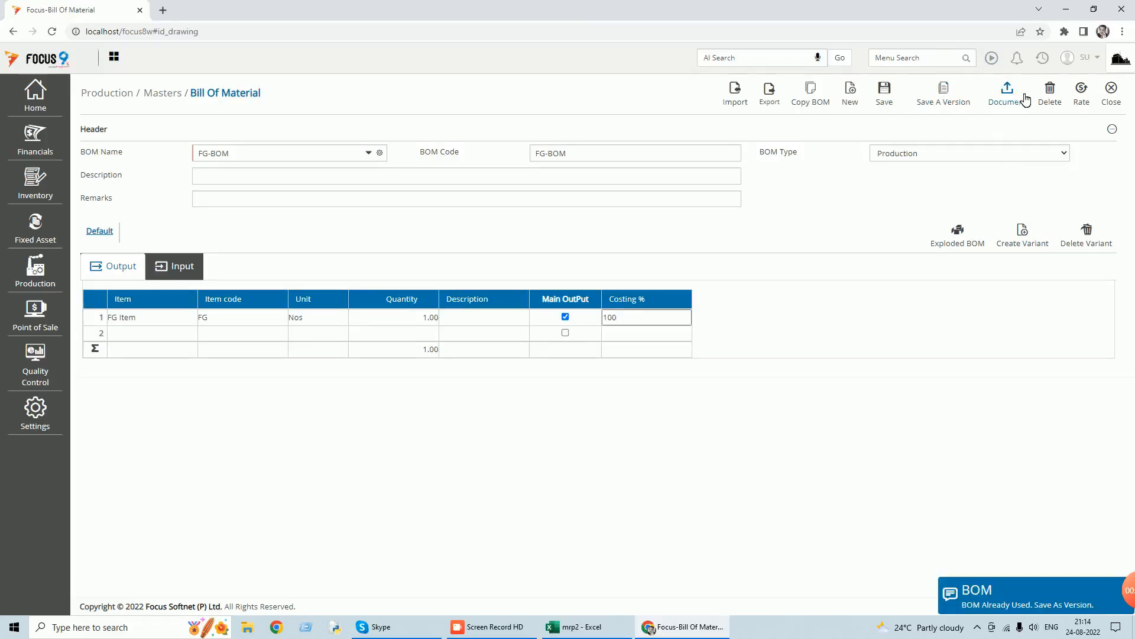
{"action": "left_click", "coordinate": [1112, 101]}
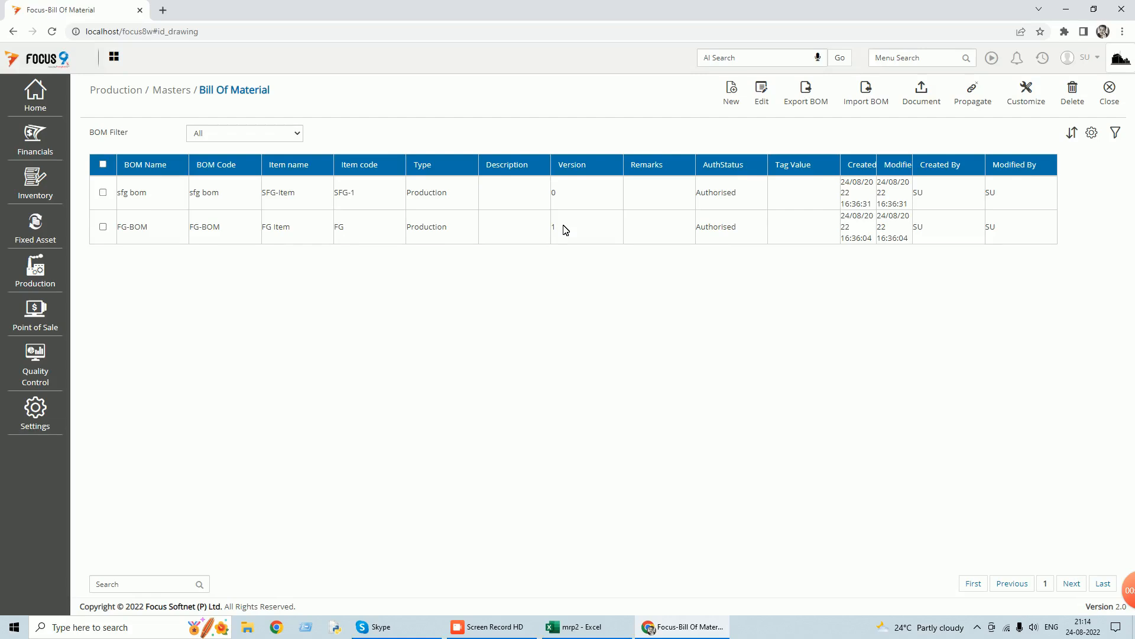
{"action": "left_click", "coordinate": [1112, 100]}
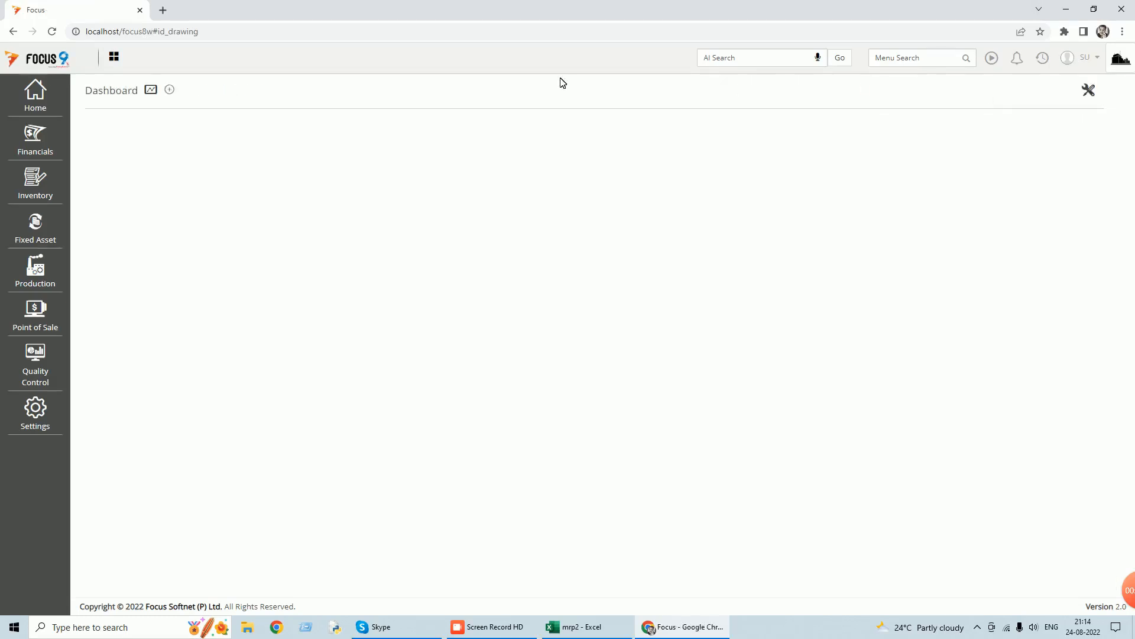
Open the Item master, examine the Item Type options of RM-1, and close the item record.
{"action": "left_click", "coordinate": [45, 103]}
{"action": "left_click", "coordinate": [104, 116]}
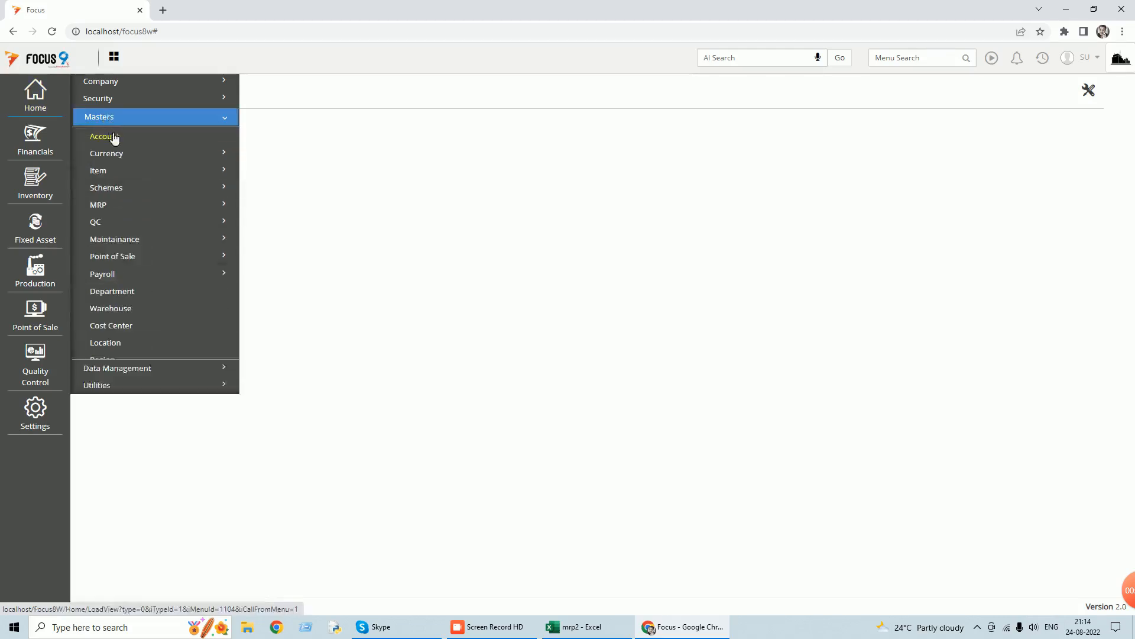
{"action": "left_click", "coordinate": [112, 172]}
{"action": "left_click", "coordinate": [112, 190]}
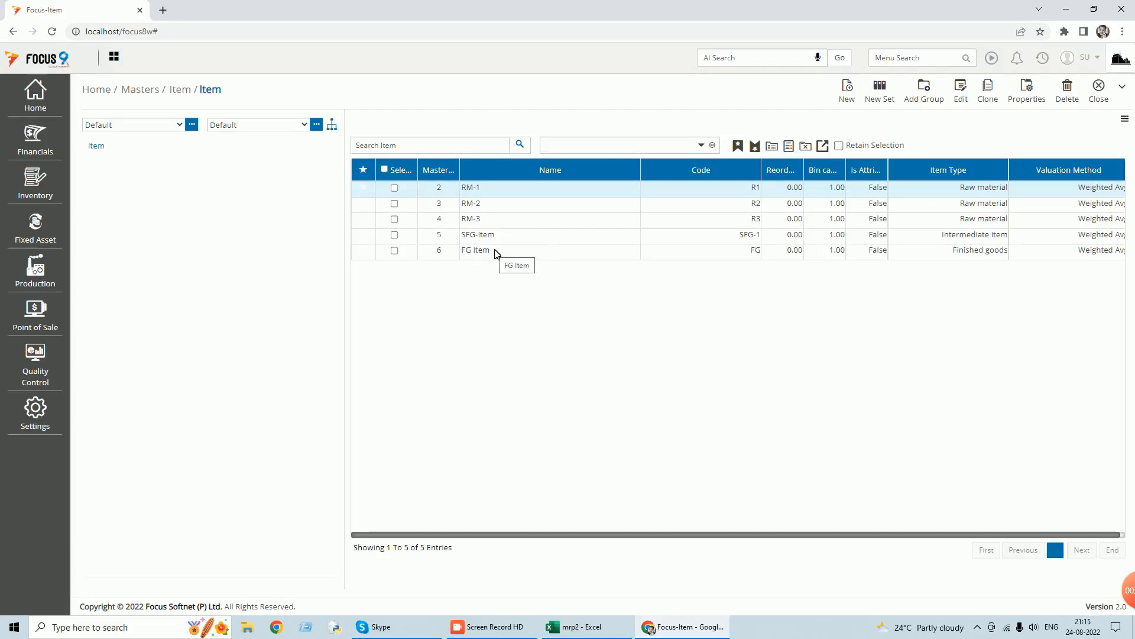
{"action": "double_click", "coordinate": [593, 194]}
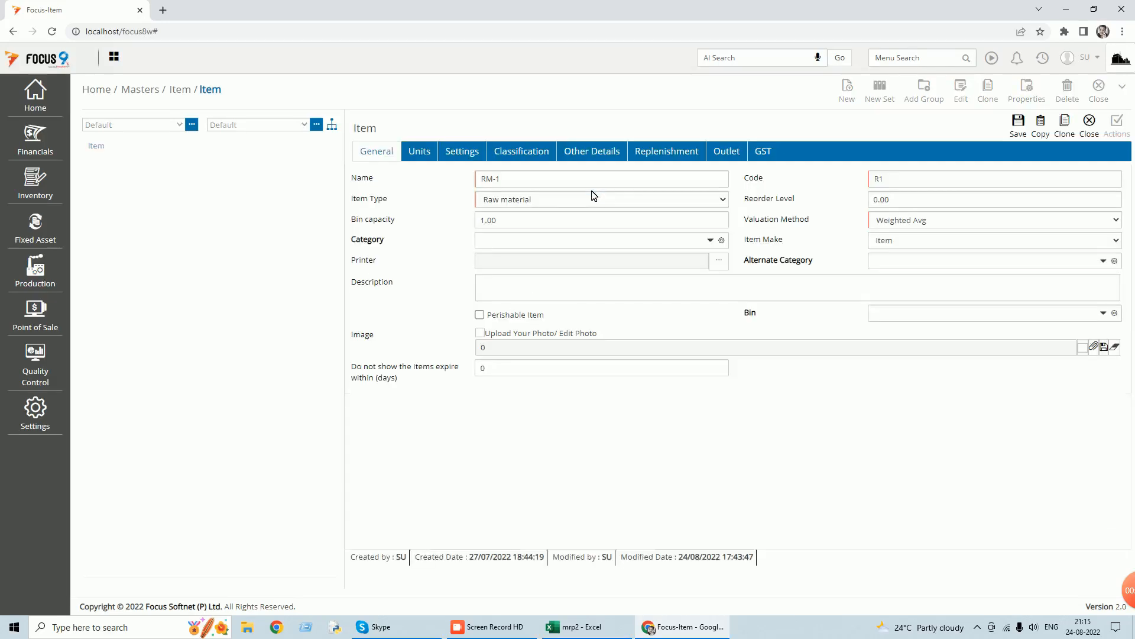
{"action": "left_click", "coordinate": [724, 200]}
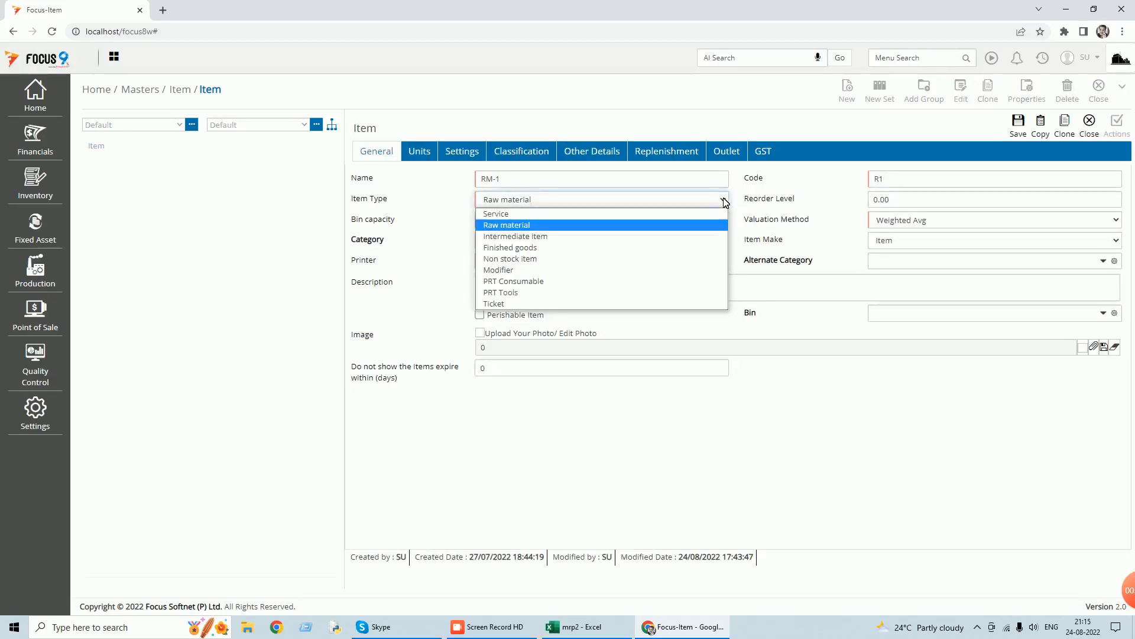
{"action": "left_click", "coordinate": [540, 225]}
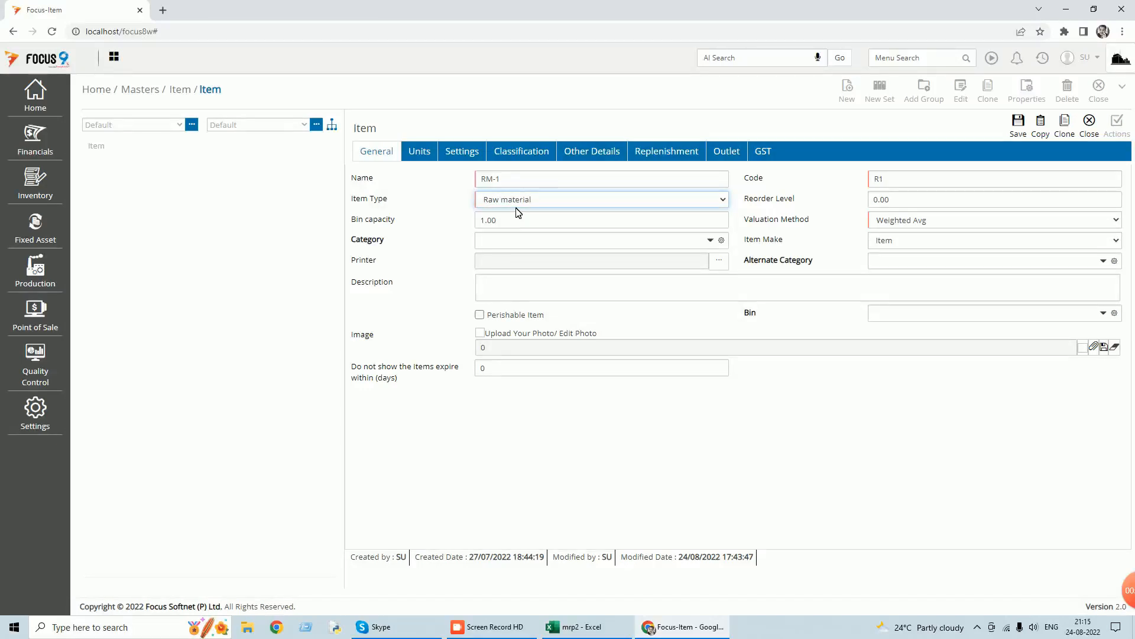
{"action": "left_click", "coordinate": [1095, 130]}
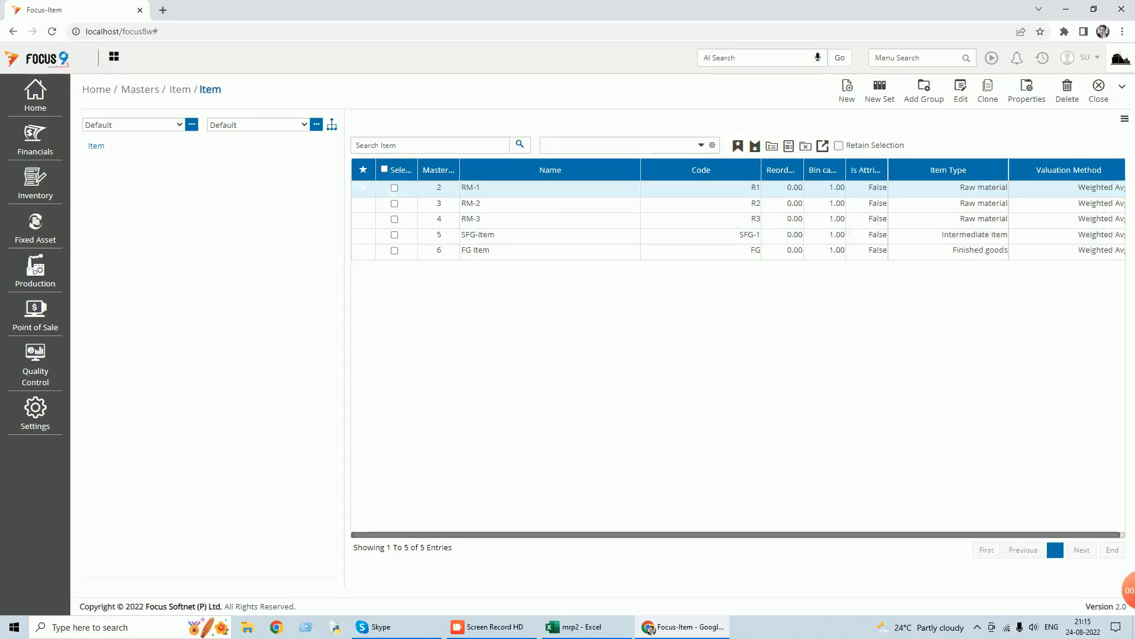
Open SFG-Item, examine its Item Type options, and close the item record without saving.
{"action": "double_click", "coordinate": [484, 235]}
{"action": "left_click", "coordinate": [718, 201]}
{"action": "left_click", "coordinate": [550, 239]}
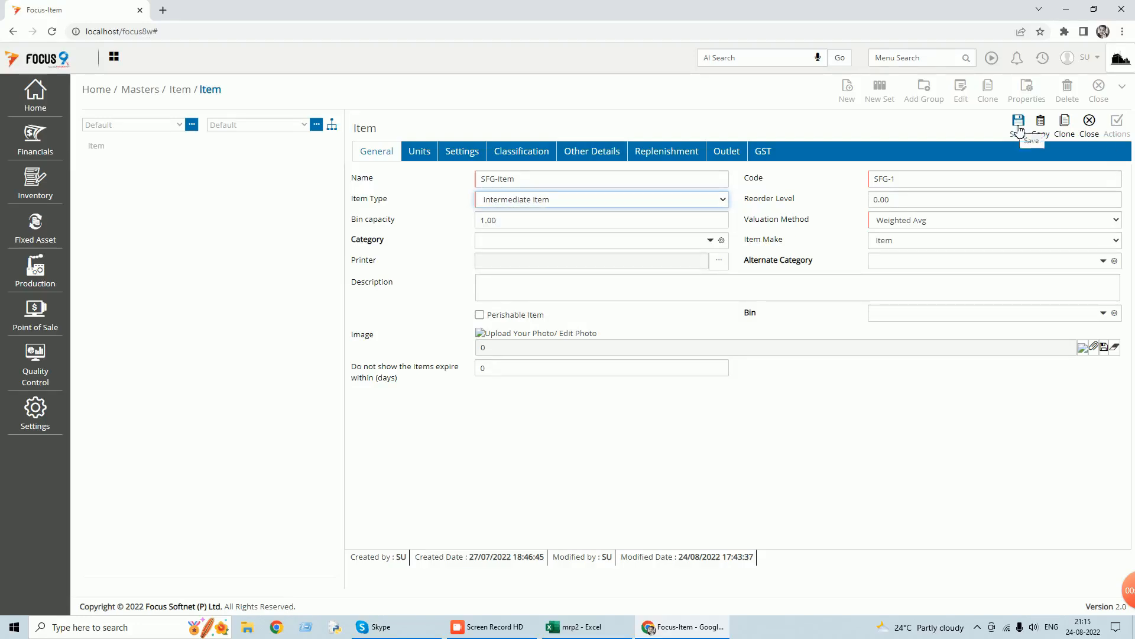
{"action": "left_click", "coordinate": [1089, 121]}
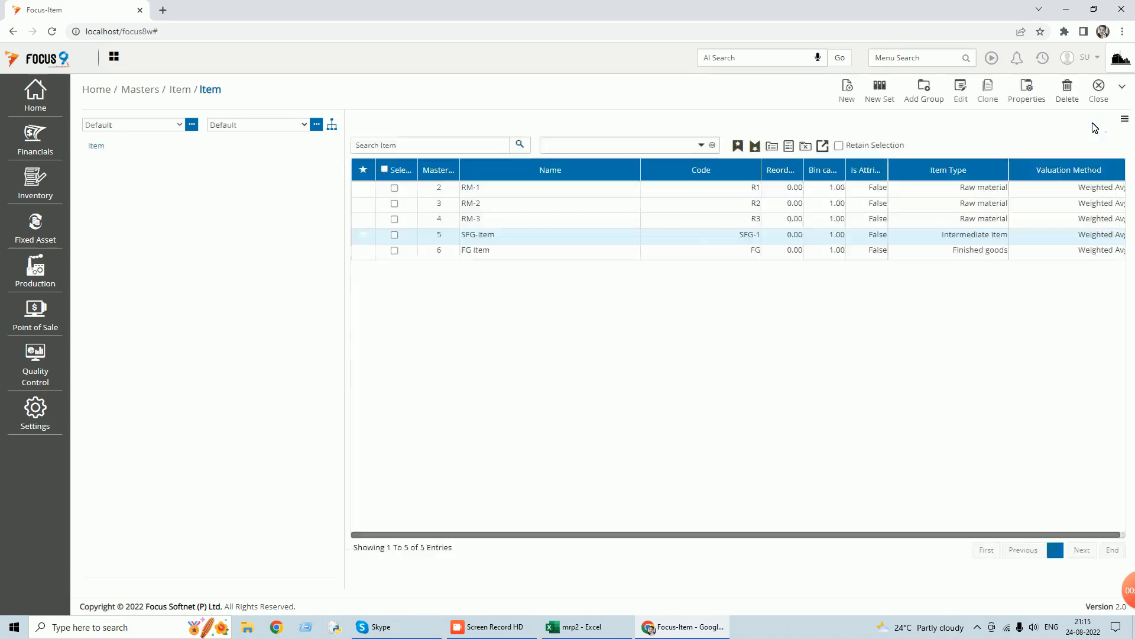
Open FG Item, examine its replenishment settings and BOM choices, and close the item record without saving.
{"action": "double_click", "coordinate": [503, 253]}
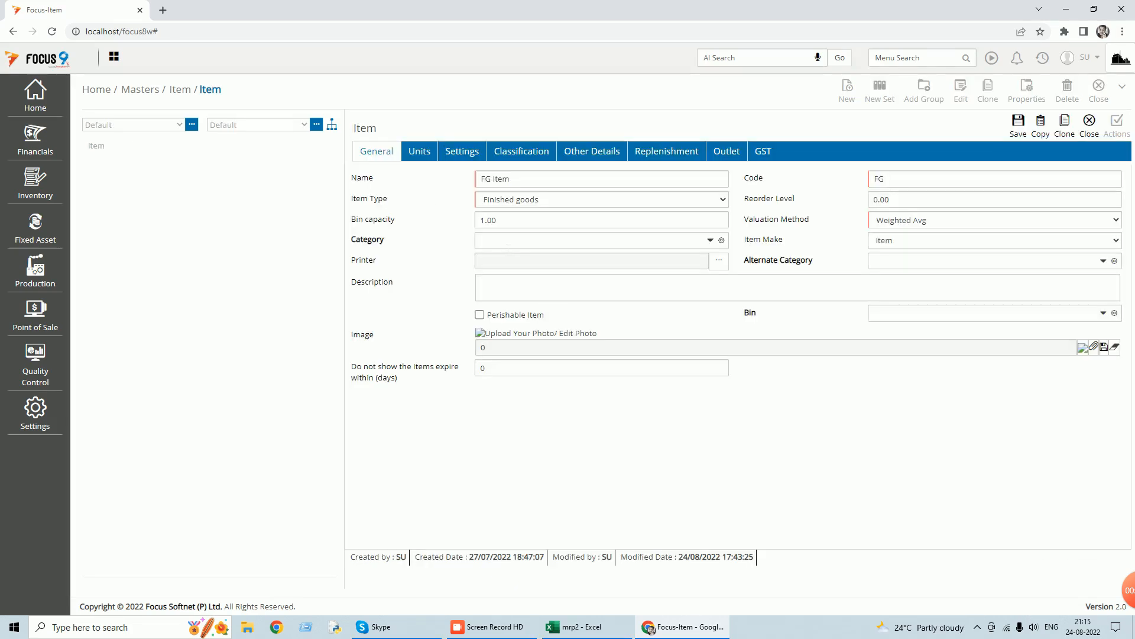
{"action": "left_click", "coordinate": [661, 155]}
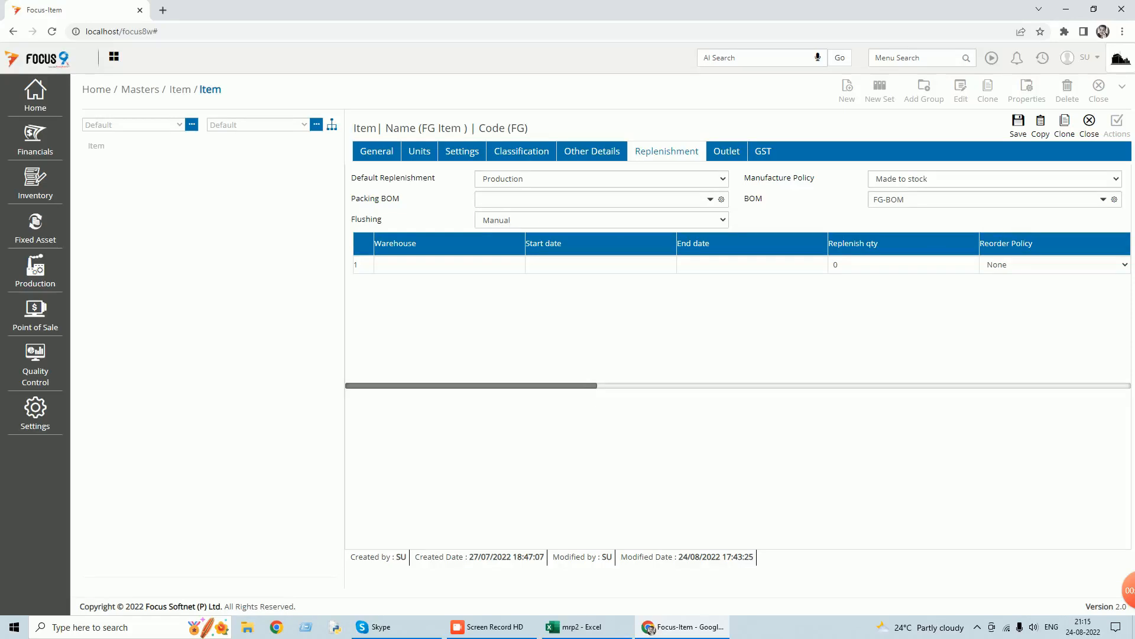
{"action": "left_click", "coordinate": [1104, 200]}
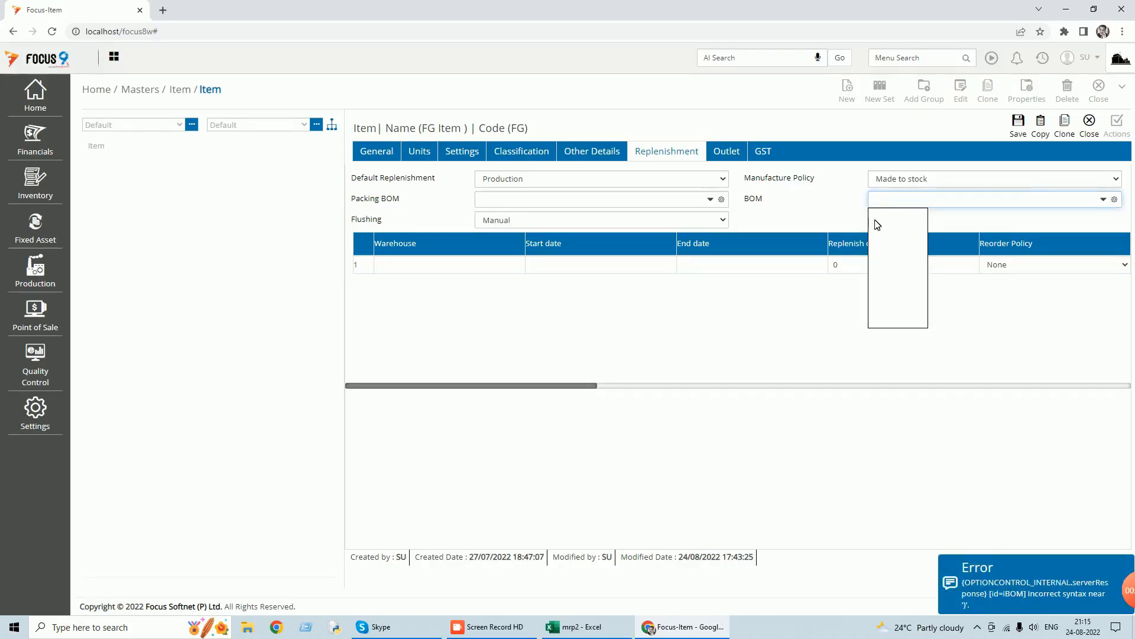
{"action": "left_click", "coordinate": [1093, 125]}
{"action": "left_click", "coordinate": [1093, 124]}
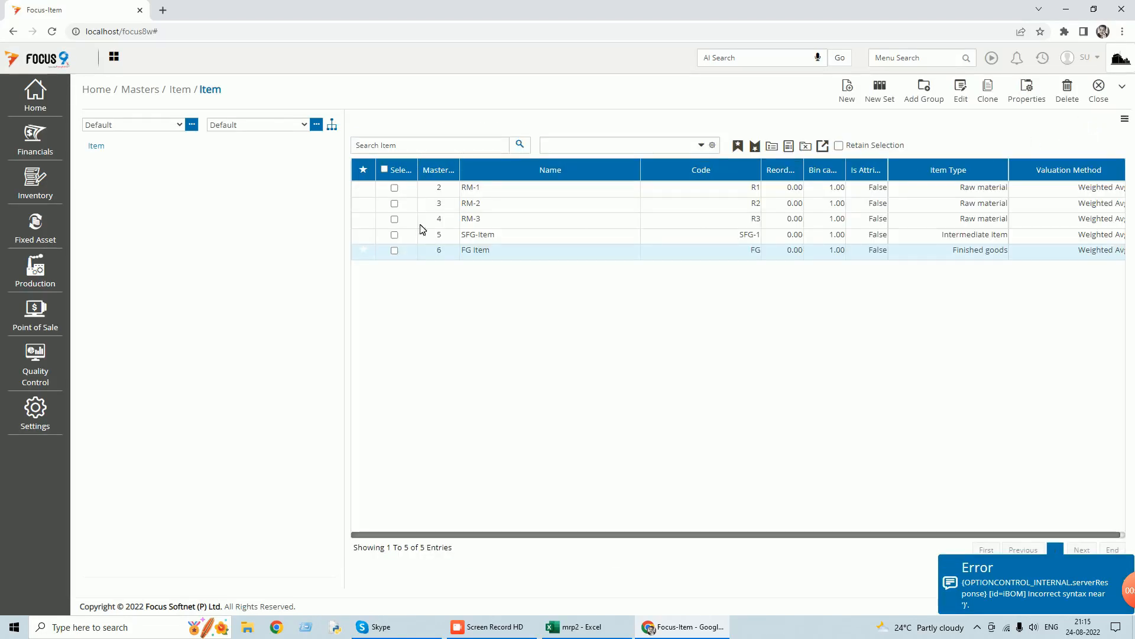
Examine the replenishment settings and linked BOM of SFG-Item, and close the Item master.
{"action": "double_click", "coordinate": [473, 236]}
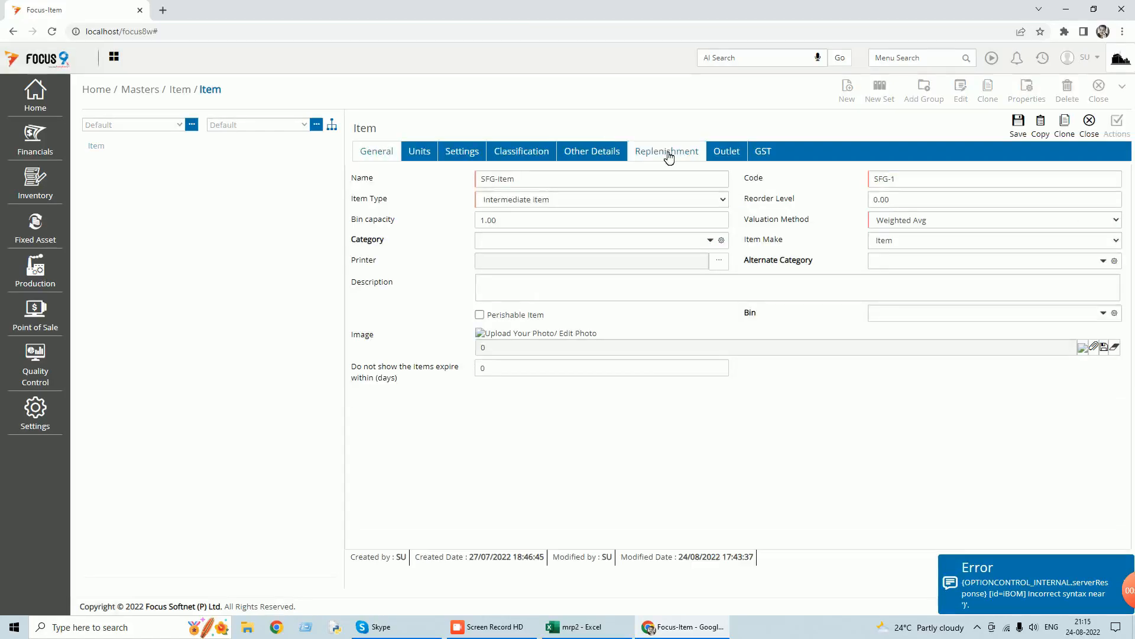
{"action": "left_click", "coordinate": [667, 153]}
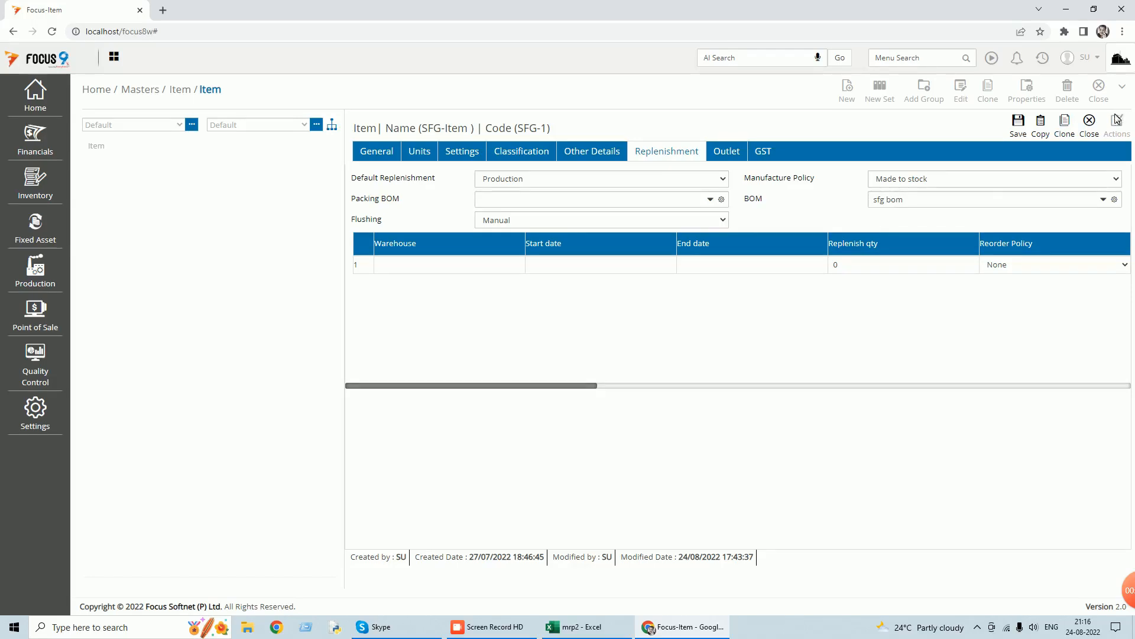
{"action": "left_click", "coordinate": [1090, 122]}
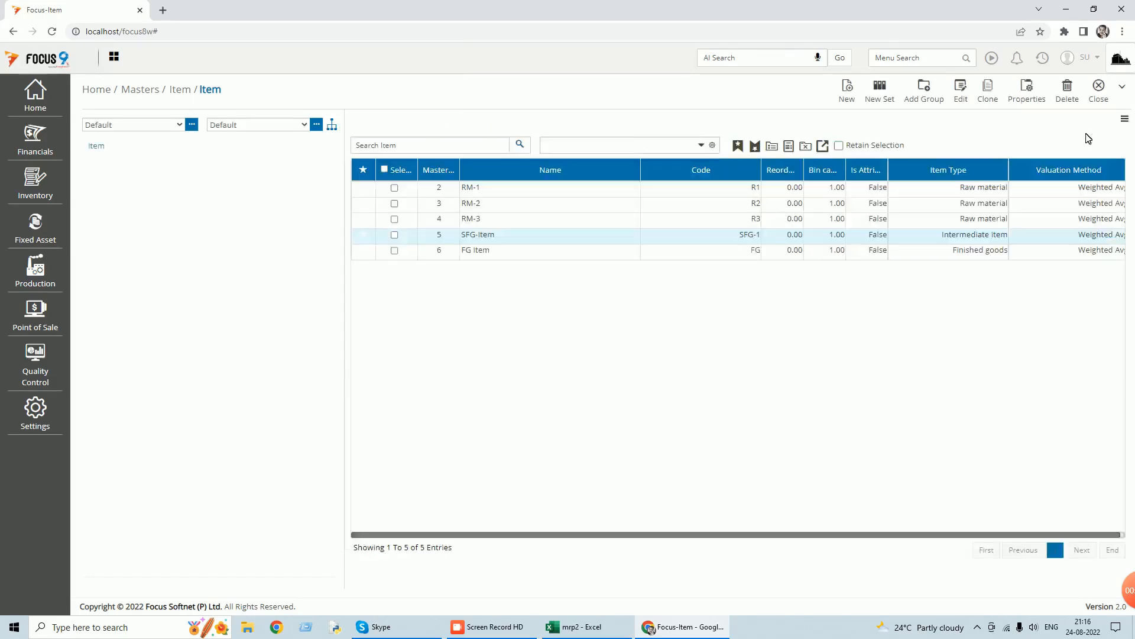
{"action": "left_click", "coordinate": [1101, 101]}
Reopen Sales Orders, examine the FG Item line of voucher 1, and close Sales Orders.
{"action": "left_click", "coordinate": [1043, 55]}
{"action": "left_click", "coordinate": [999, 110]}
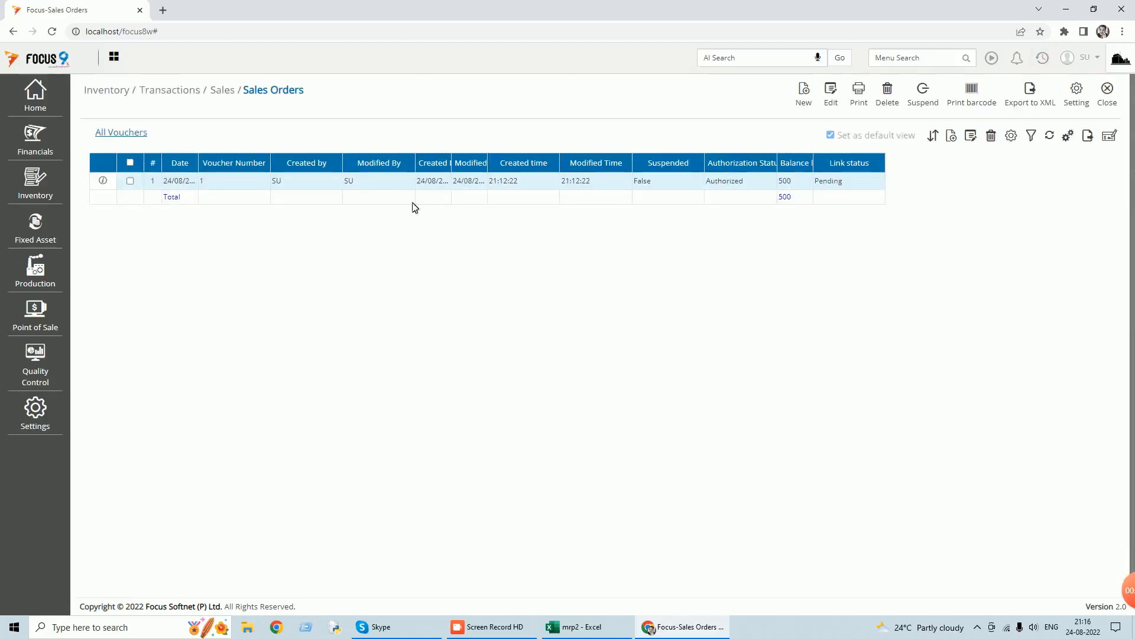
{"action": "double_click", "coordinate": [396, 184]}
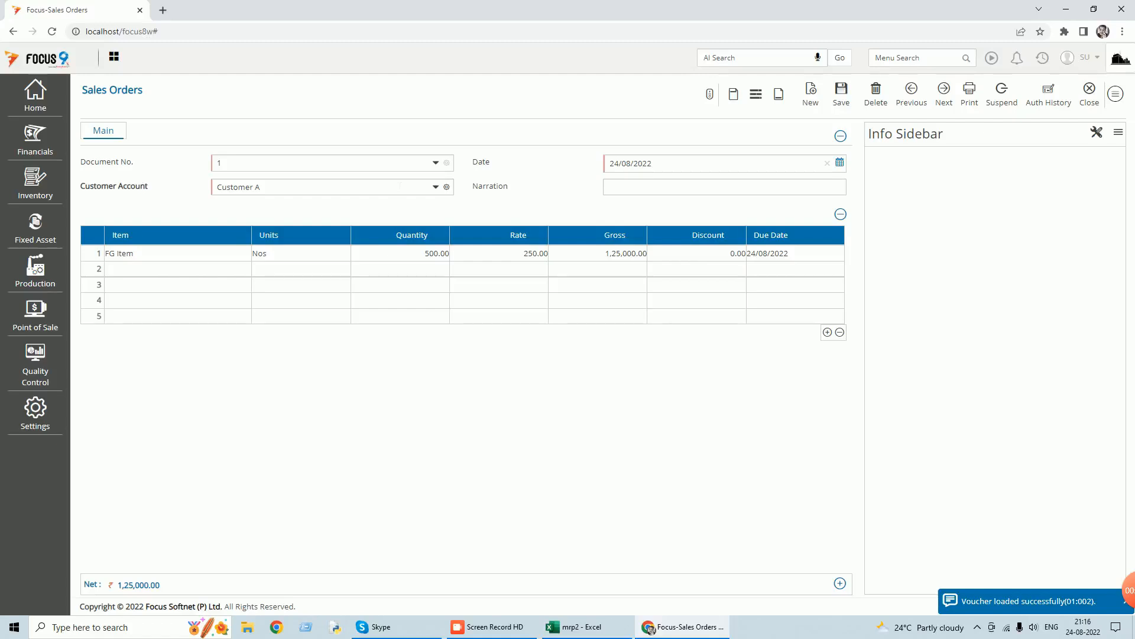
{"action": "left_click", "coordinate": [1093, 97]}
{"action": "left_click", "coordinate": [1107, 97]}
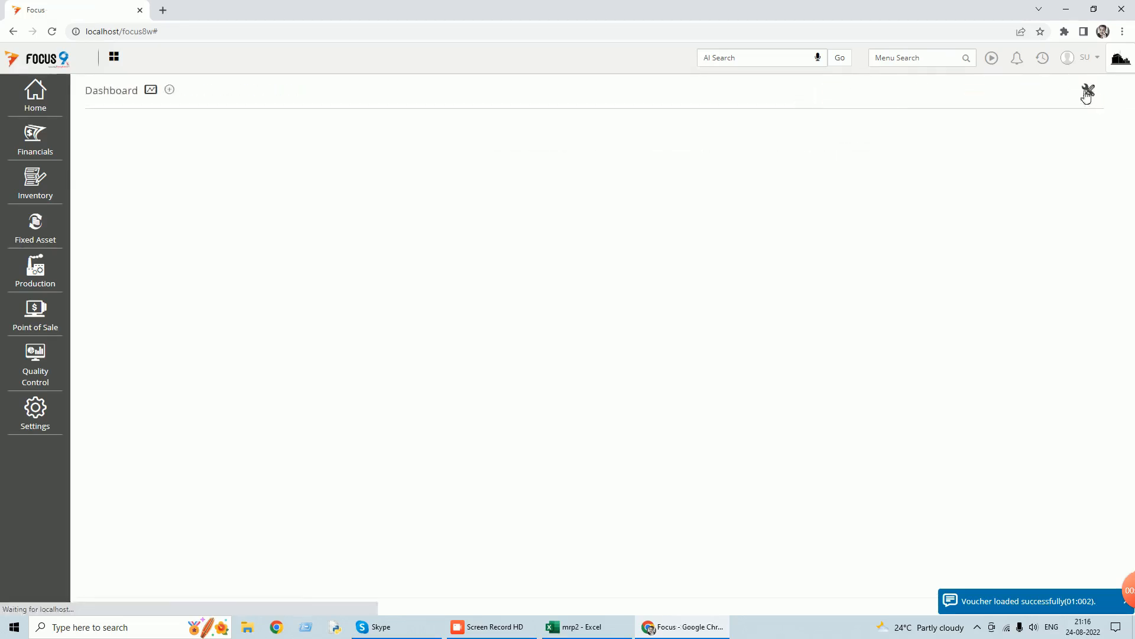
Open MRP Process and load all planned orders with an end date of 30/09/2022.
{"action": "type", "text": "mrp"}
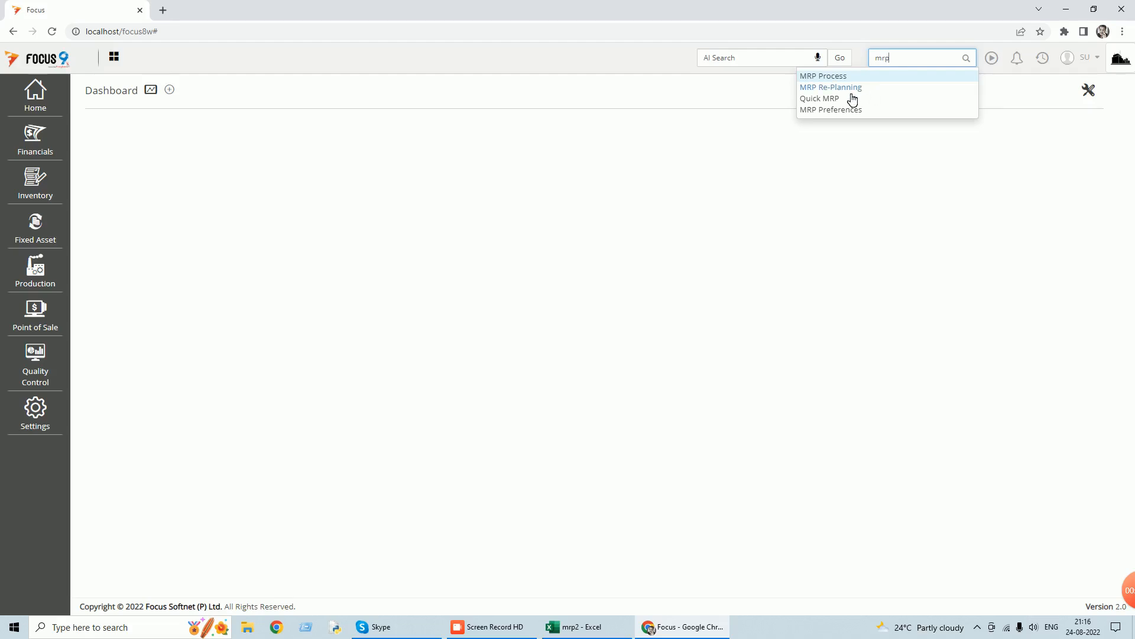
{"action": "left_click", "coordinate": [834, 78]}
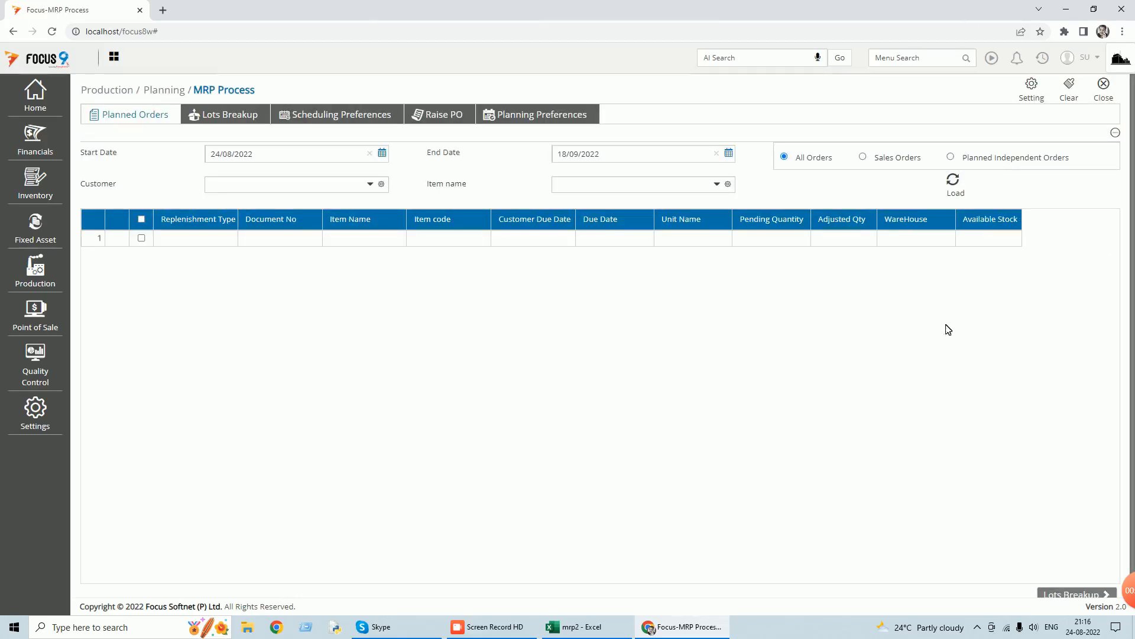
{"action": "left_click", "coordinate": [730, 155]}
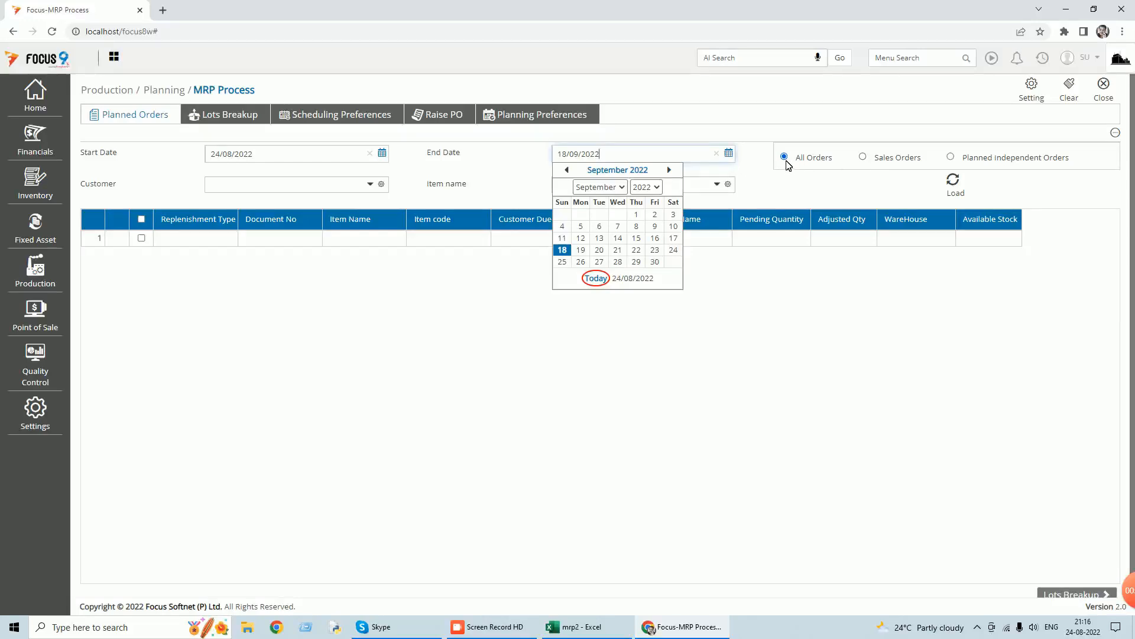
{"action": "left_click", "coordinate": [864, 158]}
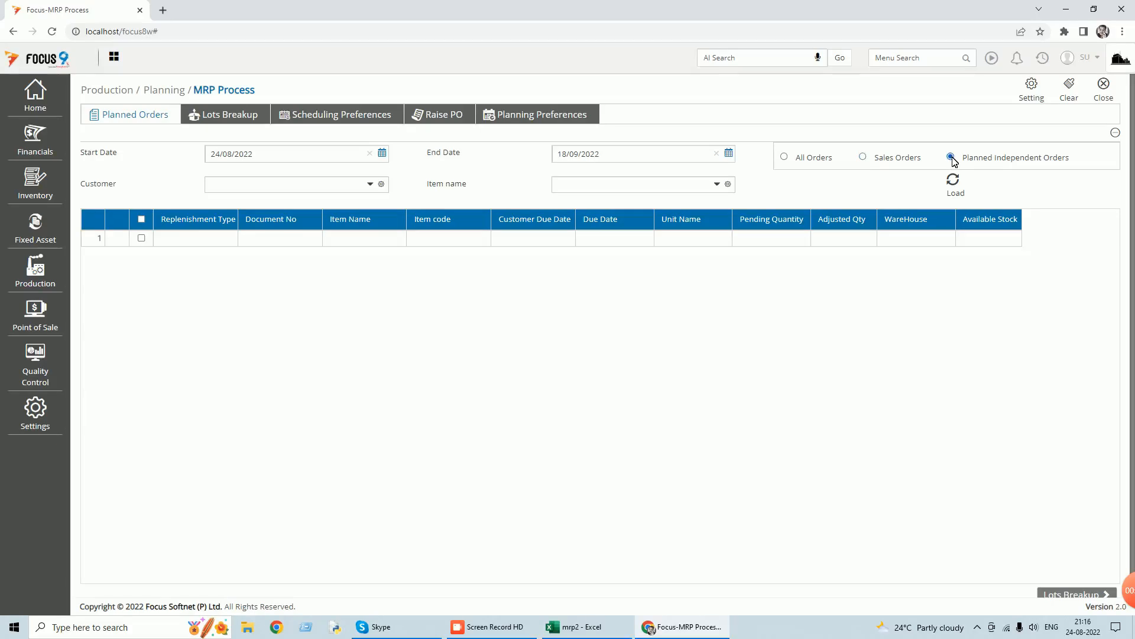
{"action": "left_click", "coordinate": [785, 157]}
{"action": "left_click", "coordinate": [729, 153]}
{"action": "left_click", "coordinate": [654, 262]}
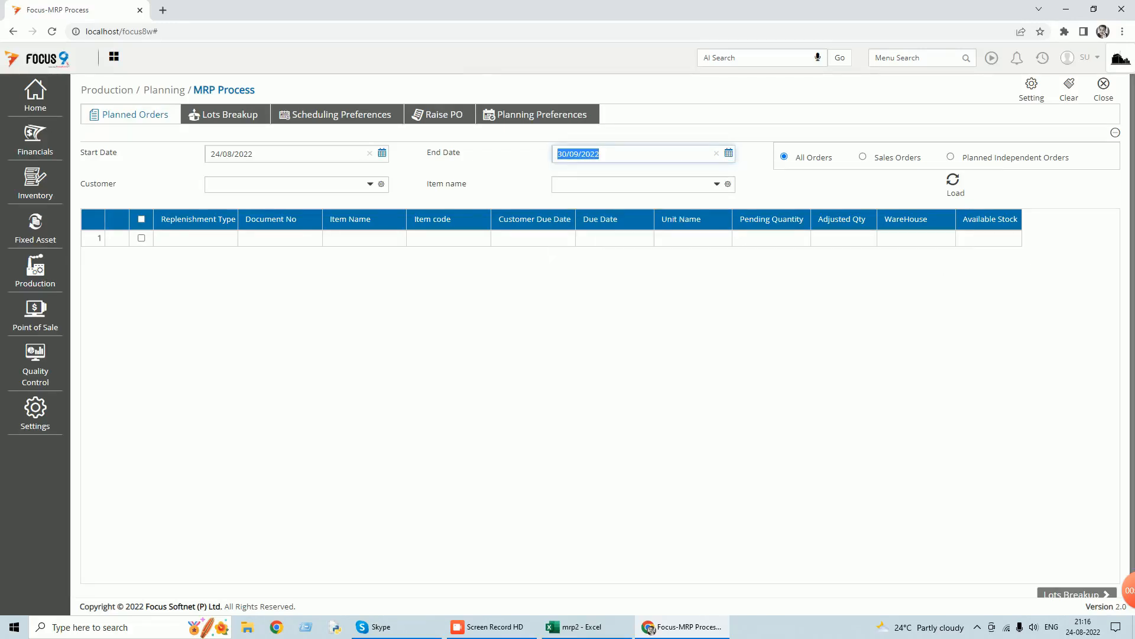
{"action": "left_click", "coordinate": [953, 181]}
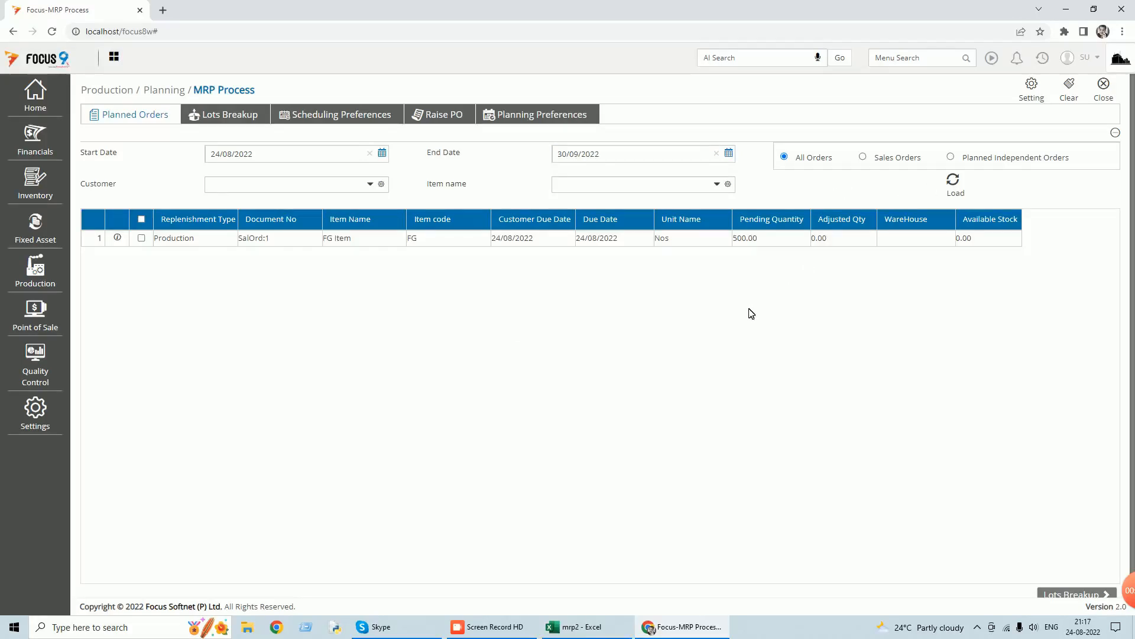
Select planned order SalOrd:1 for FG Item and proceed to its lots breakup.
{"action": "left_click", "coordinate": [142, 239]}
{"action": "scroll", "coordinate": [1000, 260], "scroll_direction": "down", "scroll_amount": 1}
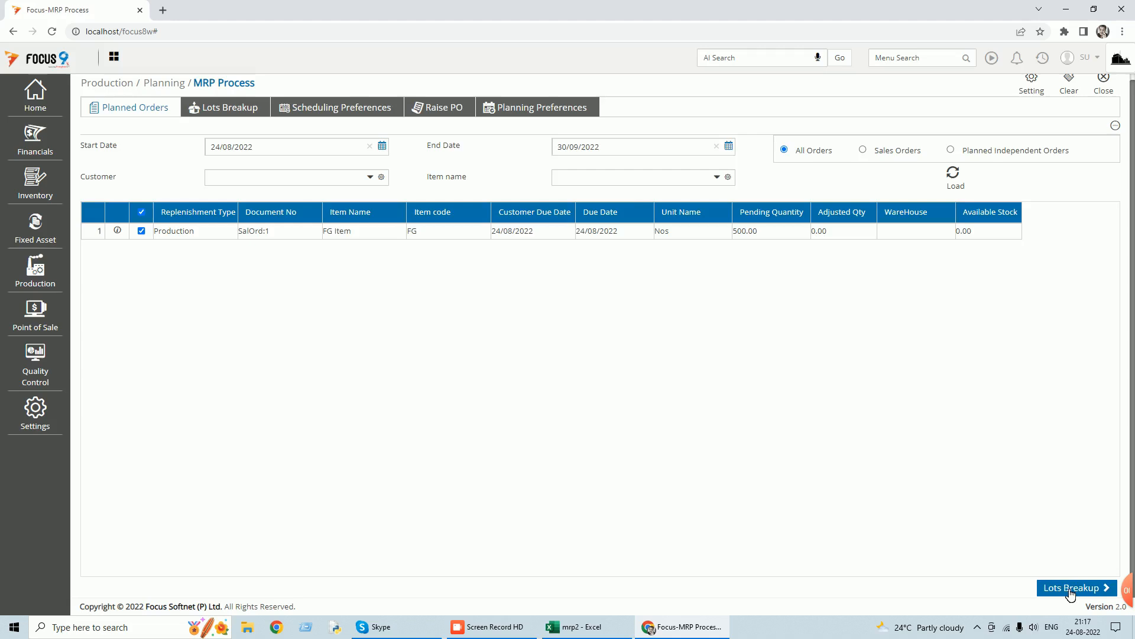
{"action": "left_click", "coordinate": [1071, 592]}
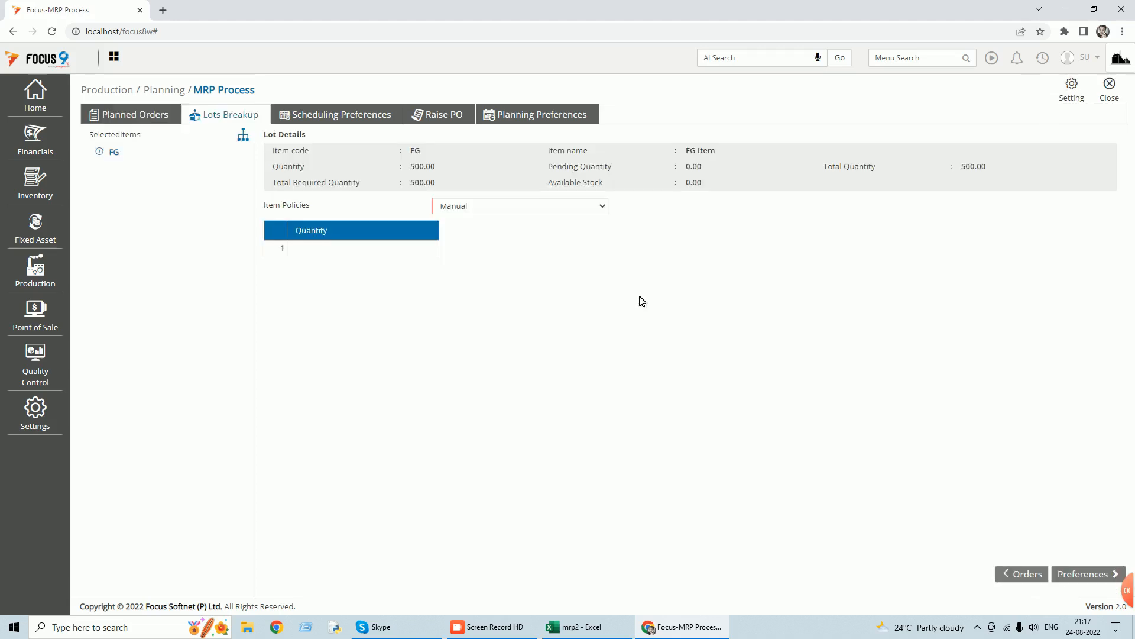
Set the item policy for FG to Order To Order and proceed to the scheduling preferences.
{"action": "left_click", "coordinate": [603, 207]}
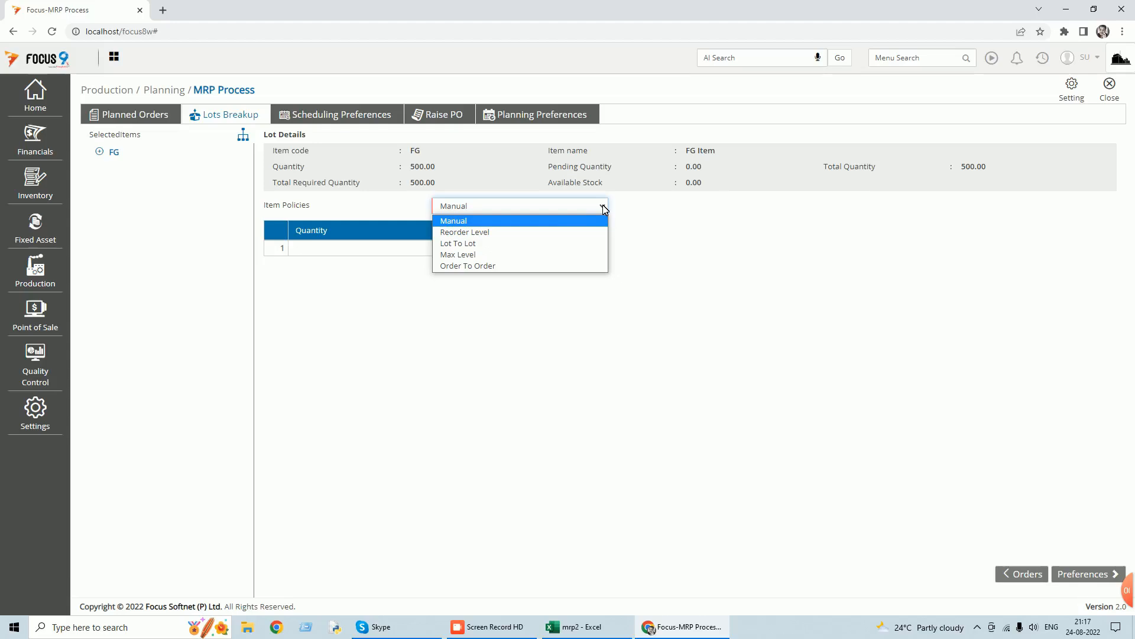
{"action": "left_click", "coordinate": [569, 221]}
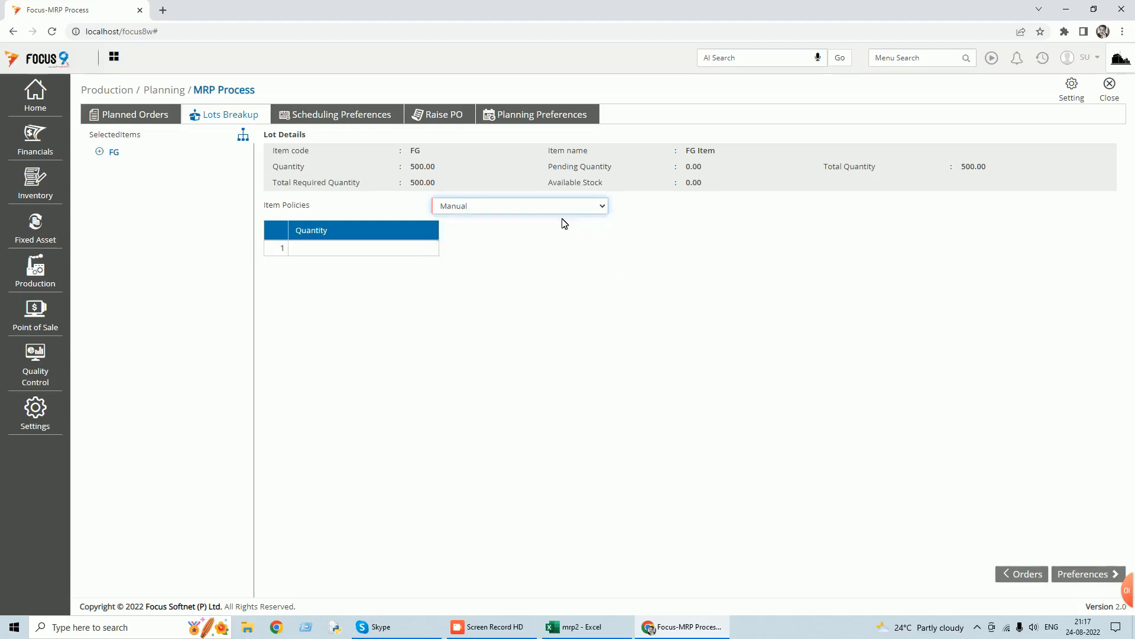
{"action": "left_click", "coordinate": [378, 248]}
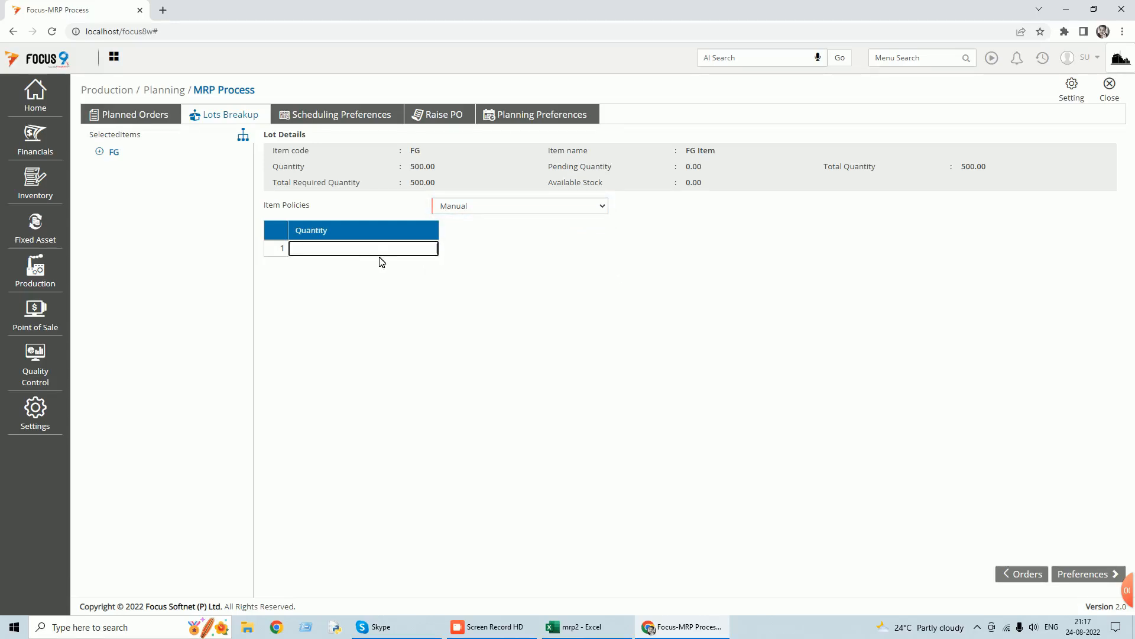
{"action": "left_click", "coordinate": [603, 209]}
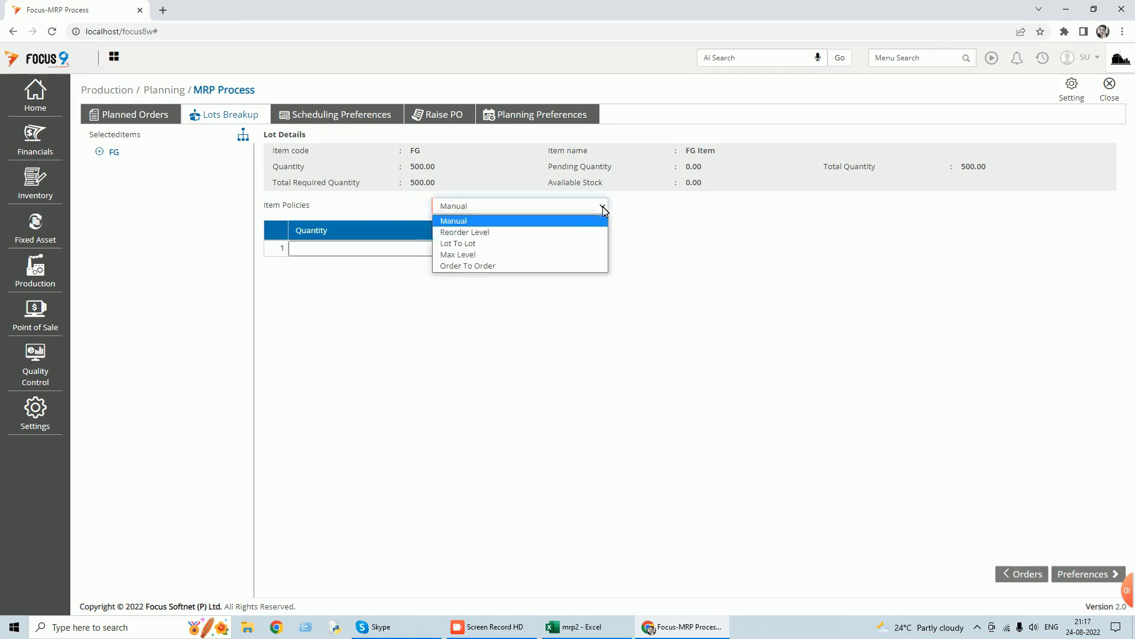
{"action": "left_click", "coordinate": [500, 266]}
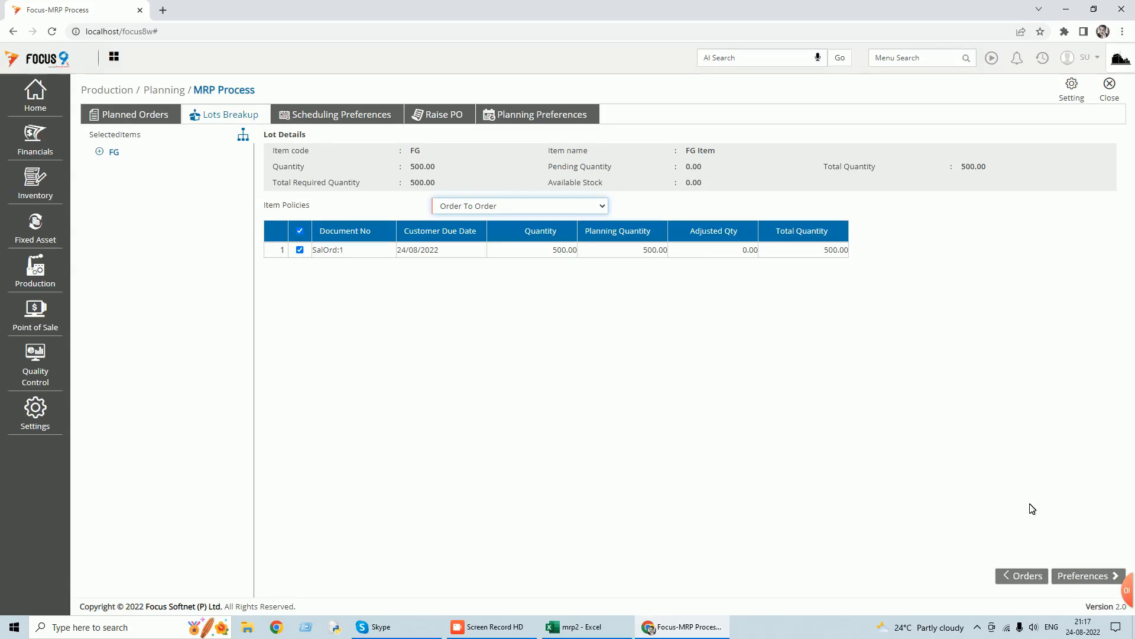
{"action": "left_click", "coordinate": [1085, 578]}
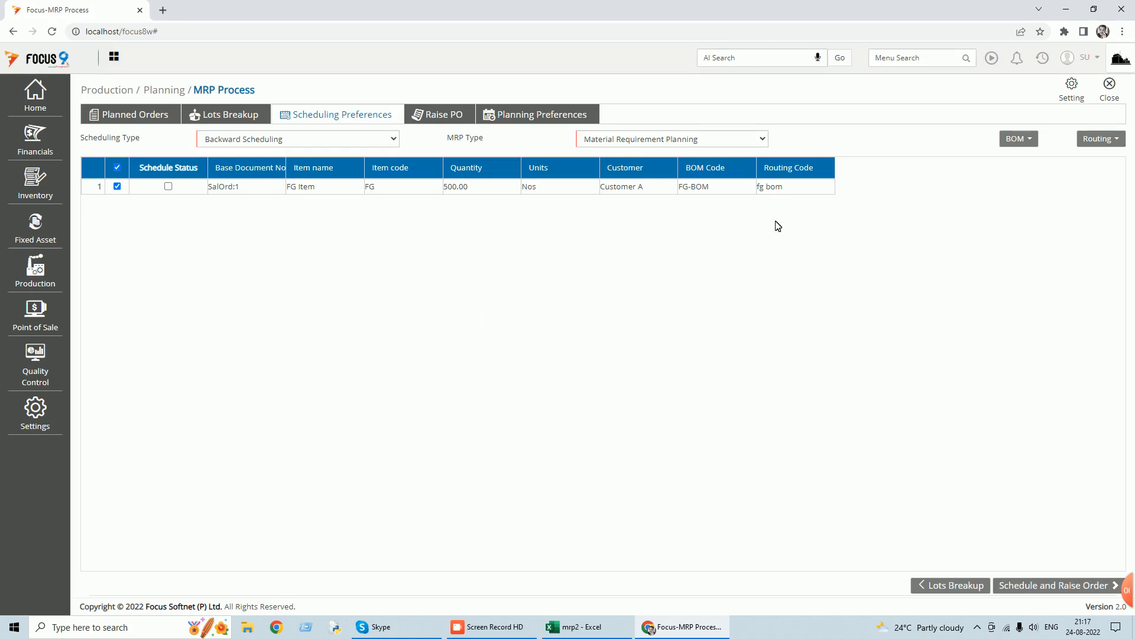
Check which routing options the scheduling preferences offer and close MRP Process.
{"action": "left_click", "coordinate": [1123, 141]}
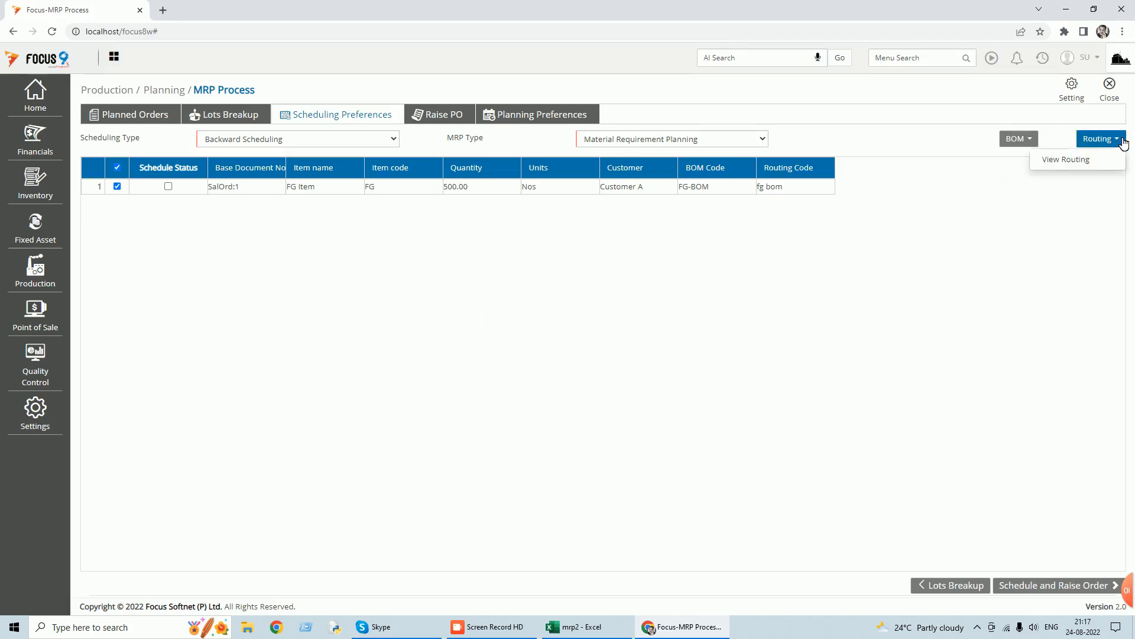
{"action": "left_click", "coordinate": [961, 237]}
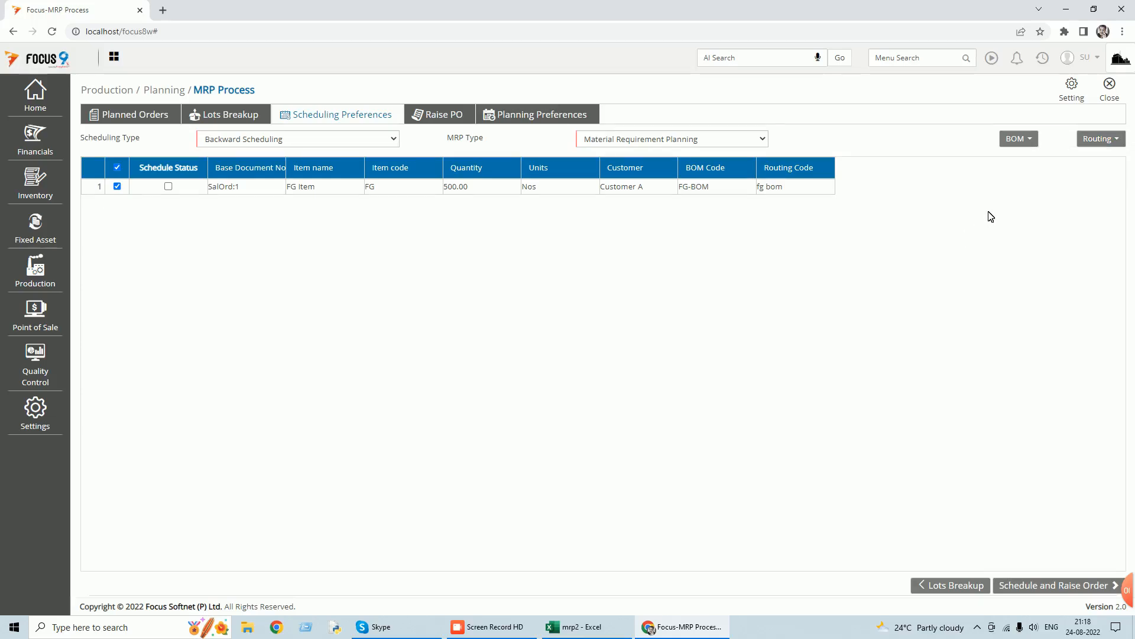
{"action": "left_click", "coordinate": [1110, 99]}
Search for the Routing master and open its list of routings.
{"action": "left_click", "coordinate": [877, 57]}
{"action": "type", "text": "routin"}
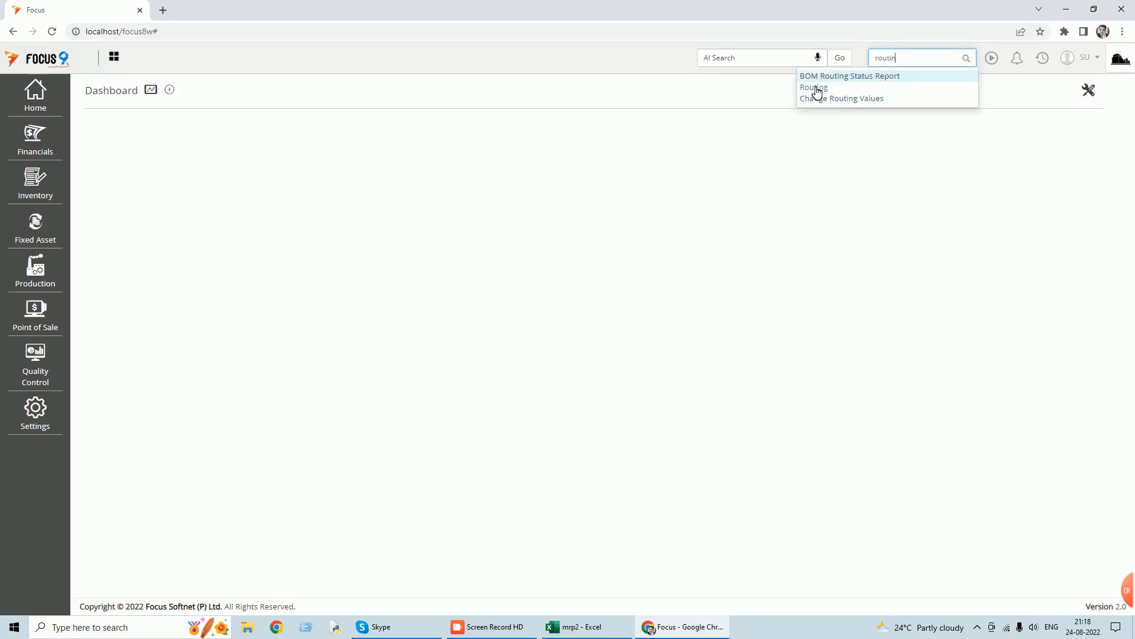
{"action": "left_click", "coordinate": [816, 89]}
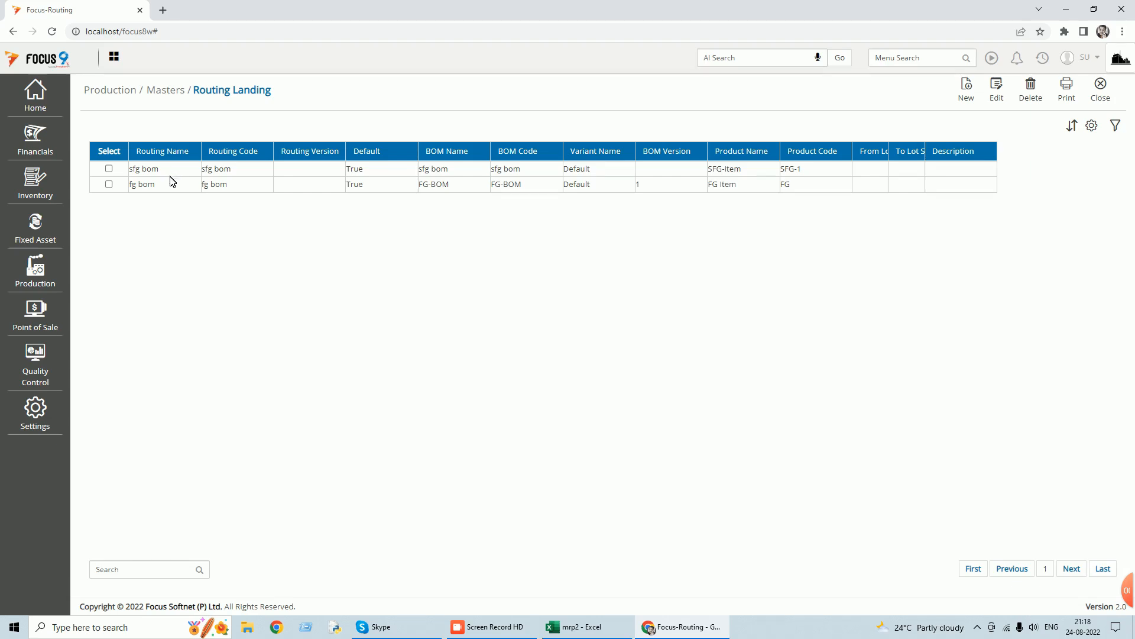
{"action": "left_click", "coordinate": [110, 169]}
{"action": "left_click", "coordinate": [969, 96]}
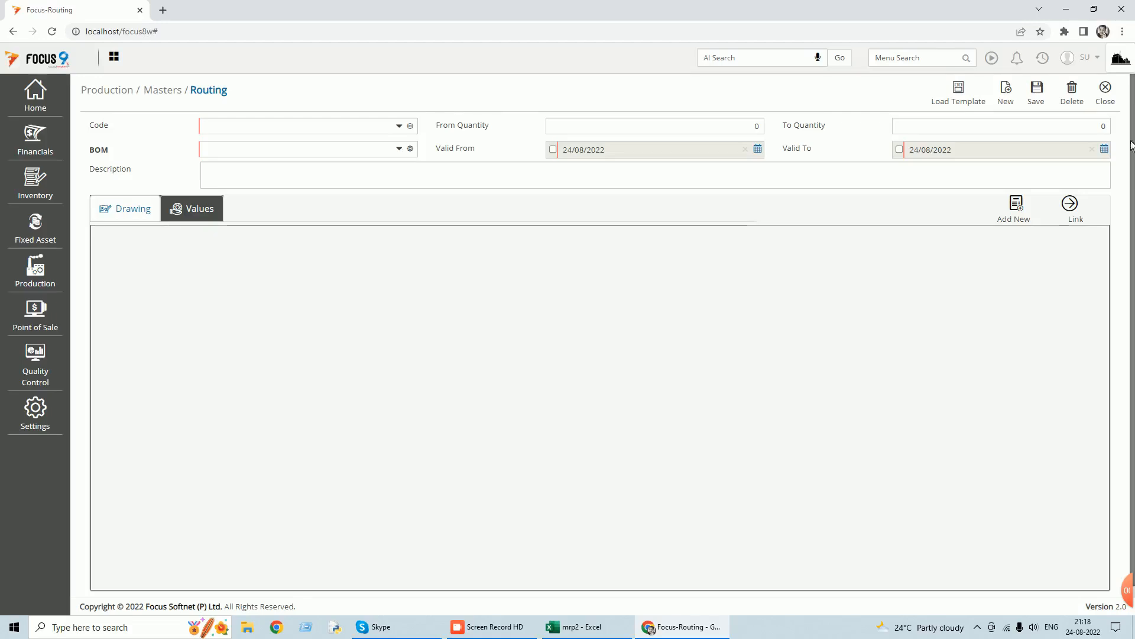
{"action": "left_click", "coordinate": [1105, 91]}
Open the sfg bom routing for editing and examine the general details of its Process-1 at Work Center-A.
{"action": "left_click", "coordinate": [109, 168]}
{"action": "left_click", "coordinate": [999, 95]}
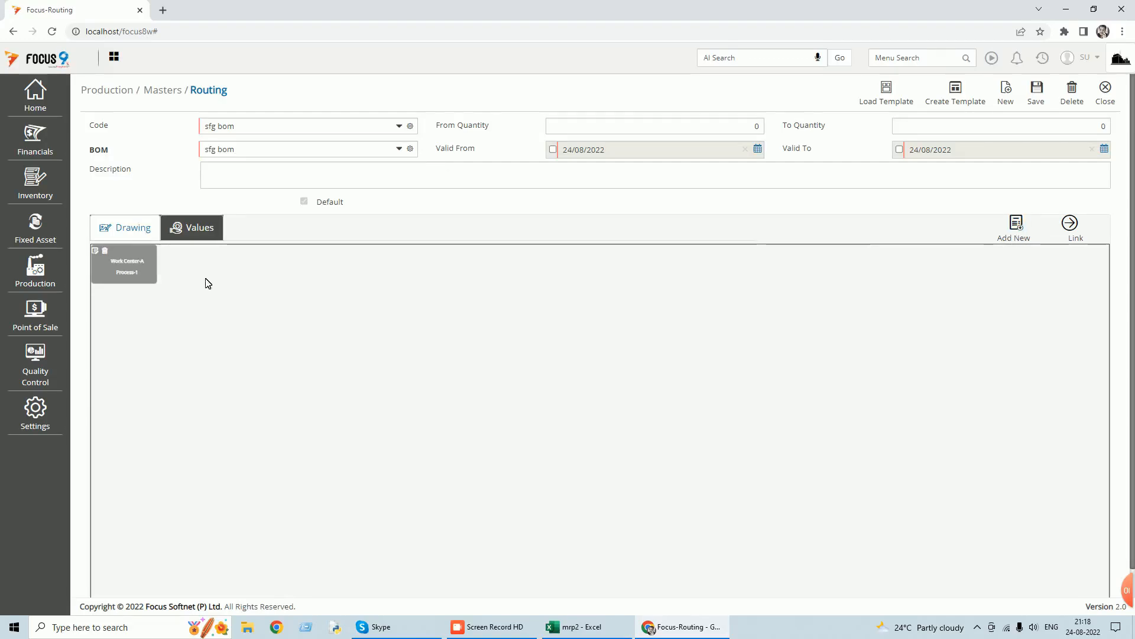
{"action": "left_click", "coordinate": [120, 261]}
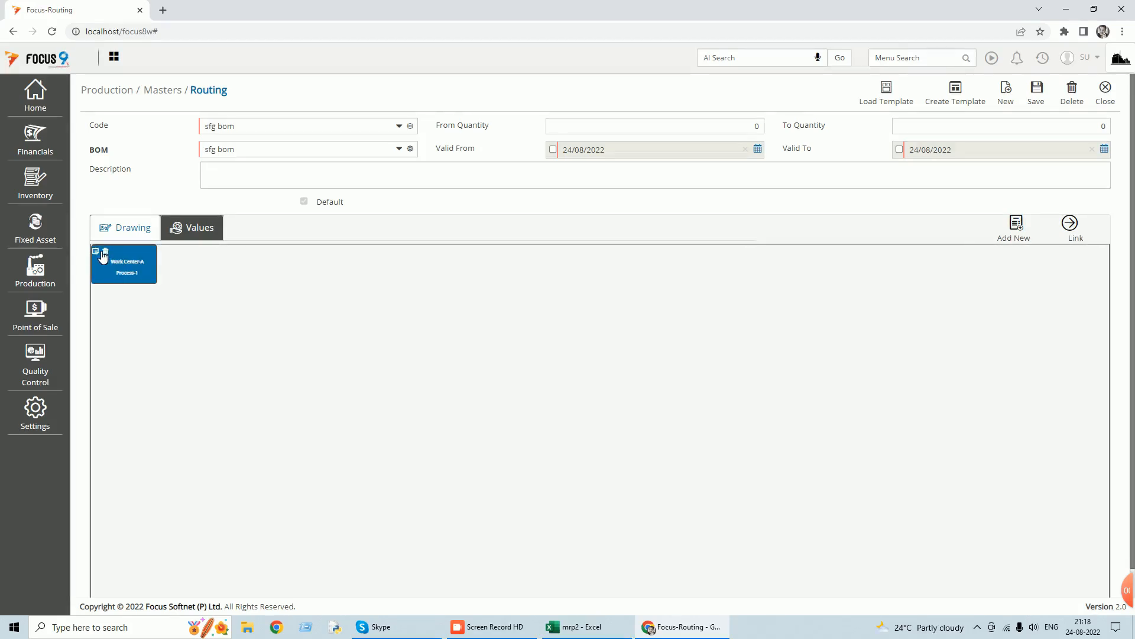
{"action": "left_click", "coordinate": [102, 253]}
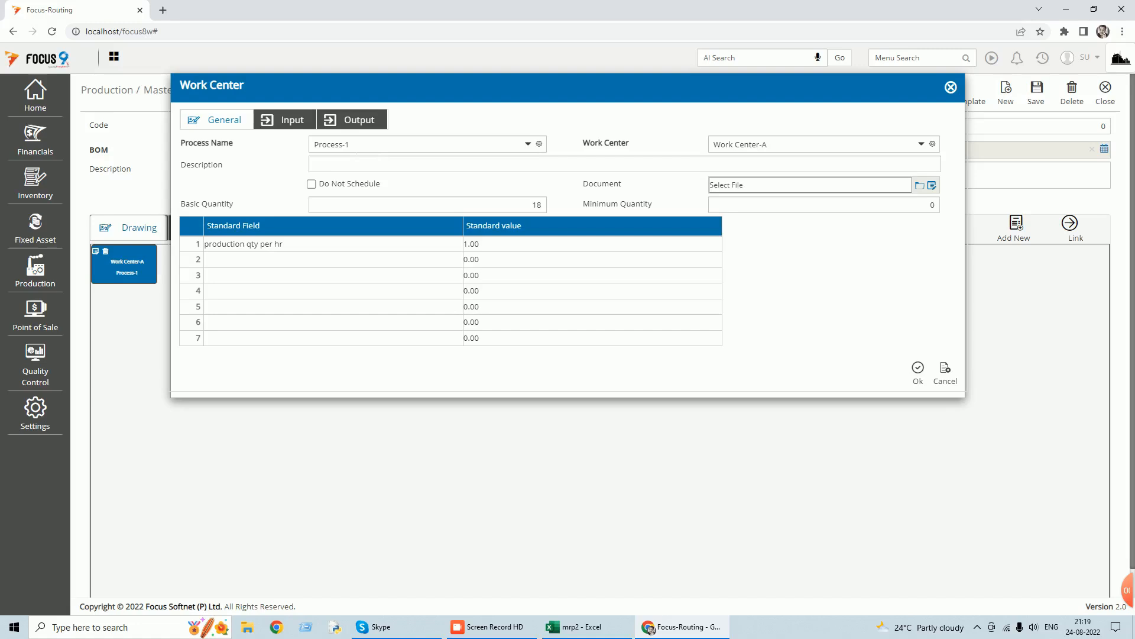
Examine the process name and basic quantity of Process-1, then cancel its details and close the sfg bom routing.
{"action": "left_click", "coordinate": [528, 144]}
{"action": "left_click", "coordinate": [395, 178]}
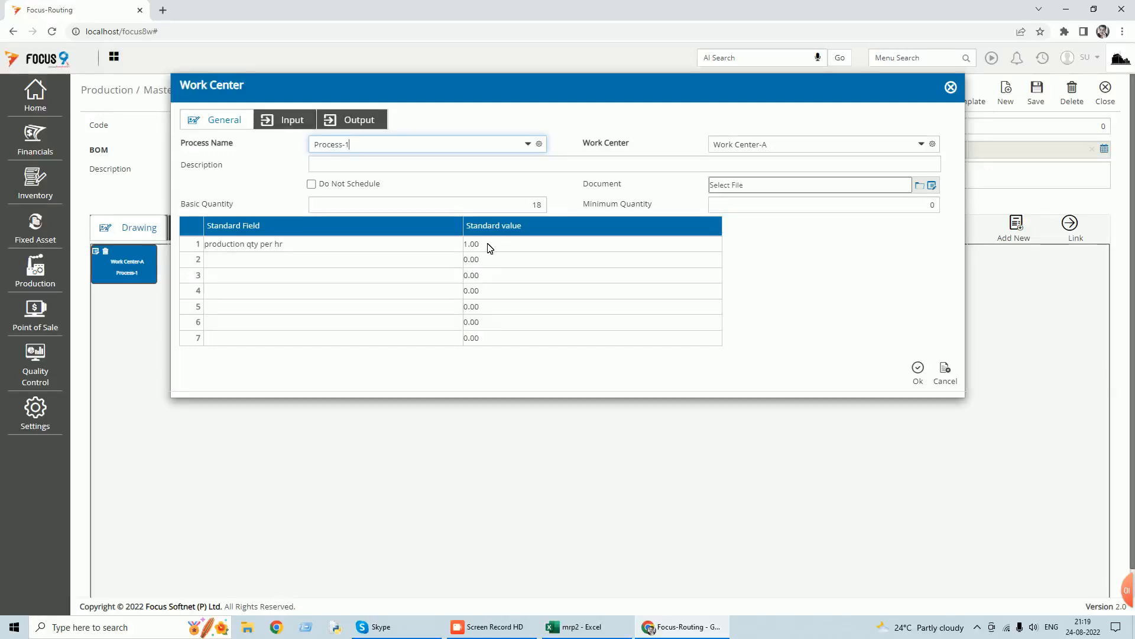
{"action": "left_click", "coordinate": [537, 204]}
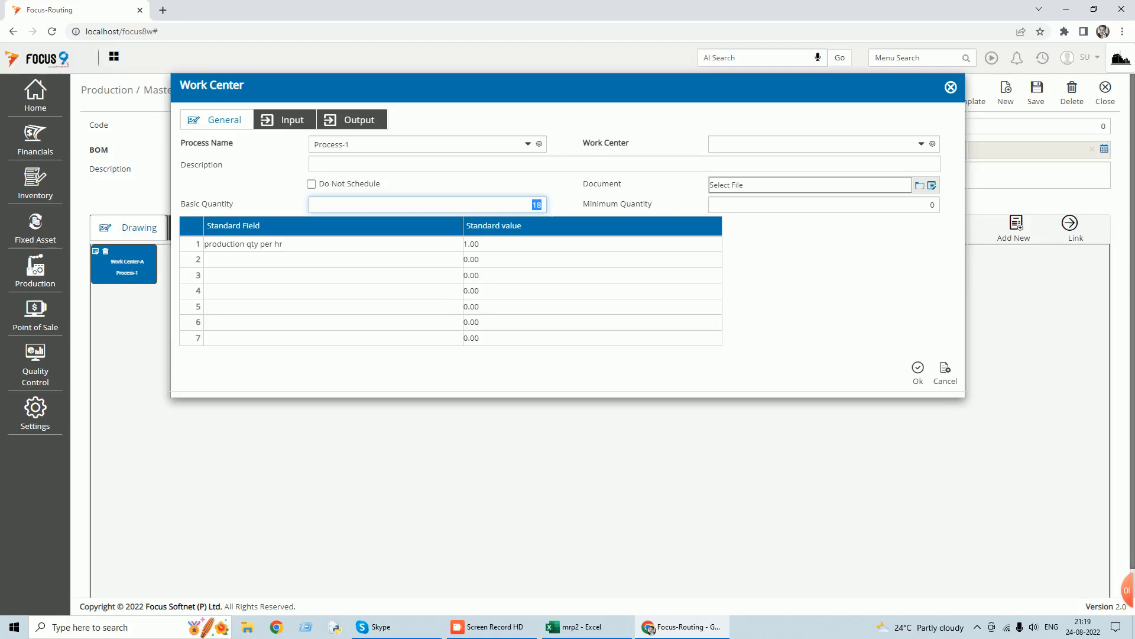
{"action": "left_click", "coordinate": [948, 377]}
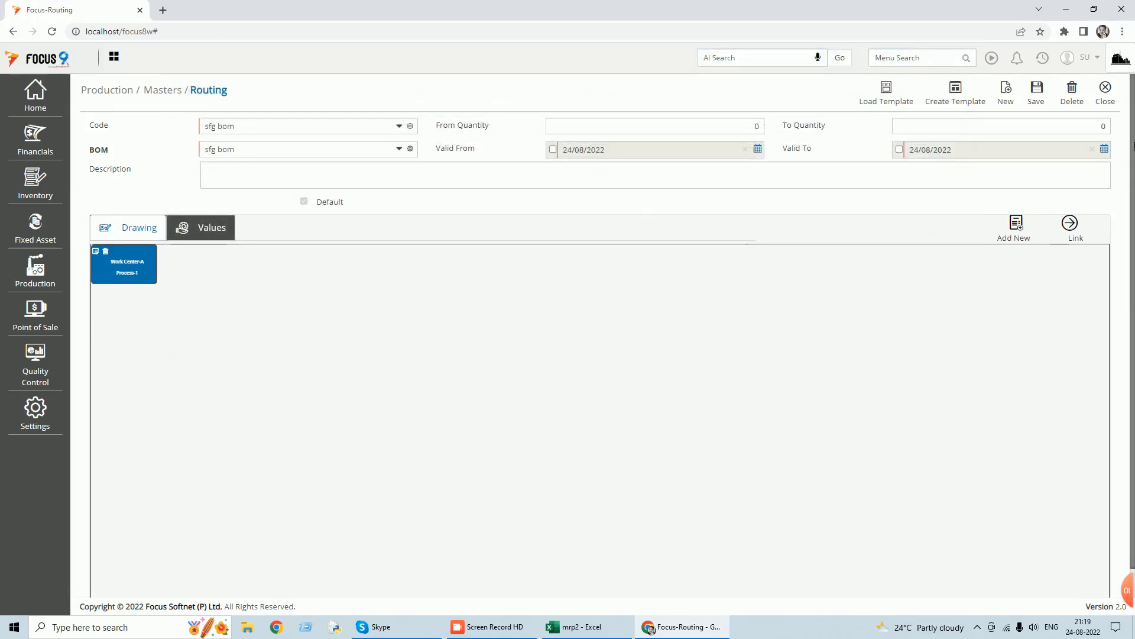
{"action": "left_click", "coordinate": [1110, 106]}
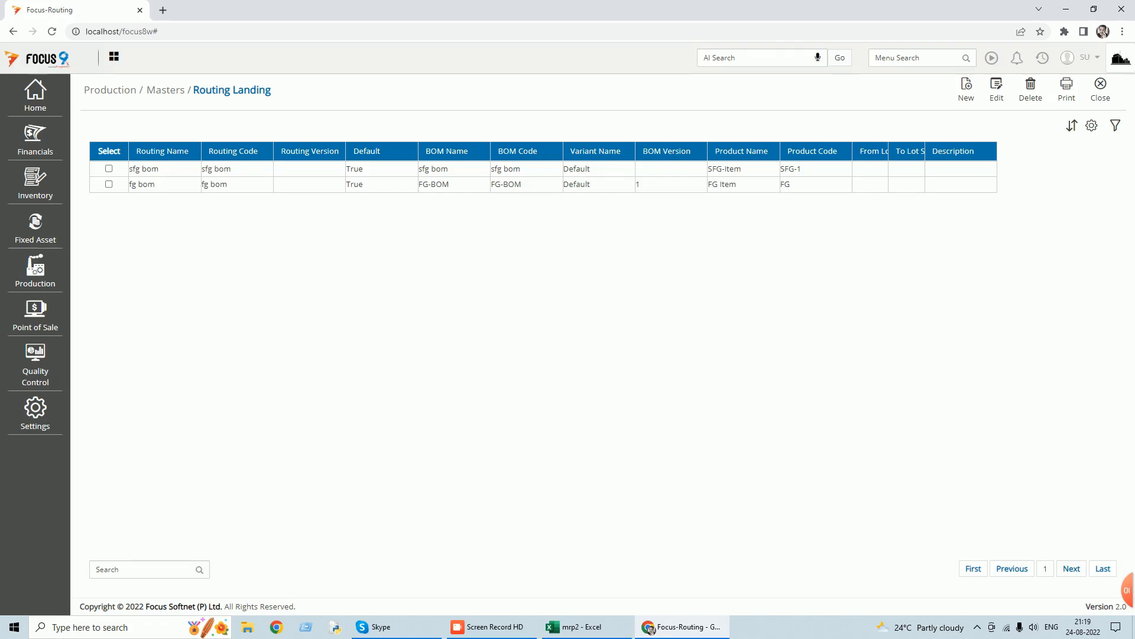
Reopen the sfg bom routing, review the input and output items of Process-1, and close the routing without changes.
{"action": "double_click", "coordinate": [157, 170]}
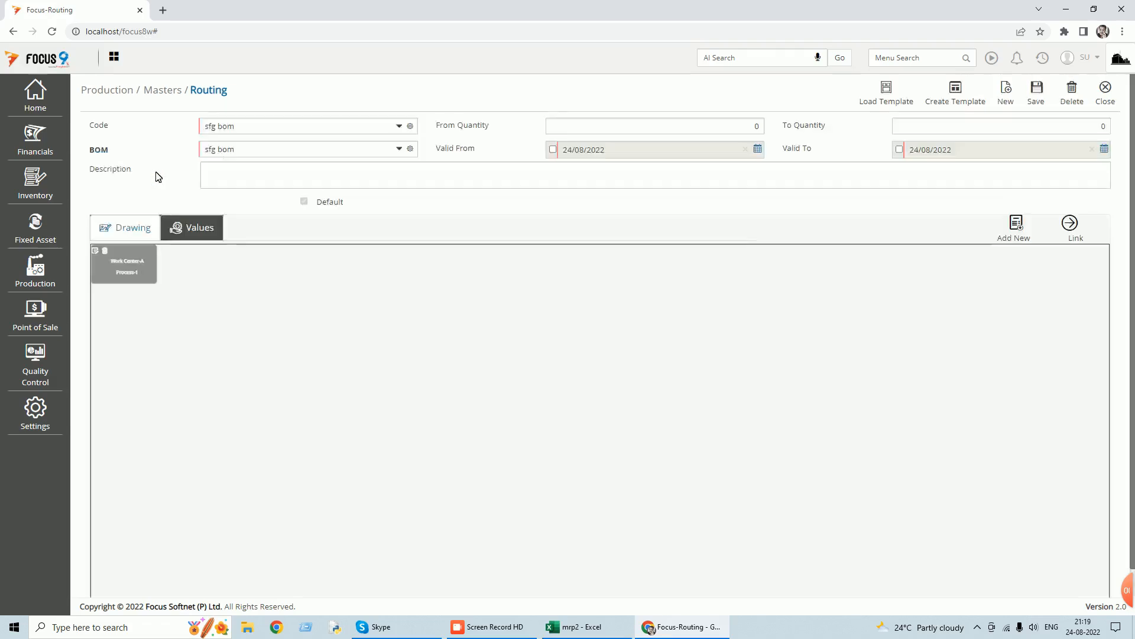
{"action": "left_click", "coordinate": [123, 269]}
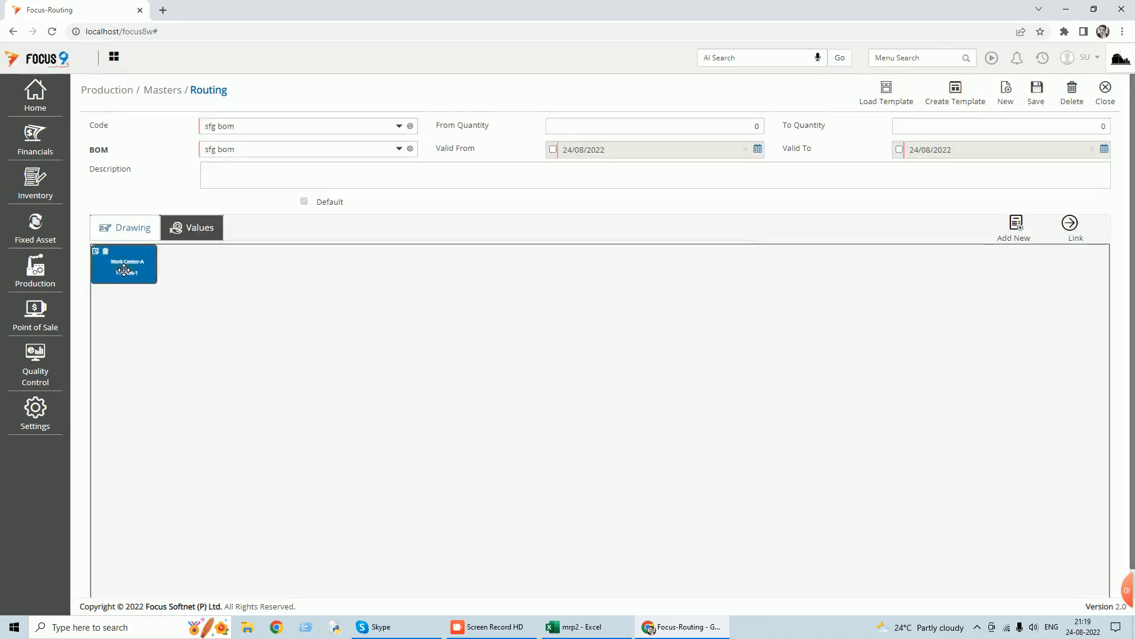
{"action": "left_click", "coordinate": [96, 251]}
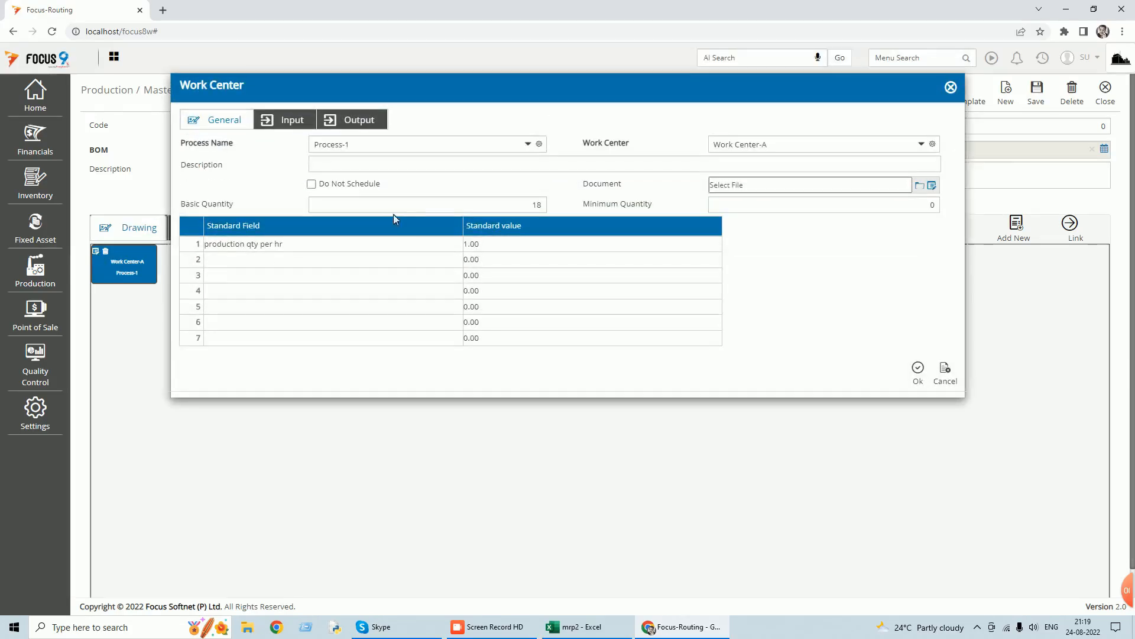
{"action": "left_click", "coordinate": [301, 122]}
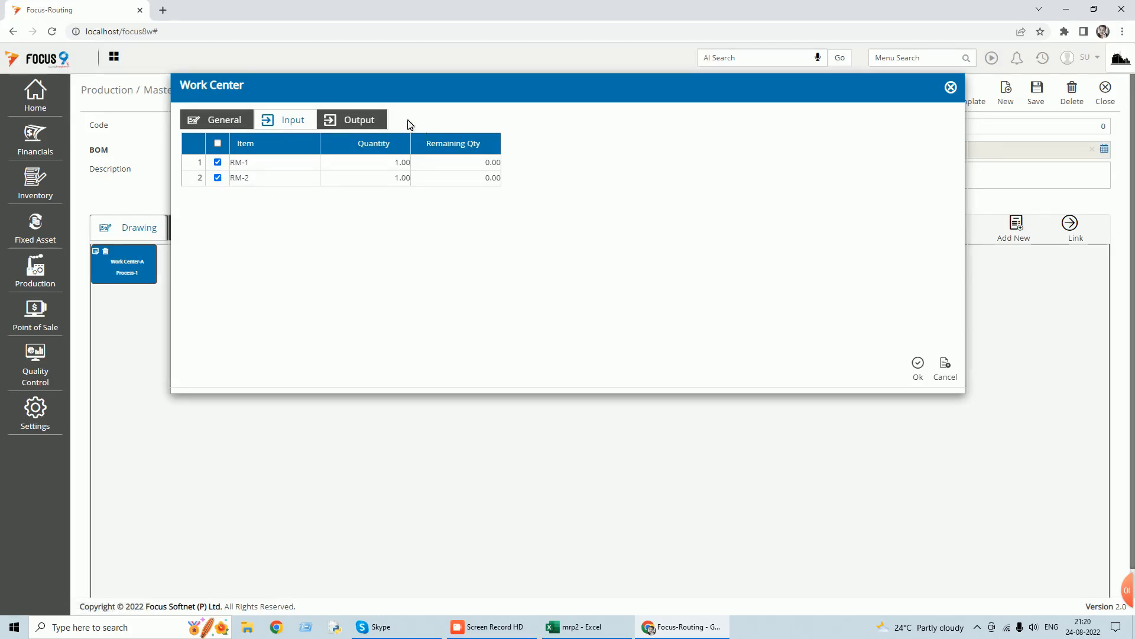
{"action": "left_click", "coordinate": [380, 123]}
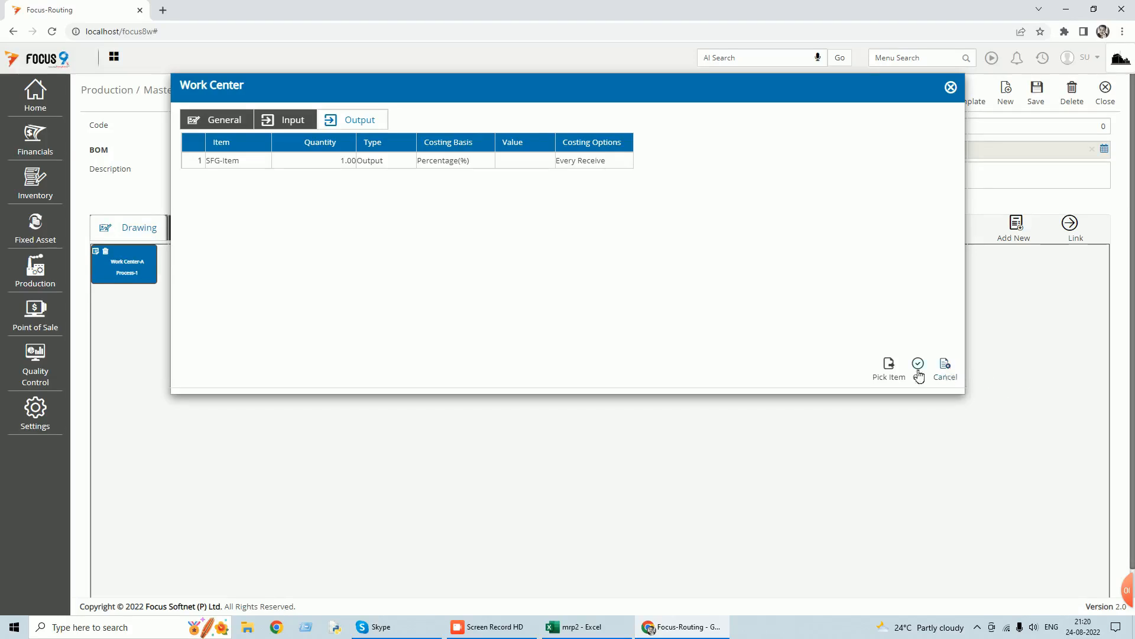
{"action": "left_click", "coordinate": [945, 366]}
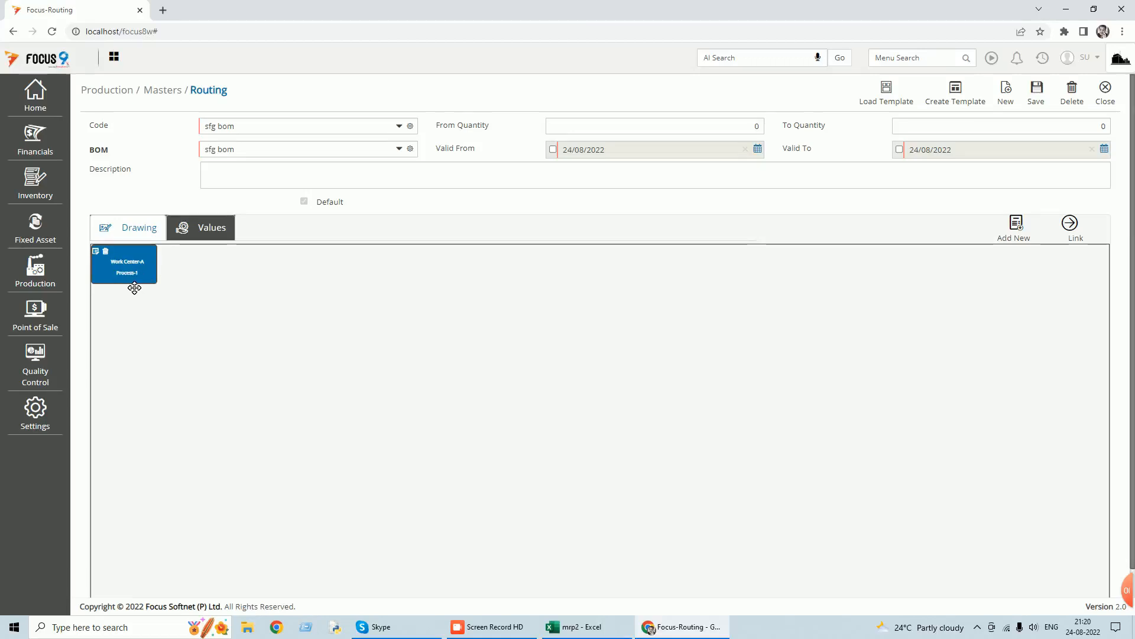
{"action": "left_click", "coordinate": [1105, 101]}
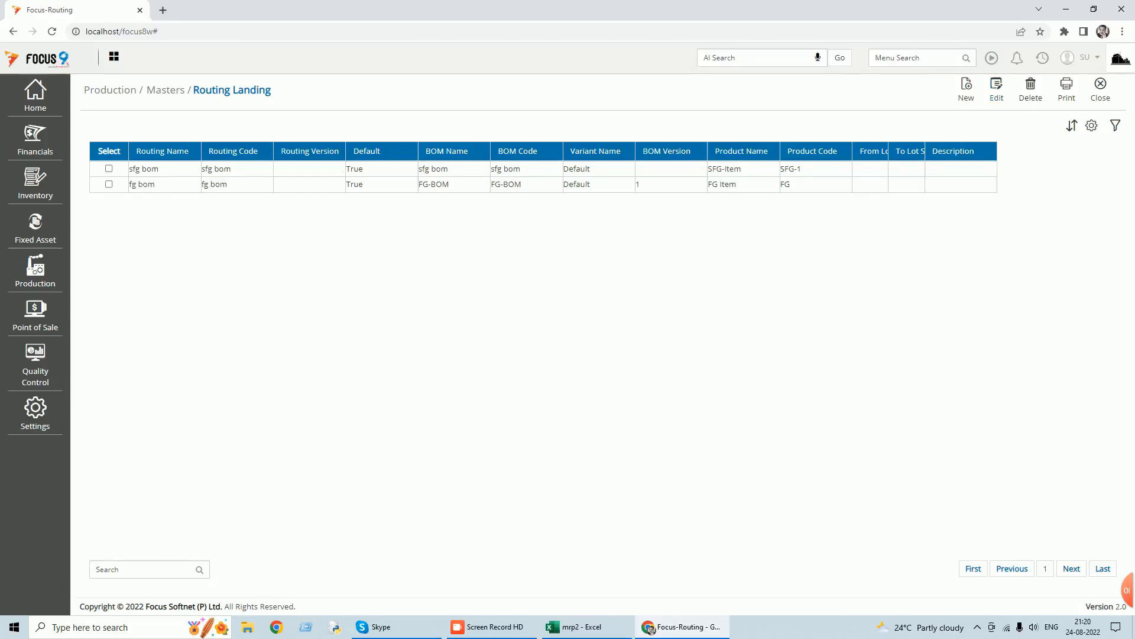
Open the fg bom routing and examine the general details and basic quantity of its Process-2 at Work Center-B.
{"action": "double_click", "coordinate": [137, 185]}
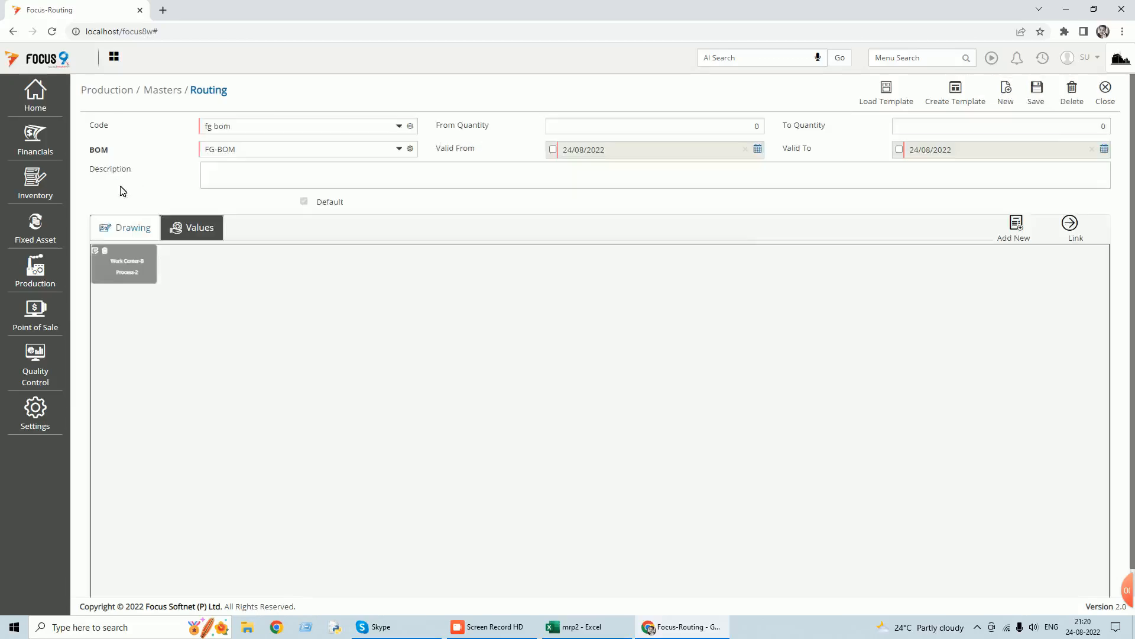
{"action": "left_click", "coordinate": [124, 271]}
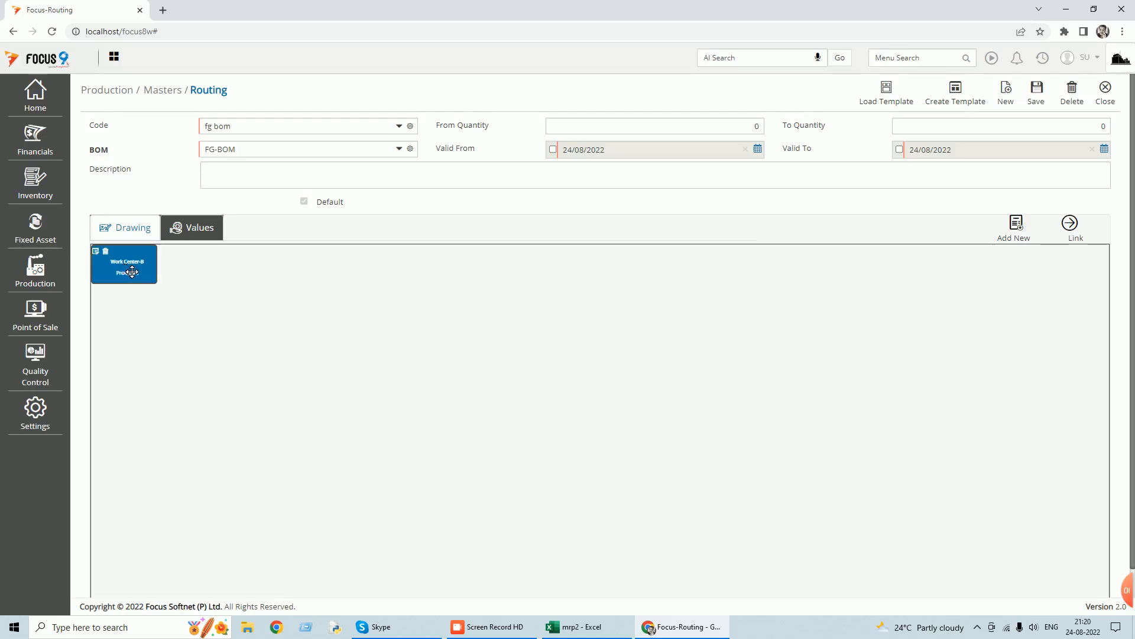
{"action": "left_click", "coordinate": [99, 253]}
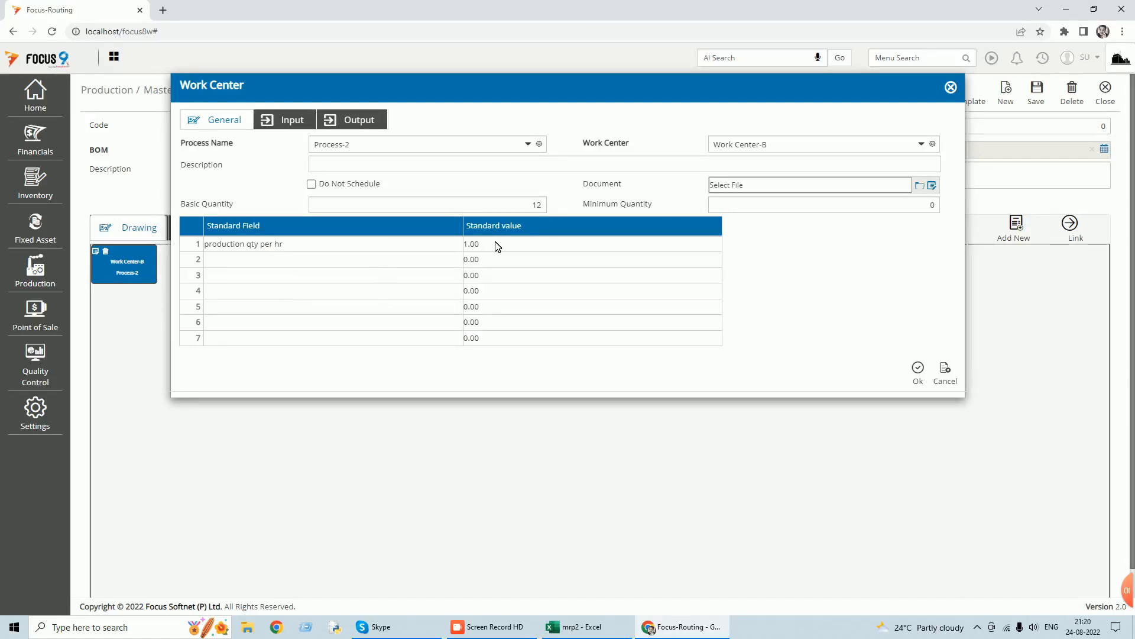
{"action": "left_click", "coordinate": [539, 204]}
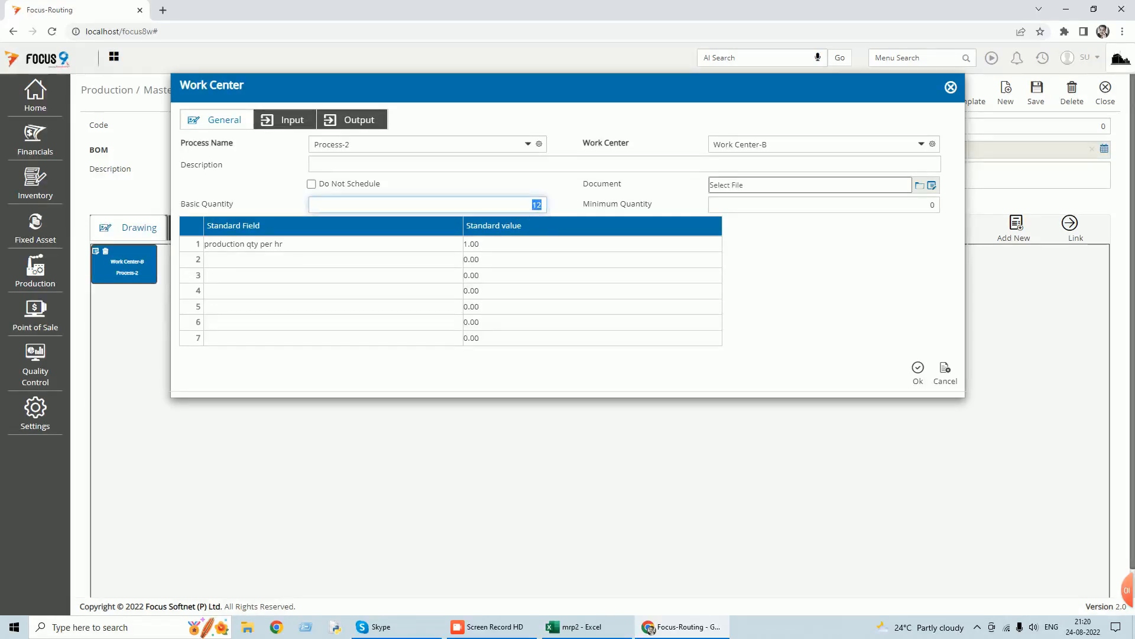
Review the input and output items of Process-2, cancel its details and close the Routing master.
{"action": "left_click", "coordinate": [290, 122]}
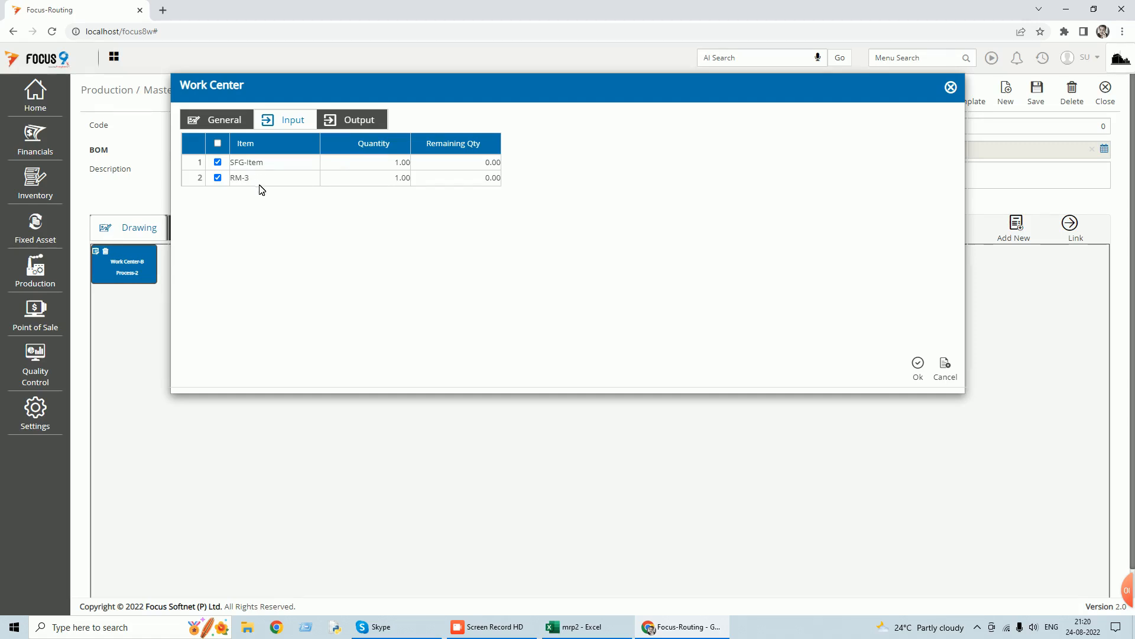
{"action": "left_click", "coordinate": [348, 121]}
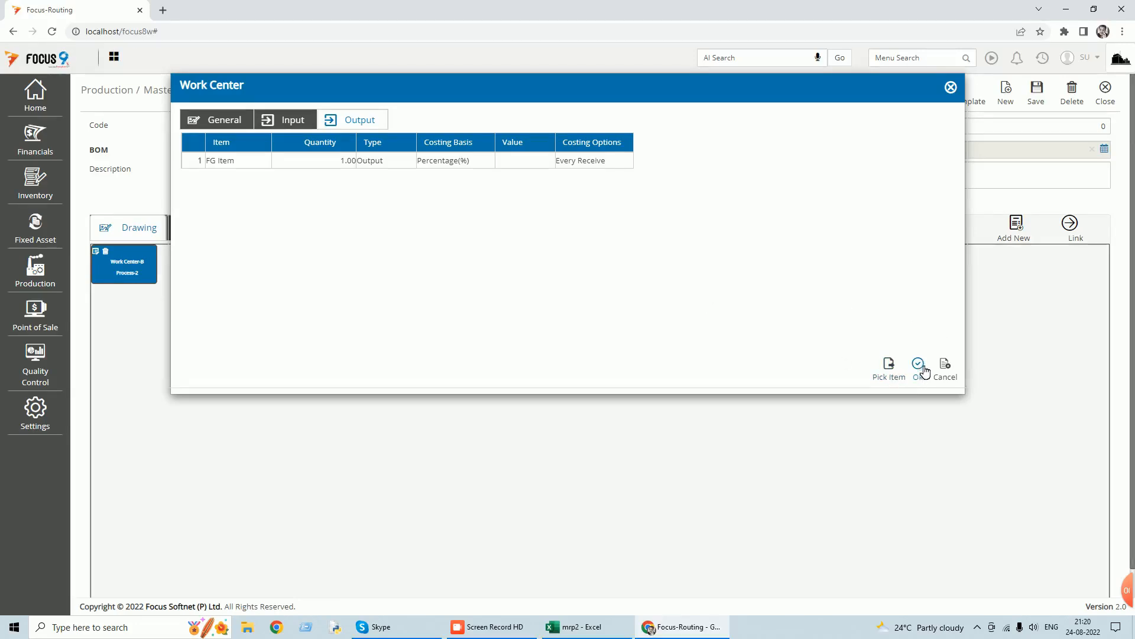
{"action": "left_click", "coordinate": [951, 371]}
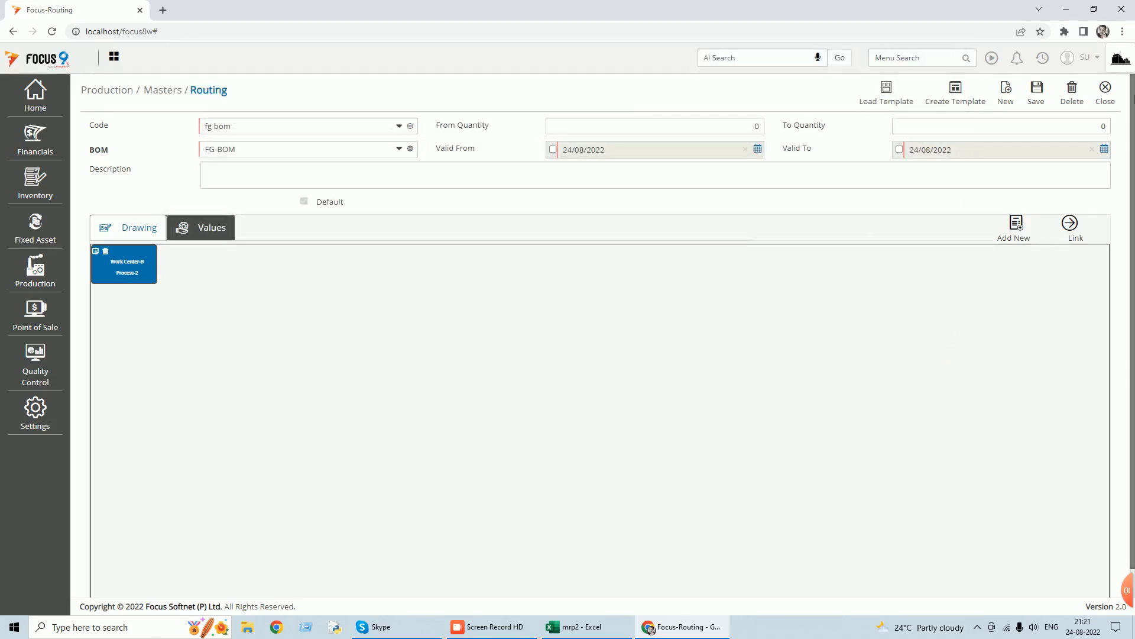
{"action": "left_click", "coordinate": [1114, 104]}
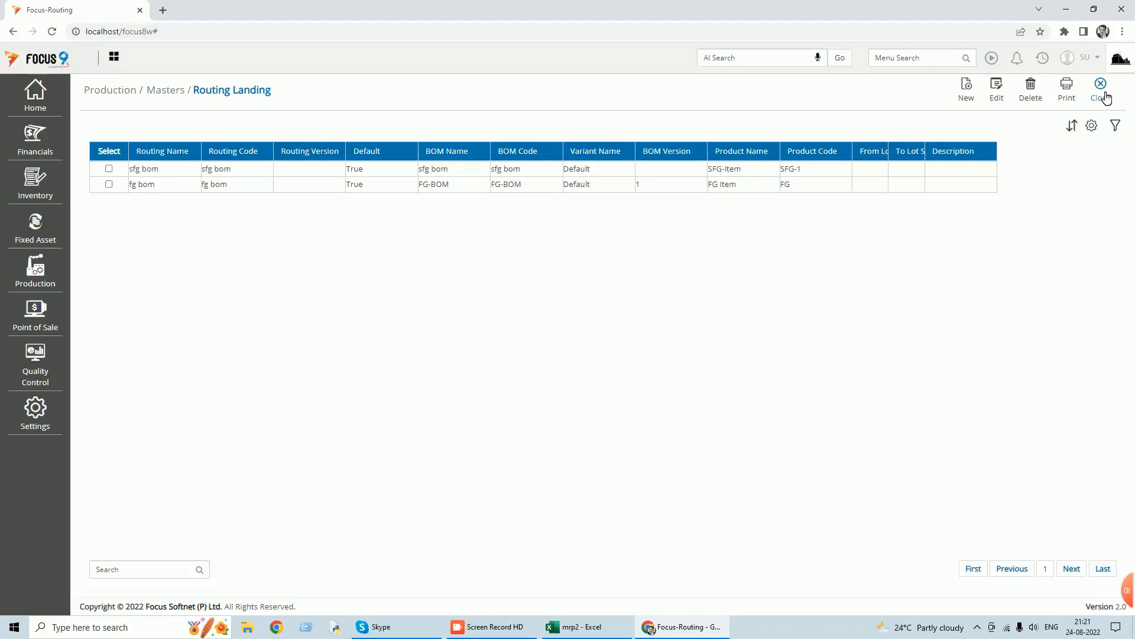
{"action": "left_click", "coordinate": [1105, 96]}
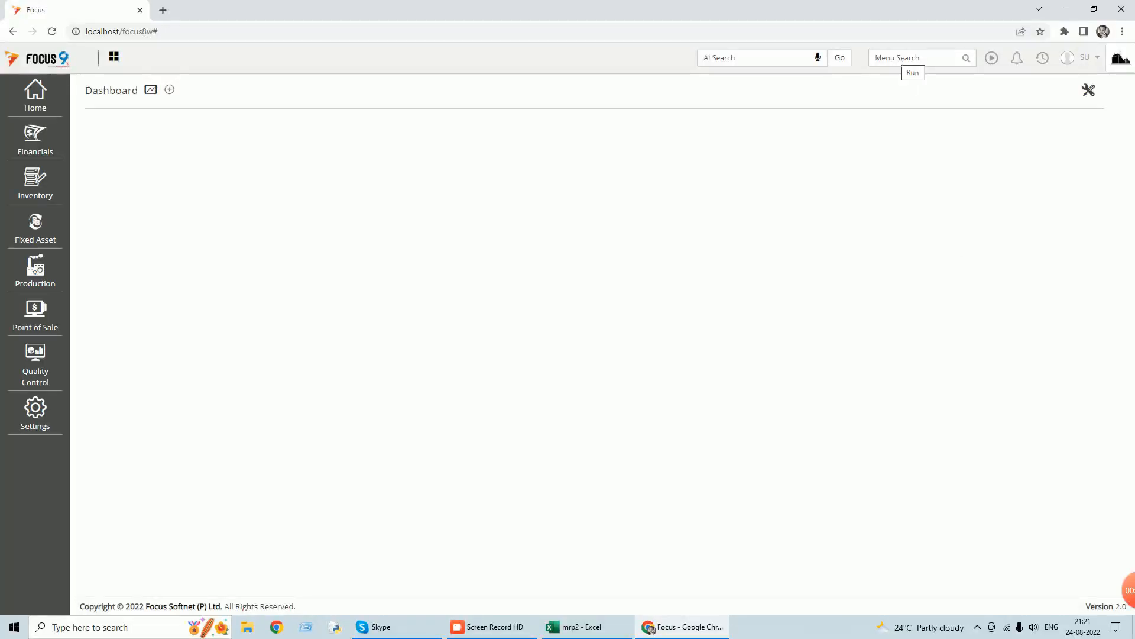
Open MRP Process, set the end date to 30/09/2022 and load all planned orders.
{"action": "left_click", "coordinate": [906, 59]}
{"action": "type", "text": "mrp"}
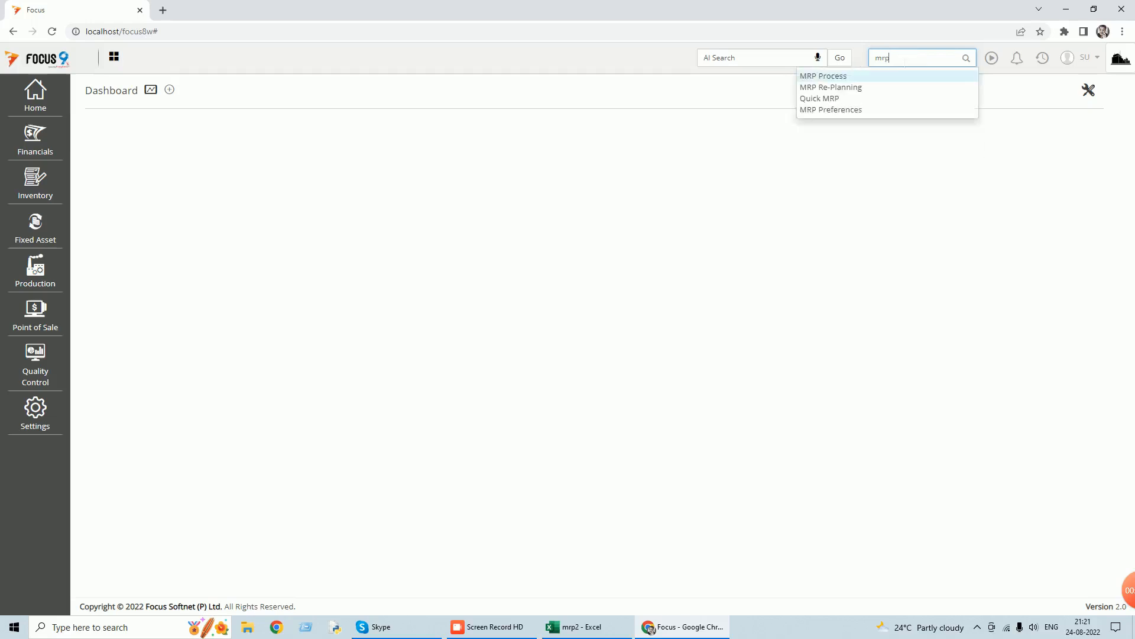
{"action": "left_click", "coordinate": [826, 77]}
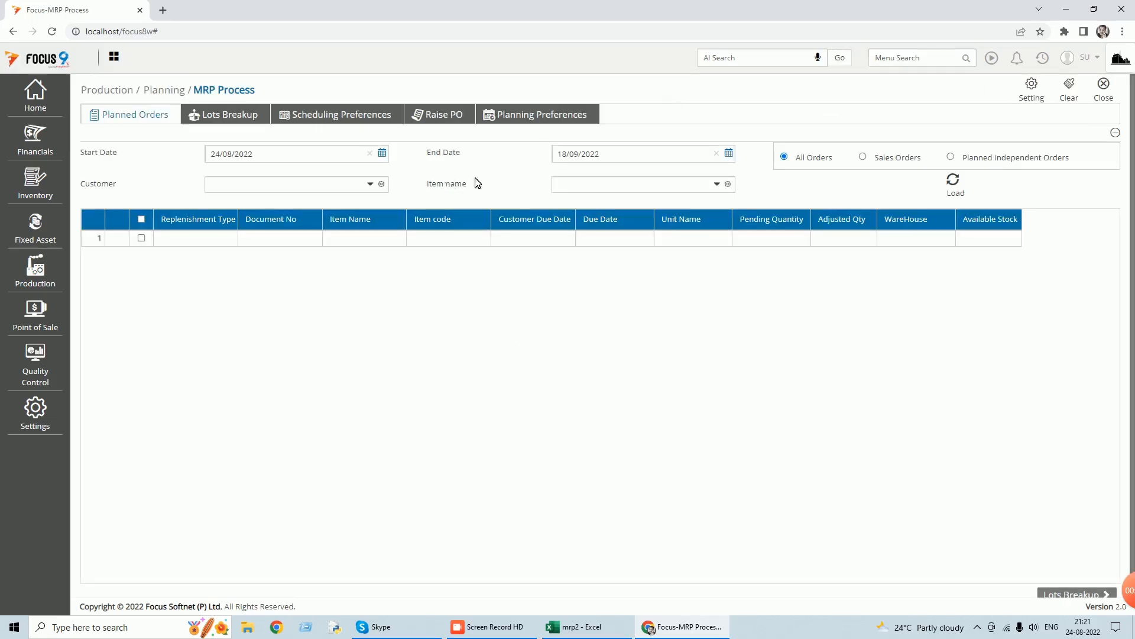
{"action": "left_click", "coordinate": [731, 155]}
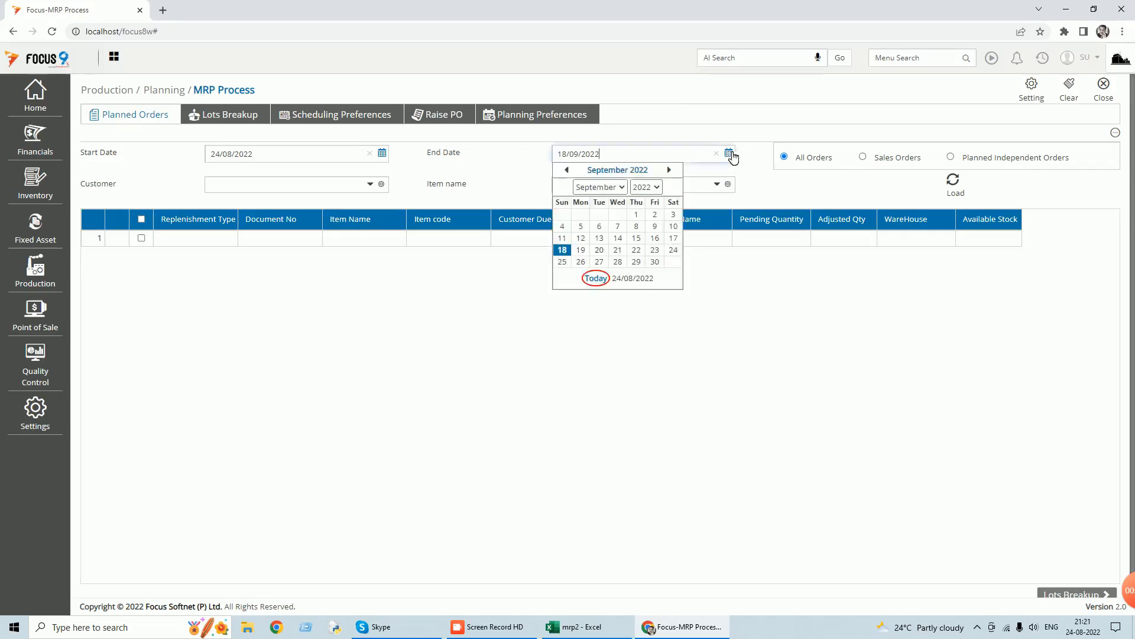
{"action": "left_click", "coordinate": [655, 263]}
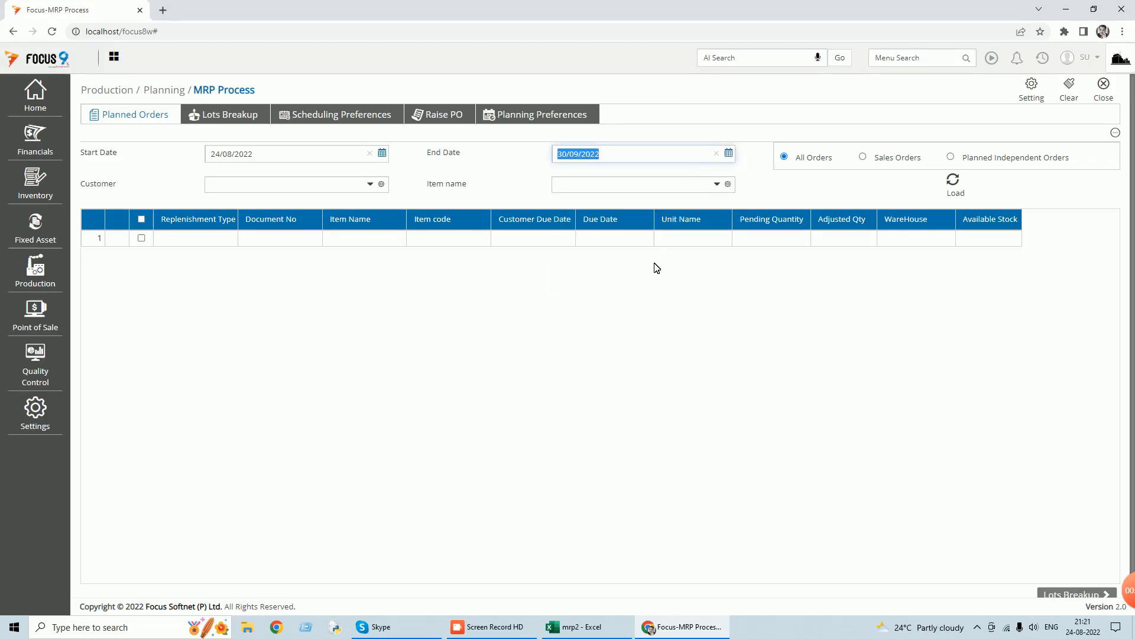
{"action": "left_click", "coordinate": [958, 185]}
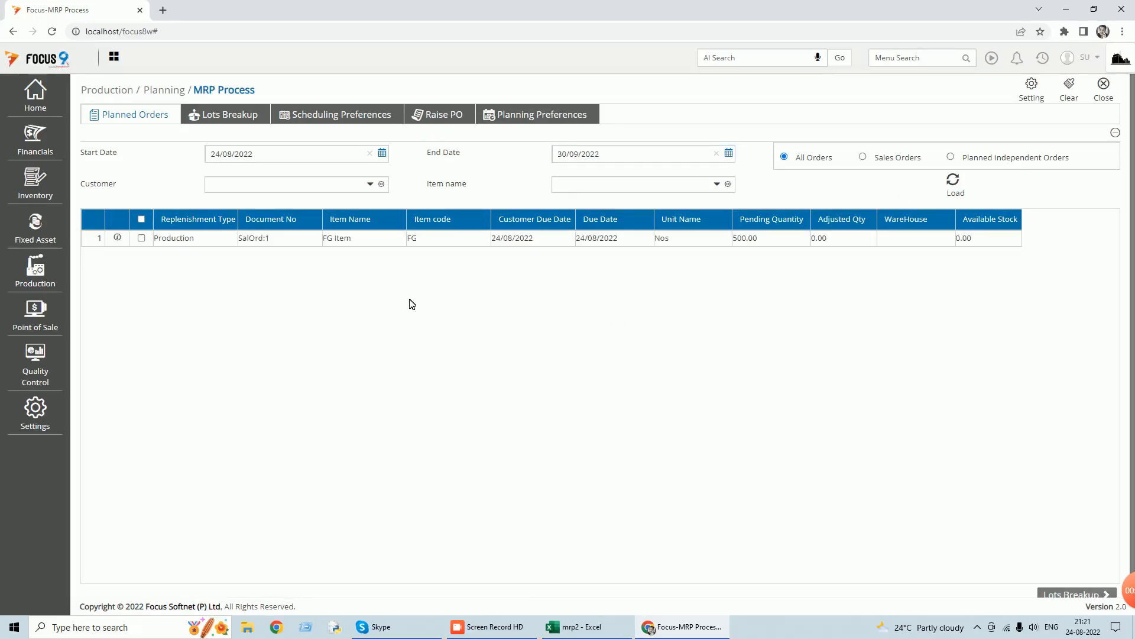
Select the FG Item order SalOrd:1 and proceed to its lots breakup.
{"action": "left_click", "coordinate": [141, 239]}
{"action": "scroll", "coordinate": [945, 449], "scroll_direction": "down", "scroll_amount": 1}
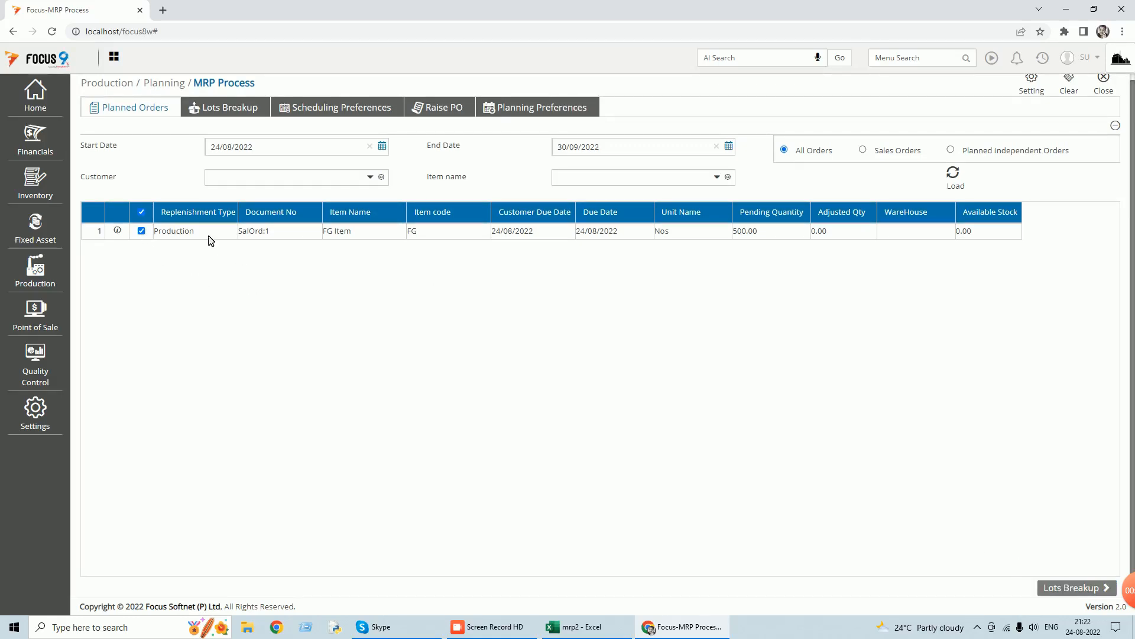
{"action": "left_click", "coordinate": [1100, 587]}
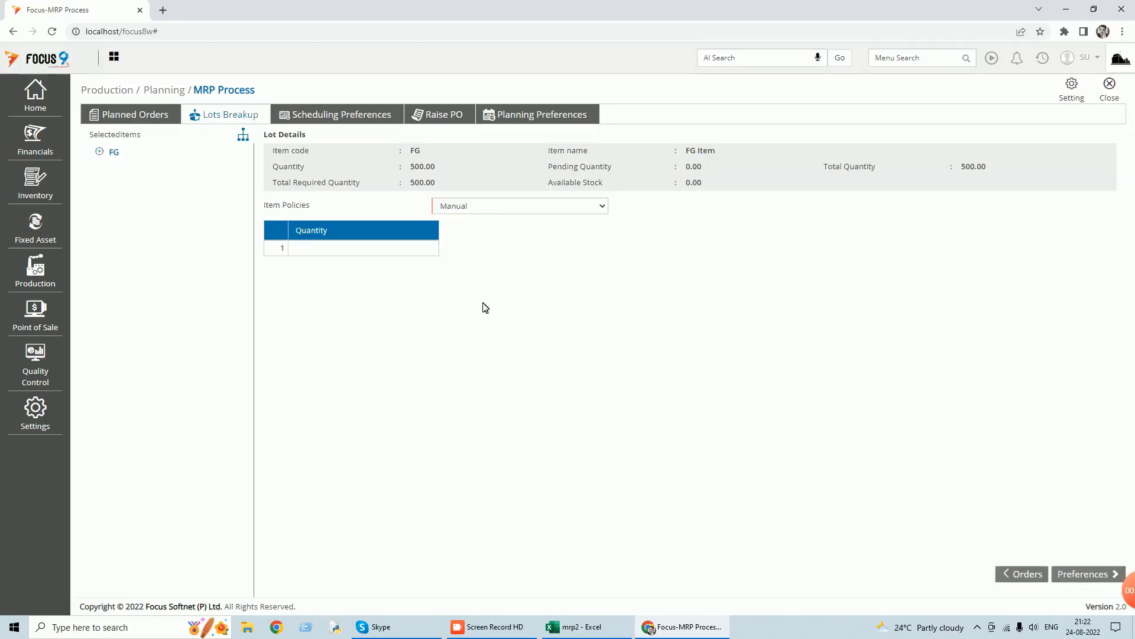
Choose Order To Order as the FG item policy and continue to the scheduling preferences.
{"action": "left_click", "coordinate": [601, 206]}
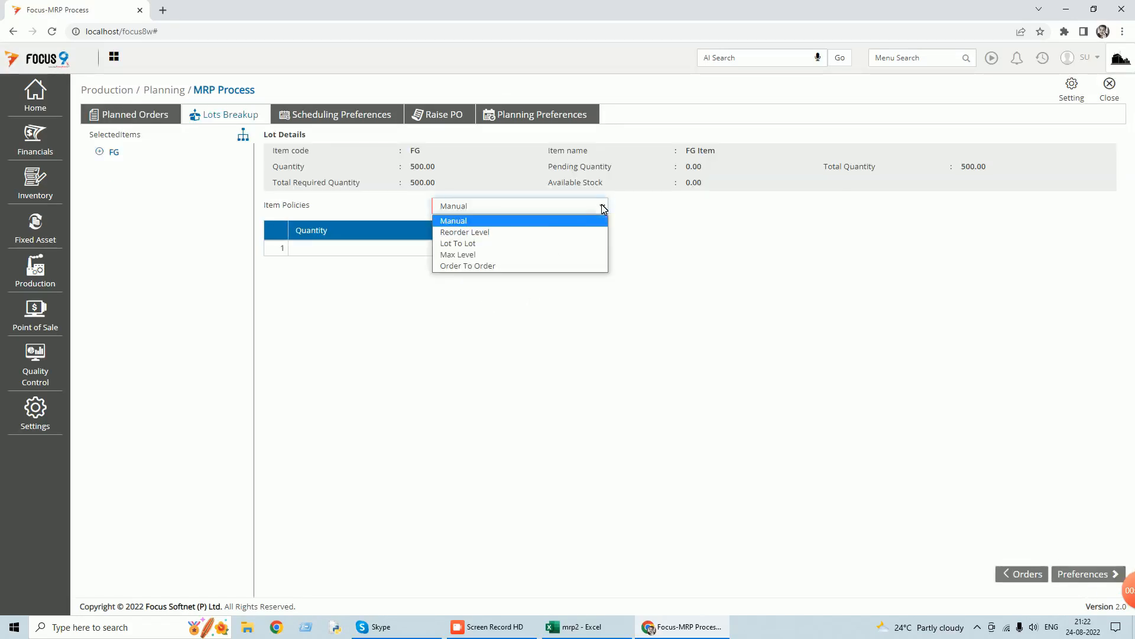
{"action": "left_click", "coordinate": [487, 270]}
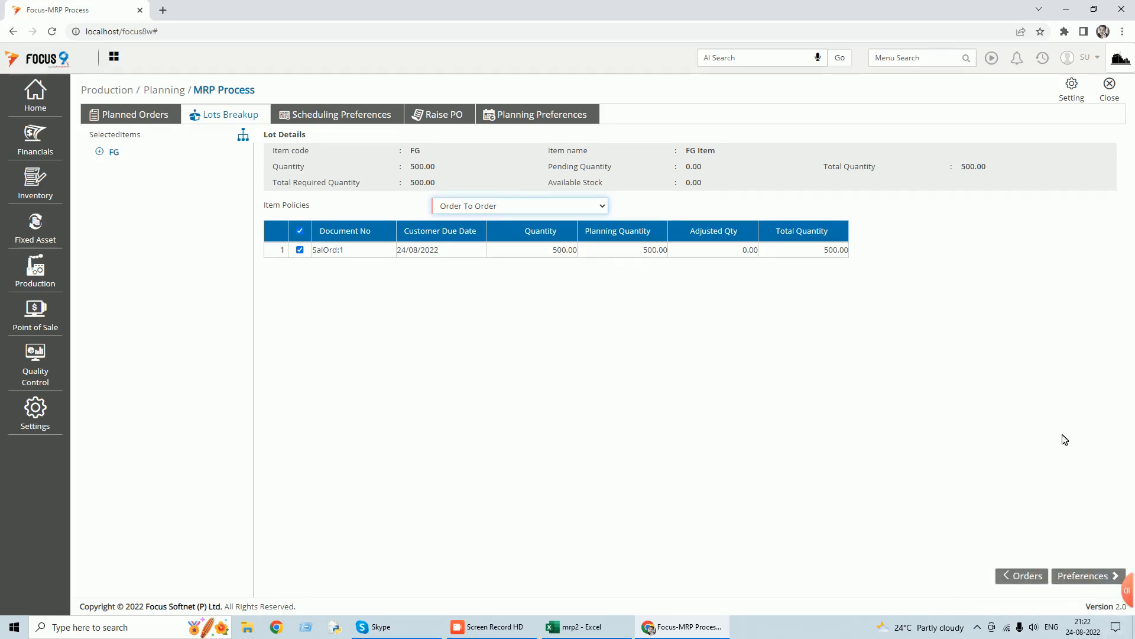
{"action": "left_click", "coordinate": [1088, 579]}
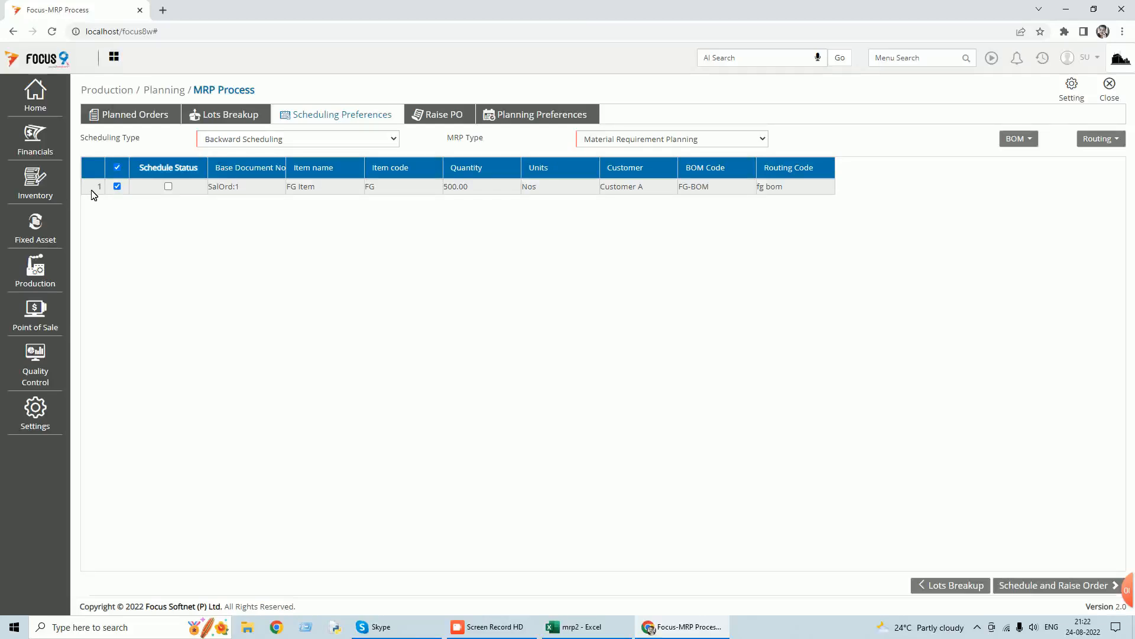
View the routing of the SalOrd:1 line, check its drawing and values, and close the routing detail.
{"action": "left_click", "coordinate": [1106, 139]}
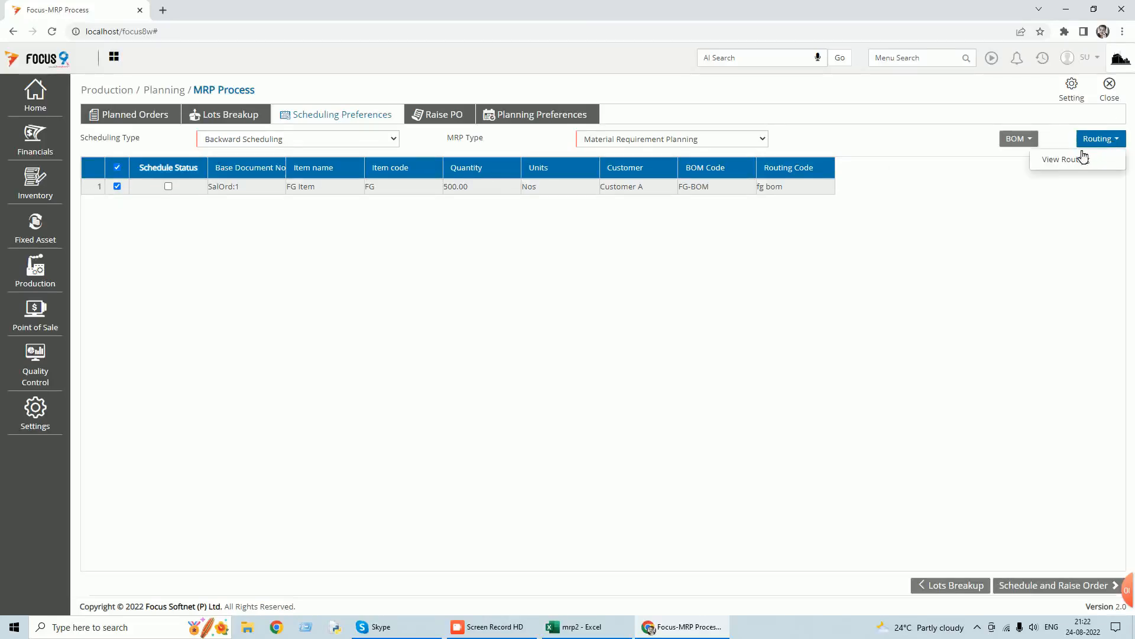
{"action": "left_click", "coordinate": [1080, 158]}
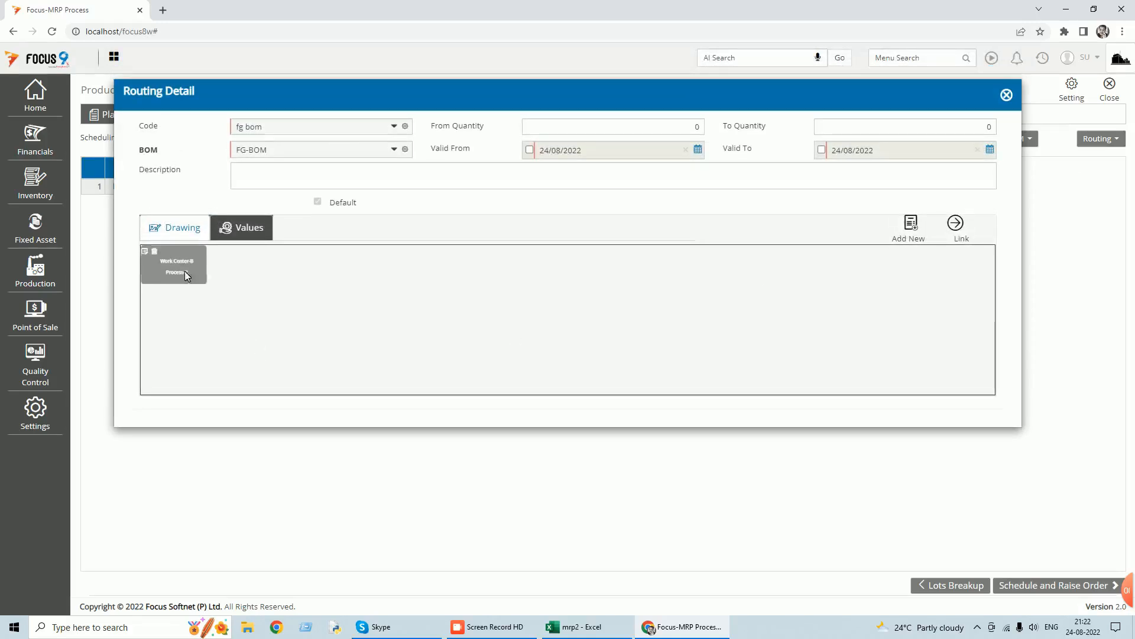
{"action": "left_click", "coordinate": [240, 230]}
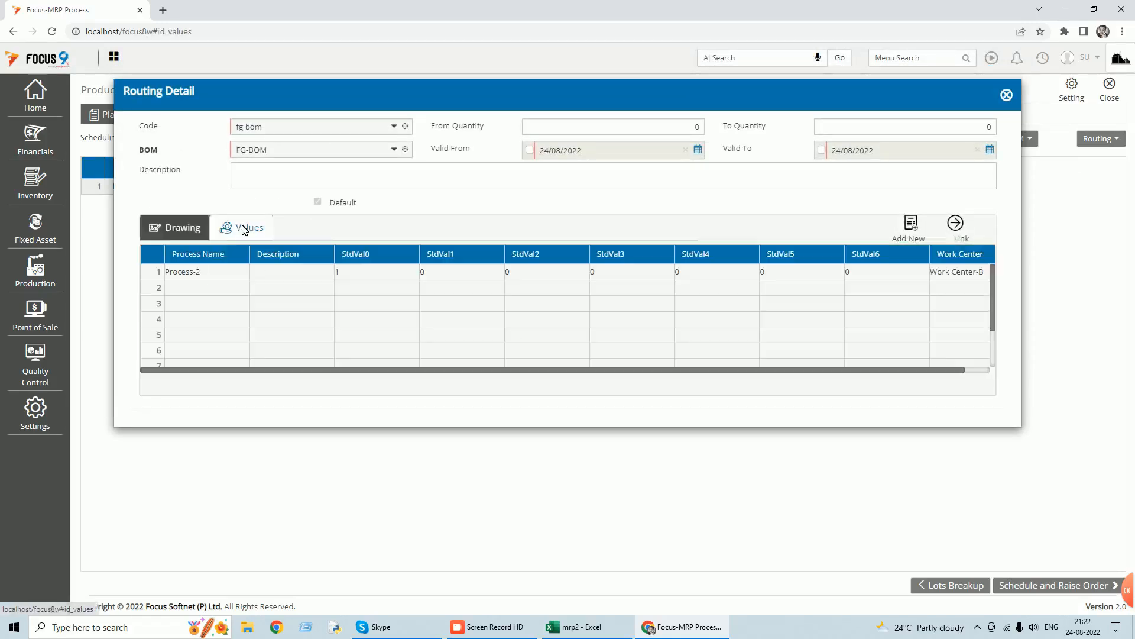
{"action": "left_click", "coordinate": [182, 228]}
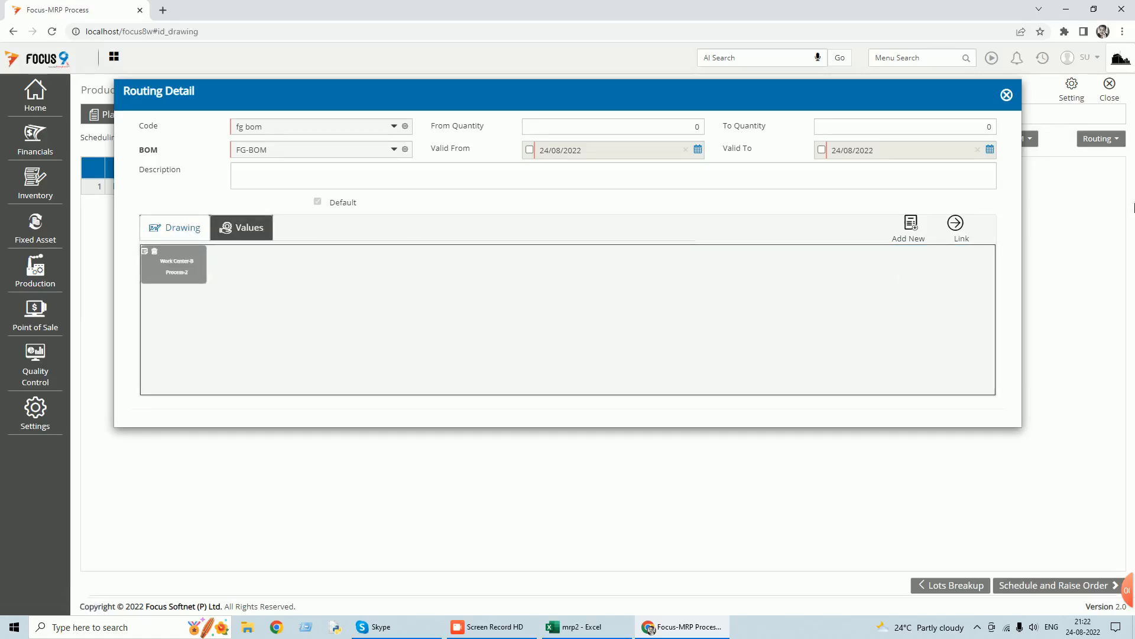
{"action": "left_click", "coordinate": [1007, 95]}
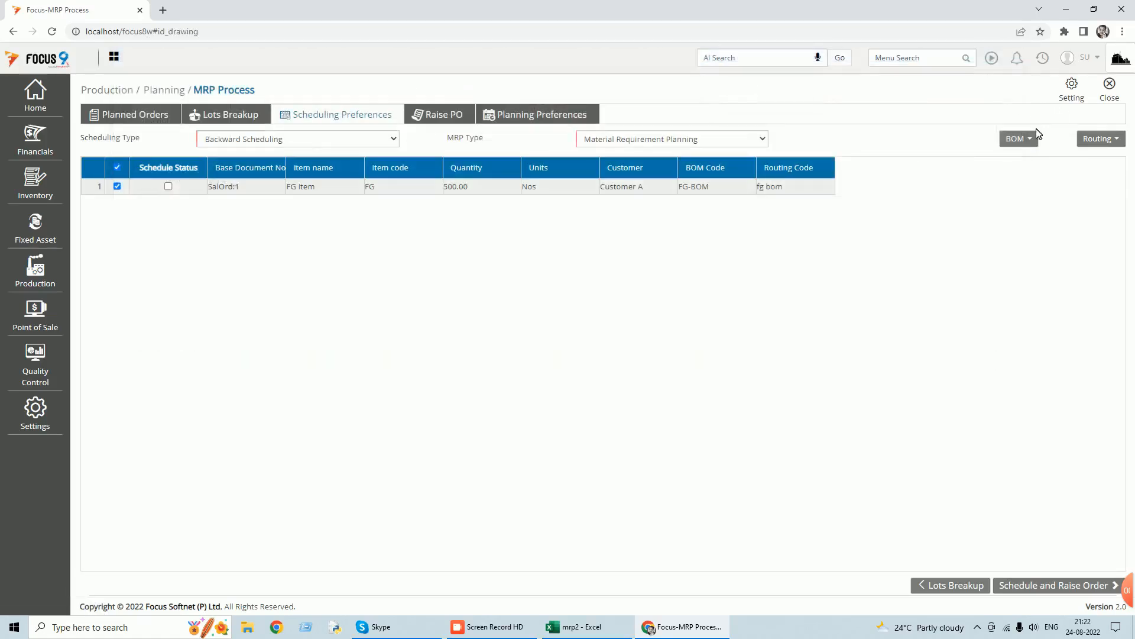
View the BOM detail of the SalOrd:1 line, check its input items, and close the detail.
{"action": "left_click", "coordinate": [1032, 139]}
{"action": "left_click", "coordinate": [963, 166]}
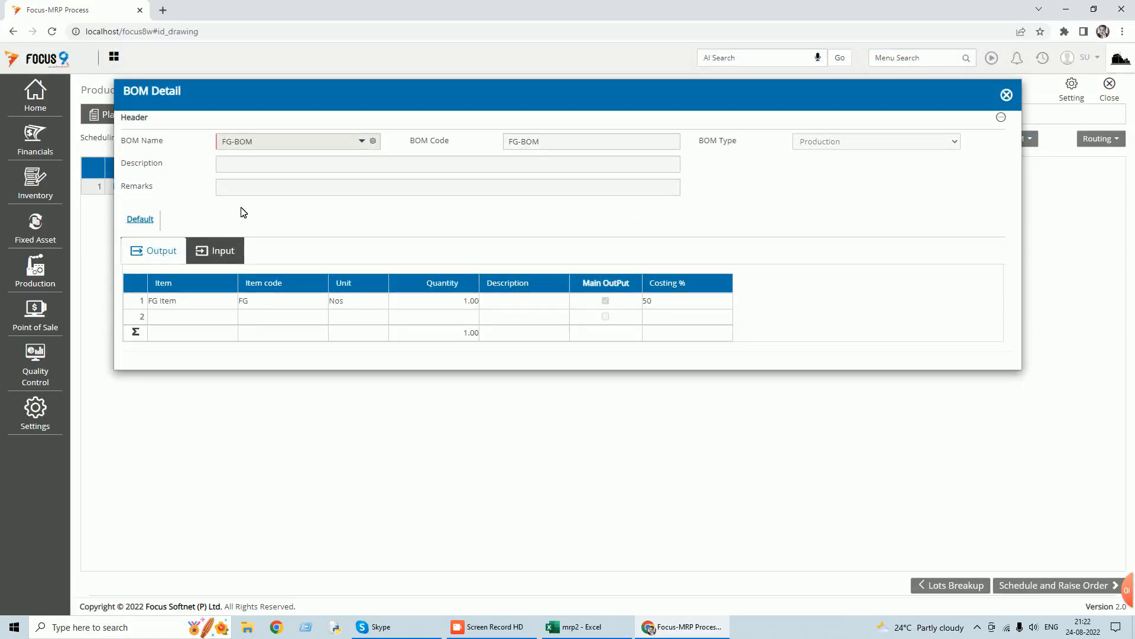
{"action": "left_click", "coordinate": [217, 252]}
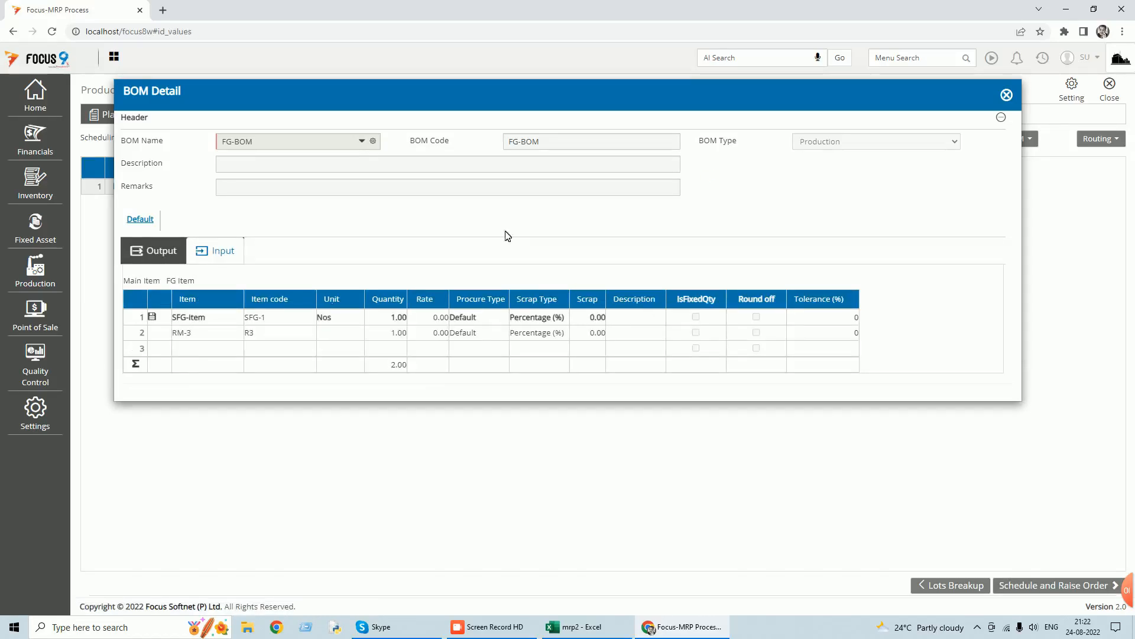
{"action": "left_click", "coordinate": [1006, 94]}
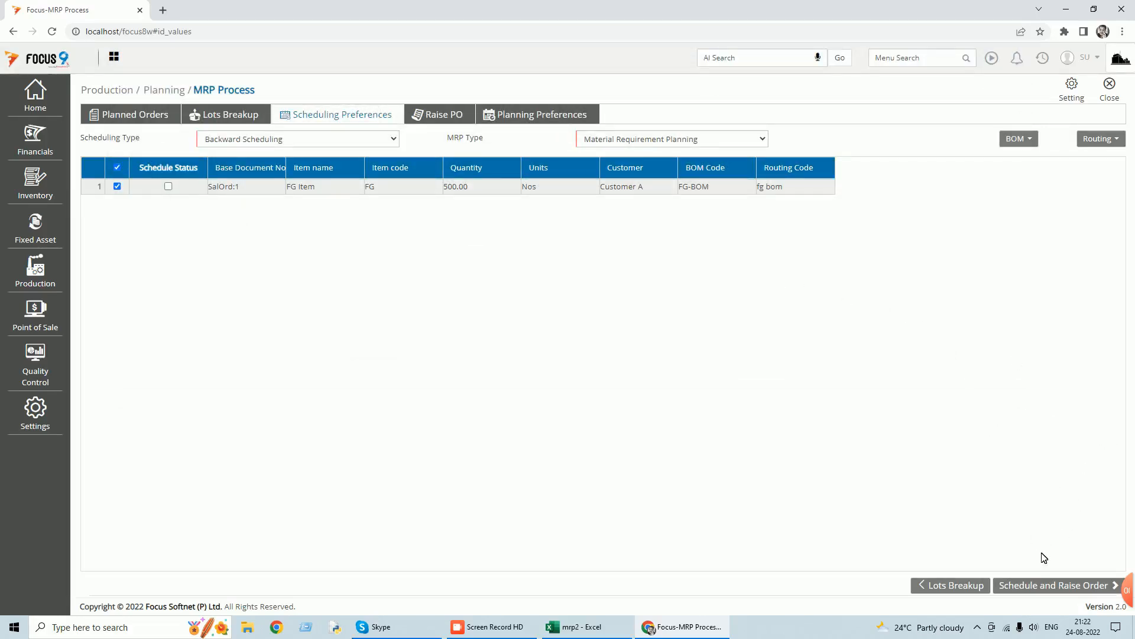
Try to schedule and raise the SalOrd:1 order, dismiss the scheduling options without choosing one, and close MRP Process.
{"action": "left_click", "coordinate": [1048, 590]}
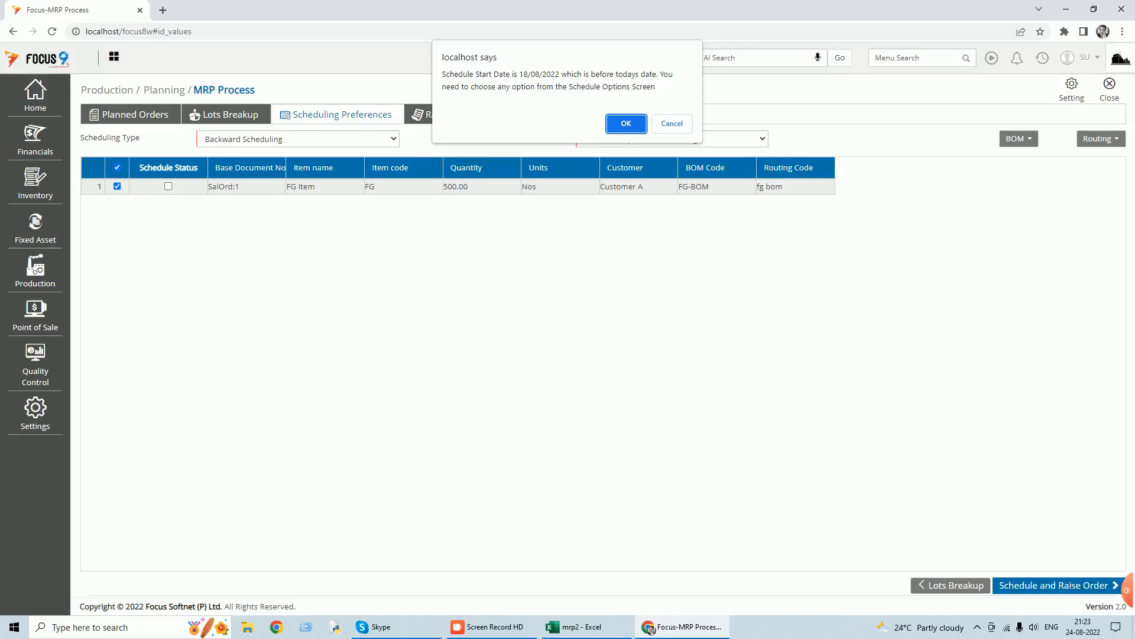
{"action": "left_click", "coordinate": [681, 126]}
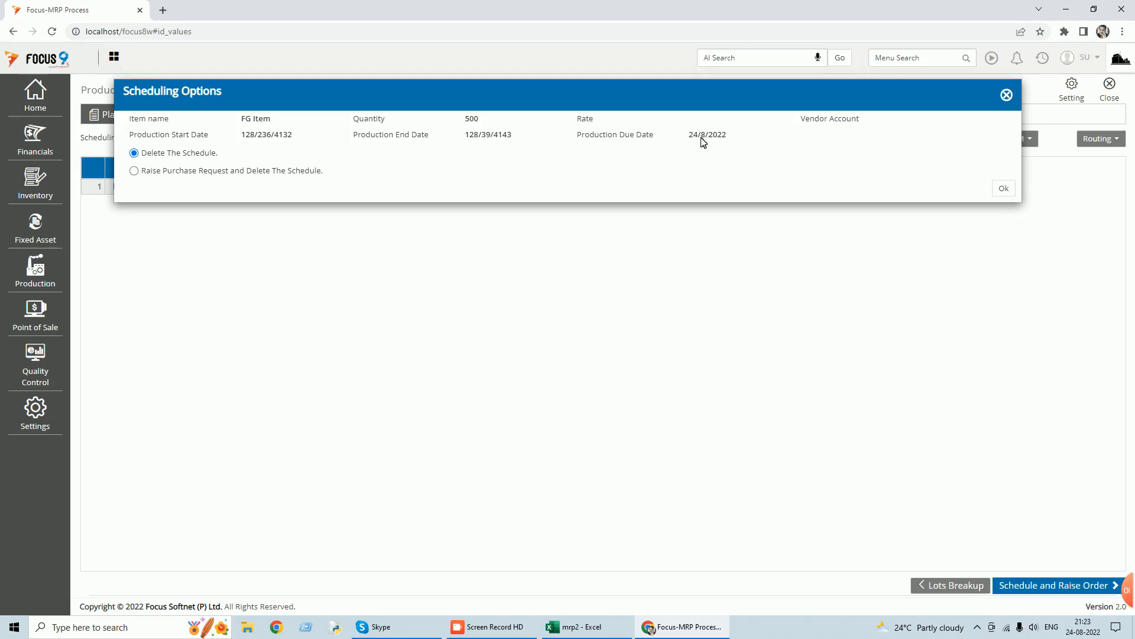
{"action": "left_click", "coordinate": [1007, 94]}
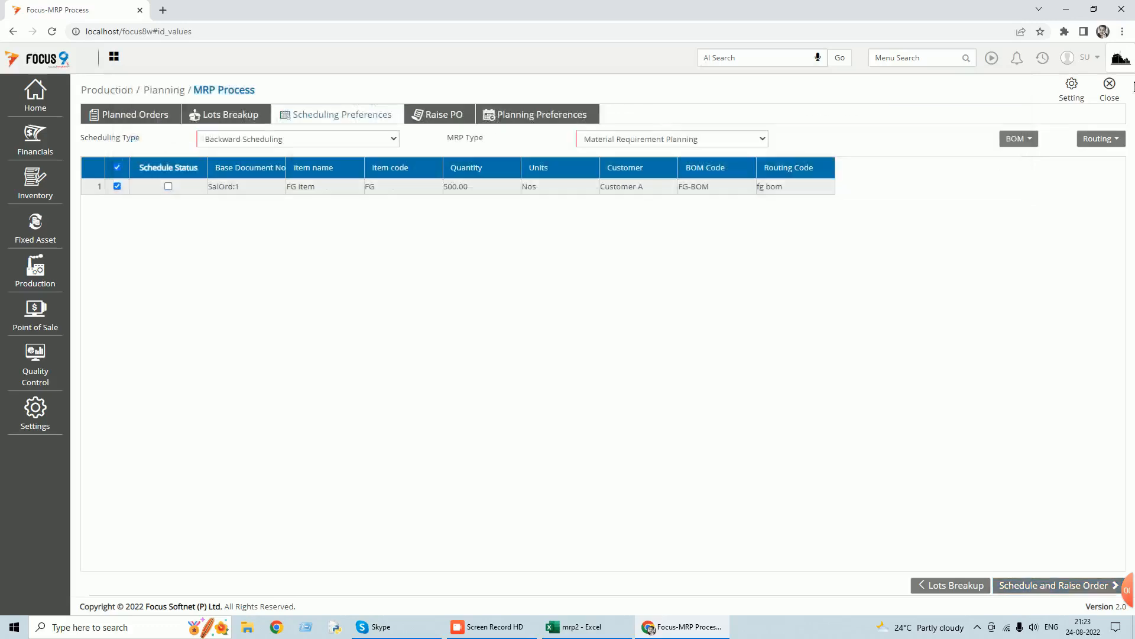
{"action": "left_click", "coordinate": [1110, 88]}
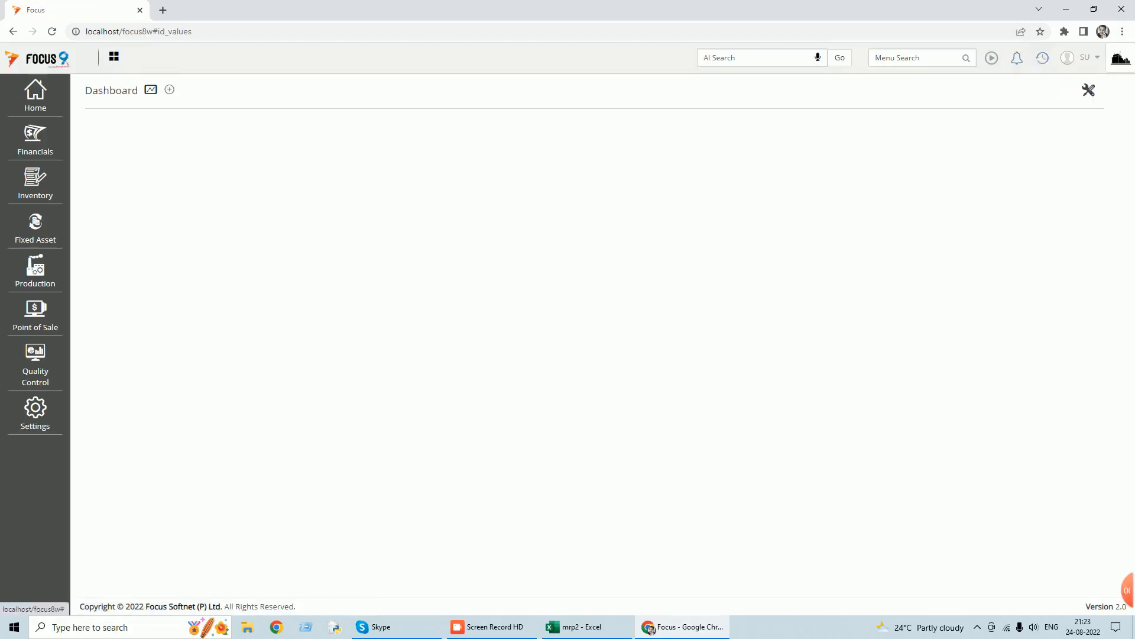
Open sales order 1 from the Sales Orders list for editing.
{"action": "type", "text": "sales or"}
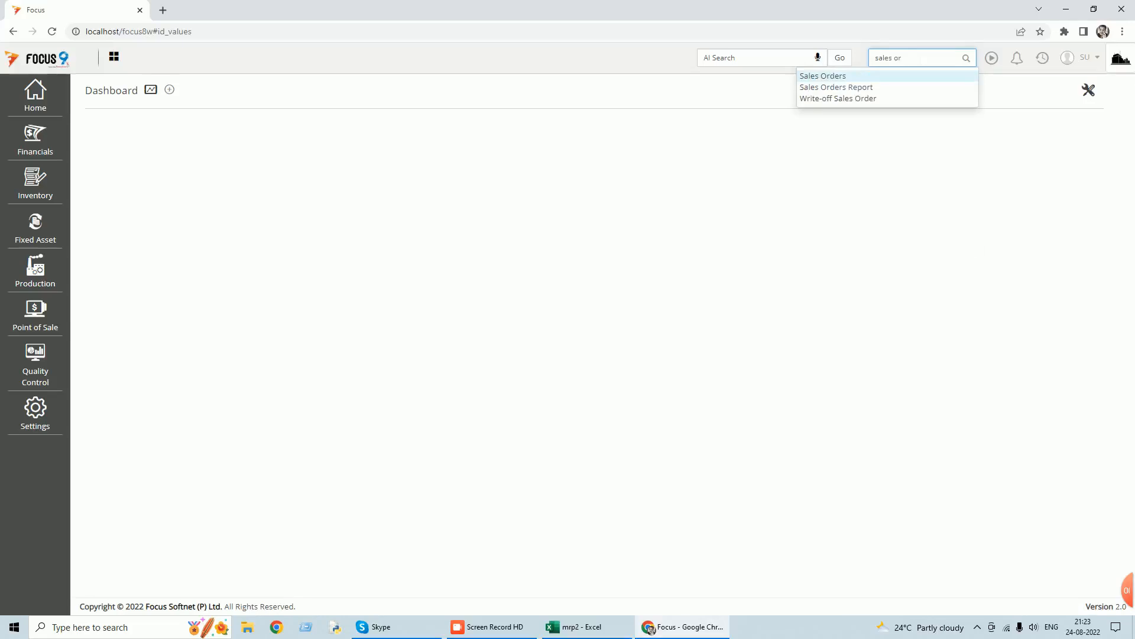
{"action": "left_click", "coordinate": [812, 77]}
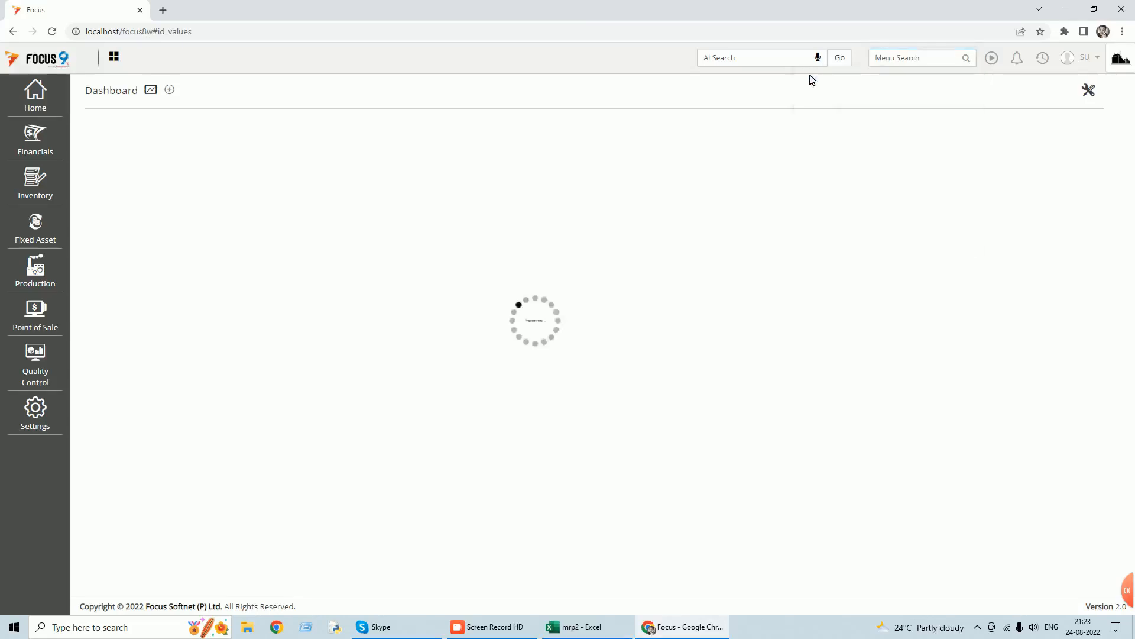
{"action": "double_click", "coordinate": [620, 183]}
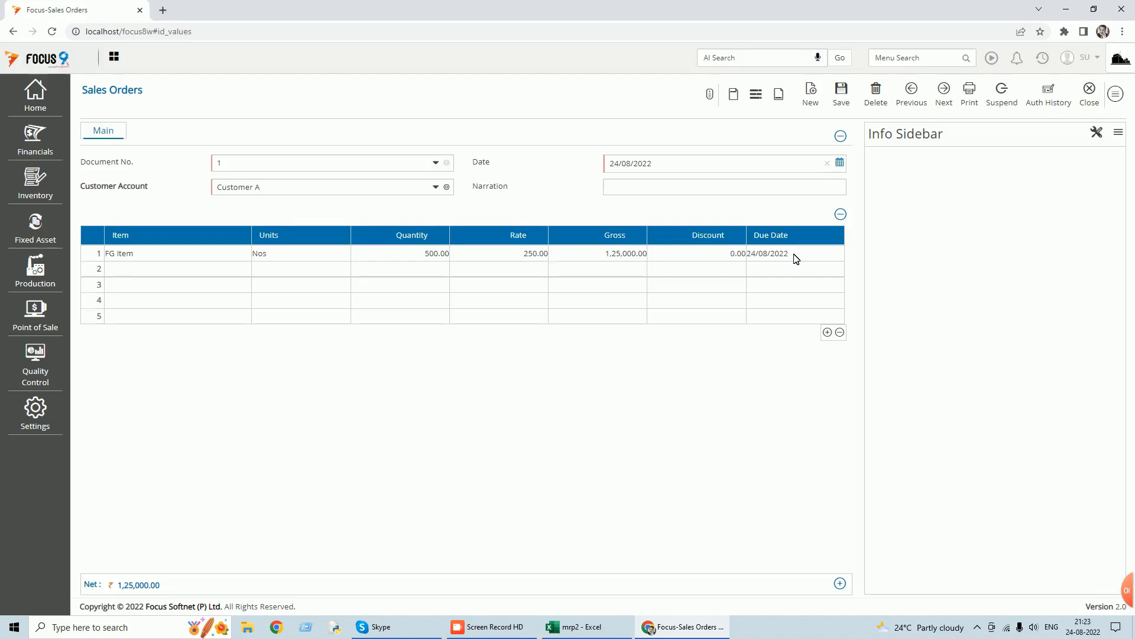
Set the FG Item line's due date to 30/09/2022, save the sales order and close Sales Orders.
{"action": "left_click", "coordinate": [796, 258]}
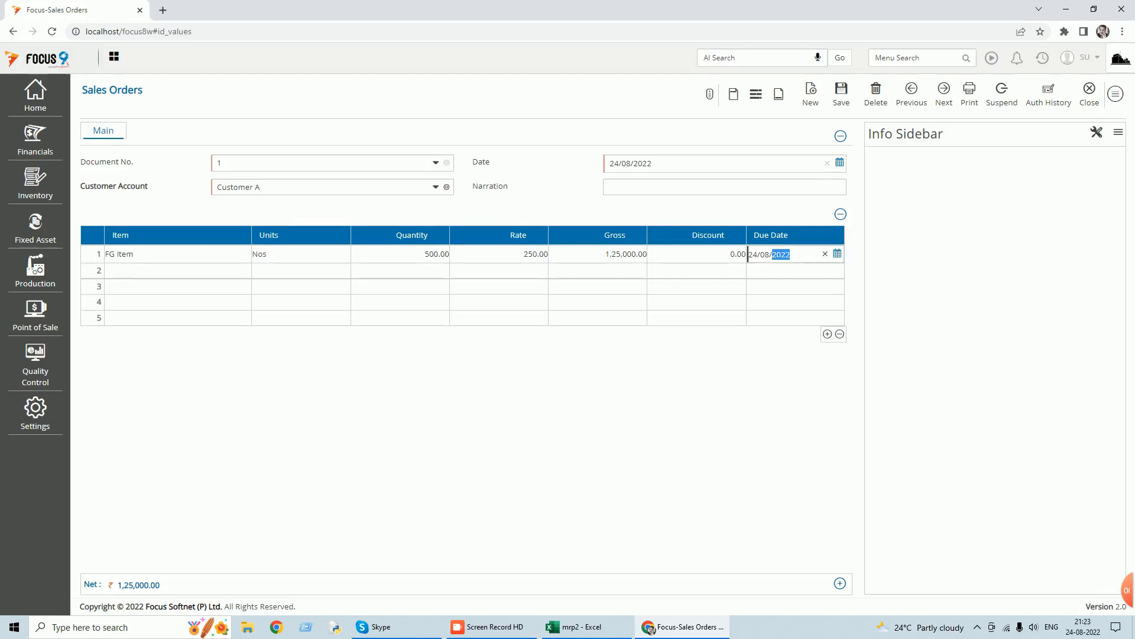
{"action": "left_click", "coordinate": [838, 254]}
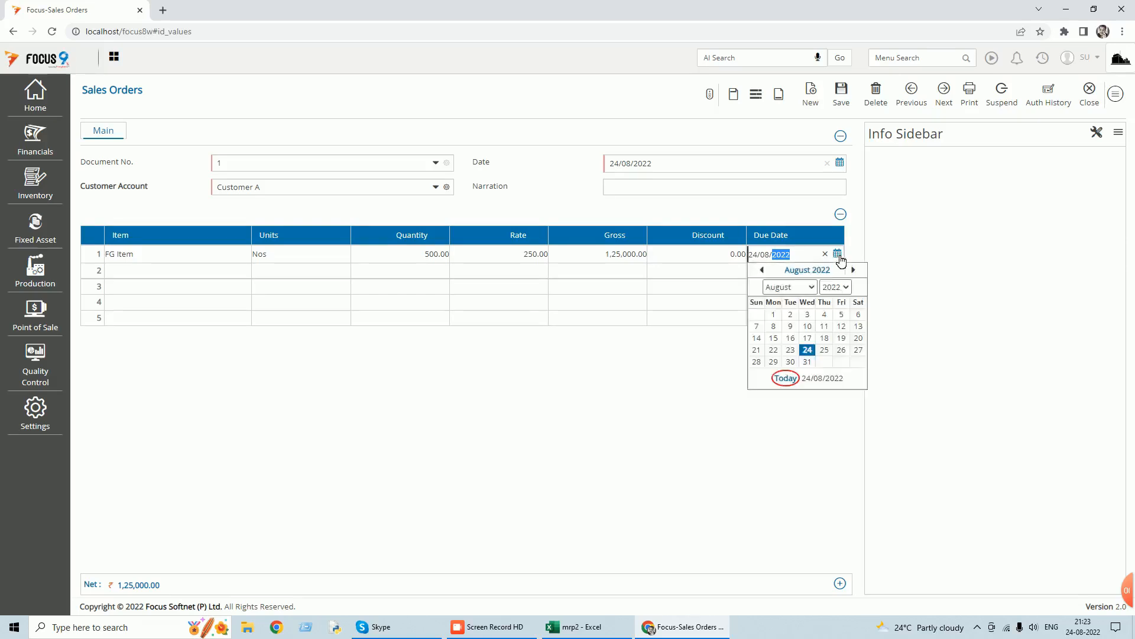
{"action": "left_click", "coordinate": [814, 288]}
{"action": "left_click", "coordinate": [792, 392]}
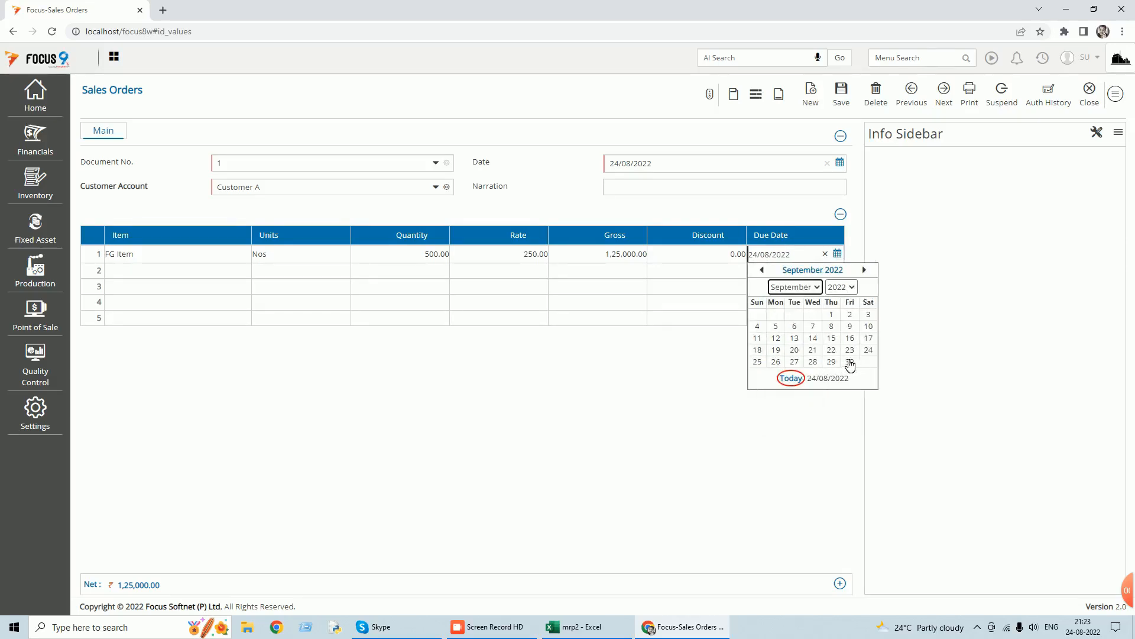
{"action": "left_click", "coordinate": [850, 361]}
{"action": "left_click", "coordinate": [841, 94]}
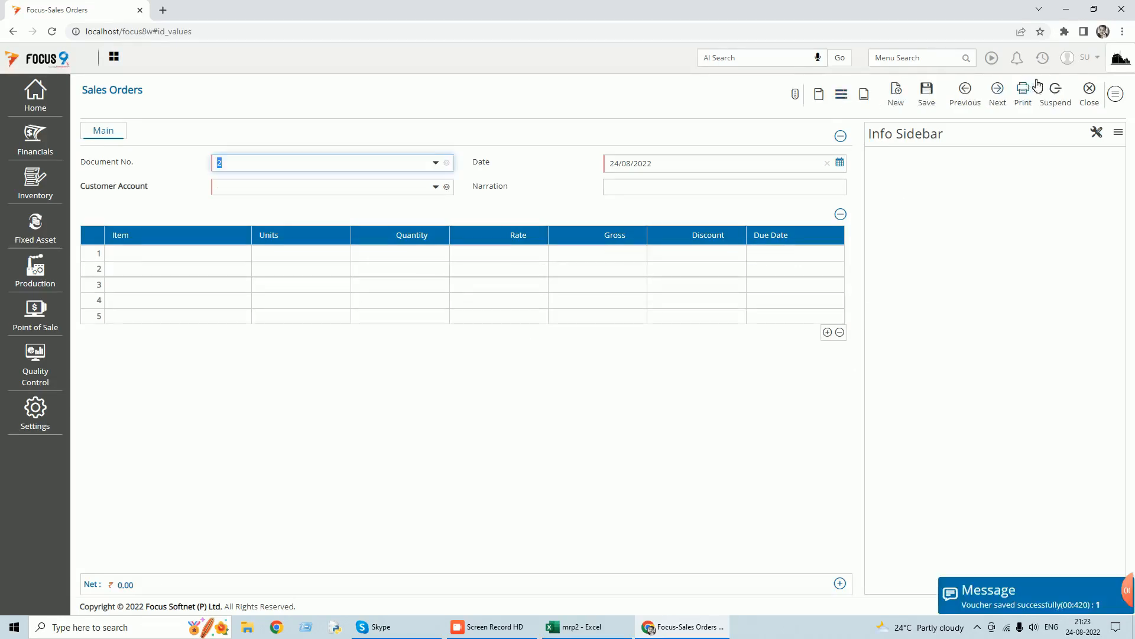
{"action": "left_click", "coordinate": [1091, 94]}
{"action": "left_click", "coordinate": [1108, 98]}
Reopen MRP Process, set the end date to 30/09/2022 and load all orders.
{"action": "left_click", "coordinate": [914, 57]}
{"action": "type", "text": "mrp"}
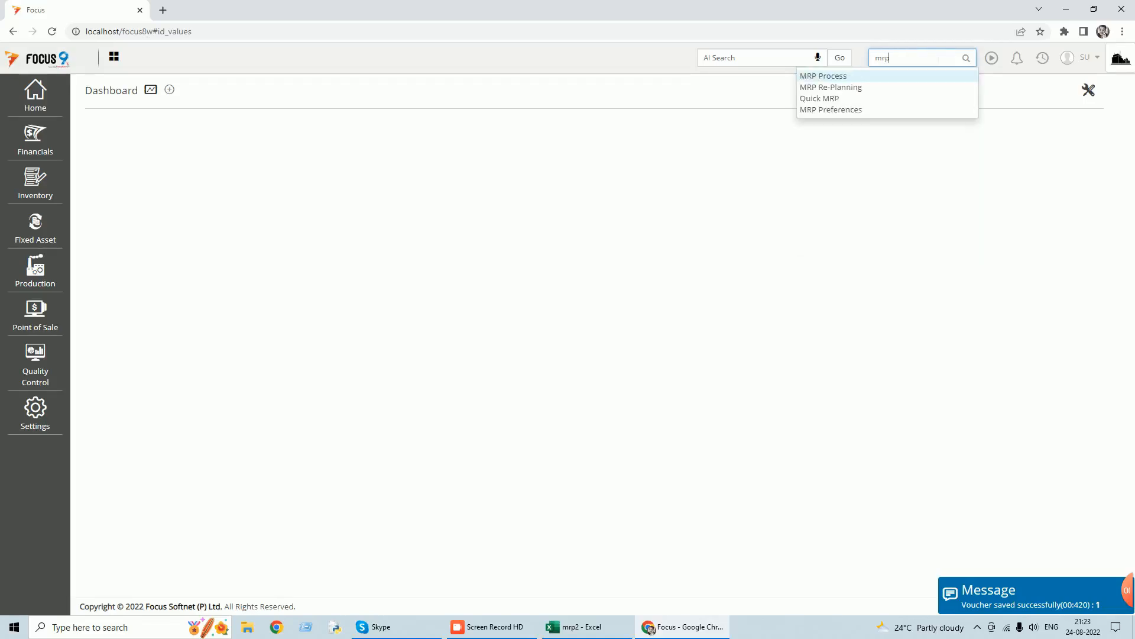
{"action": "left_click", "coordinate": [814, 76]}
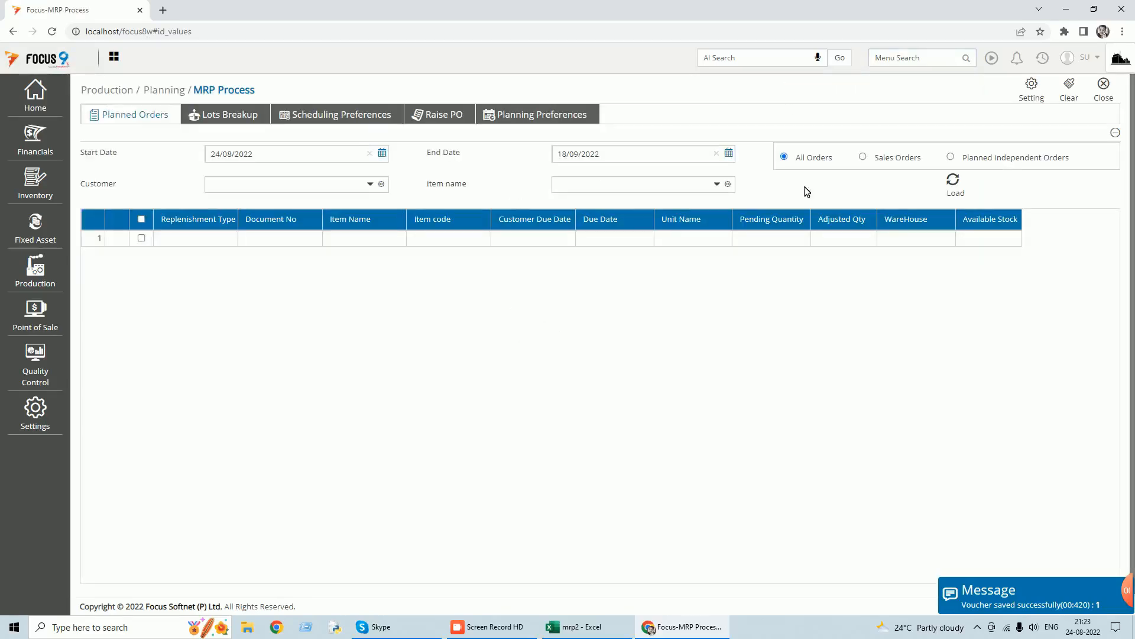
{"action": "left_click", "coordinate": [729, 153]}
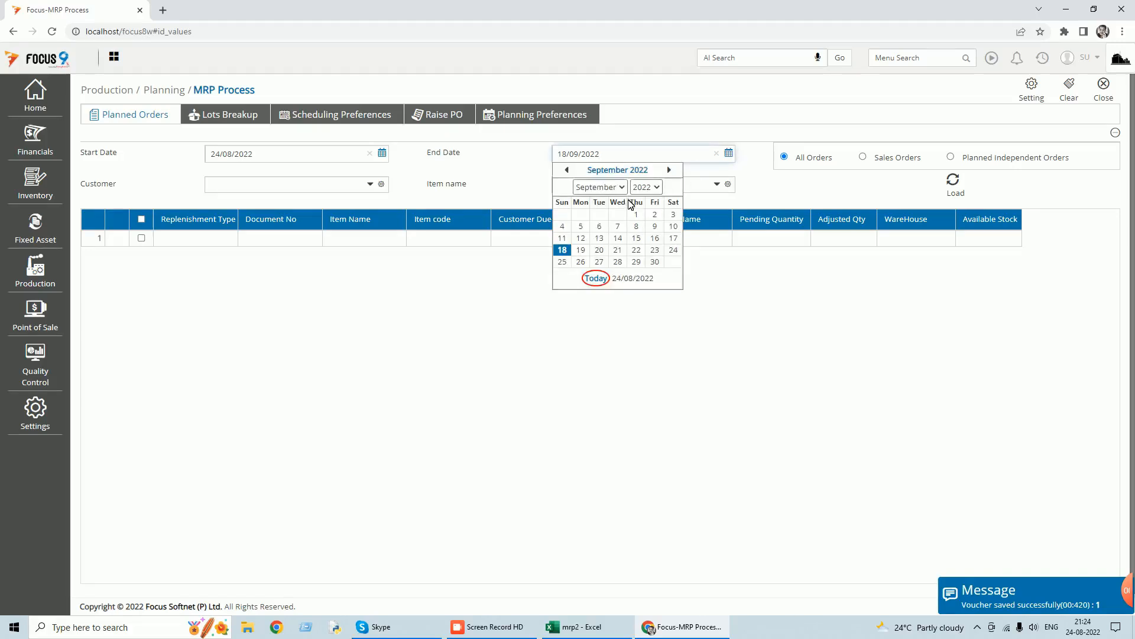
{"action": "left_click", "coordinate": [654, 262]}
{"action": "left_click", "coordinate": [953, 181]}
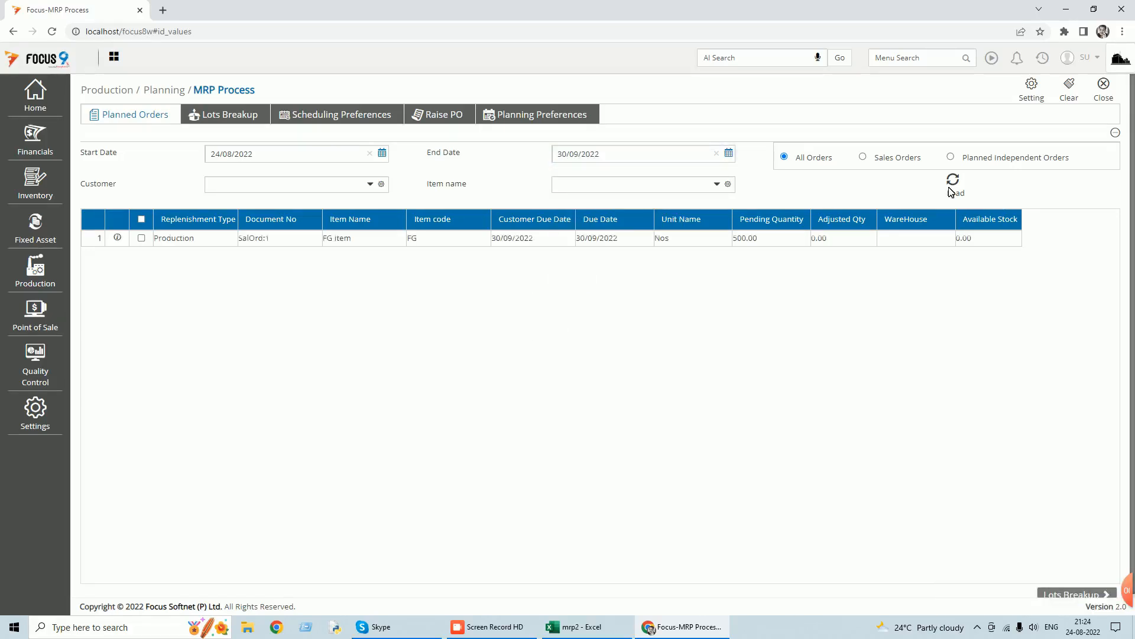
Select the SalOrd:1 order, apply the Order To Order item policy in its lots breakup, and continue to the scheduling preferences.
{"action": "left_click", "coordinate": [141, 237]}
{"action": "left_click", "coordinate": [1092, 596]}
{"action": "left_click", "coordinate": [603, 208]}
{"action": "left_click", "coordinate": [504, 264]}
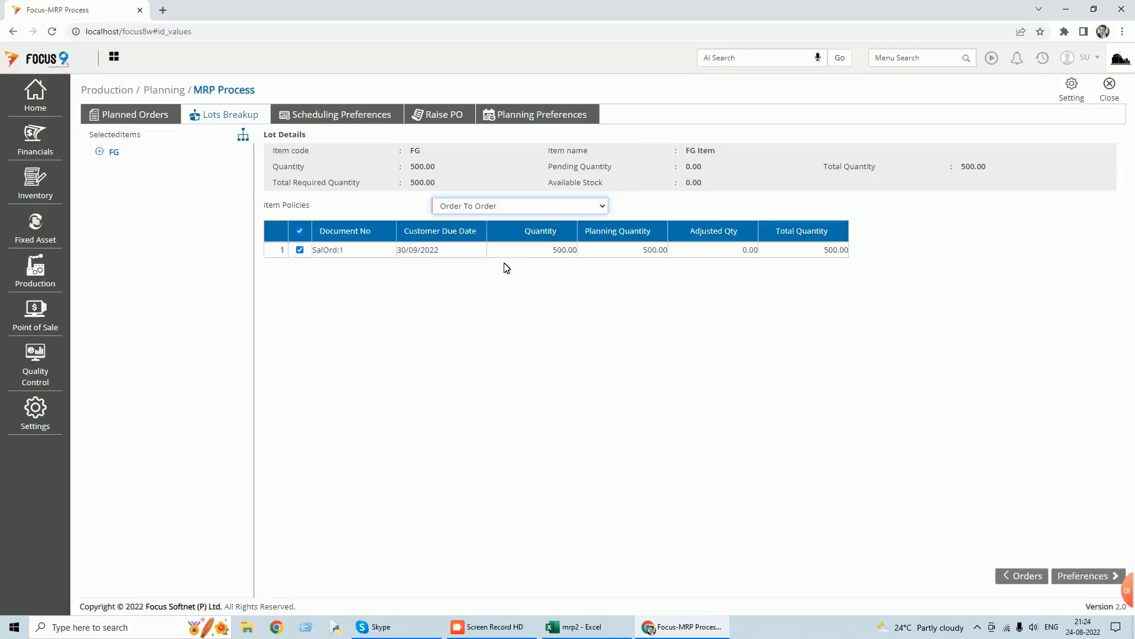
{"action": "left_click", "coordinate": [1109, 576]}
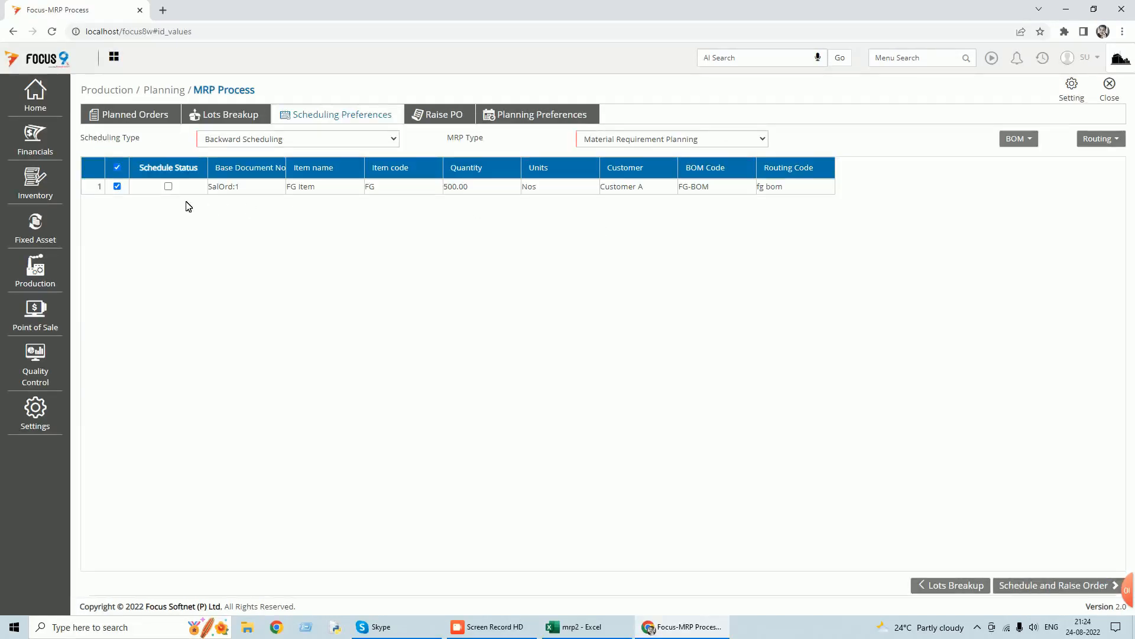
Schedule and raise the FG Item order with backward scheduling, and review the Work Center-B schedule through to its end.
{"action": "left_click", "coordinate": [1058, 587]}
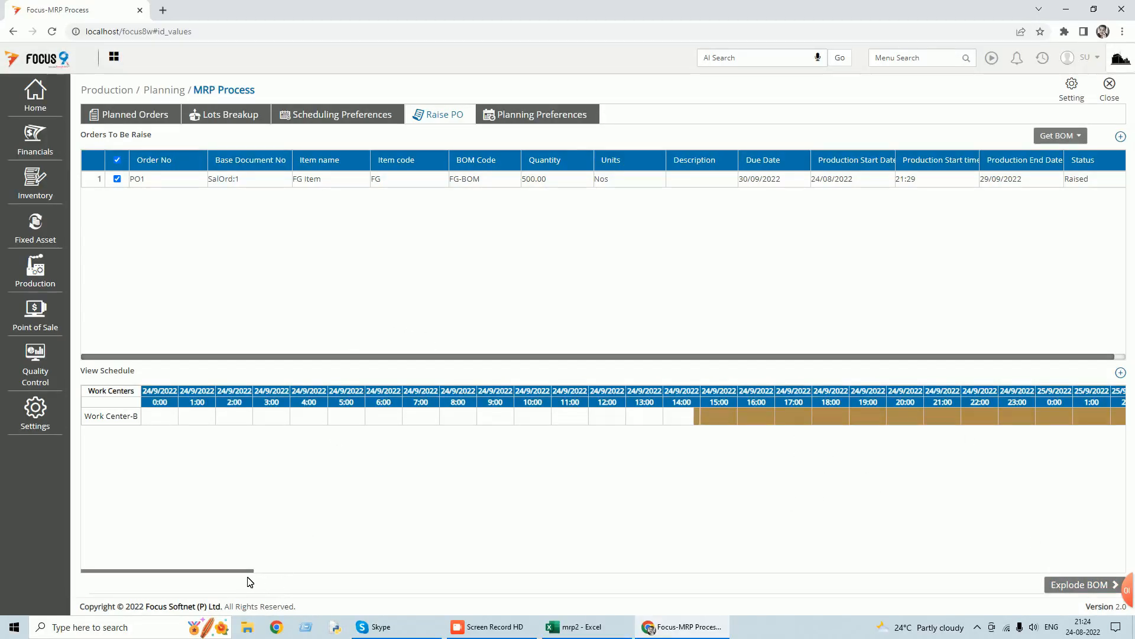
{"action": "left_click_drag", "start_coordinate": [247, 576], "coordinate": [328, 576]}
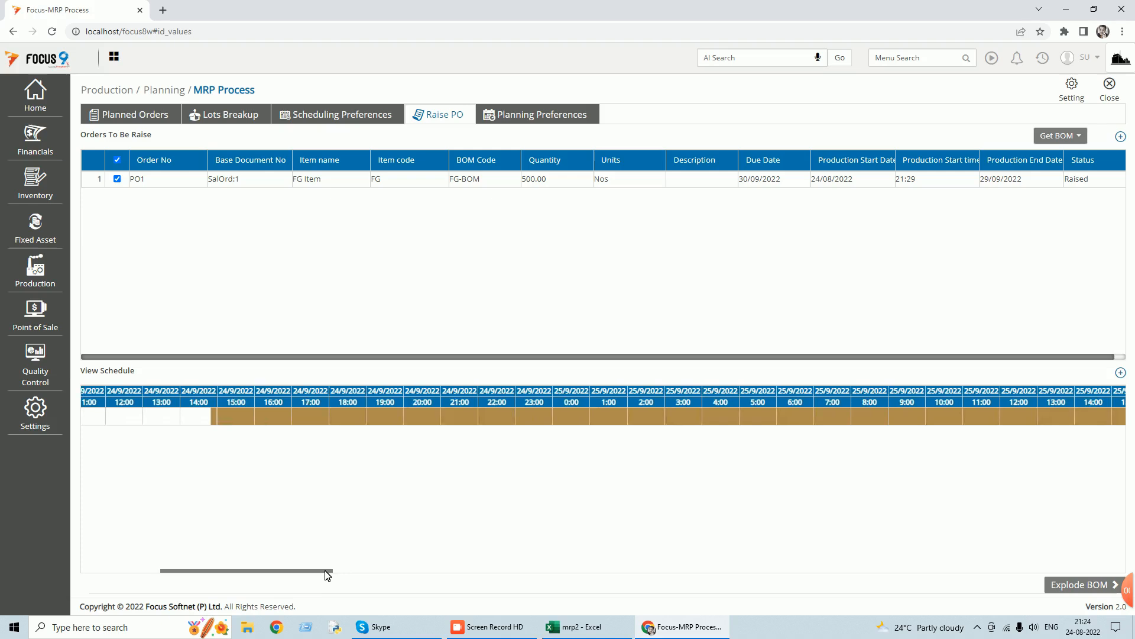
{"action": "left_click_drag", "start_coordinate": [327, 575], "coordinate": [1022, 574]}
{"action": "mouse_move", "coordinate": [593, 418]}
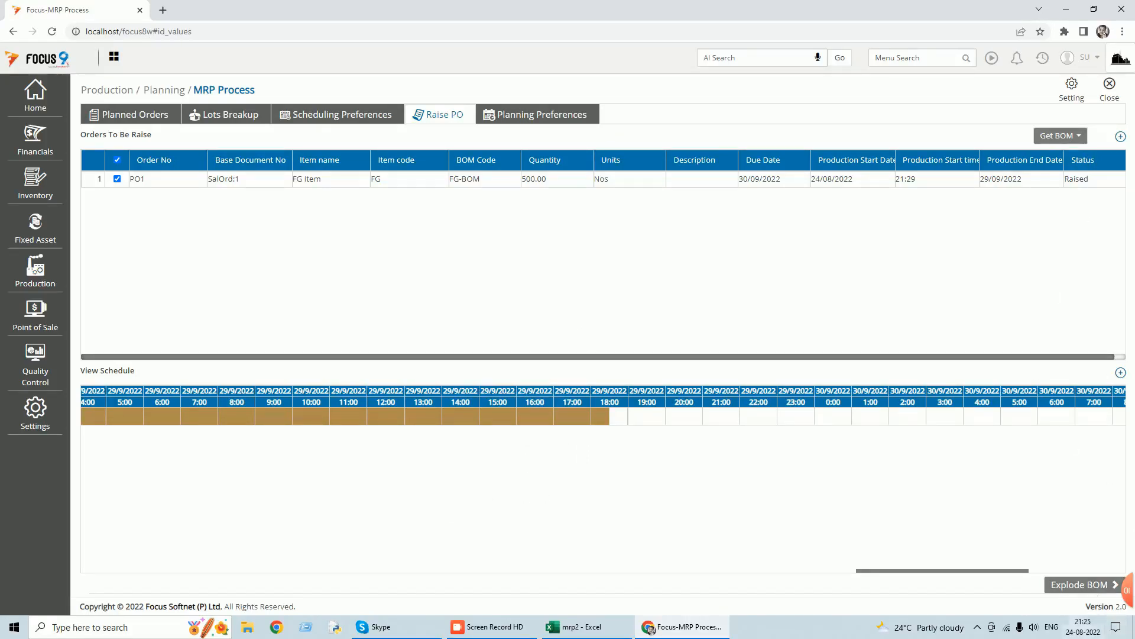
Explode the BOM of raised order PO1 and check the available order types, keeping Raise Dependent Requirements.
{"action": "left_click", "coordinate": [1096, 586]}
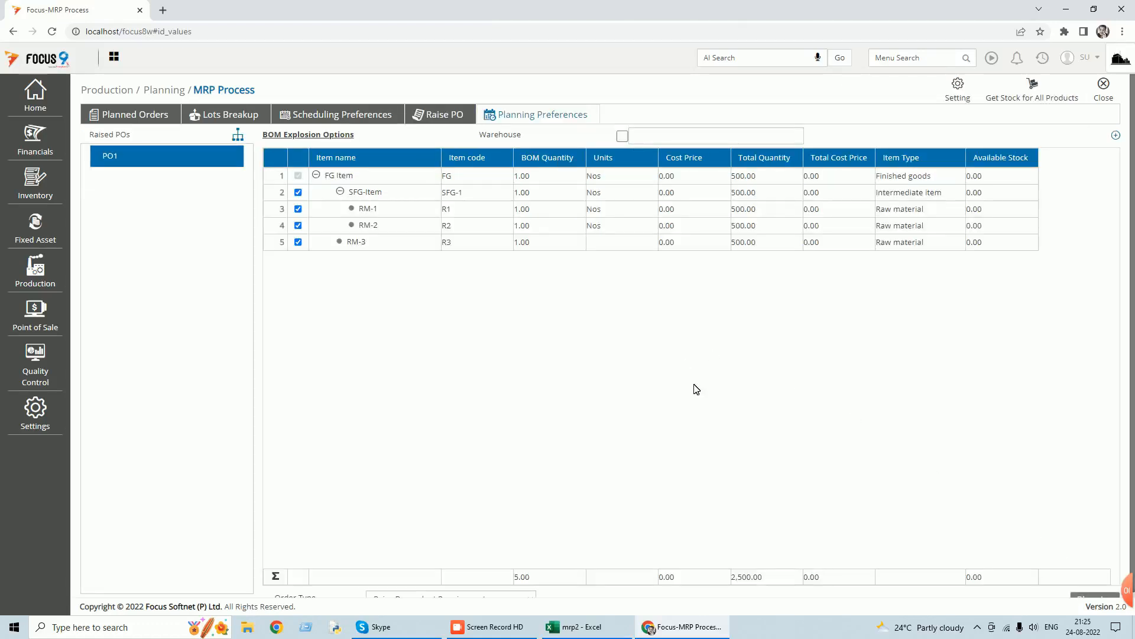
{"action": "scroll", "coordinate": [1112, 428], "scroll_direction": "down", "scroll_amount": 1}
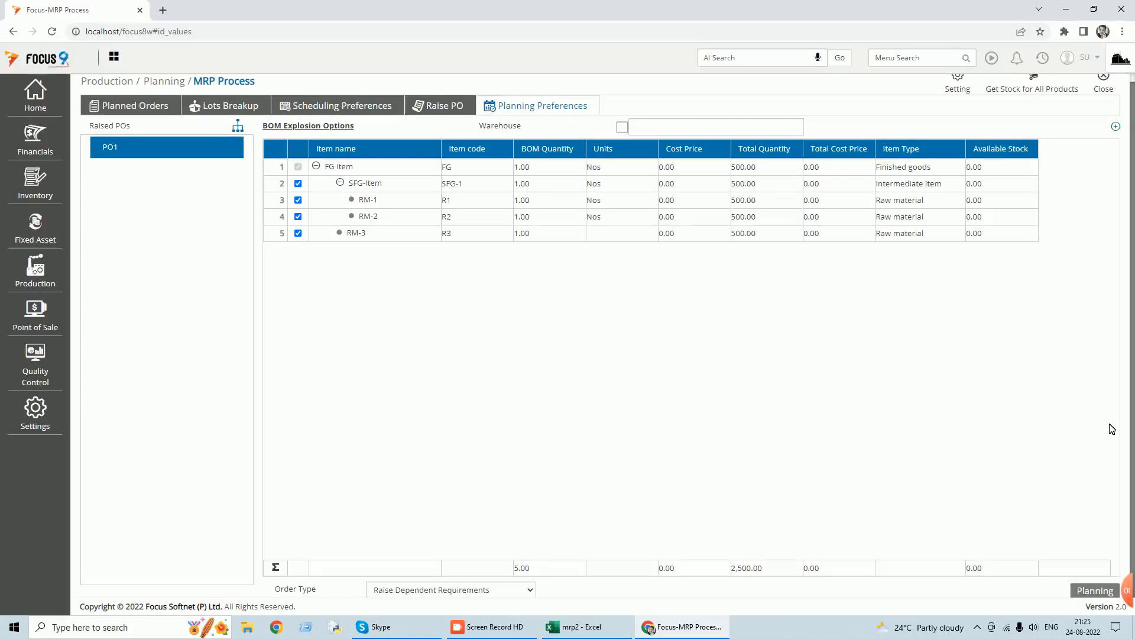
{"action": "left_click", "coordinate": [530, 591]}
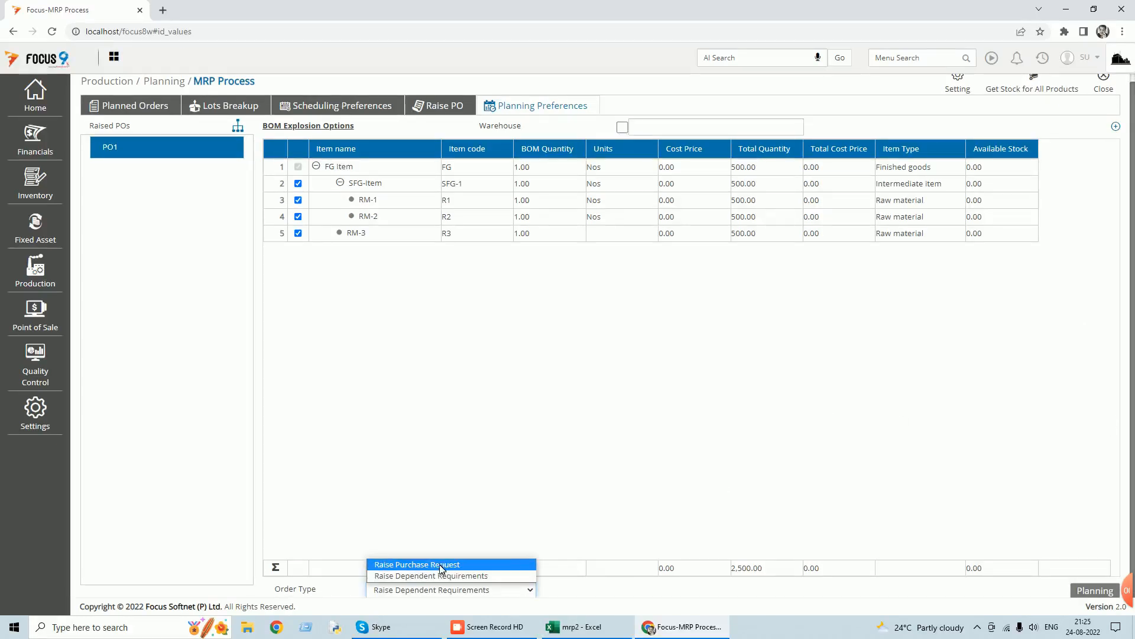
{"action": "left_click", "coordinate": [842, 347]}
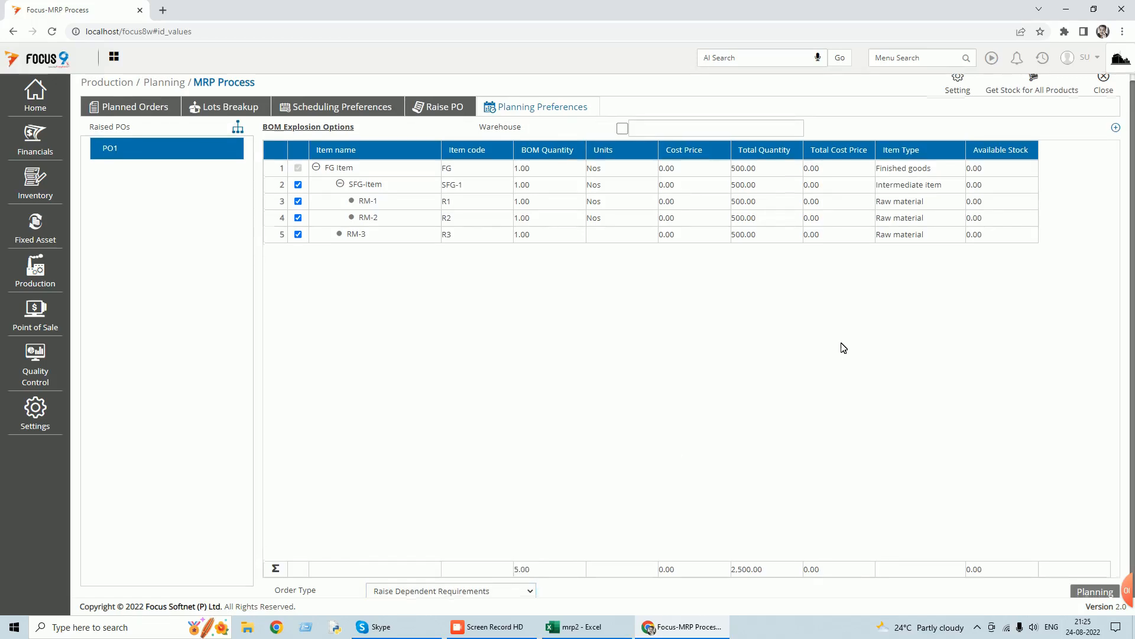
{"action": "scroll", "coordinate": [842, 348], "scroll_direction": "up", "scroll_amount": 1}
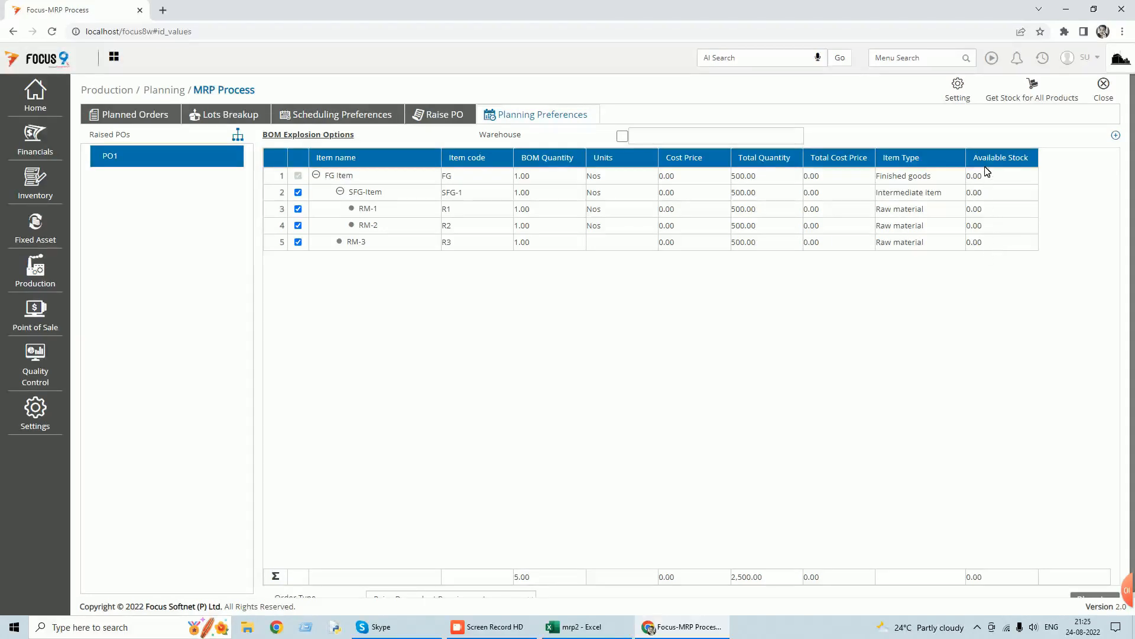
Restrict the BOM explosion warehouse to Main Stores and get the stock for all products.
{"action": "left_click", "coordinate": [623, 137]}
{"action": "left_click", "coordinate": [775, 139]}
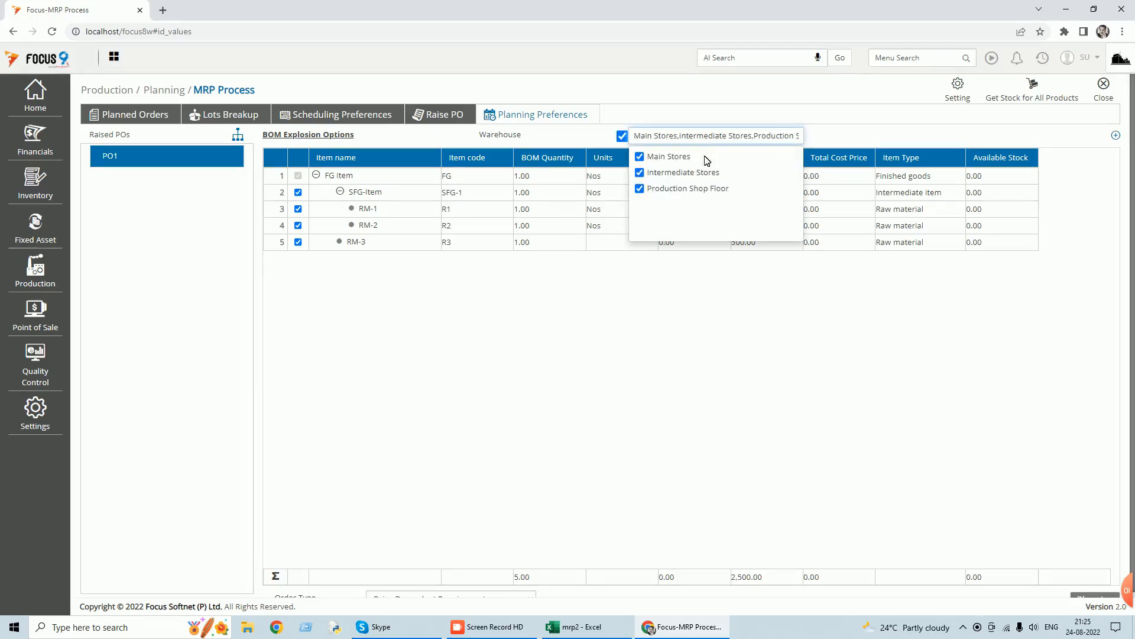
{"action": "left_click", "coordinate": [639, 157]}
{"action": "left_click", "coordinate": [640, 173]}
{"action": "left_click", "coordinate": [639, 189]}
{"action": "left_click", "coordinate": [639, 157]}
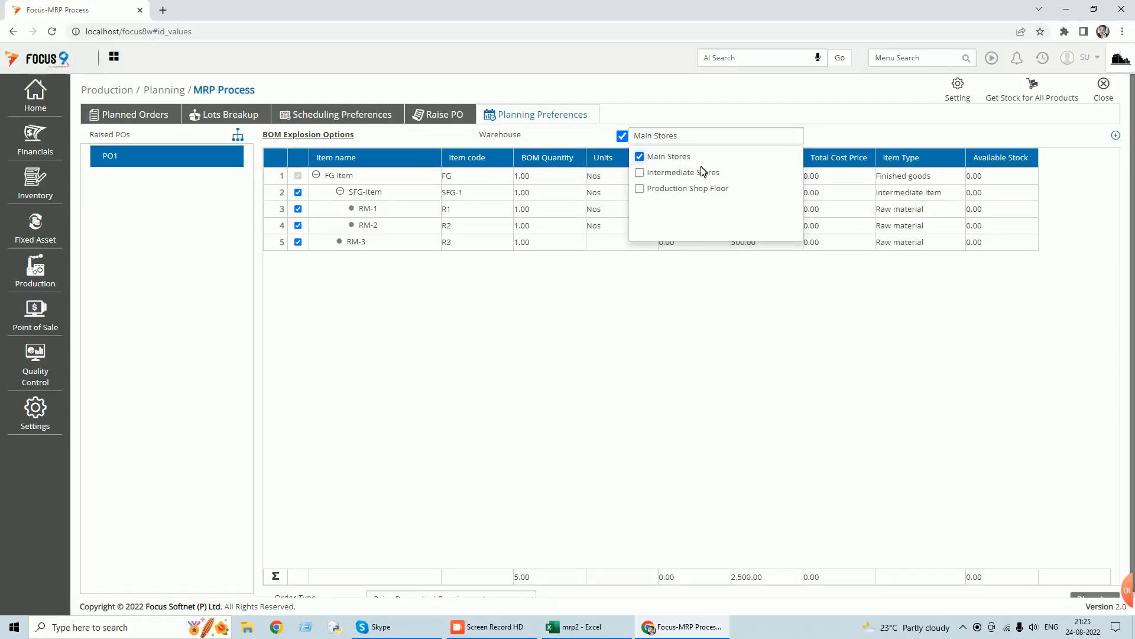
{"action": "left_click", "coordinate": [1019, 124]}
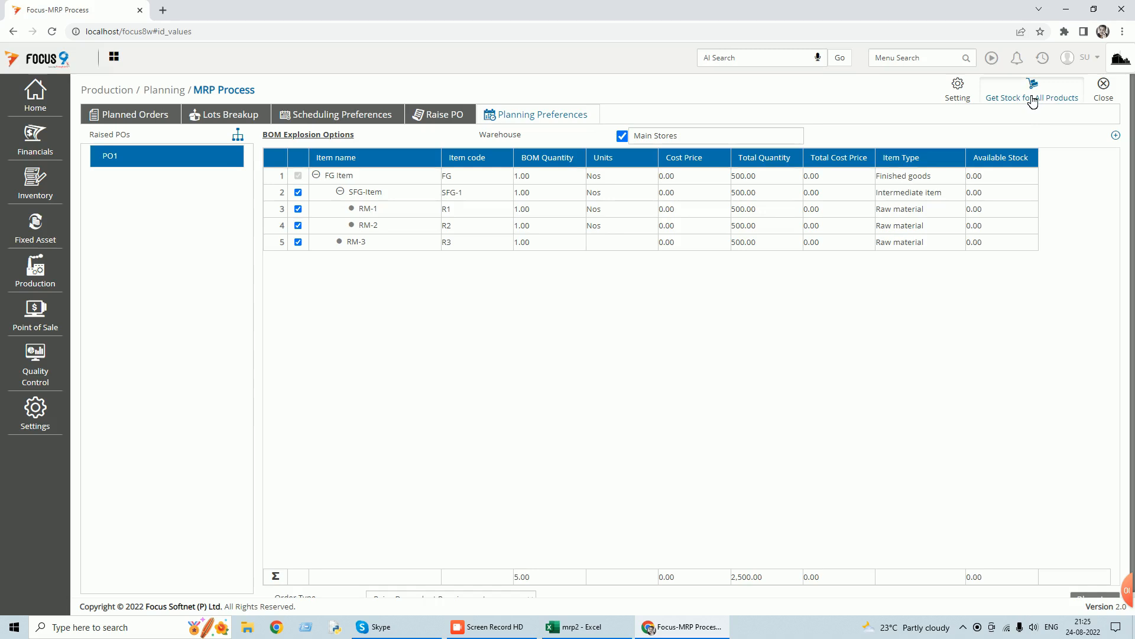
{"action": "left_click", "coordinate": [1032, 100]}
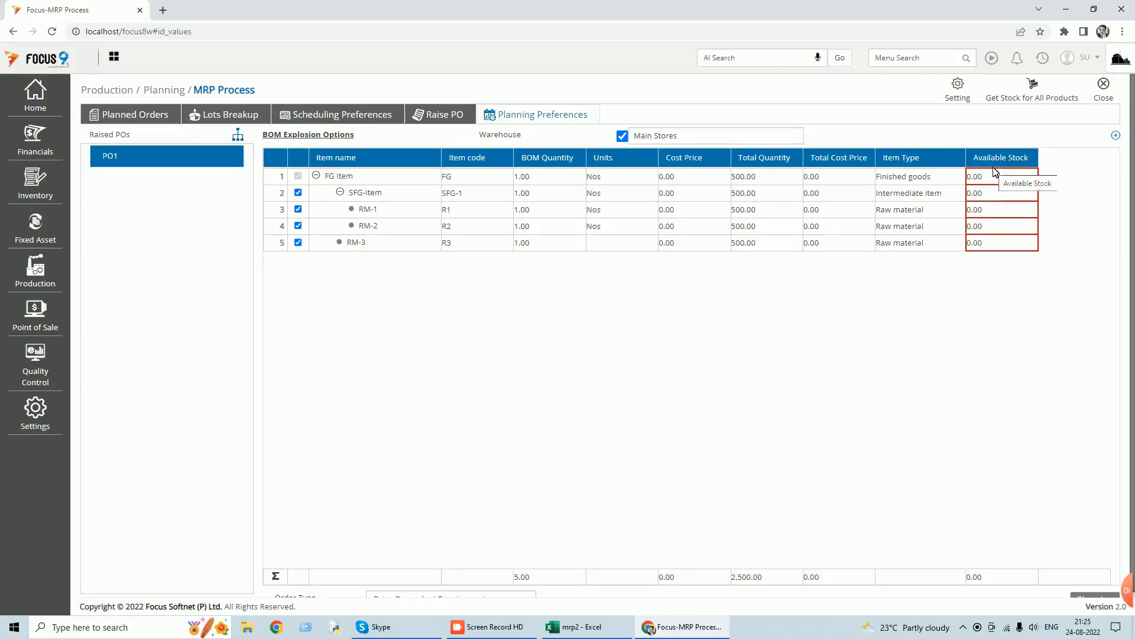
Set the BOM explosion's order type to Raise Purchase Request and run planning and MRP planning for PO1 with order-wise quantity.
{"action": "scroll", "coordinate": [969, 279], "scroll_direction": "down", "scroll_amount": 1}
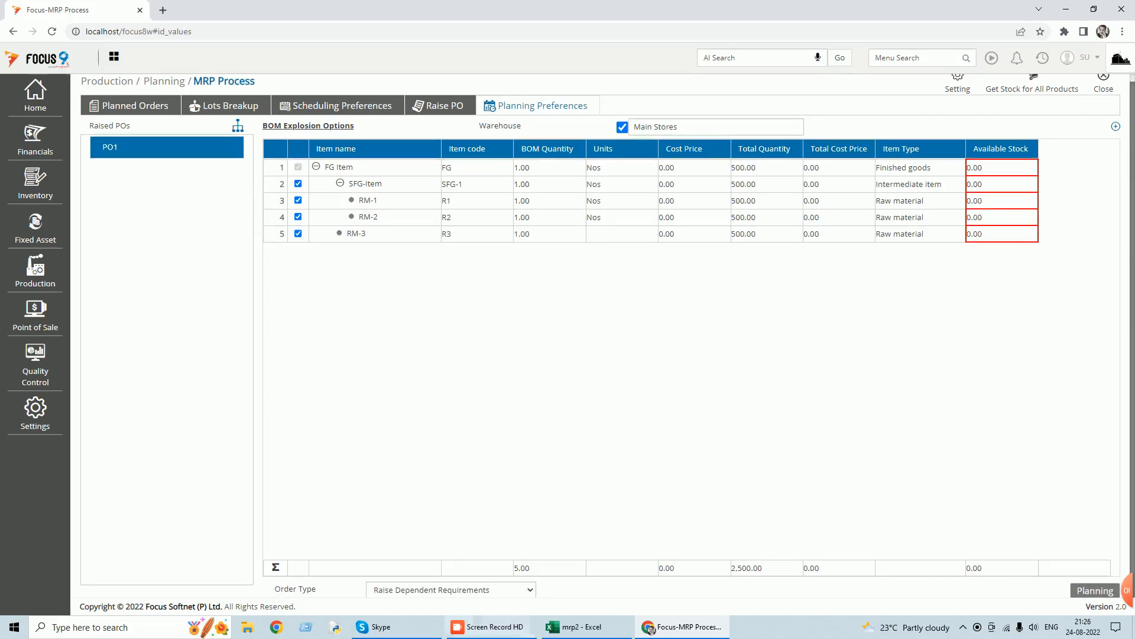
{"action": "left_click", "coordinate": [532, 592]}
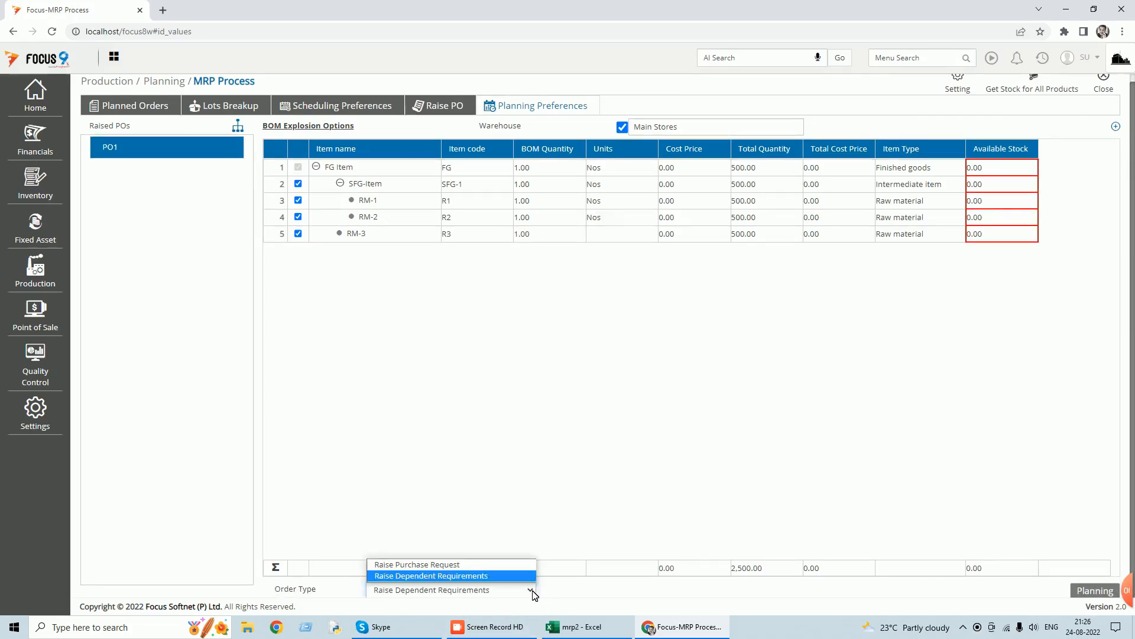
{"action": "left_click", "coordinate": [470, 563]}
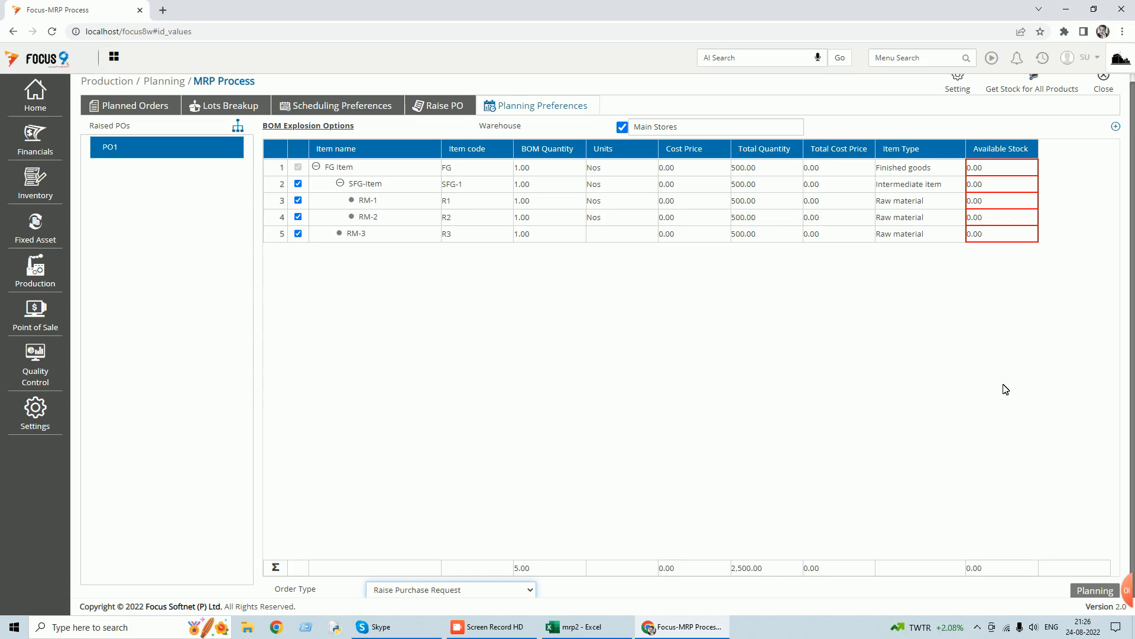
{"action": "scroll", "coordinate": [797, 213], "scroll_direction": "up", "scroll_amount": 1}
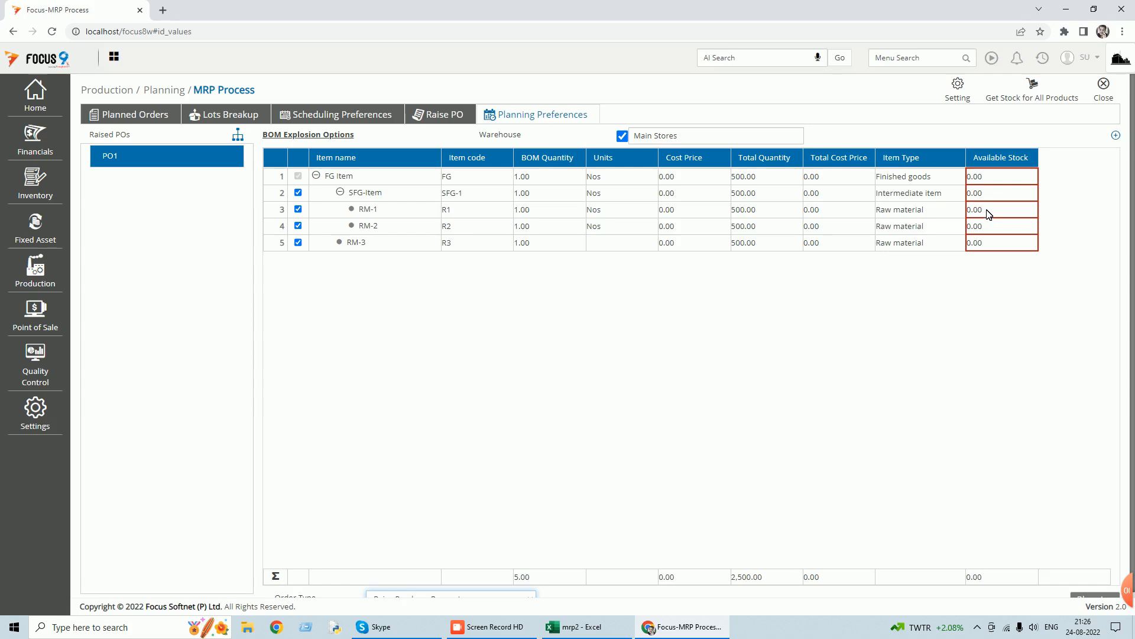
{"action": "scroll", "coordinate": [992, 373], "scroll_direction": "down", "scroll_amount": 1}
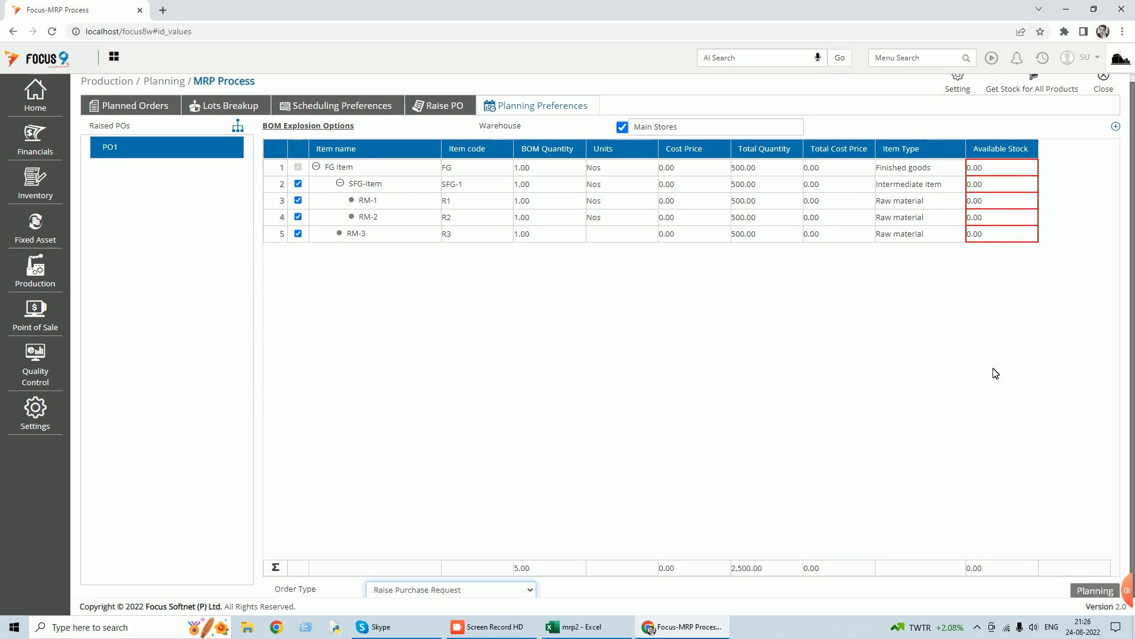
{"action": "left_click", "coordinate": [1096, 591]}
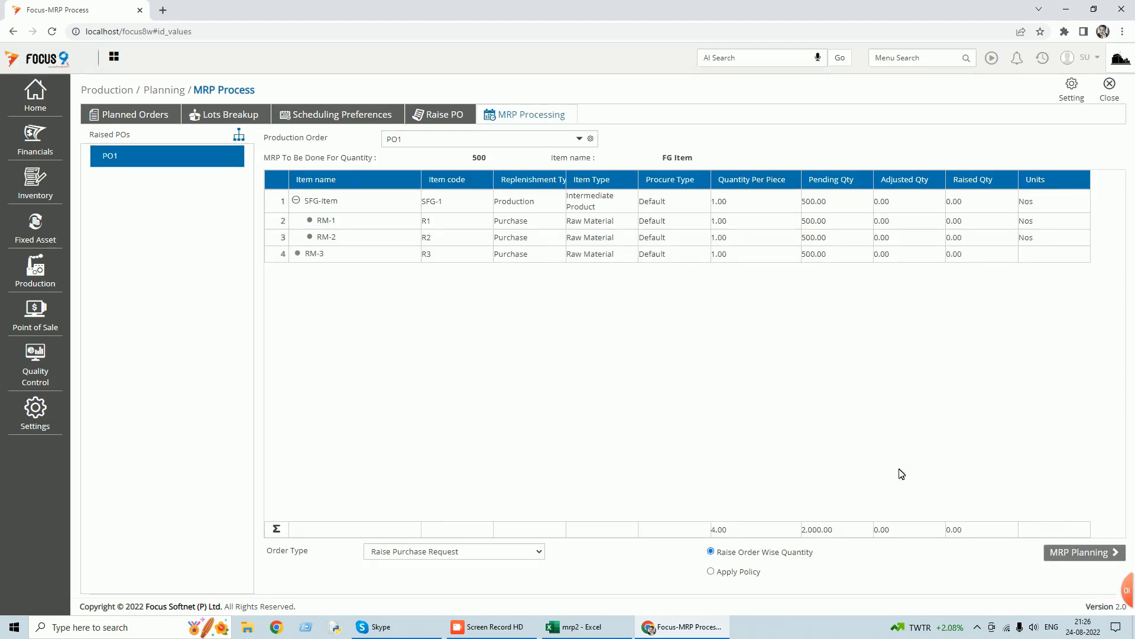
{"action": "left_click", "coordinate": [1087, 557]}
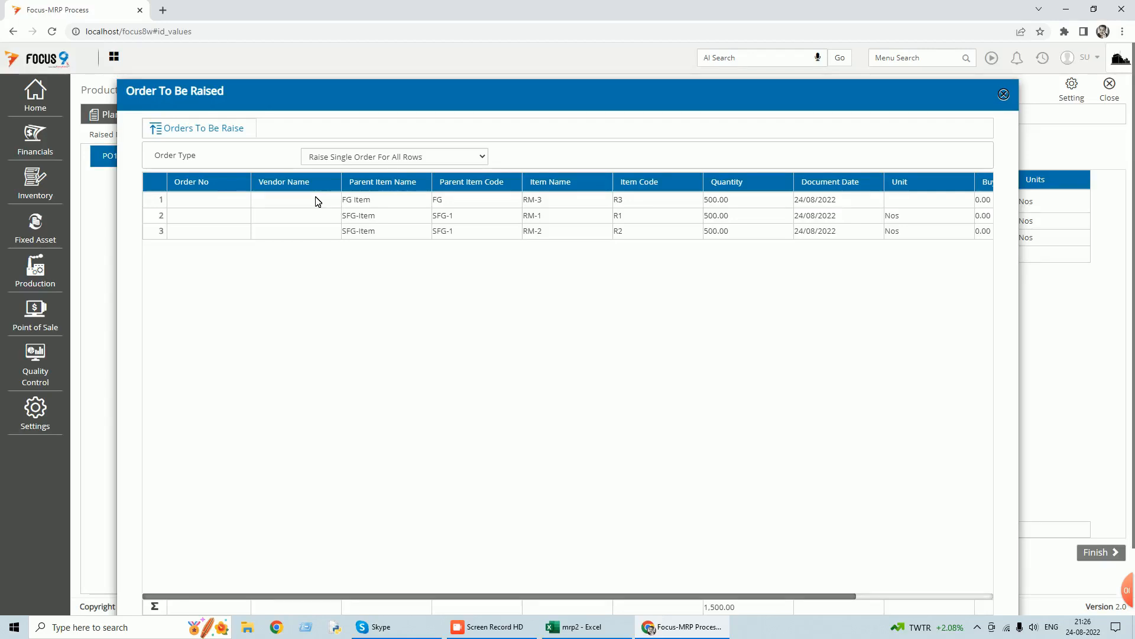
Raise the indents with Raise One Order For Every Row, then finish and close the MRP process.
{"action": "left_click", "coordinate": [480, 157]}
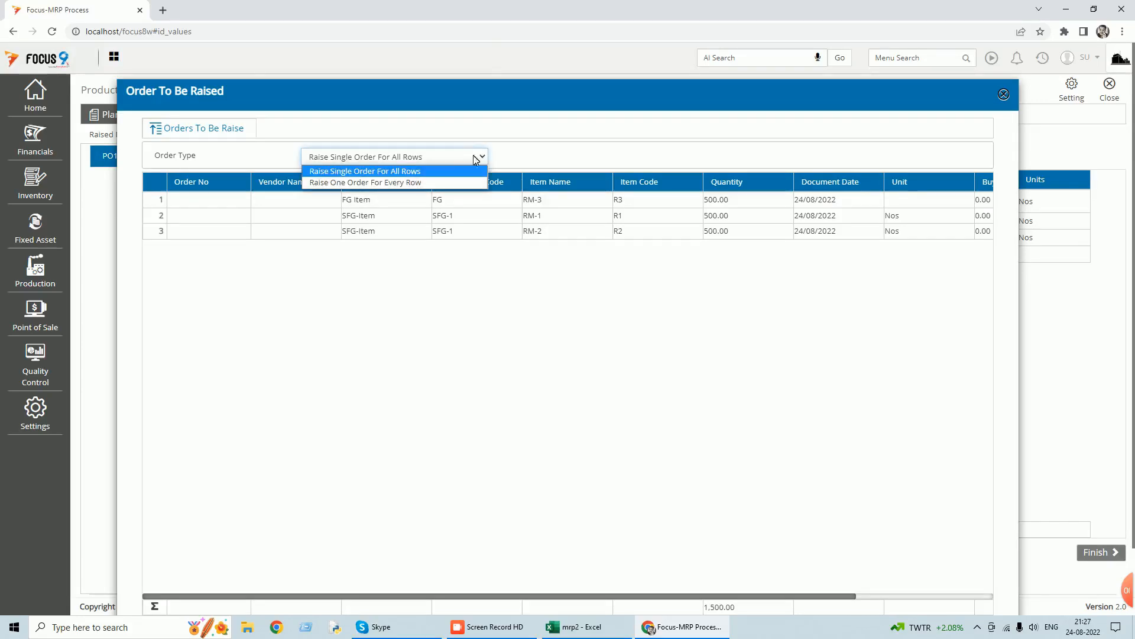
{"action": "left_click", "coordinate": [392, 183]}
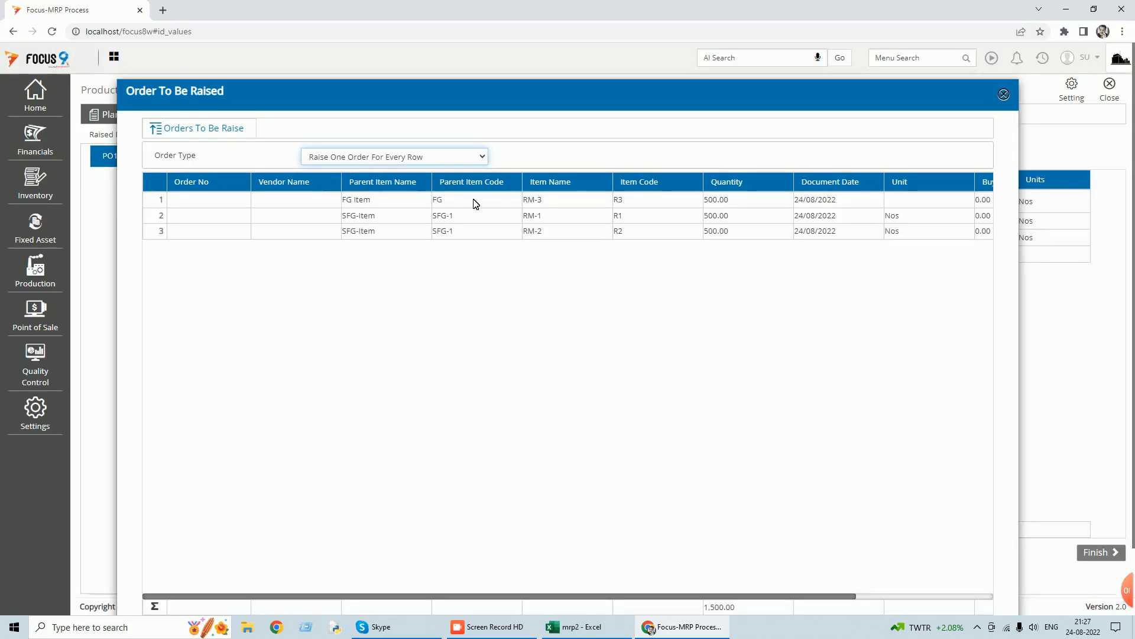
{"action": "scroll", "coordinate": [705, 537], "scroll_direction": "down", "scroll_amount": 2}
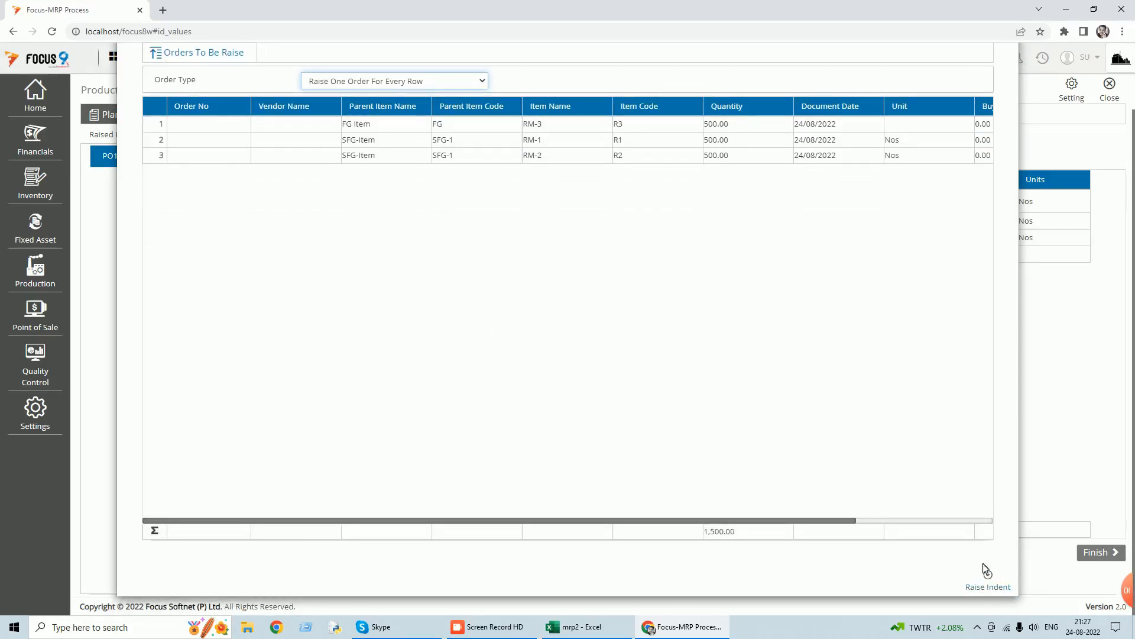
{"action": "left_click", "coordinate": [994, 588]}
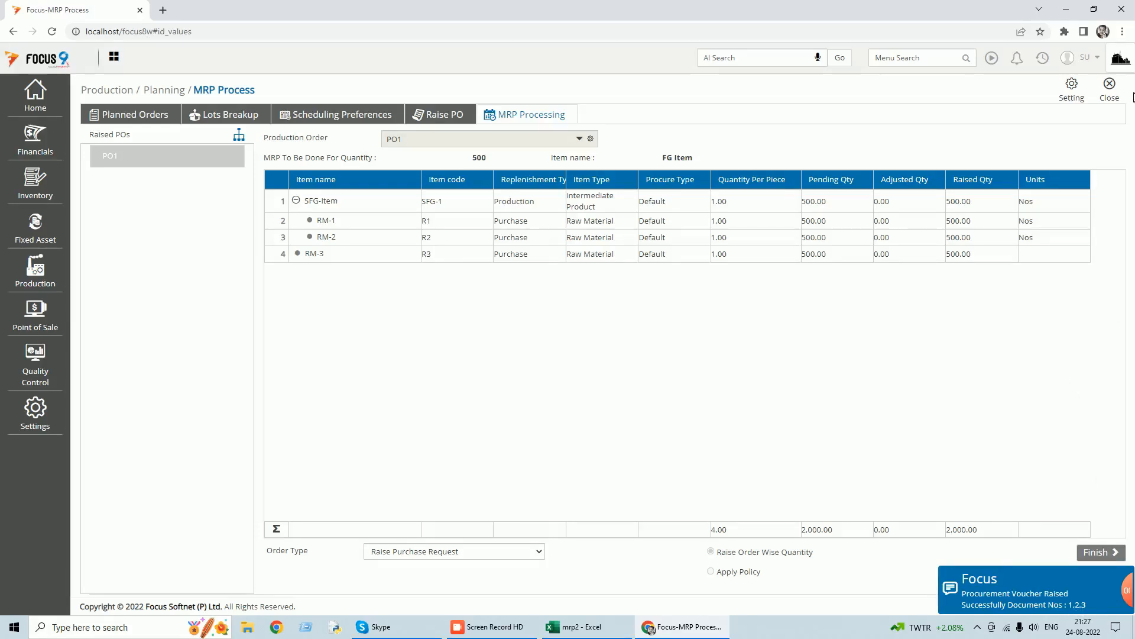
{"action": "left_click", "coordinate": [1114, 559]}
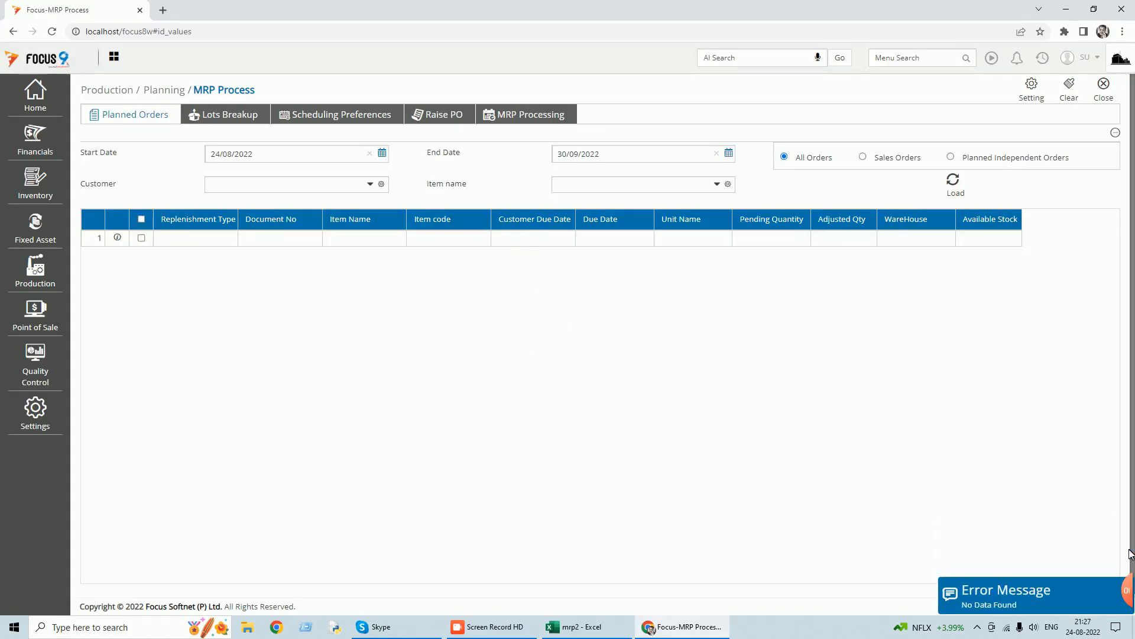
{"action": "left_click", "coordinate": [1104, 84]}
Find the Material Requisition transaction and review its raised vouchers for date, balance and link status.
{"action": "left_click", "coordinate": [922, 58]}
{"action": "type", "text": "pur"}
{"action": "key", "text": "BackSpace"}
{"action": "key", "text": "BackSpace"}
{"action": "key", "text": "BackSpace"}
{"action": "type", "text": "ma"}
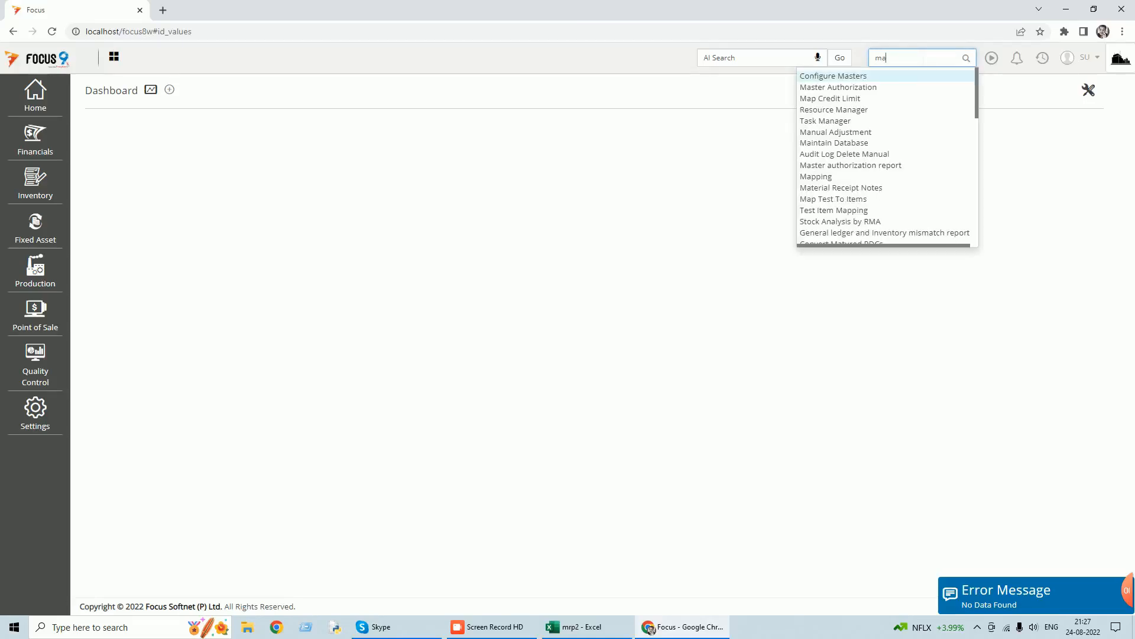
{"action": "type", "text": "teria"}
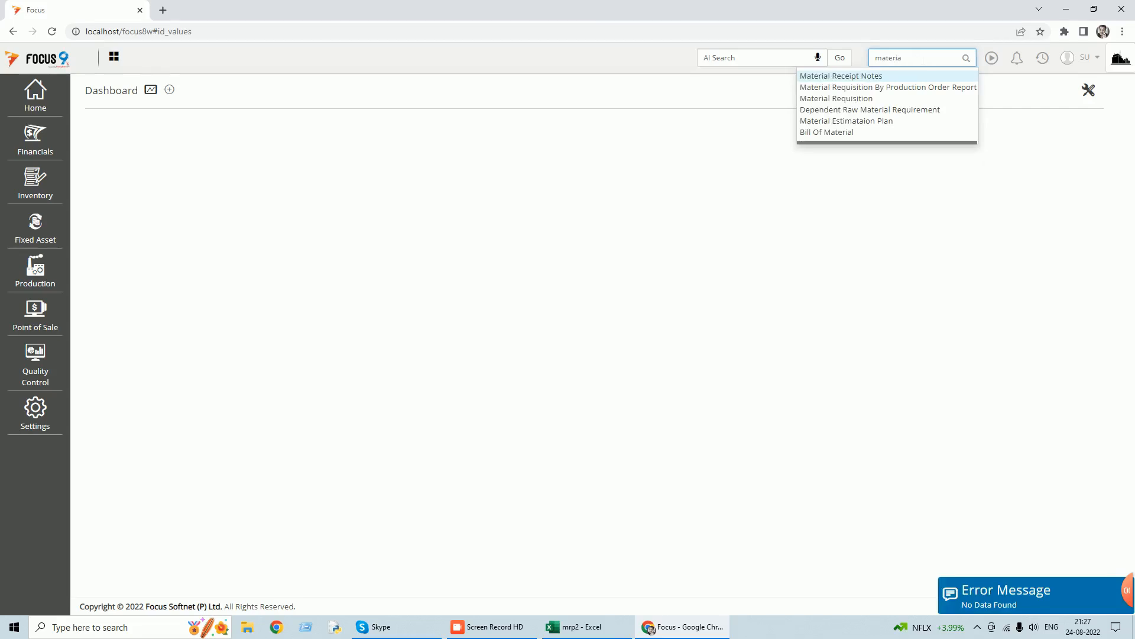
{"action": "left_click", "coordinate": [863, 99]}
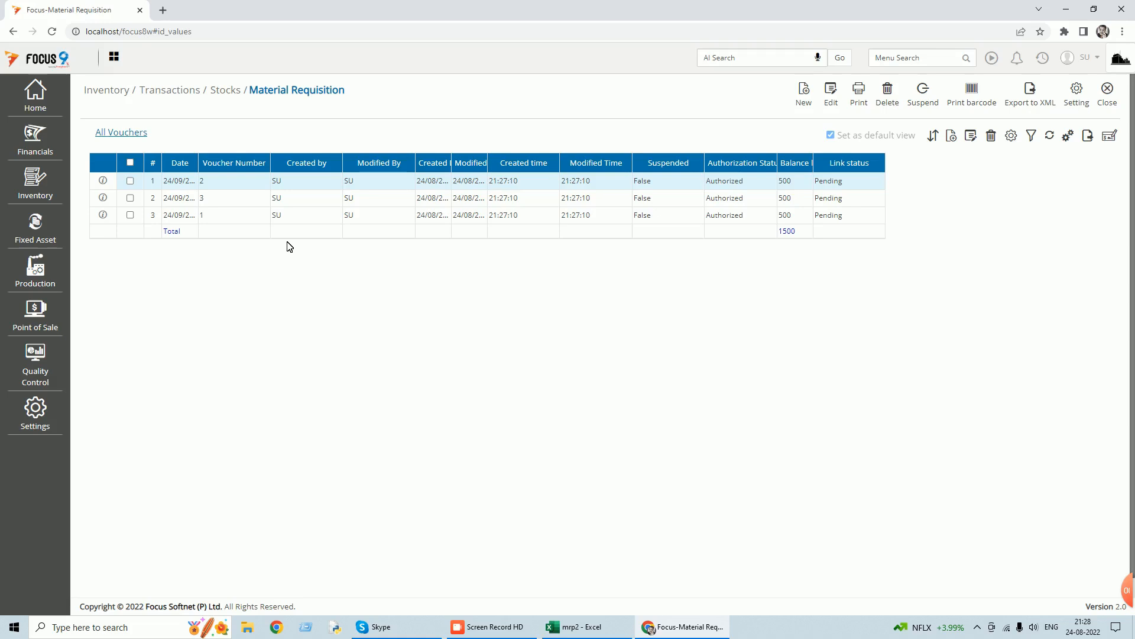
{"action": "left_click", "coordinate": [1113, 104]}
Review the document sequence of the Procurement workflow in Design Workflow.
{"action": "type", "text": "design"}
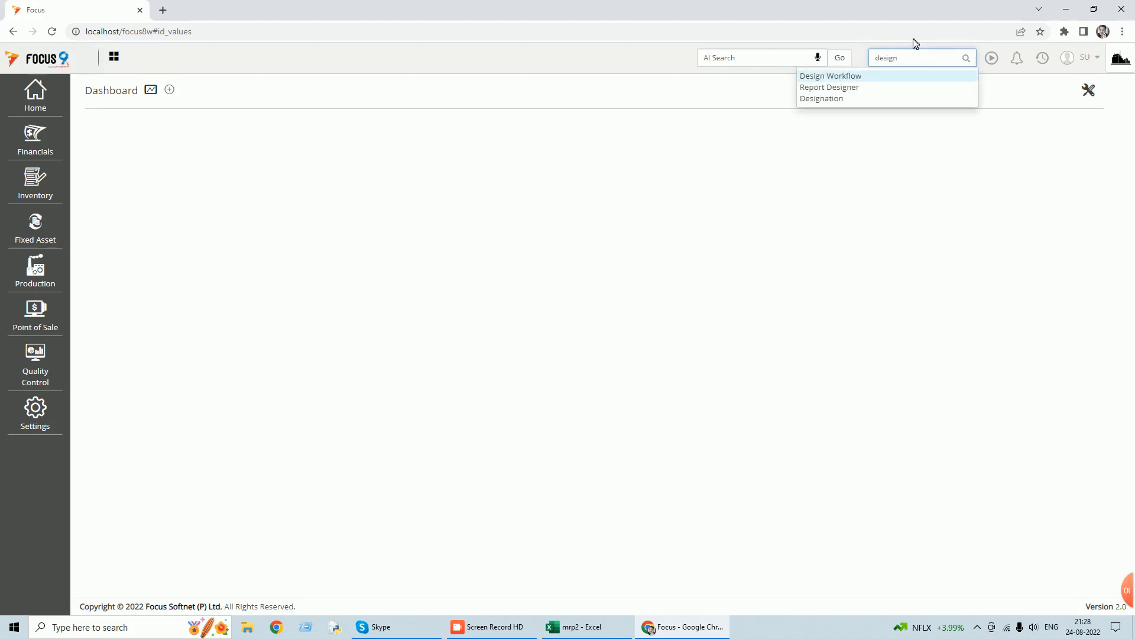
{"action": "left_click", "coordinate": [846, 77]}
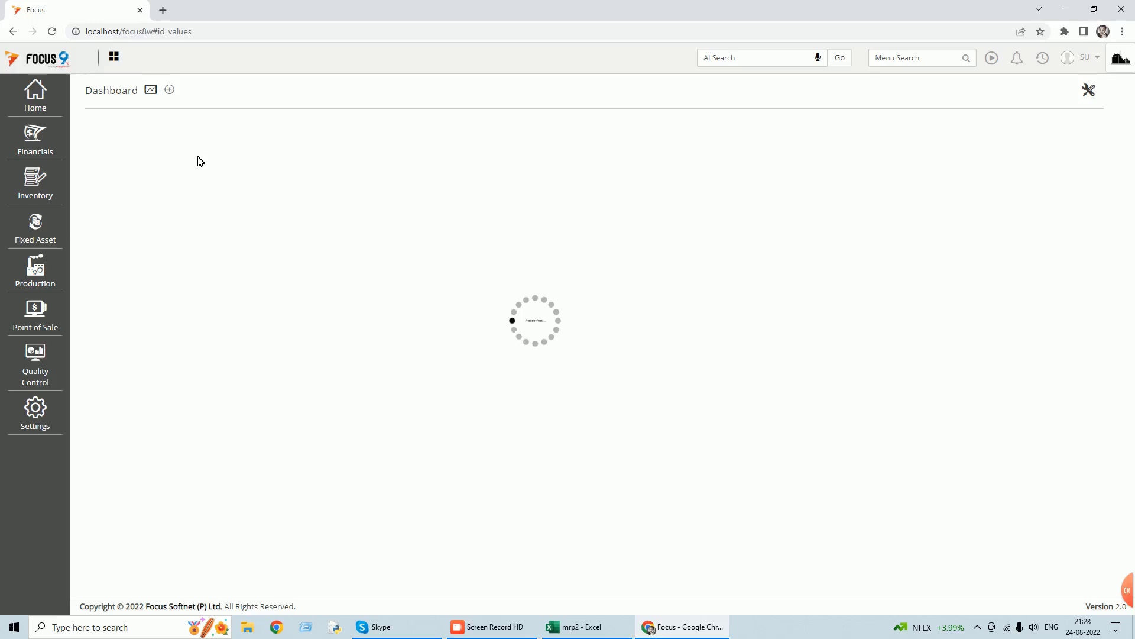
{"action": "left_click", "coordinate": [449, 121]}
{"action": "left_click", "coordinate": [241, 150]}
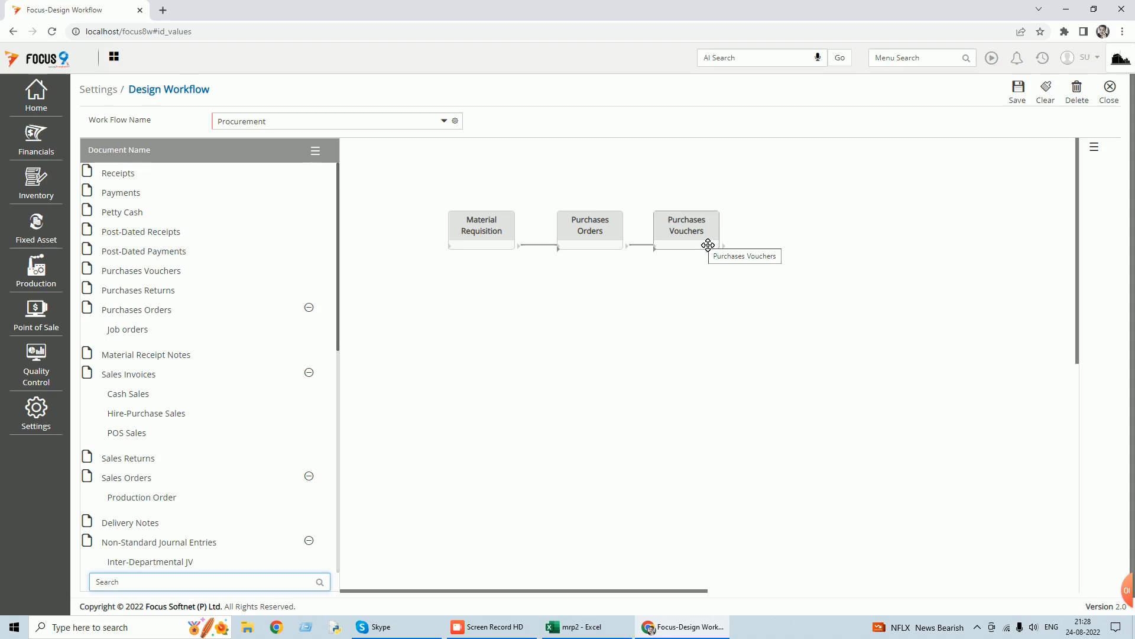
{"action": "left_click", "coordinate": [1111, 95]}
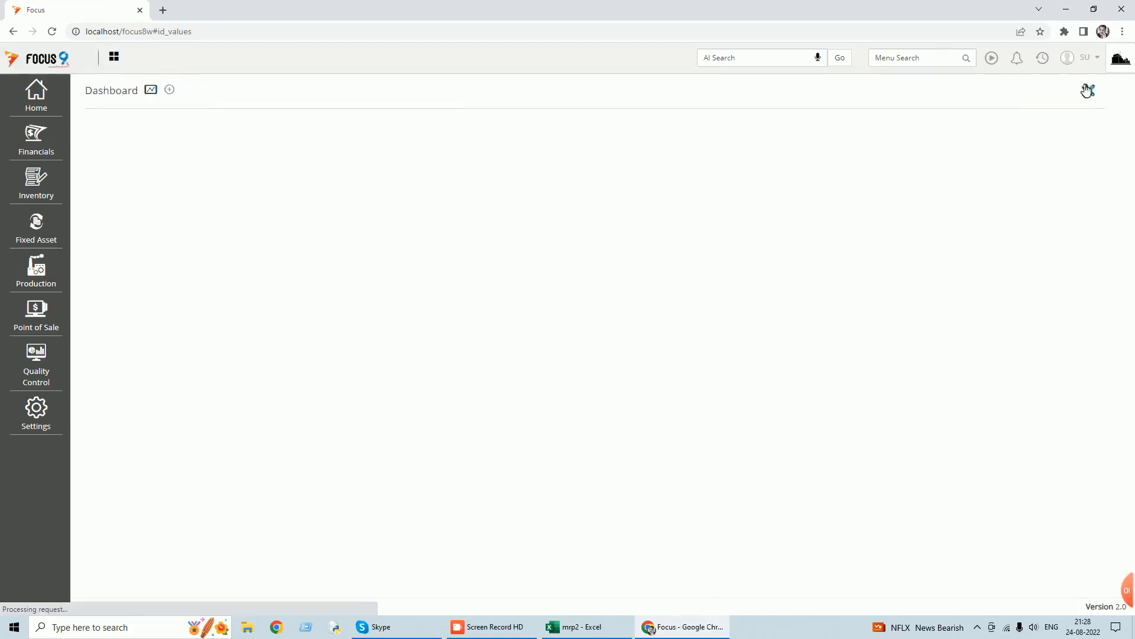
Convert all three pending material requisitions into a new purchase order in Purchases Orders.
{"action": "type", "text": "pur"}
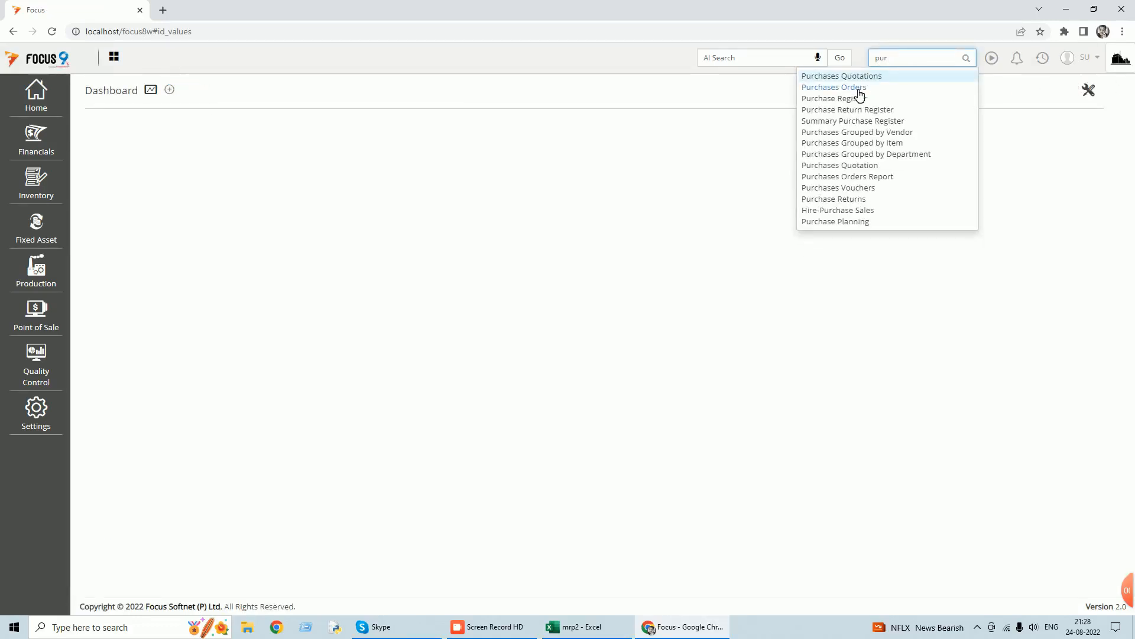
{"action": "left_click", "coordinate": [859, 88]}
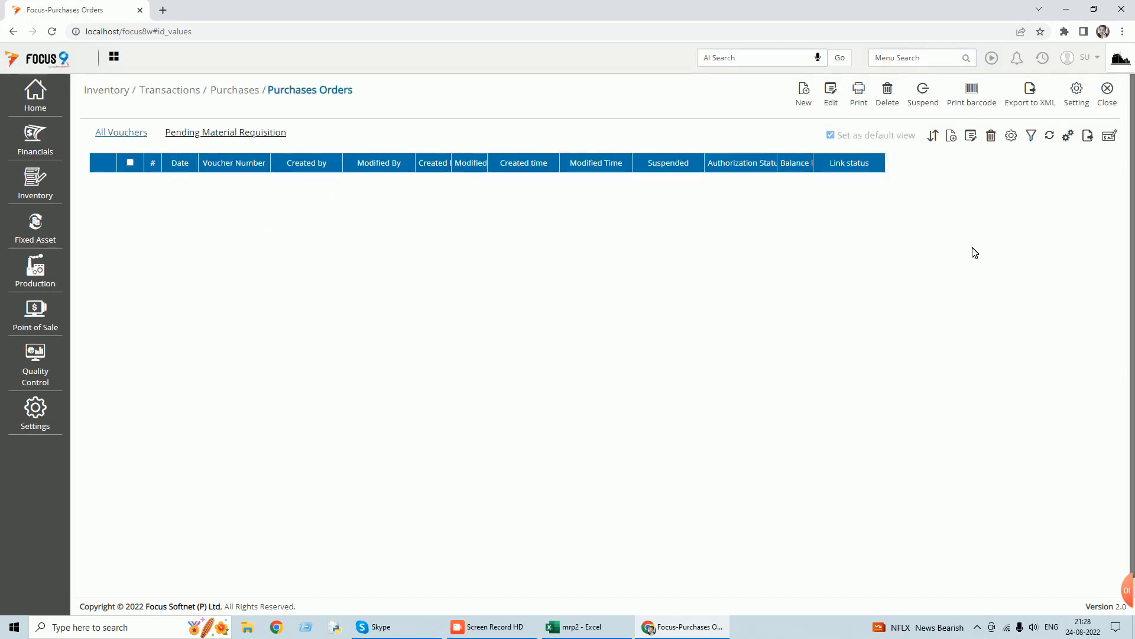
{"action": "left_click", "coordinate": [242, 137]}
{"action": "left_click", "coordinate": [130, 180]}
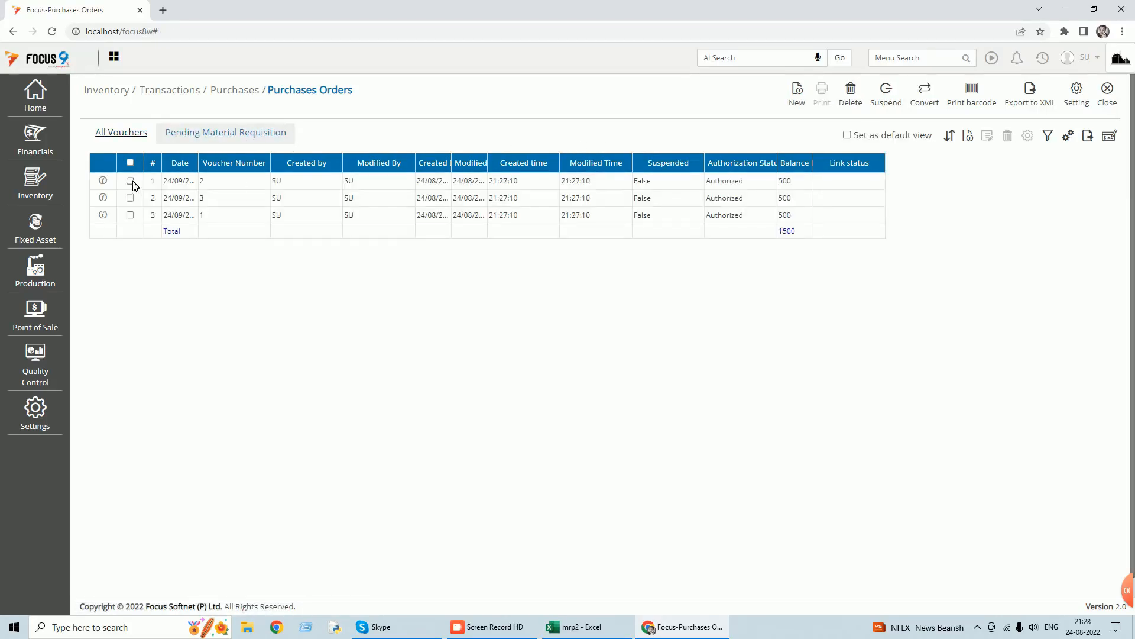
{"action": "left_click", "coordinate": [130, 197]}
{"action": "left_click", "coordinate": [131, 215]}
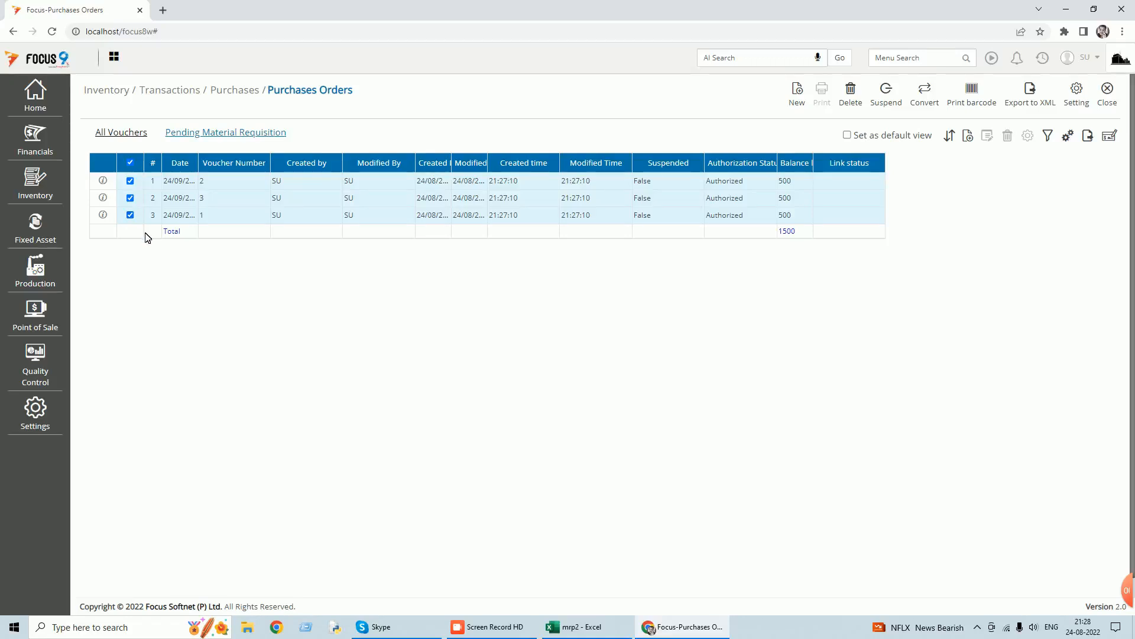
{"action": "left_click", "coordinate": [925, 98]}
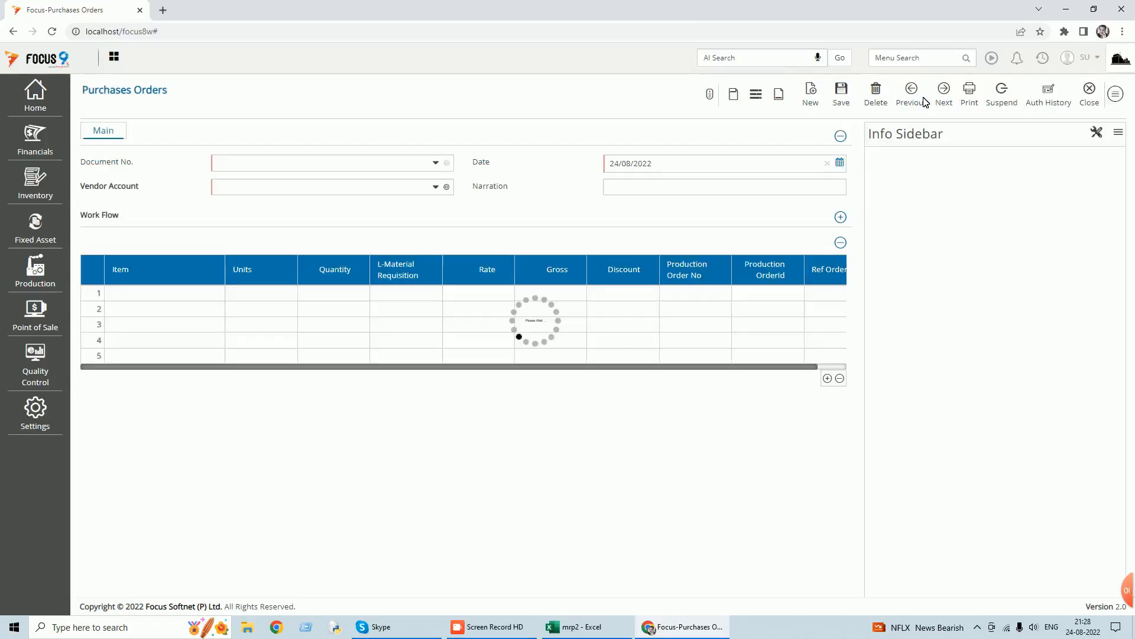
Set the purchase order's vendor account to Vendor A, check the linked item rows and save the order.
{"action": "key", "text": "Tab"}
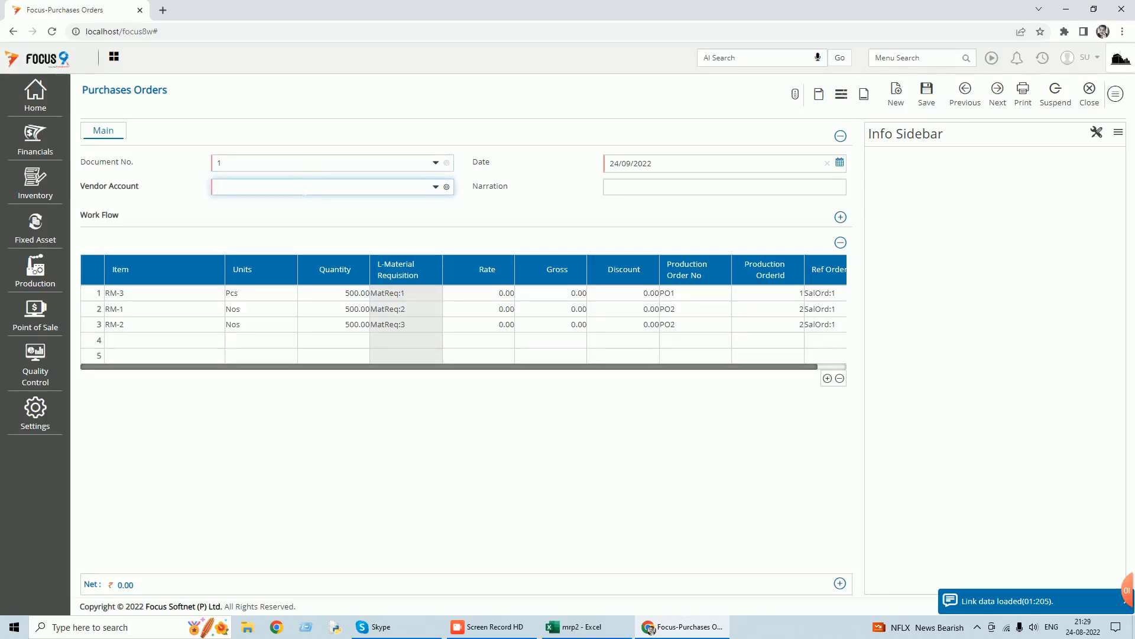
{"action": "type", "text": "ve"}
{"action": "key", "text": "Tab"}
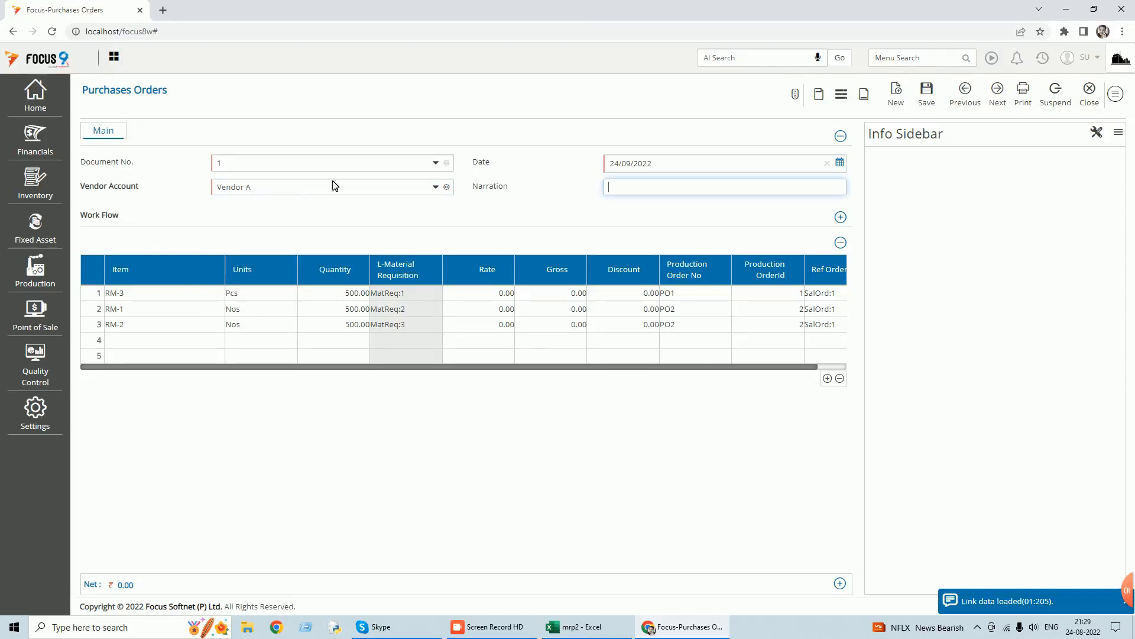
{"action": "key", "text": "Tab"}
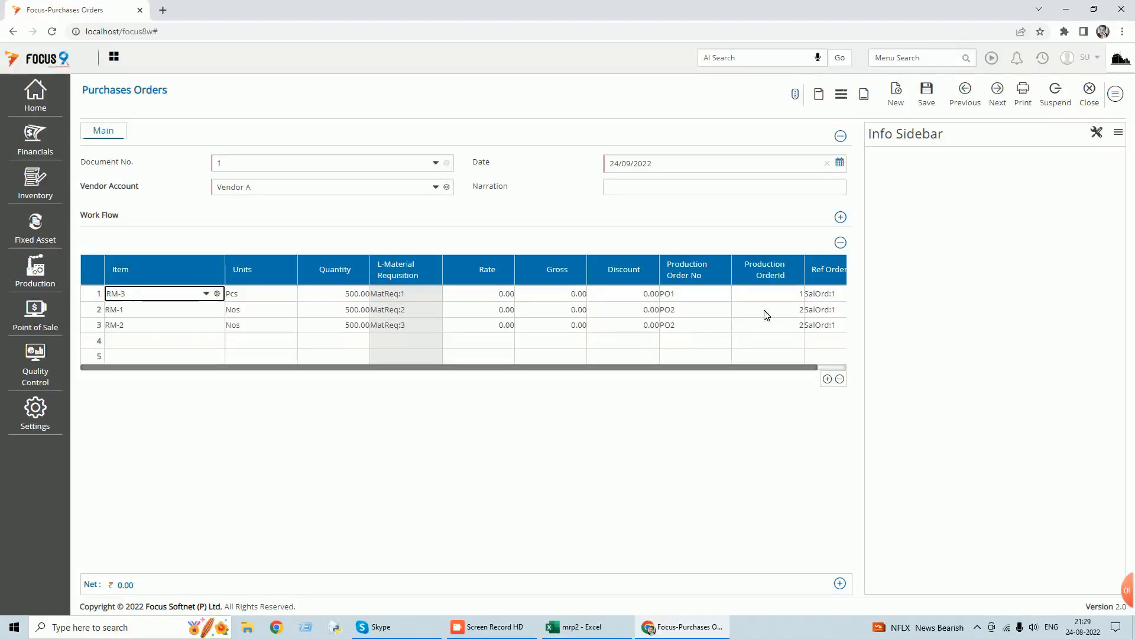
{"action": "left_click_drag", "start_coordinate": [789, 368], "coordinate": [826, 367]}
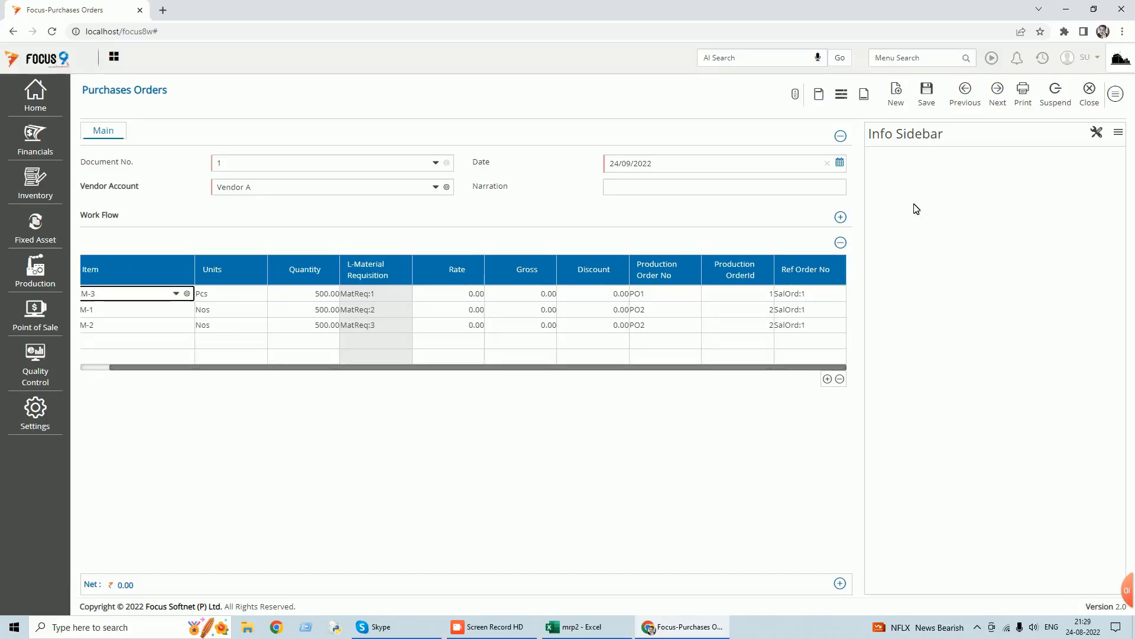
{"action": "left_click", "coordinate": [929, 97]}
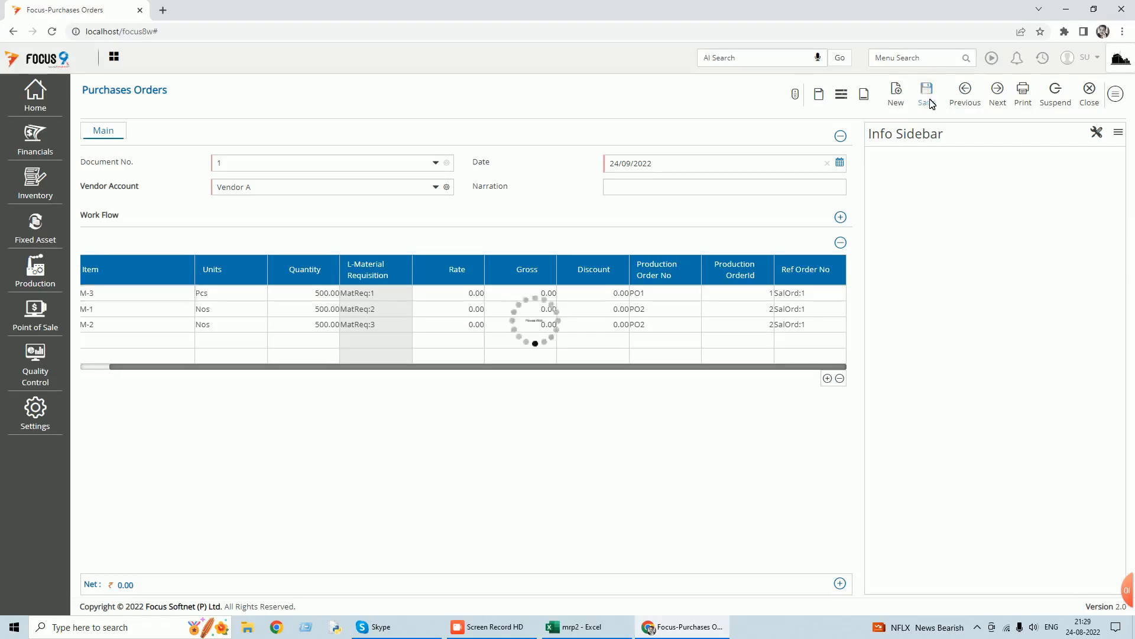
{"action": "left_click", "coordinate": [1090, 97]}
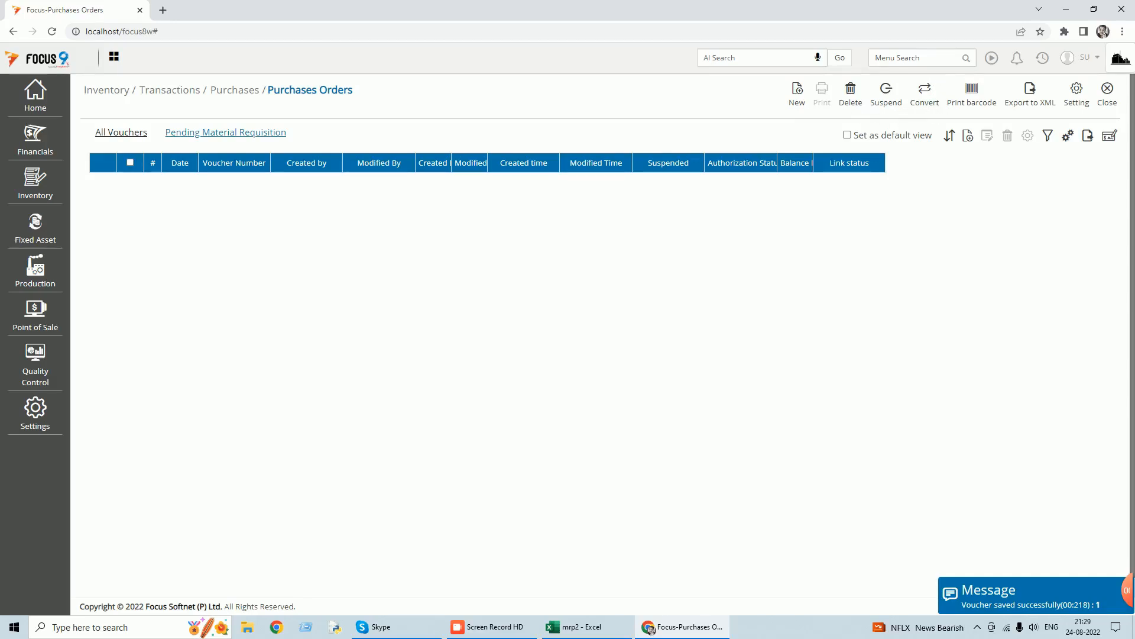
{"action": "left_click", "coordinate": [1108, 104]}
Convert the pending purchase order into a new voucher in Purchases Vouchers.
{"action": "type", "text": "purchase"}
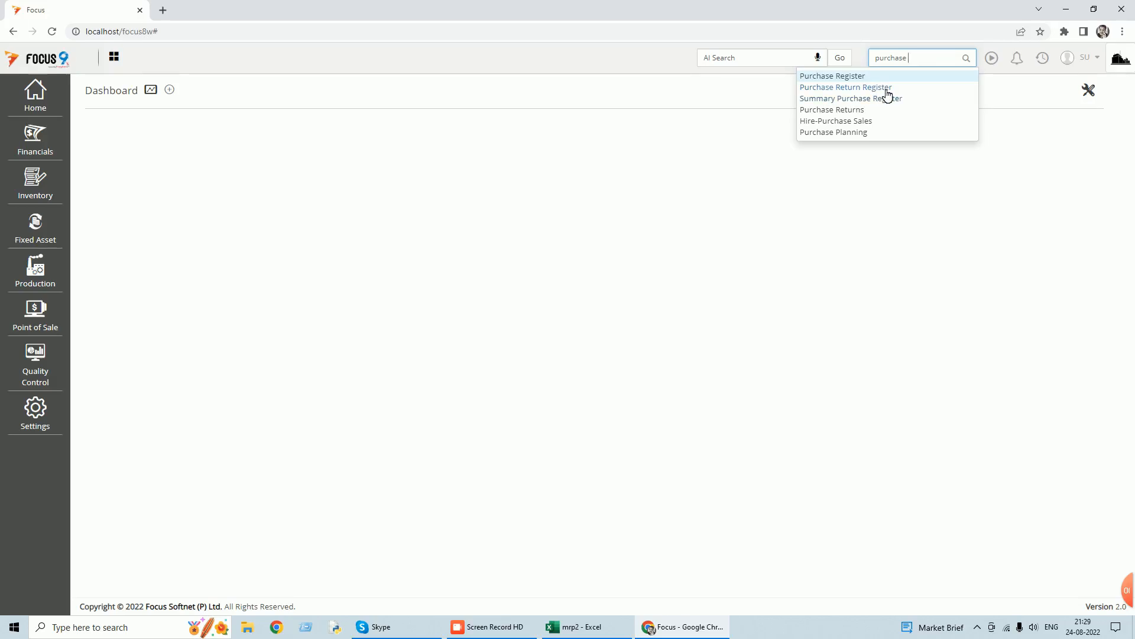
{"action": "key", "text": "BackSpace"}
{"action": "type", "text": "s"}
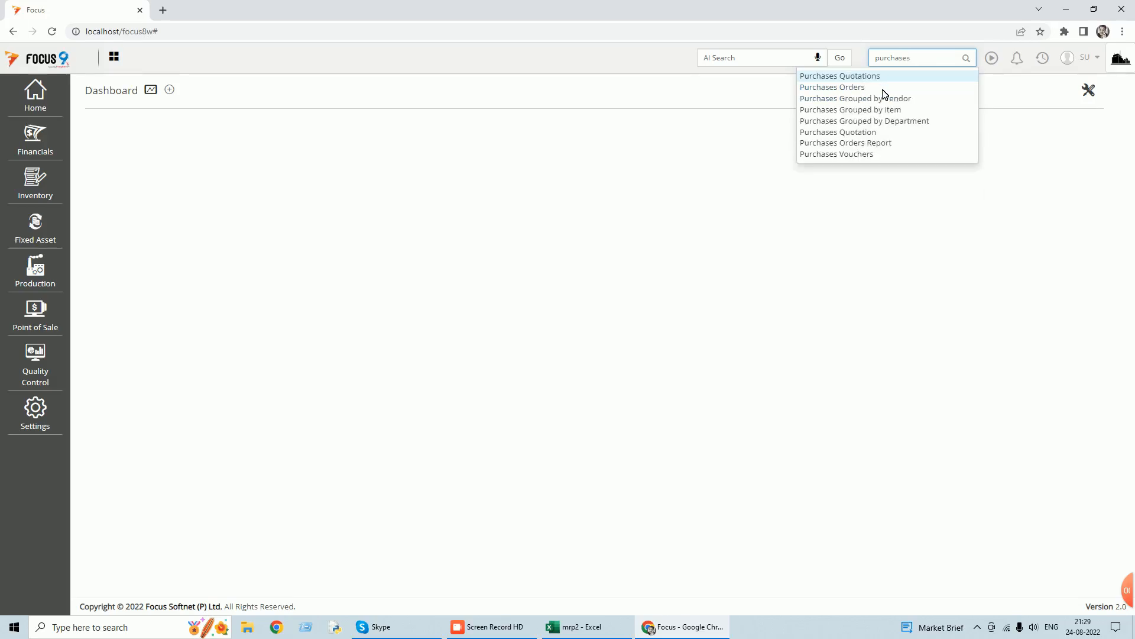
{"action": "left_click", "coordinate": [863, 155]}
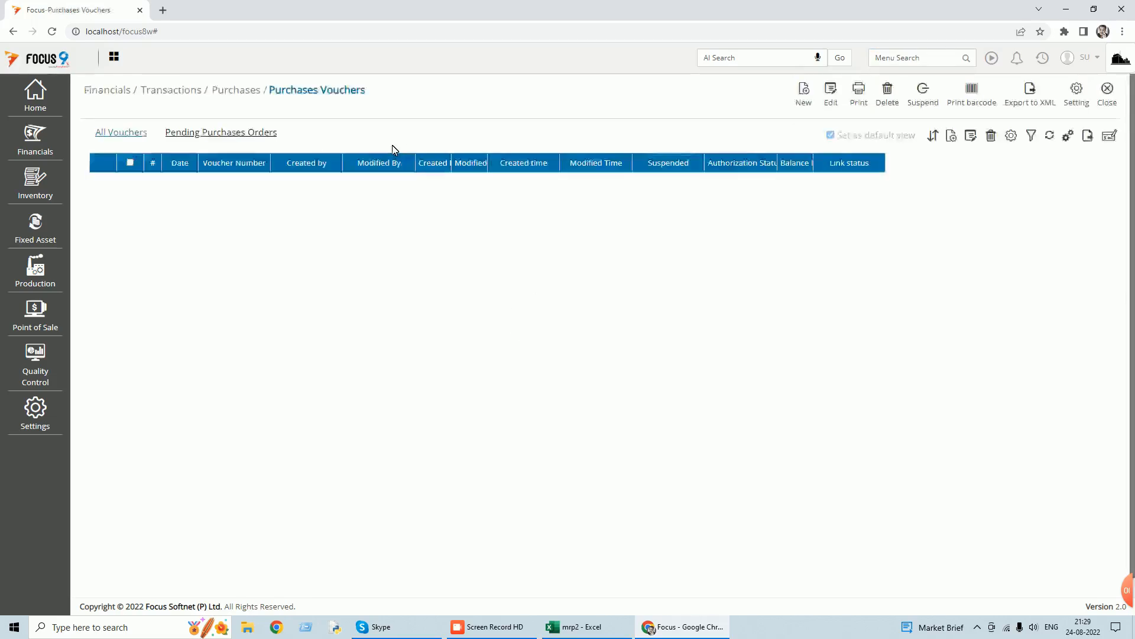
{"action": "left_click", "coordinate": [258, 136]}
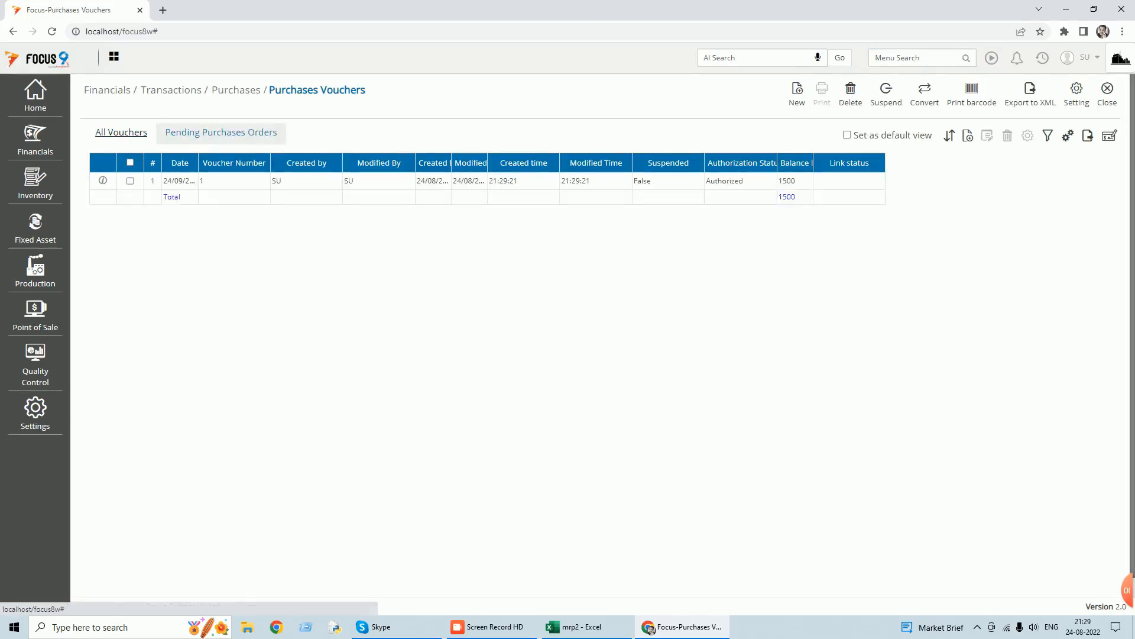
{"action": "left_click", "coordinate": [130, 180]}
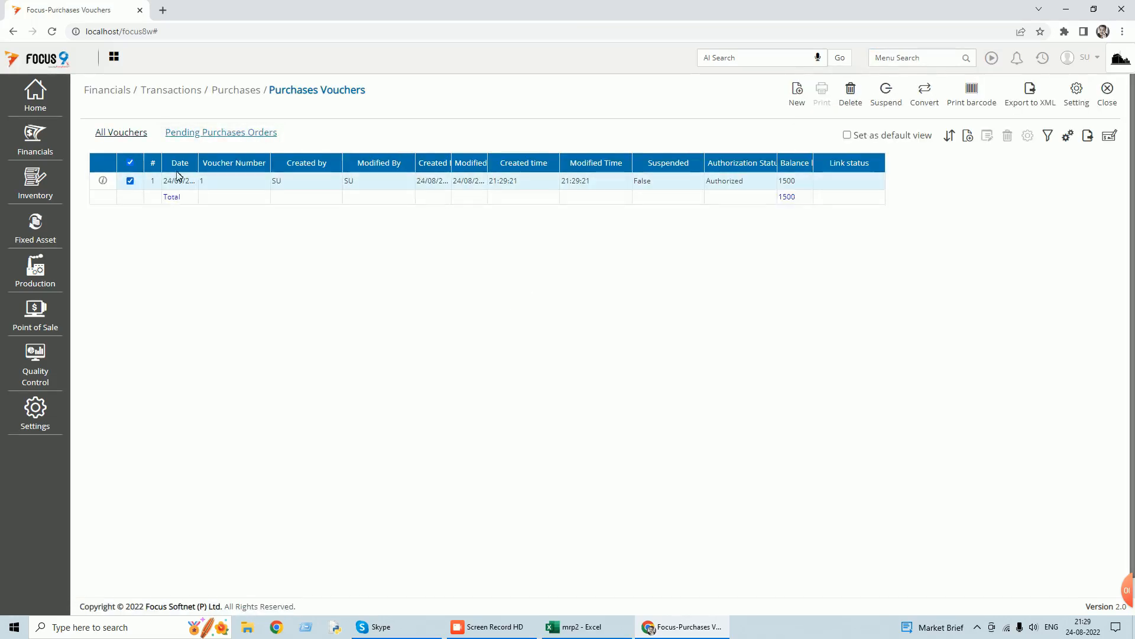
{"action": "left_click", "coordinate": [925, 95]}
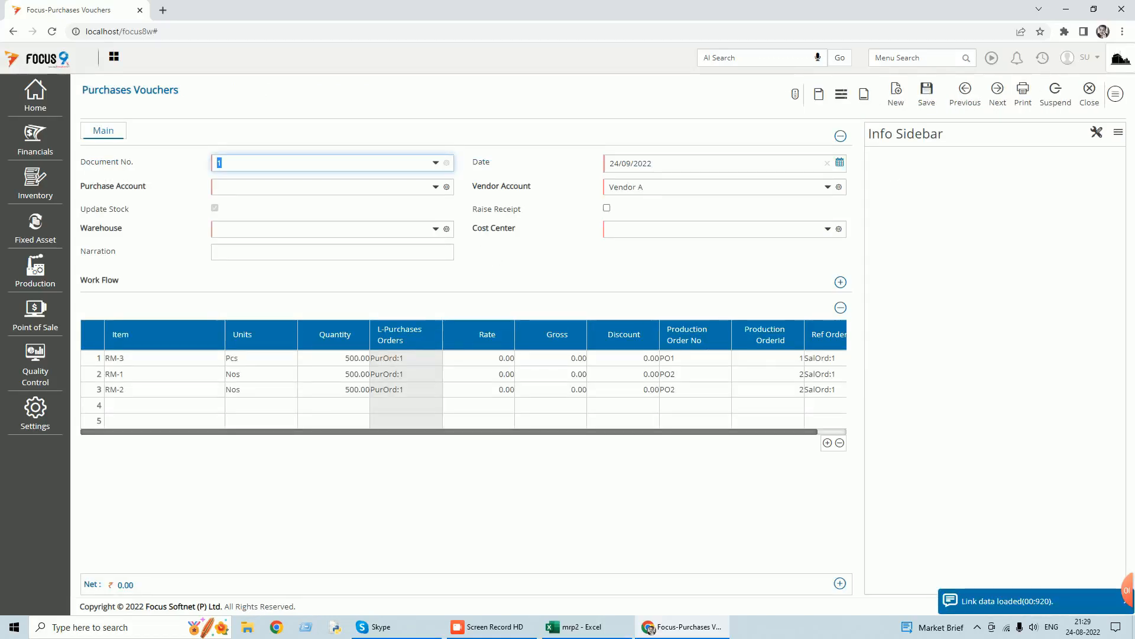
Set the voucher's purchase account to Purchase, warehouse to Main Stores and cost center to test.
{"action": "key", "text": "Tab"}
{"action": "type", "text": "pur"}
{"action": "key", "text": "Tab"}
{"action": "key", "text": "Tab"}
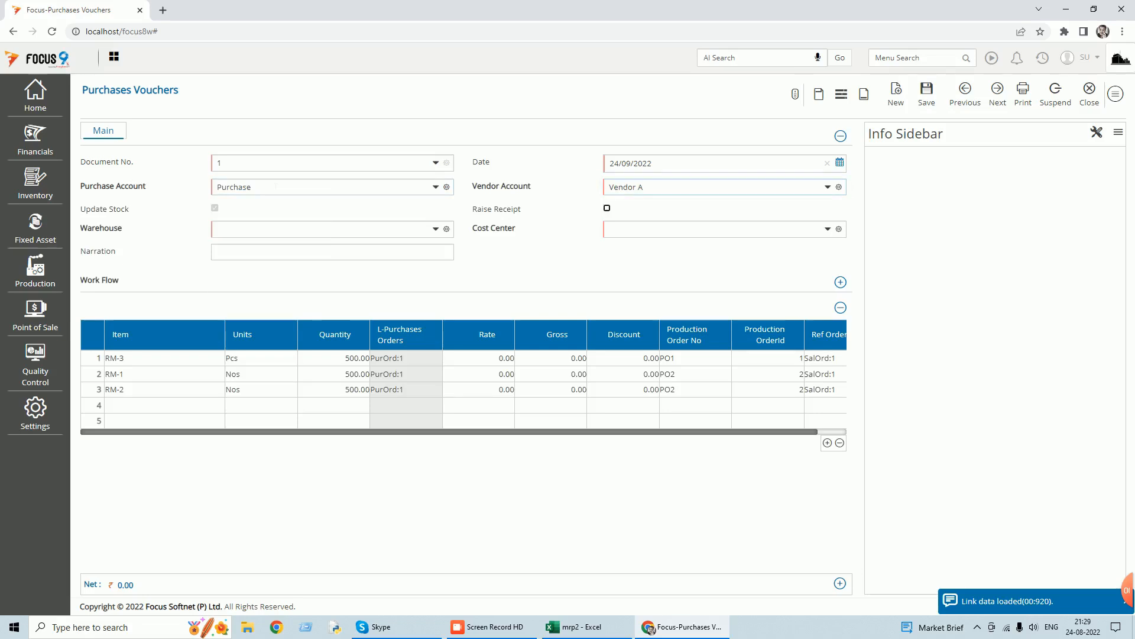
{"action": "left_click", "coordinate": [261, 231]}
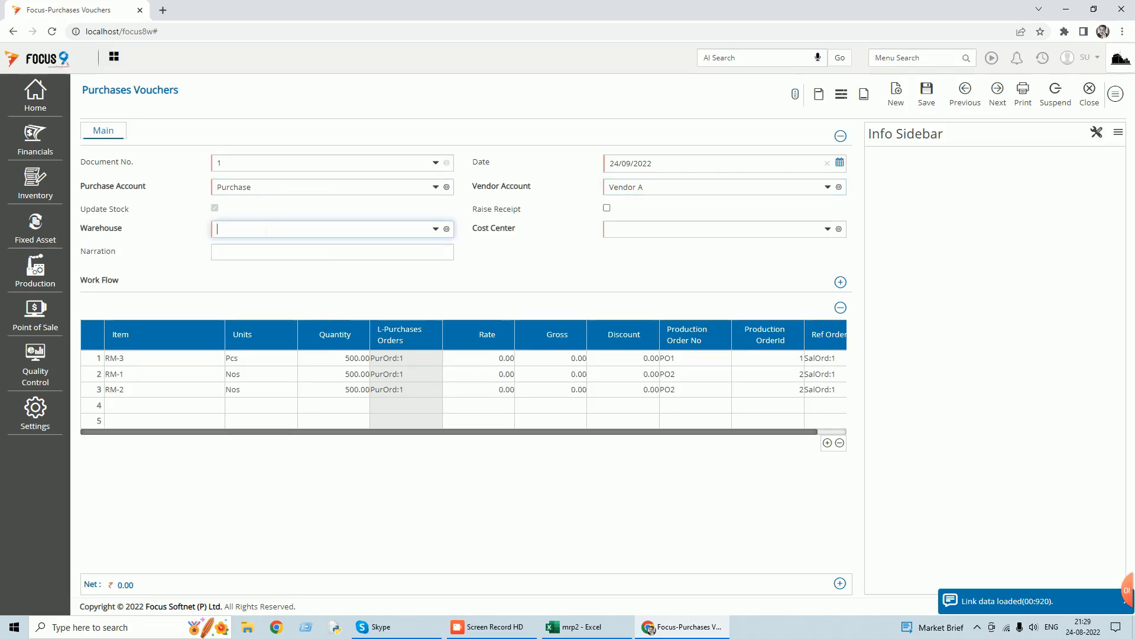
{"action": "type", "text": "wma"}
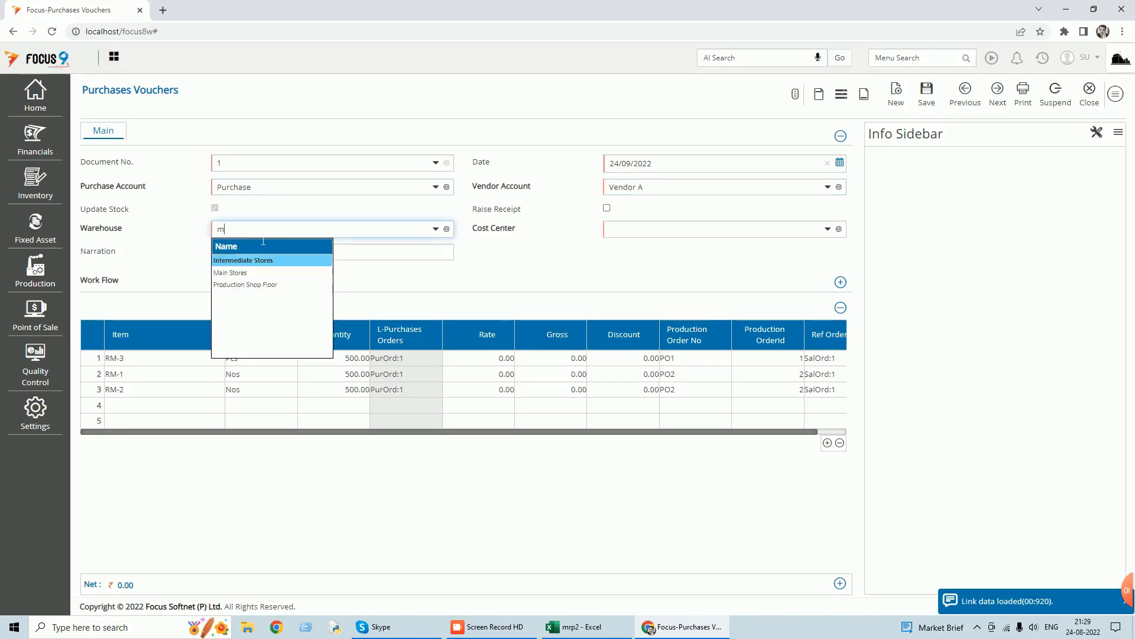
{"action": "key", "text": "Tab"}
{"action": "type", "text": "t"}
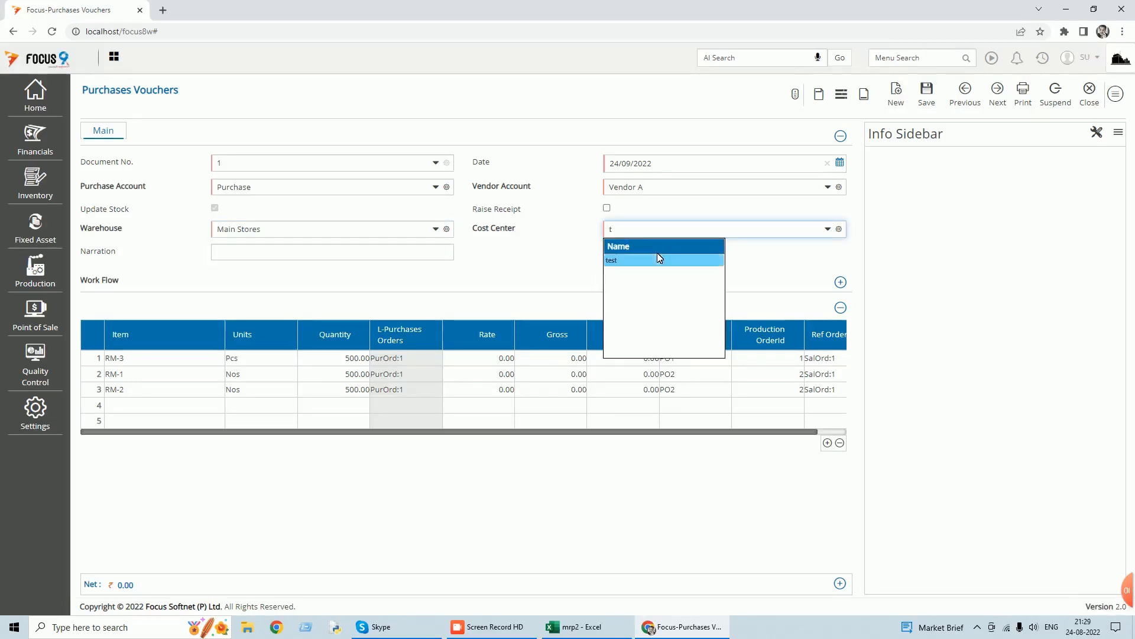
{"action": "left_click", "coordinate": [658, 259]}
{"action": "key", "text": "Tab"}
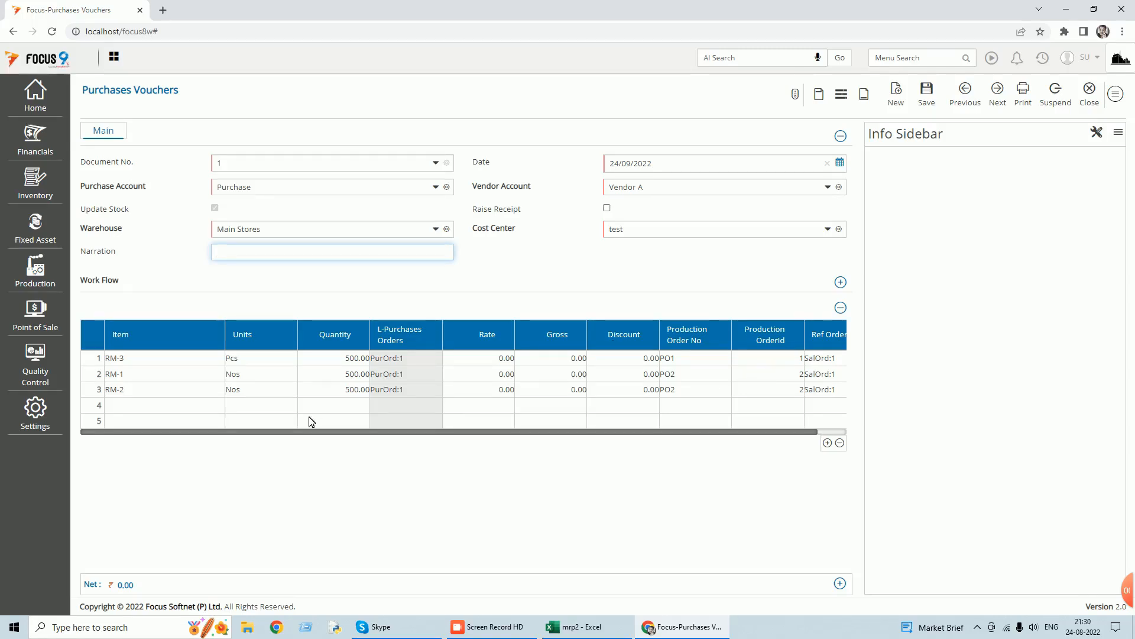
Enter rates of 25 for RM-3, 35 for RM-1 and 45 for RM-2 in the voucher's item rows.
{"action": "left_click_drag", "start_coordinate": [307, 435], "coordinate": [354, 437]}
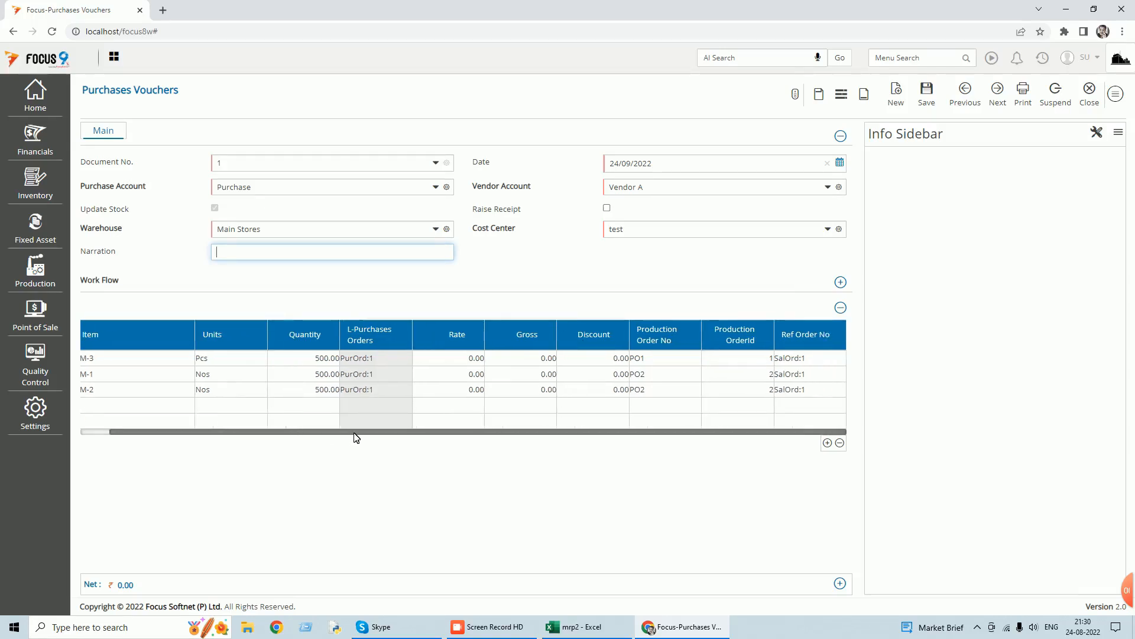
{"action": "left_click", "coordinate": [449, 361]}
{"action": "type", "text": "25"}
{"action": "left_click", "coordinate": [469, 374]}
{"action": "type", "text": "35"}
{"action": "left_click", "coordinate": [495, 390]}
{"action": "type", "text": "45"}
{"action": "key", "text": "Tab"}
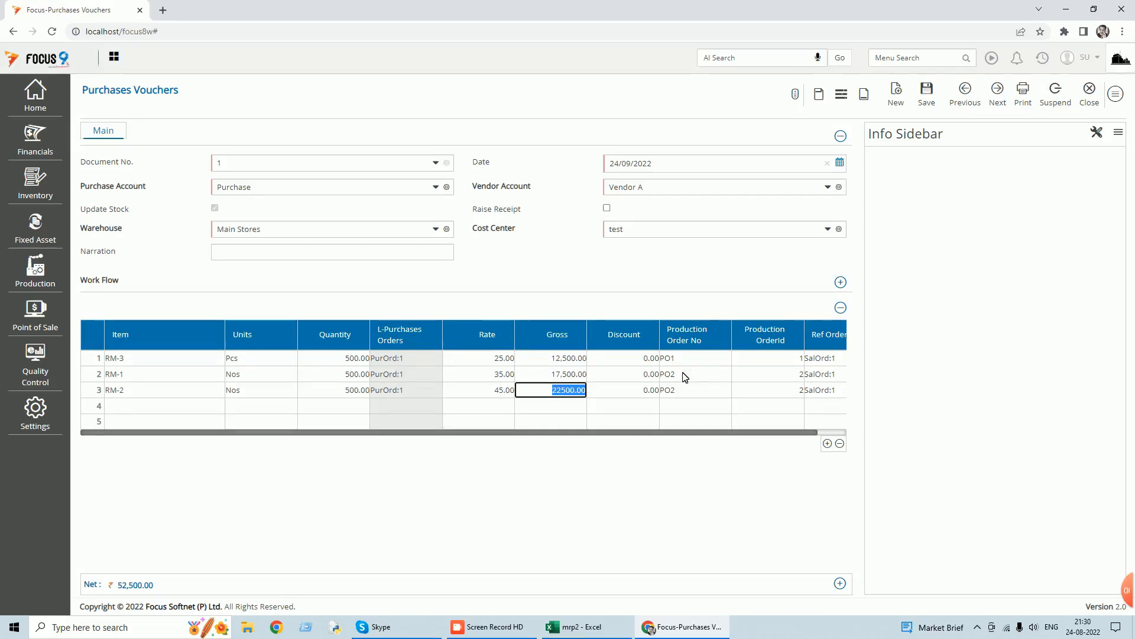
Save the purchases voucher, accepting the bill reference for Vendor A, and leave the Purchases Vouchers transaction.
{"action": "left_click_drag", "start_coordinate": [637, 434], "coordinate": [737, 435]}
{"action": "left_click", "coordinate": [927, 90]}
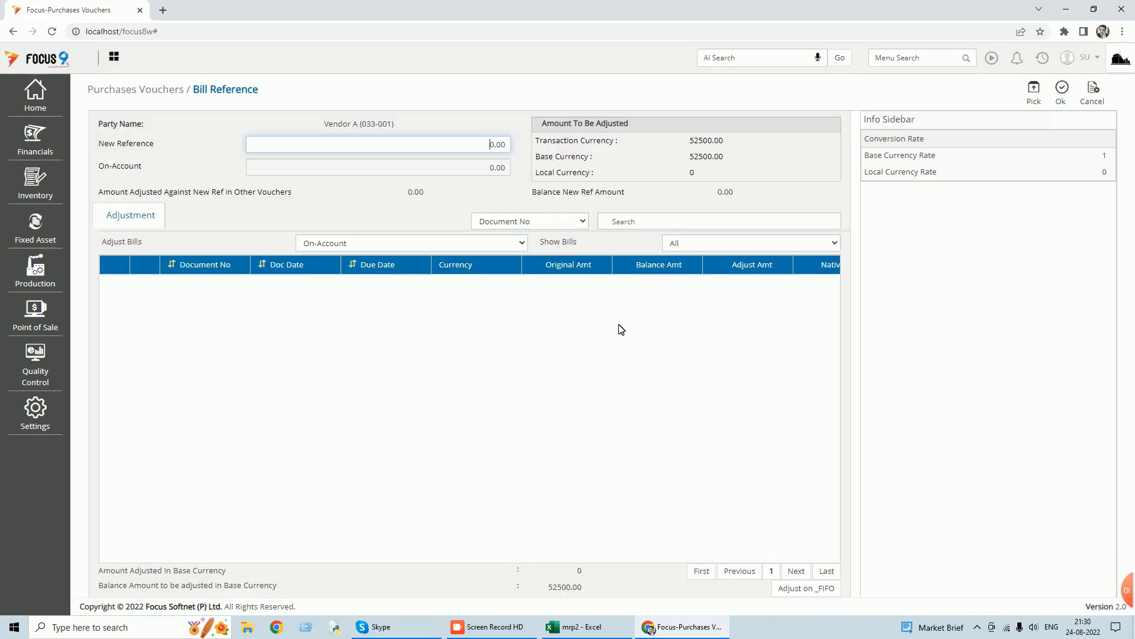
{"action": "left_click", "coordinate": [1063, 97]}
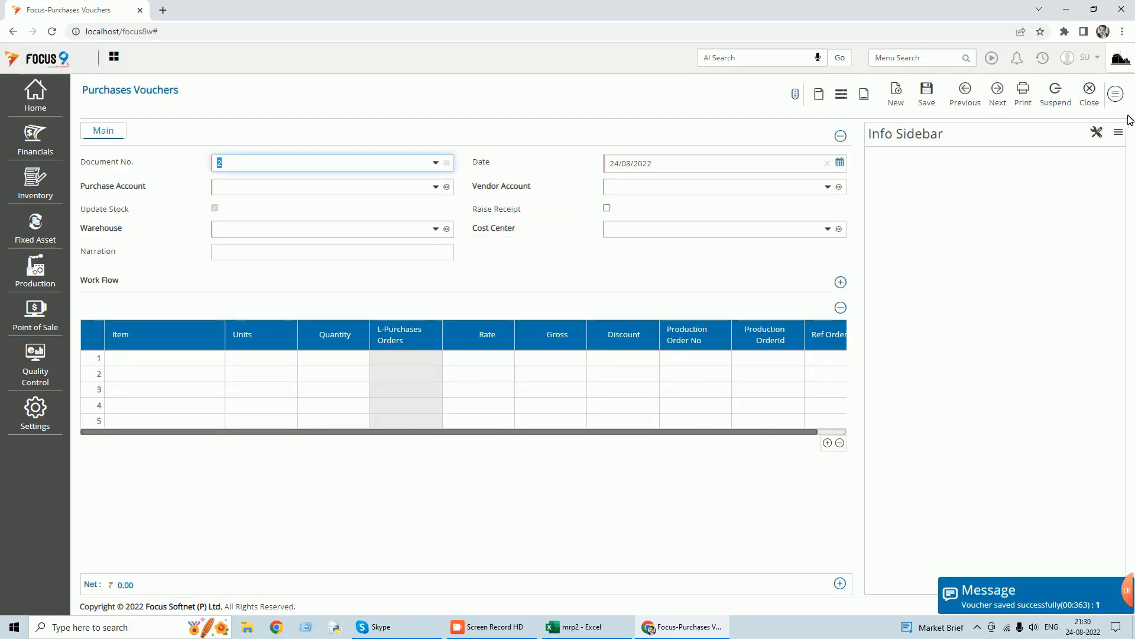
{"action": "left_click", "coordinate": [1093, 100]}
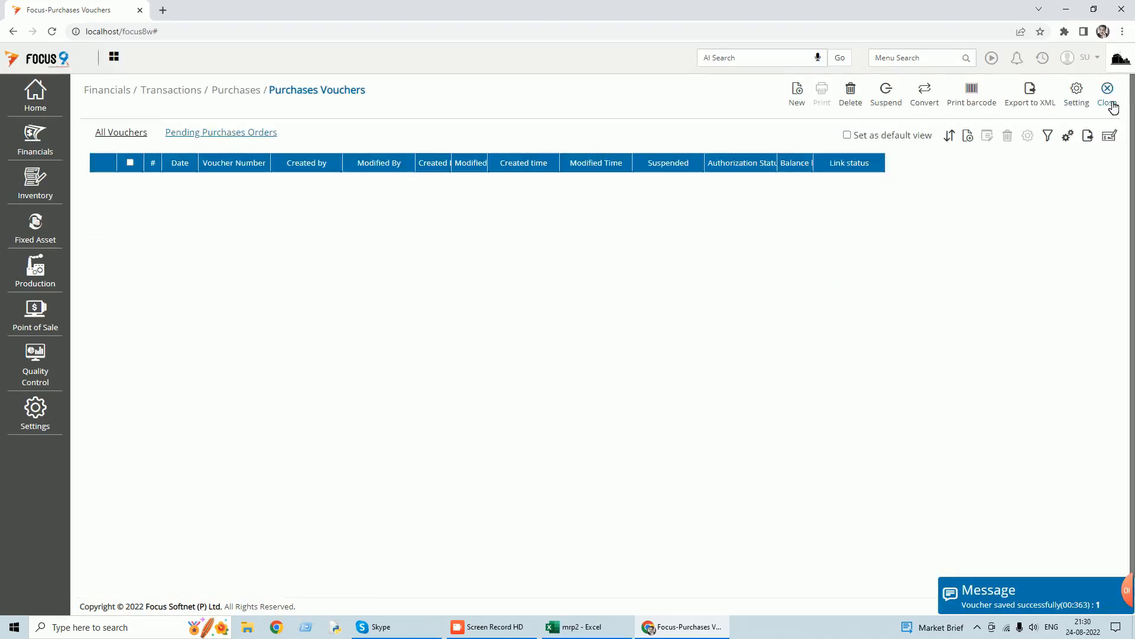
{"action": "left_click", "coordinate": [1110, 103]}
Run the Stock Ledger report for all items with the date option As on date, and close it after checking.
{"action": "left_click", "coordinate": [925, 57]}
{"action": "type", "text": "stock l"}
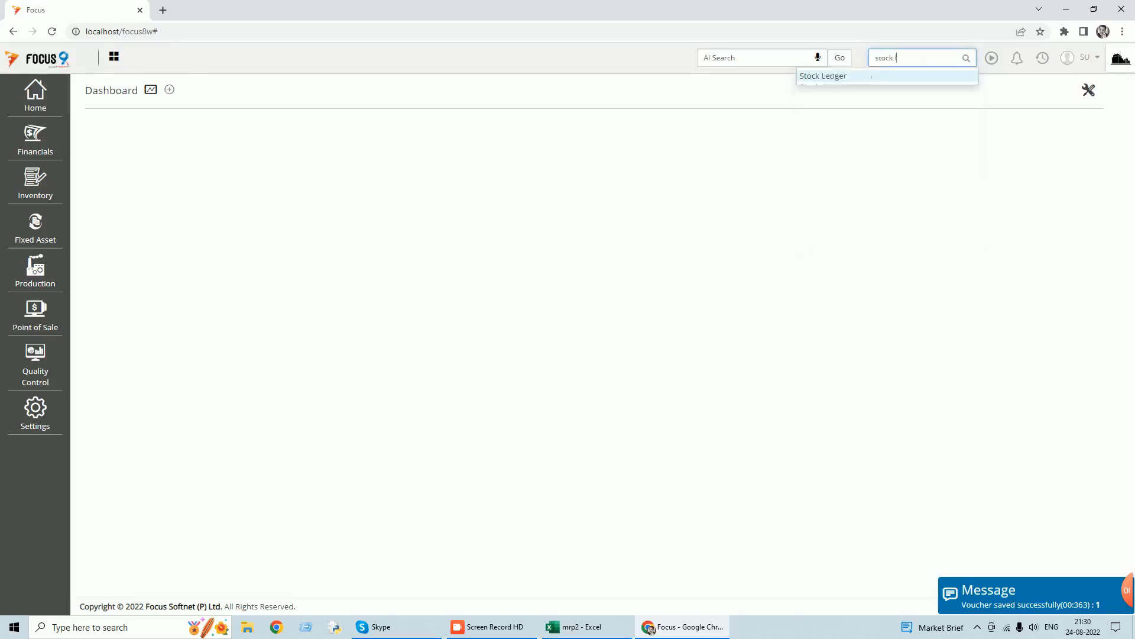
{"action": "left_click", "coordinate": [831, 77]}
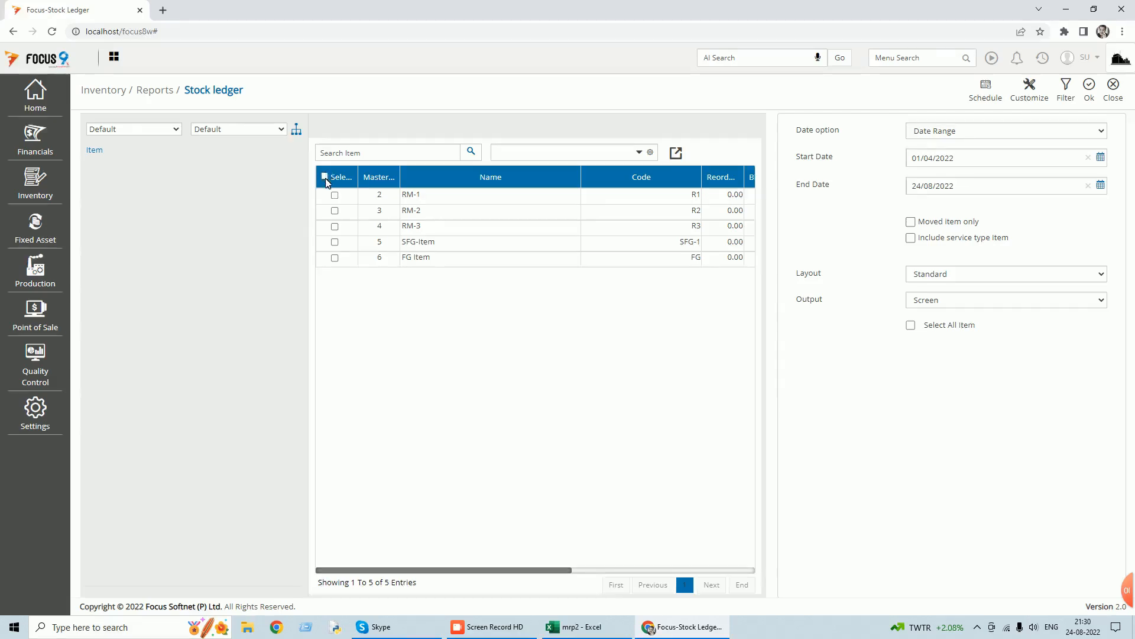
{"action": "left_click", "coordinate": [325, 176]}
{"action": "left_click", "coordinate": [1097, 133]}
{"action": "left_click", "coordinate": [973, 150]}
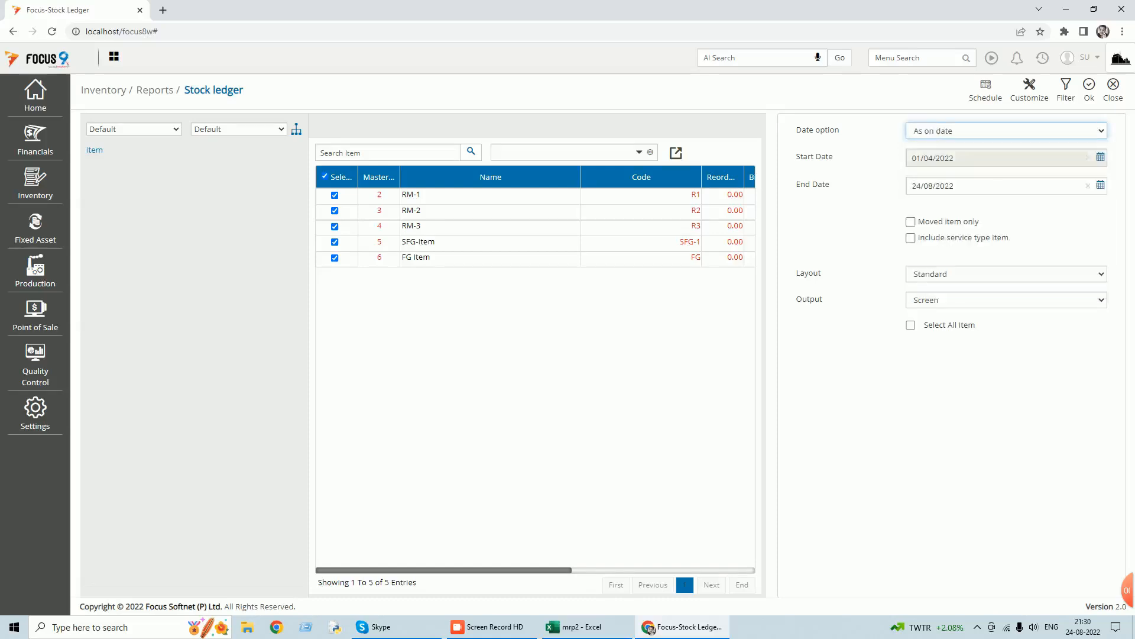
{"action": "left_click", "coordinate": [1090, 96]}
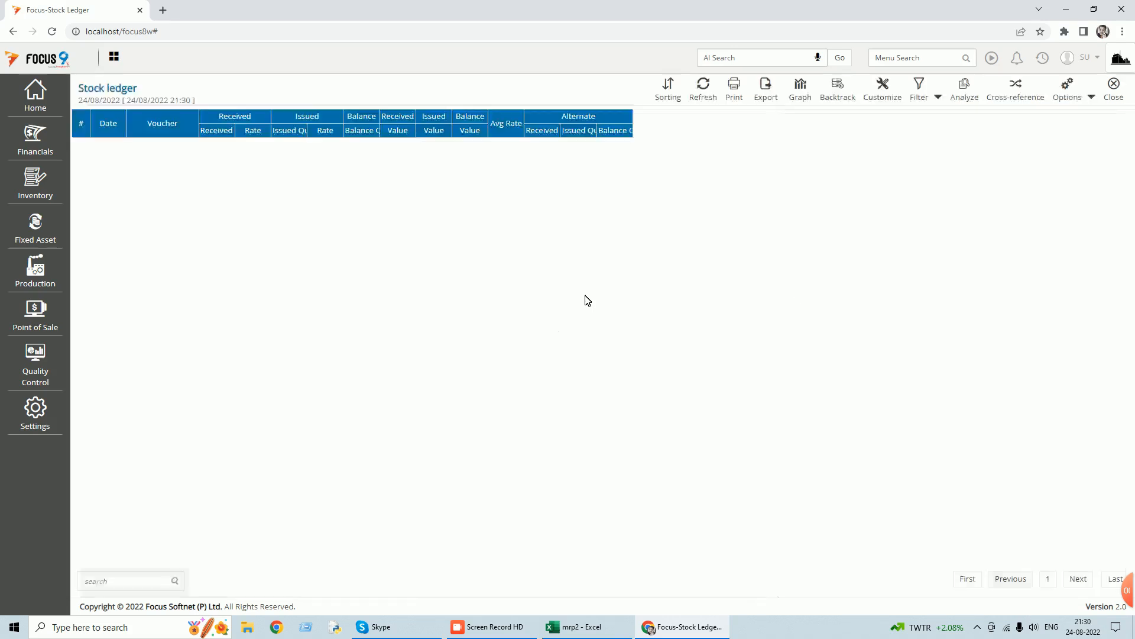
{"action": "left_click", "coordinate": [1115, 87]}
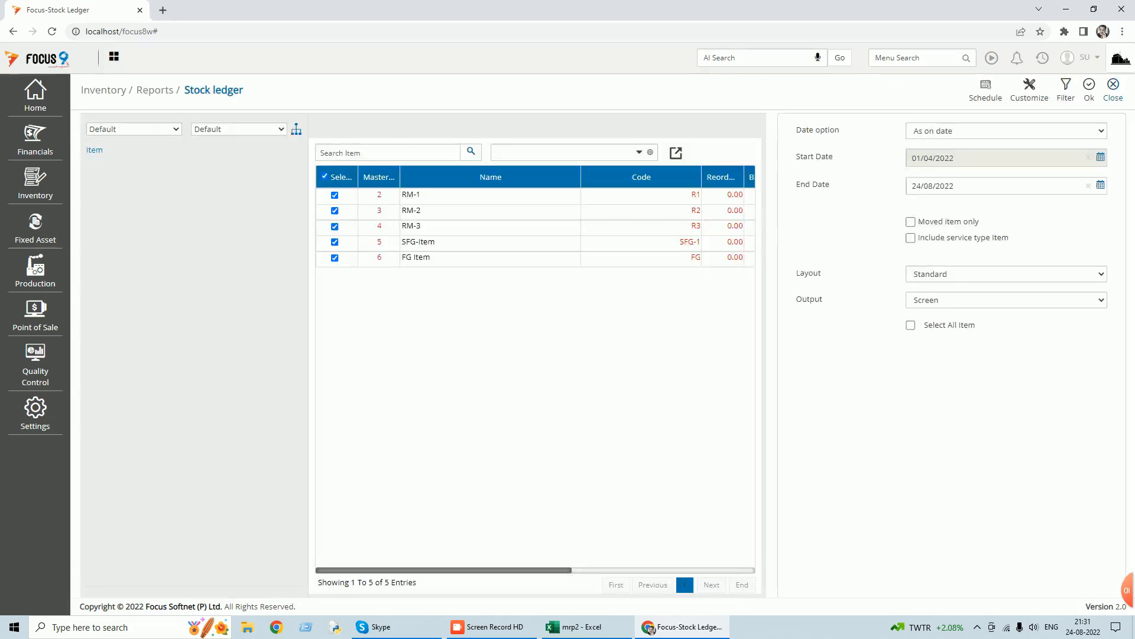
{"action": "left_click", "coordinate": [1113, 87]}
Reopen the saved purchases voucher, check the month in its date, and close it without changes.
{"action": "left_click", "coordinate": [1042, 58]}
{"action": "left_click", "coordinate": [998, 93]}
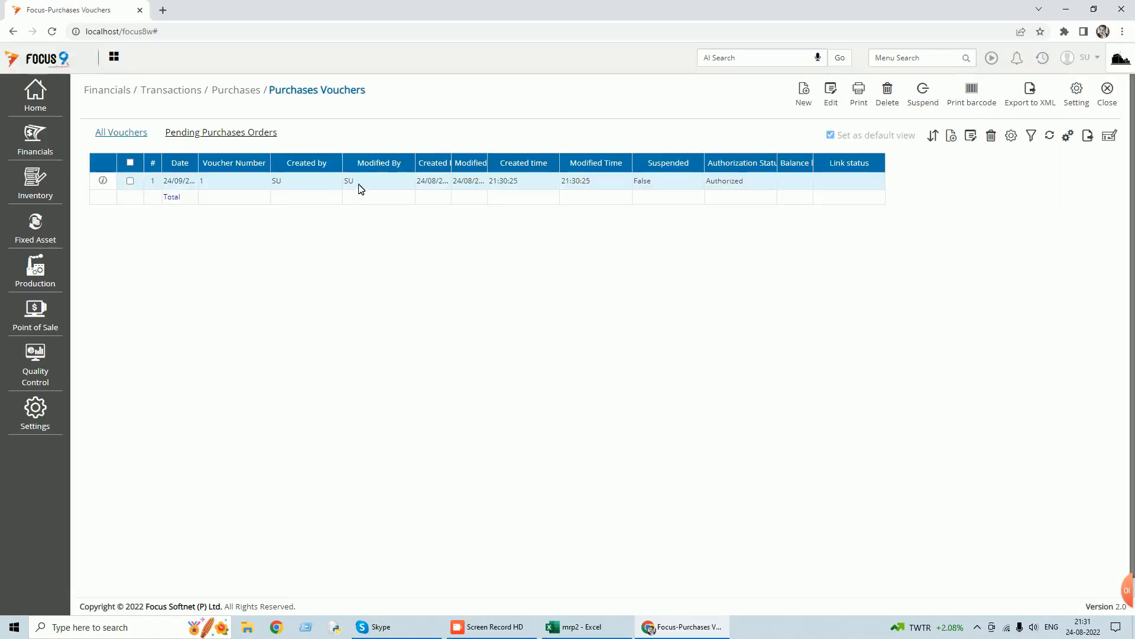
{"action": "double_click", "coordinate": [358, 181]}
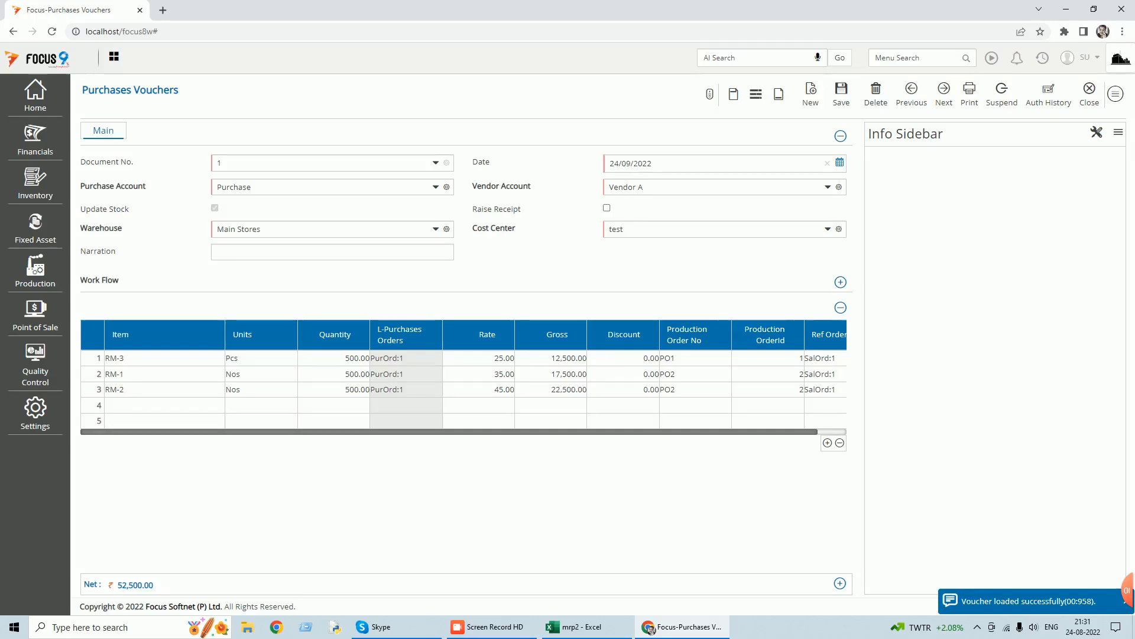
{"action": "left_click_drag", "start_coordinate": [631, 164], "coordinate": [626, 163]}
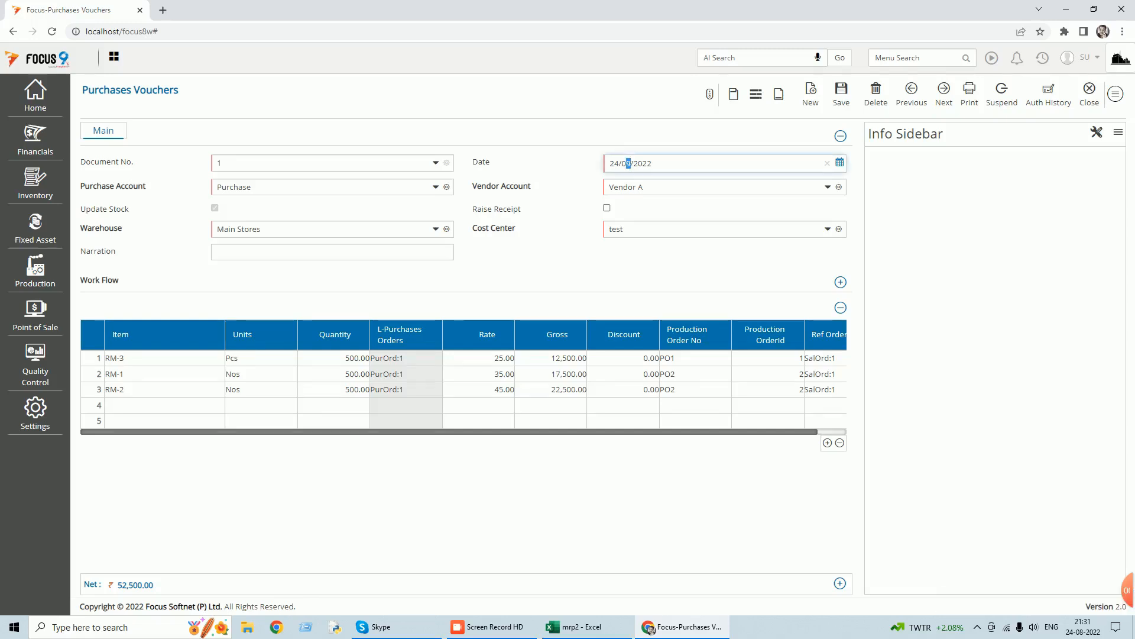
{"action": "left_click", "coordinate": [1089, 90]}
{"action": "left_click", "coordinate": [1109, 105]}
Run the Stock Ledger report for all items with the end date set to 24/09/2022.
{"action": "left_click", "coordinate": [1043, 57]}
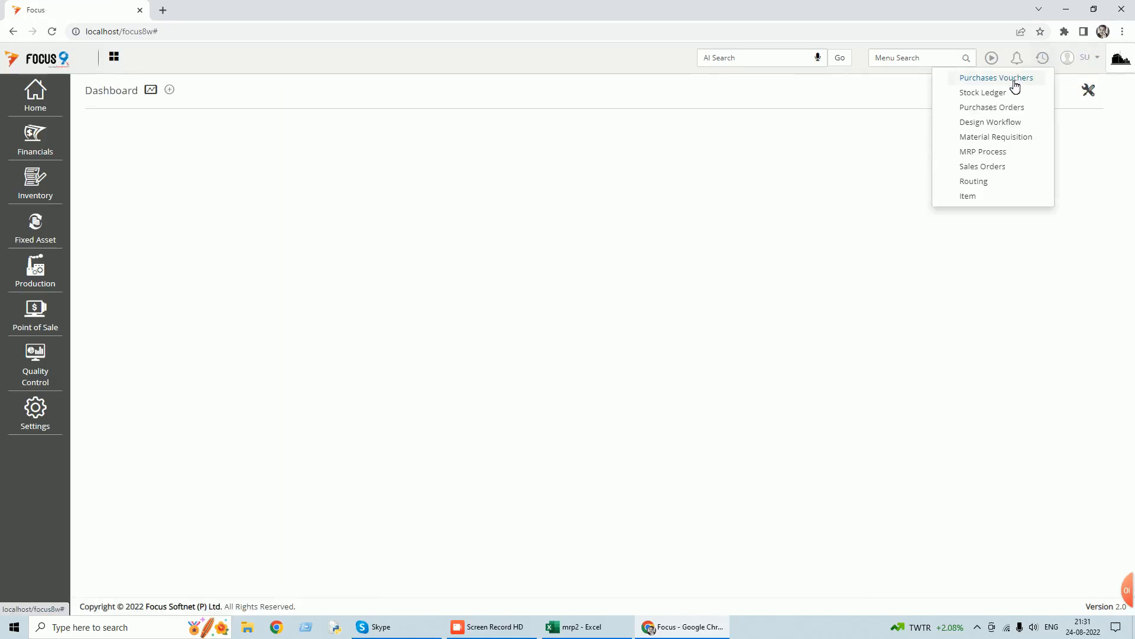
{"action": "left_click", "coordinate": [995, 93]}
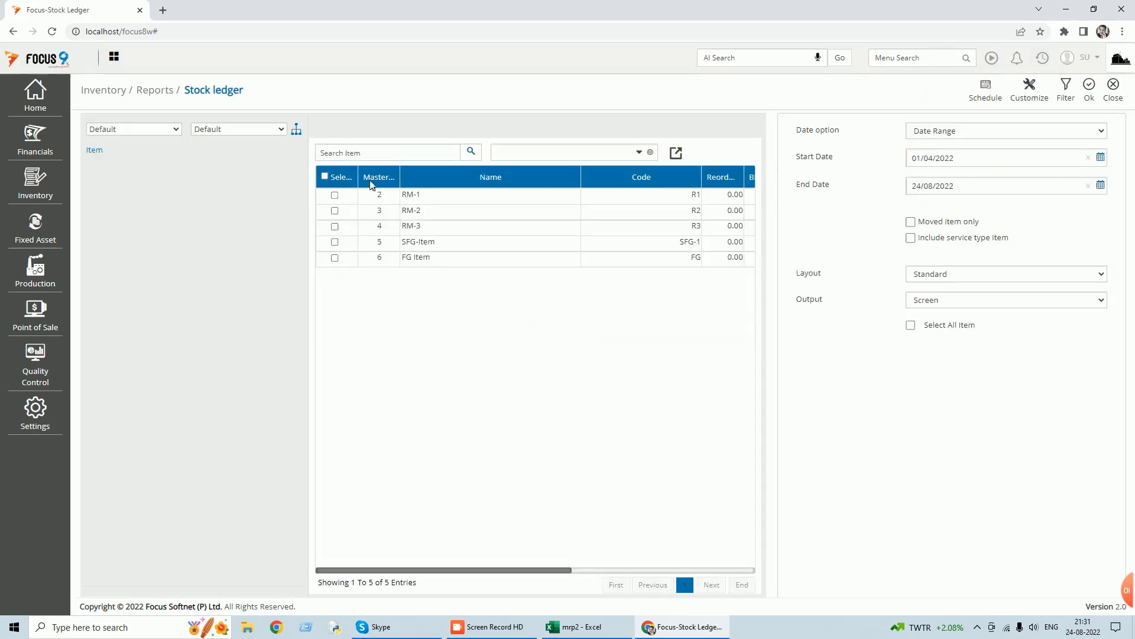
{"action": "left_click", "coordinate": [325, 176]}
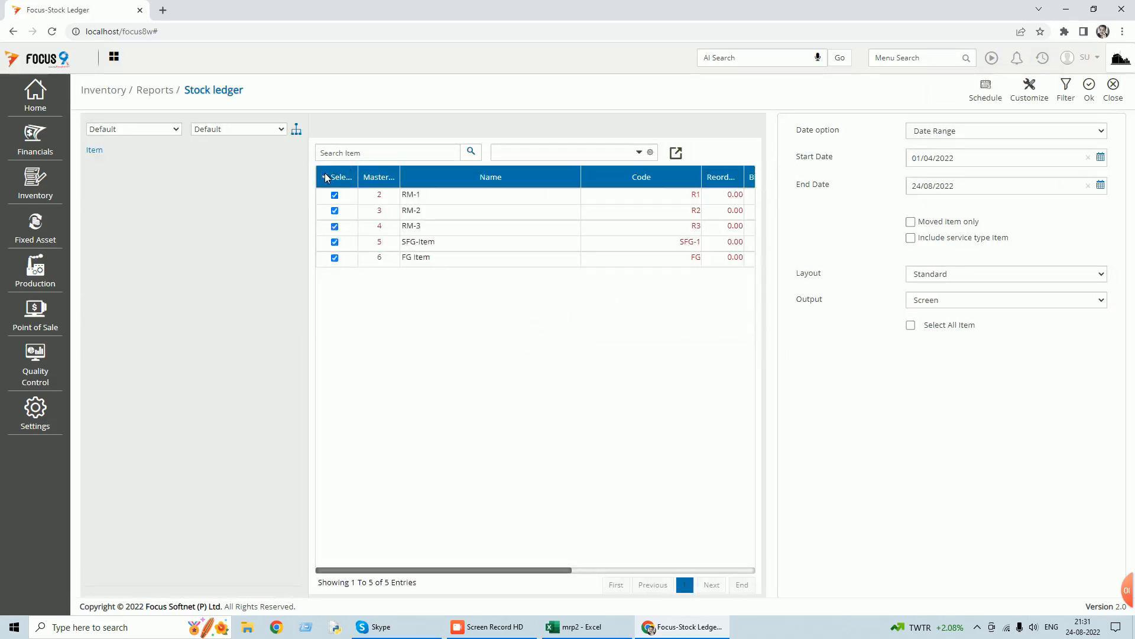
{"action": "left_click", "coordinate": [1100, 185]}
{"action": "left_click", "coordinate": [971, 220]}
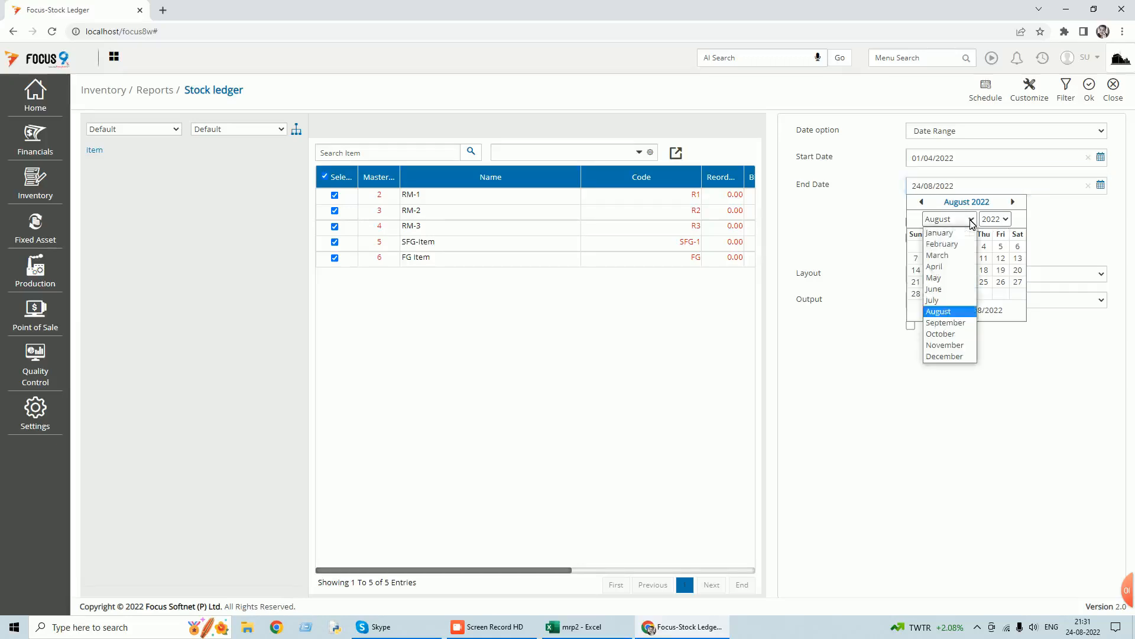
{"action": "left_click", "coordinate": [940, 323]}
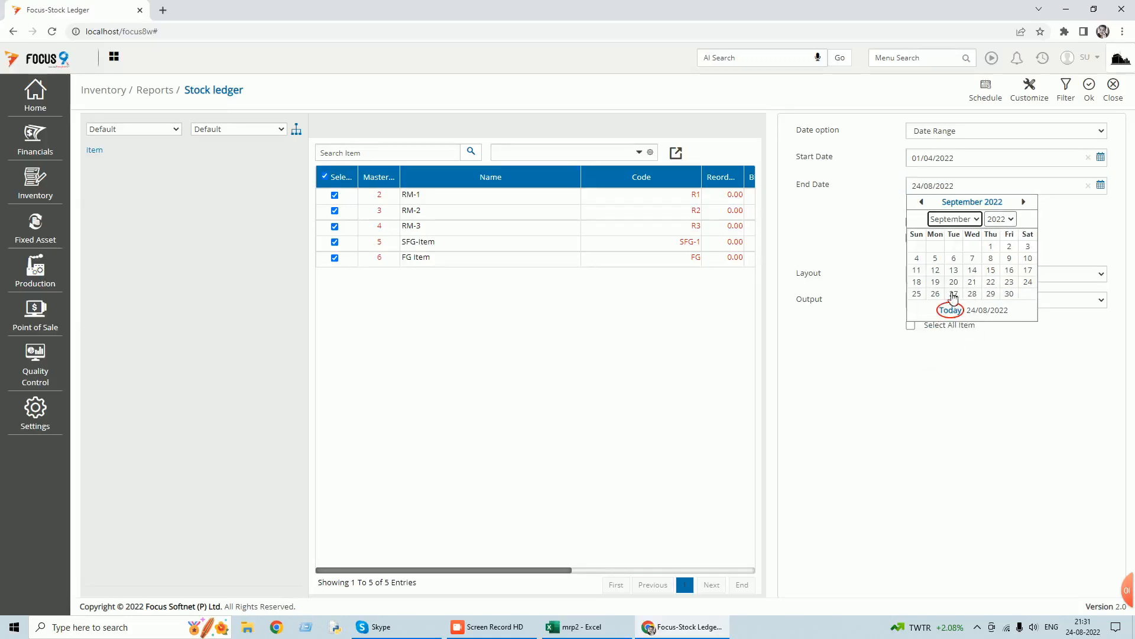
{"action": "left_click", "coordinate": [1029, 283]}
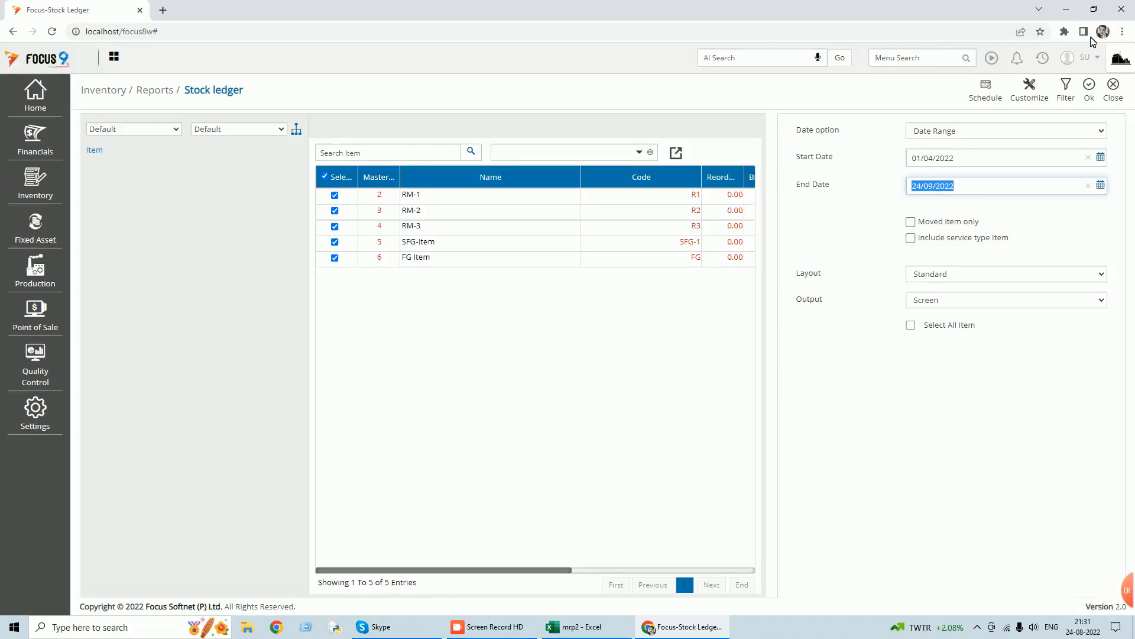
{"action": "left_click", "coordinate": [1093, 95]}
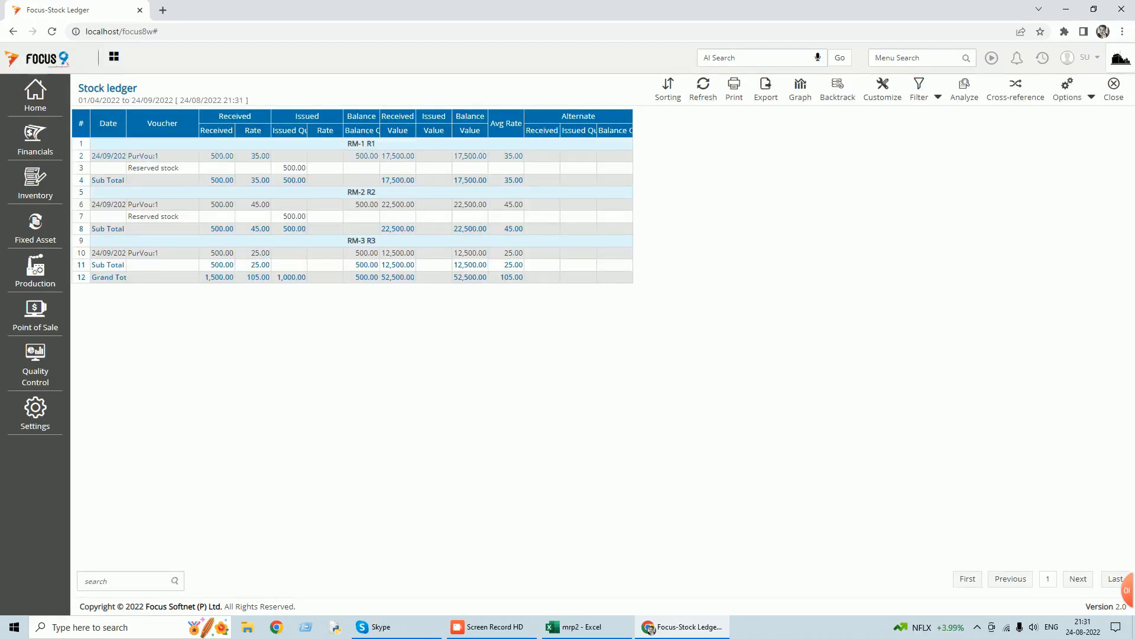
Auto-adjust the stock ledger's column widths, review the received and reserved quantities per raw material, and close the report.
{"action": "left_click", "coordinate": [1092, 97]}
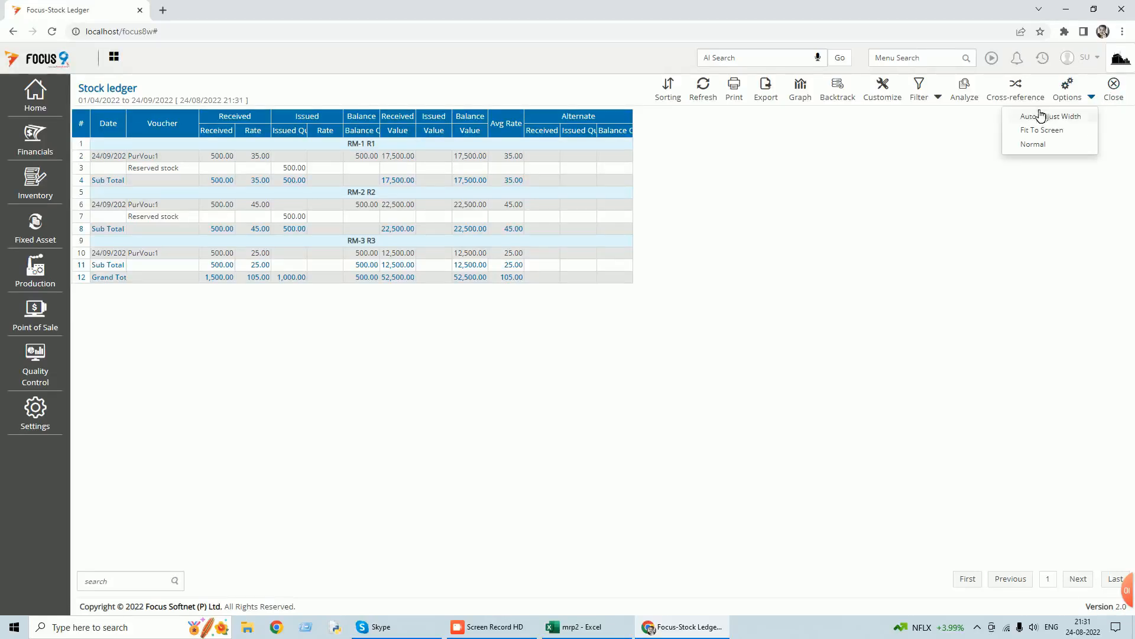
{"action": "left_click", "coordinate": [1037, 118]}
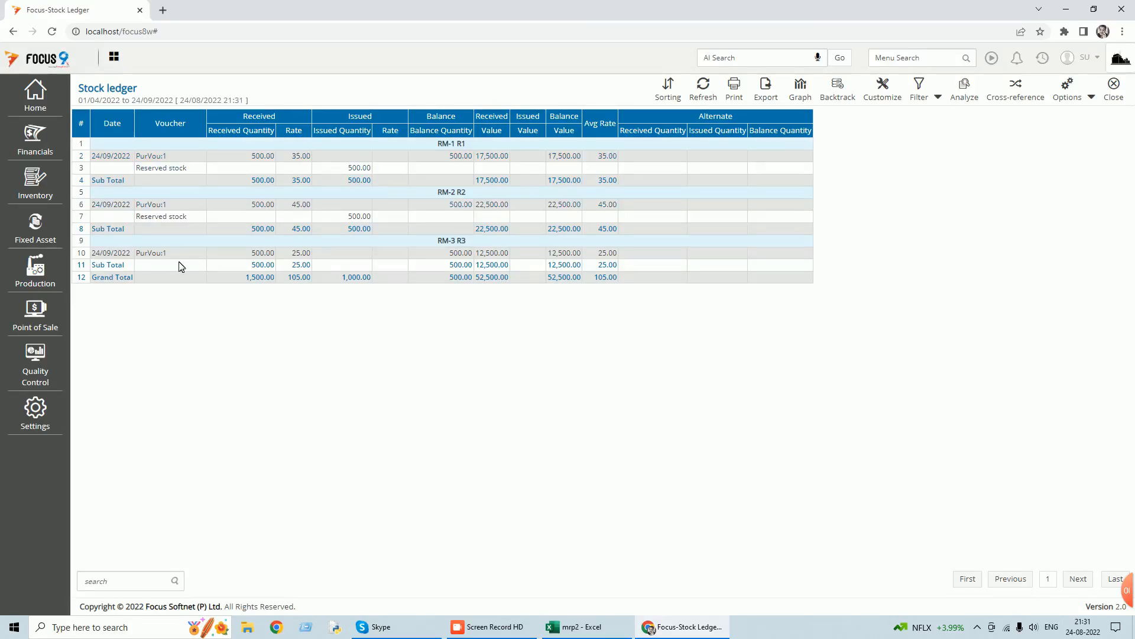
{"action": "left_click", "coordinate": [1115, 94]}
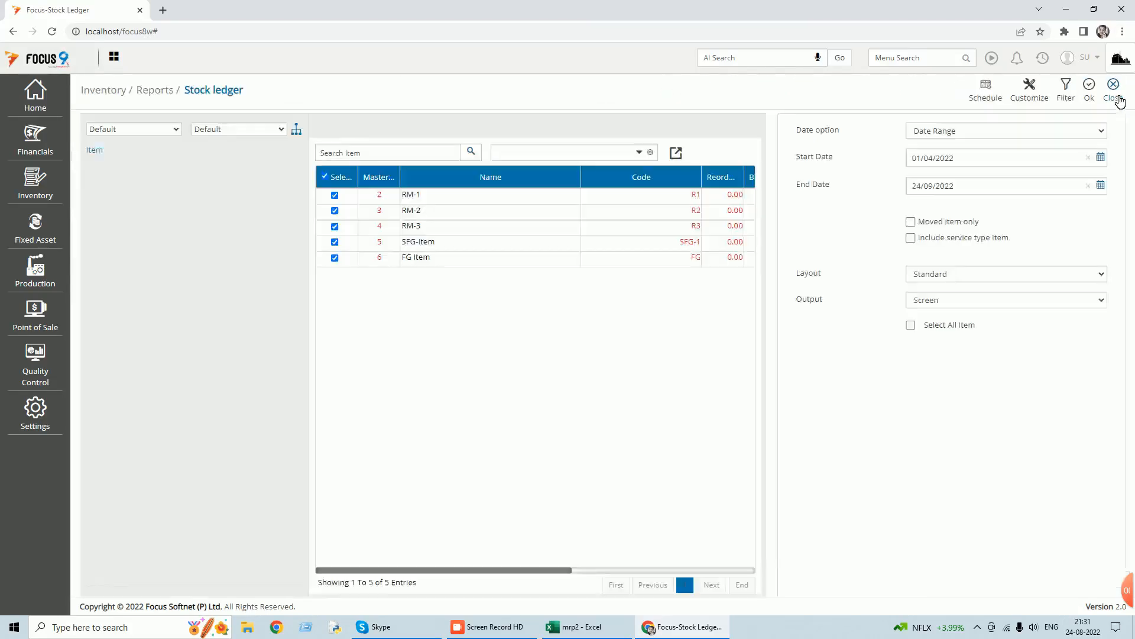
{"action": "left_click", "coordinate": [1120, 99]}
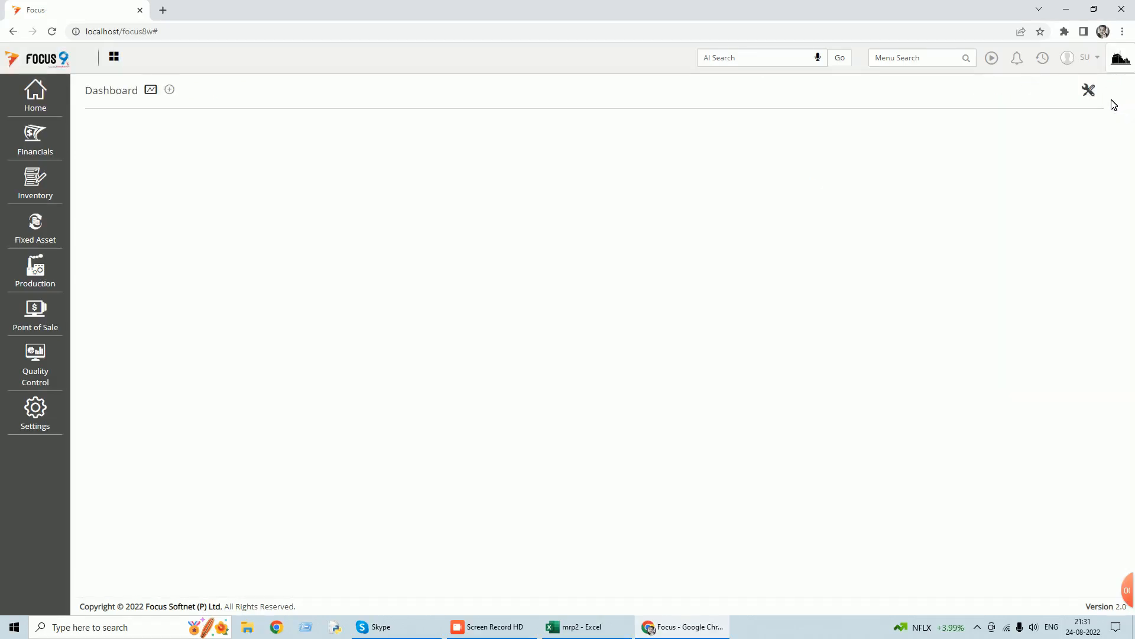
Open the Release Production Order screen and widen the Due Date column to review both orders' dates.
{"action": "left_click", "coordinate": [916, 64]}
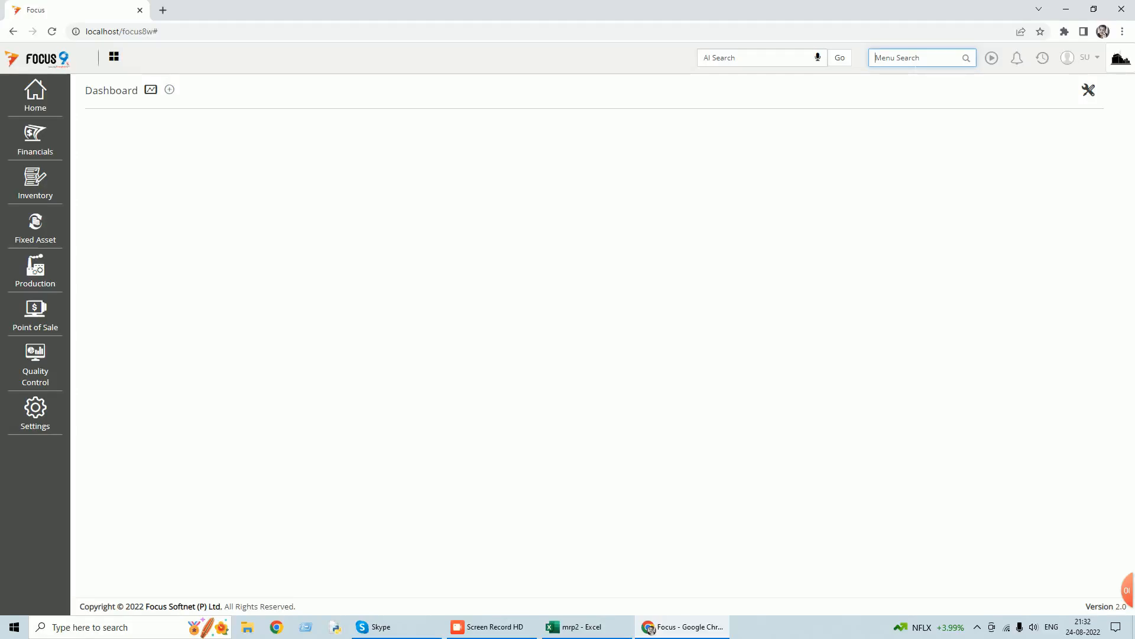
{"action": "type", "text": "rea"}
{"action": "key", "text": "BackSpace"}
{"action": "type", "text": "le"}
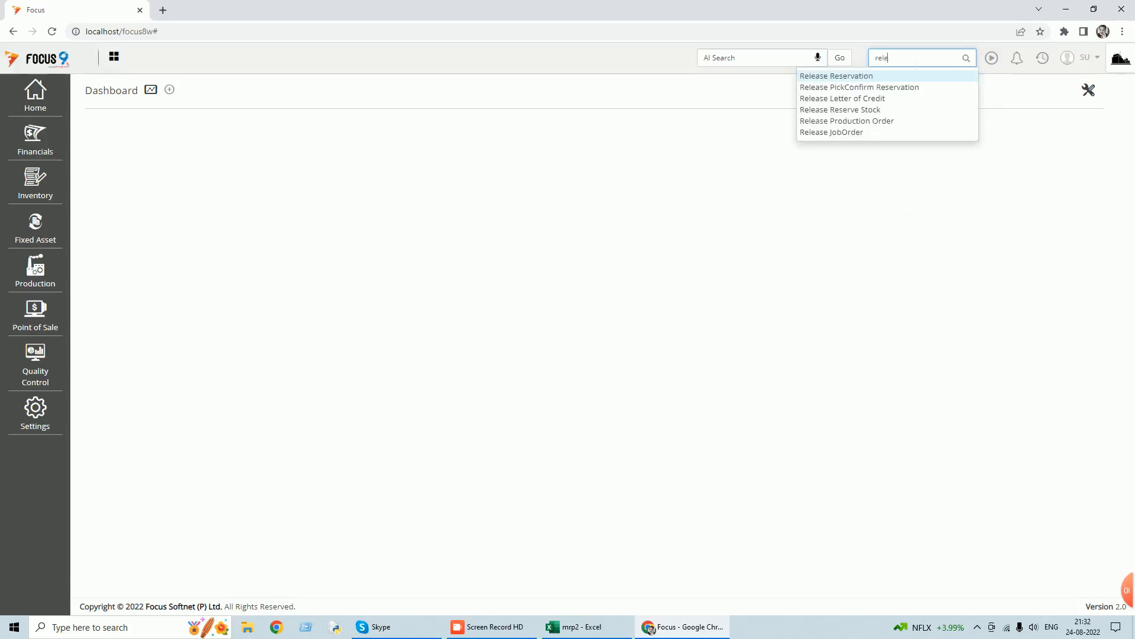
{"action": "left_click", "coordinate": [864, 122]}
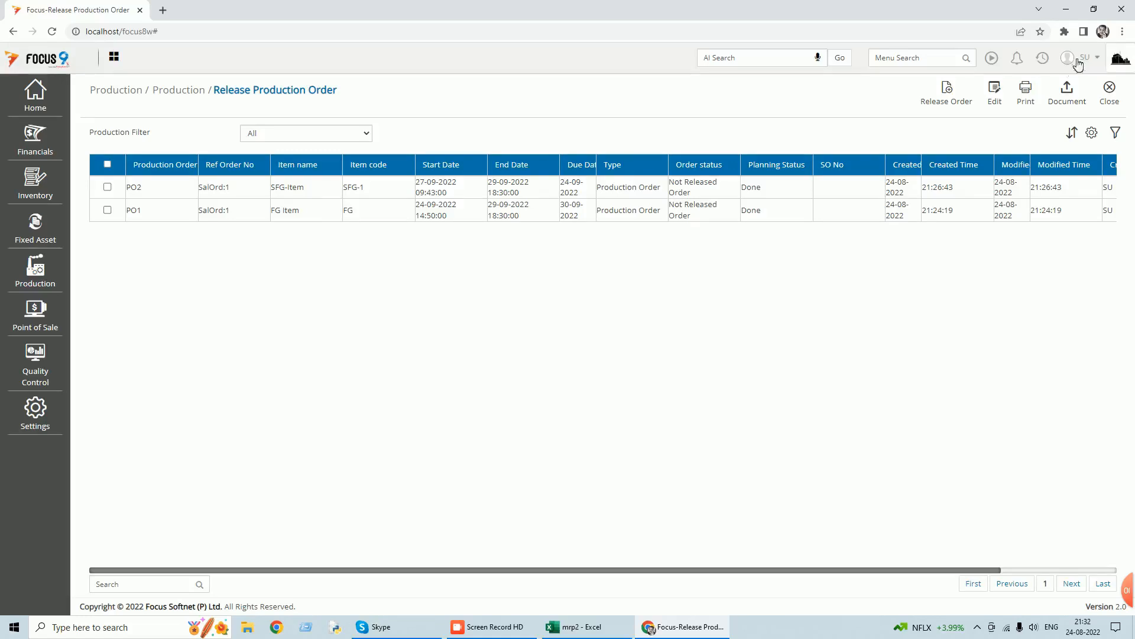
{"action": "left_click_drag", "start_coordinate": [599, 164], "coordinate": [634, 166]}
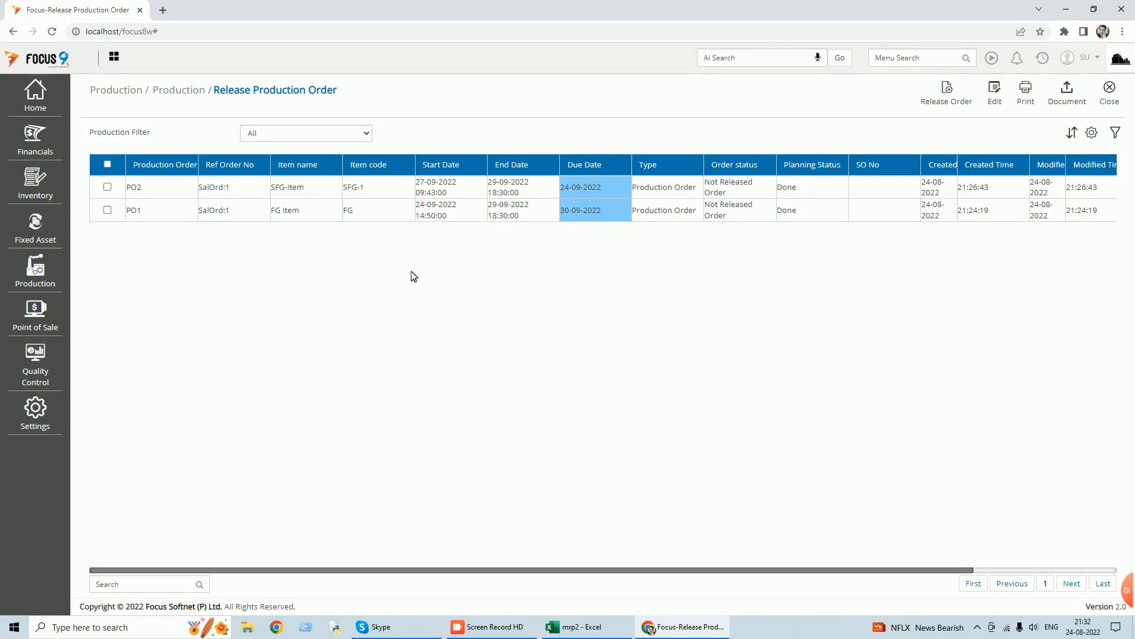
Release production order PO2 for SFG-Item and close the release screen.
{"action": "left_click", "coordinate": [108, 187]}
{"action": "left_click", "coordinate": [943, 101]}
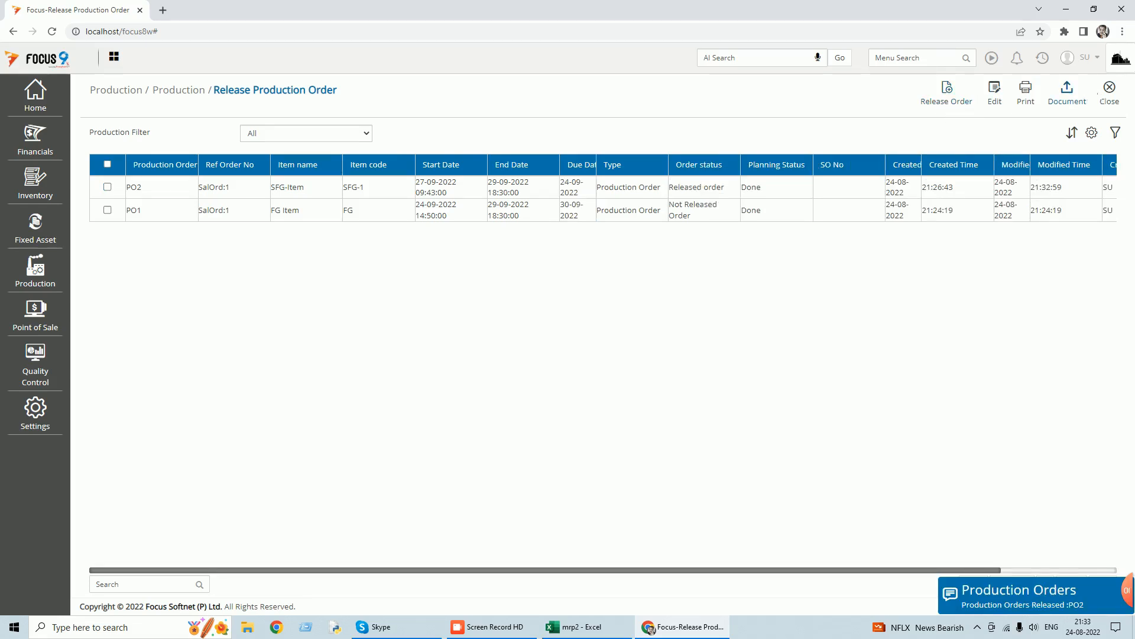
{"action": "left_click", "coordinate": [1110, 97]}
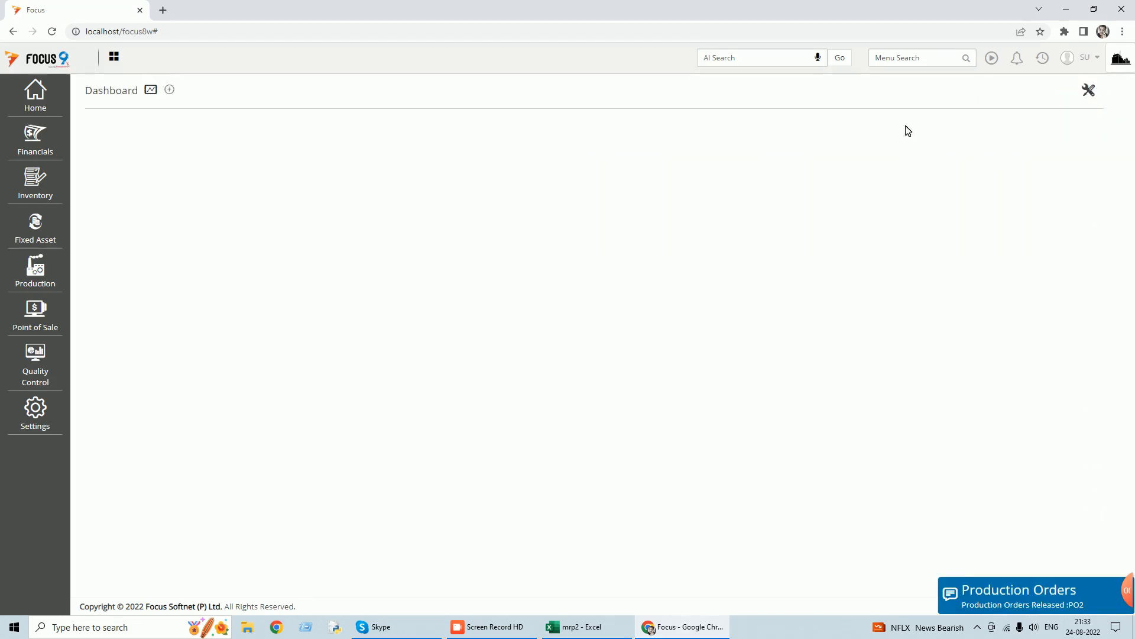
{"action": "left_click", "coordinate": [896, 58]}
{"action": "type", "text": "issu"}
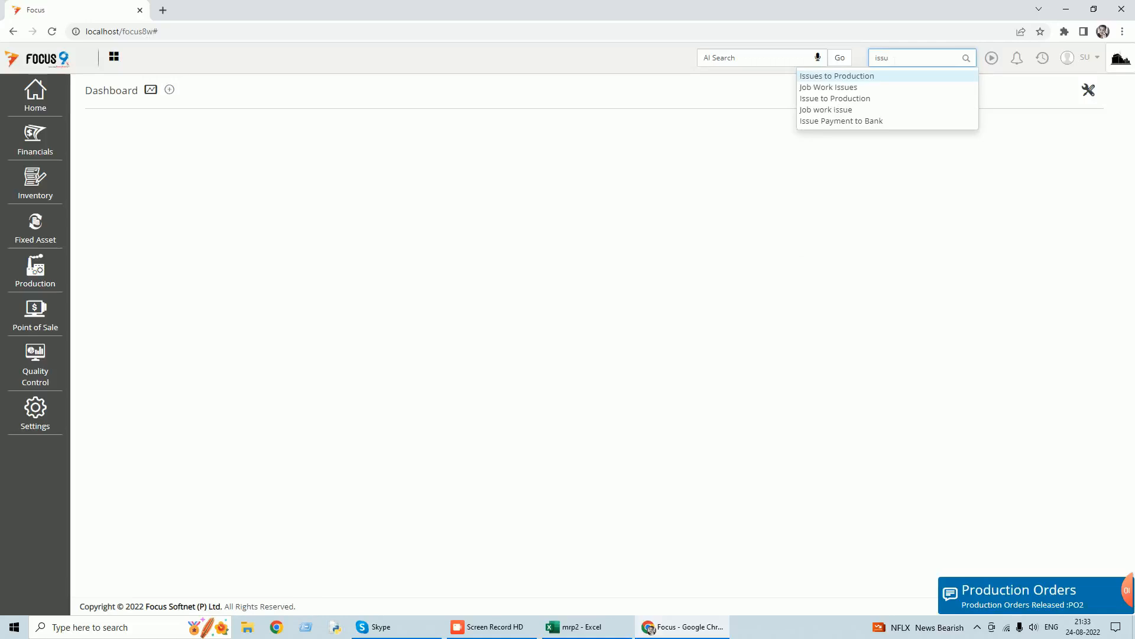
{"action": "left_click", "coordinate": [852, 76]}
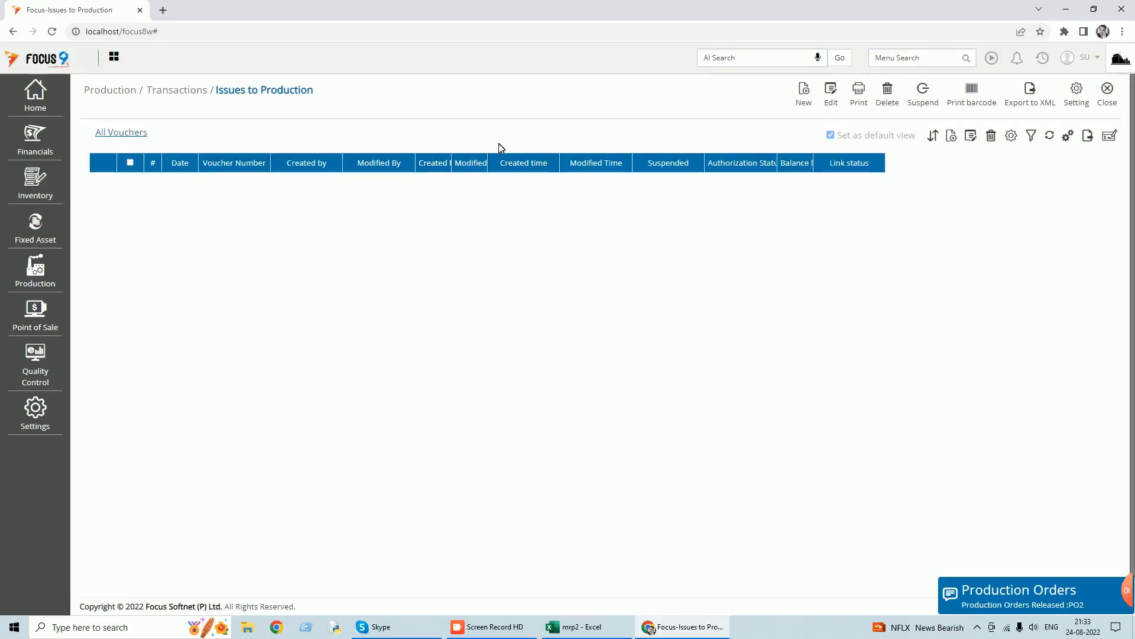
{"action": "left_click", "coordinate": [805, 97]}
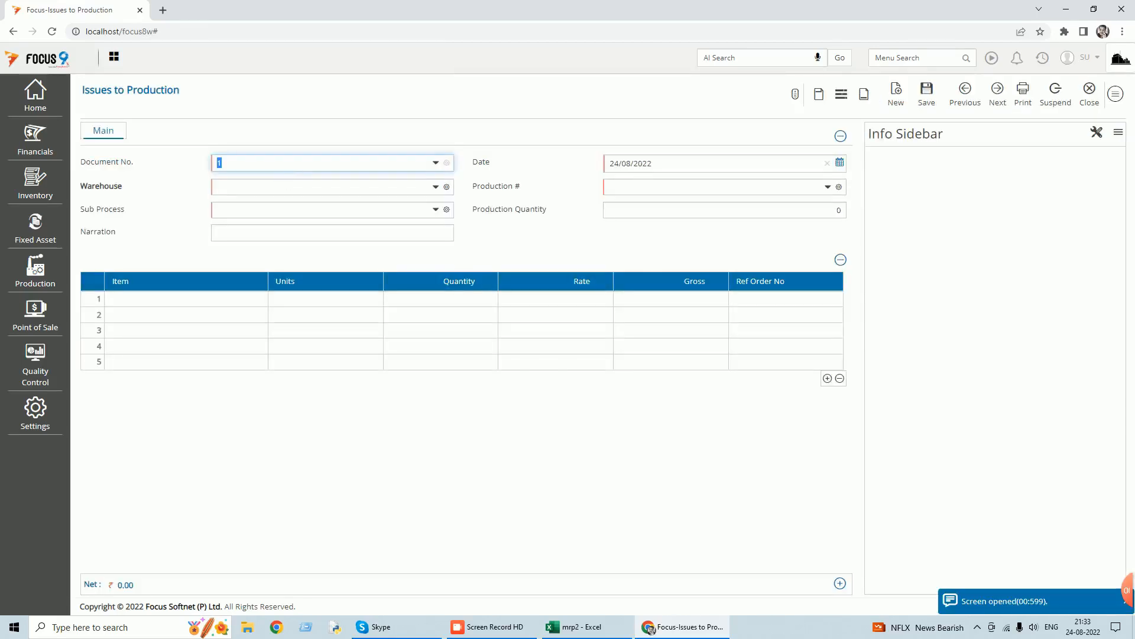
{"action": "type", "text": "m"}
{"action": "key", "text": "Return"}
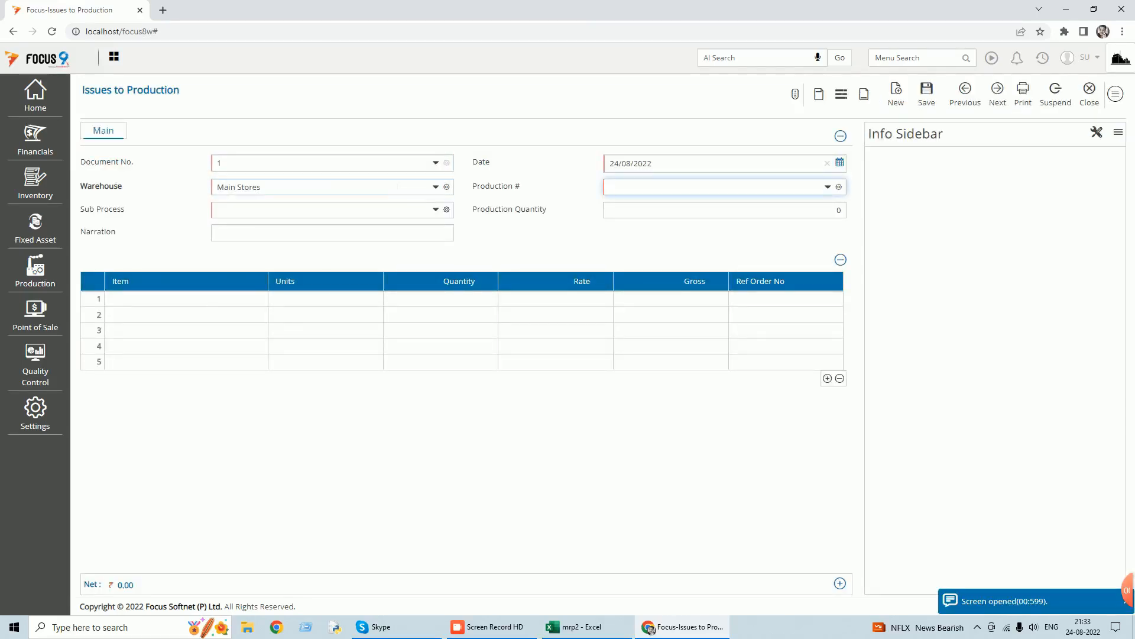
{"action": "left_click", "coordinate": [831, 188]}
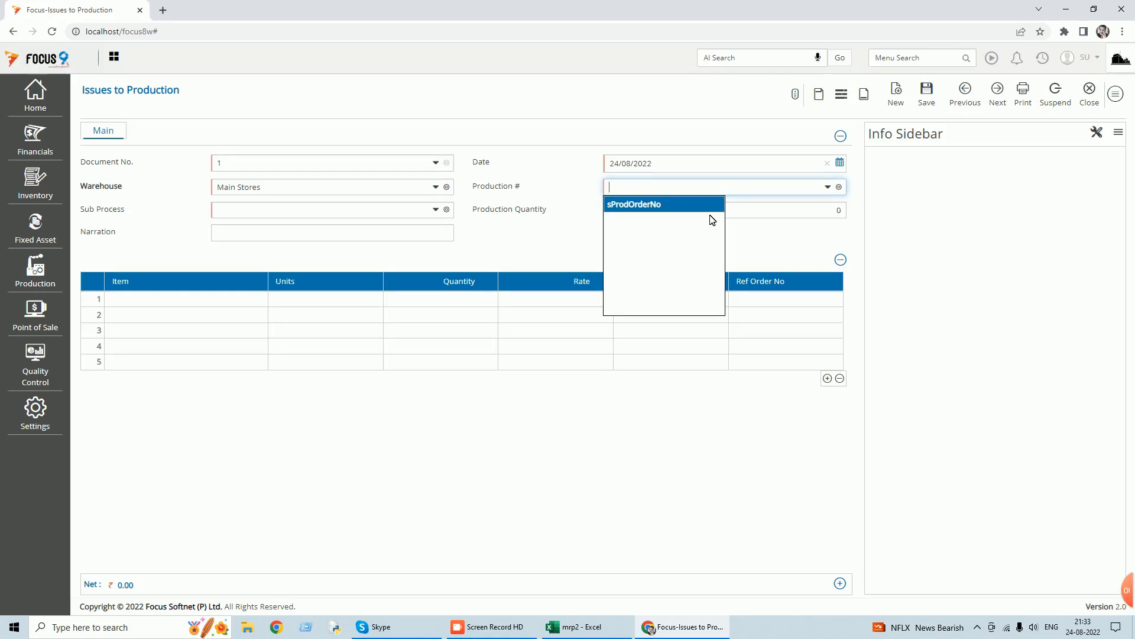
{"action": "left_click", "coordinate": [1090, 93]}
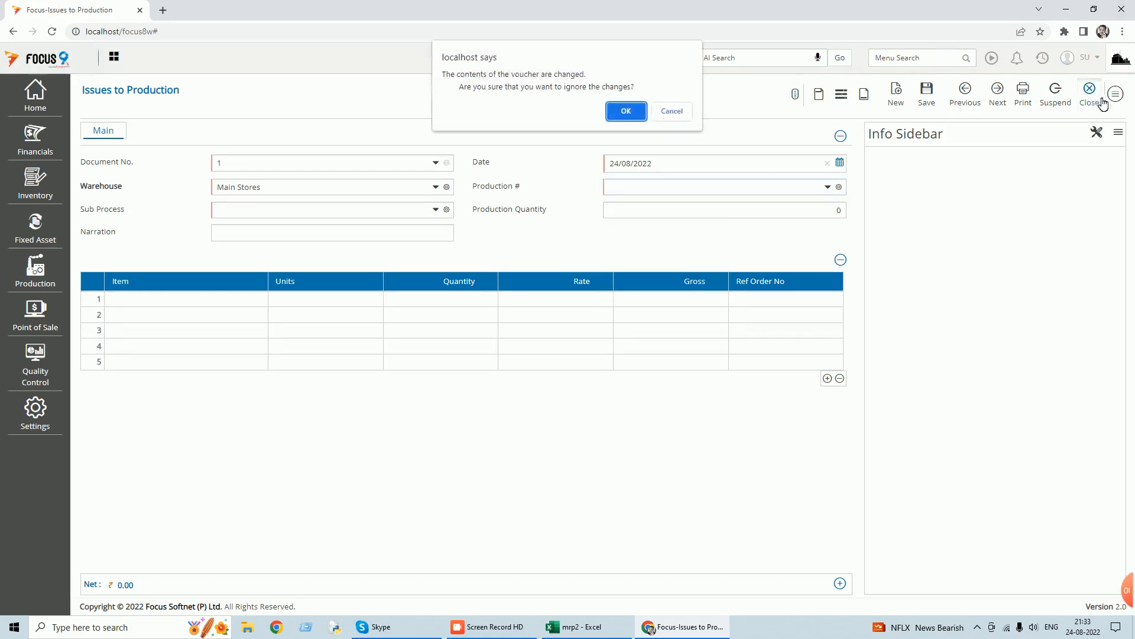
{"action": "left_click", "coordinate": [628, 111]}
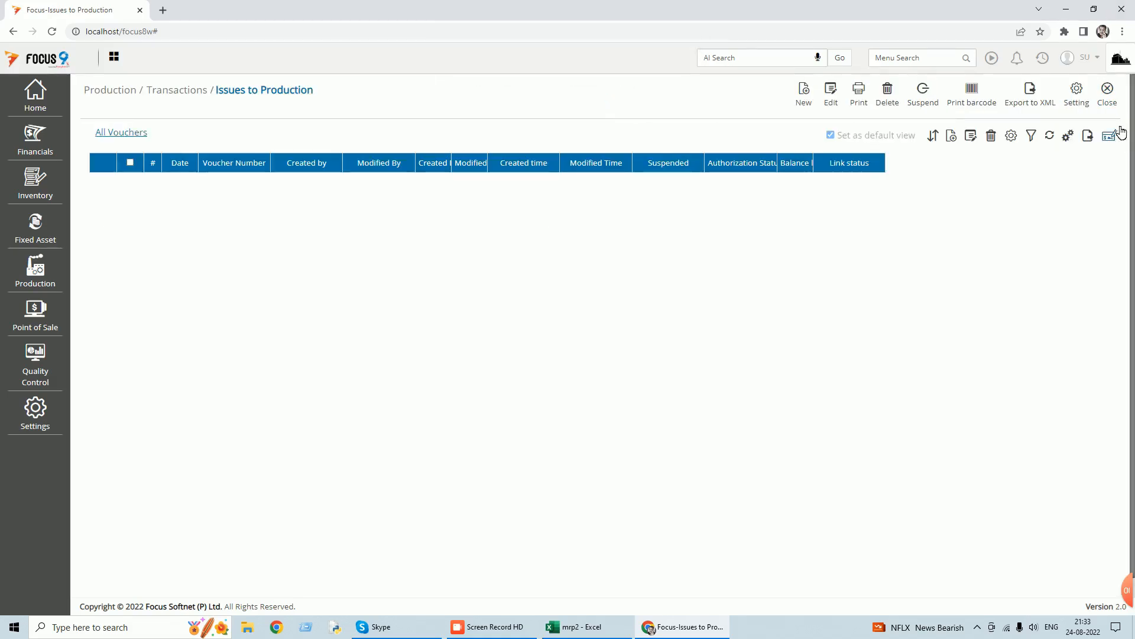
{"action": "left_click", "coordinate": [1112, 101]}
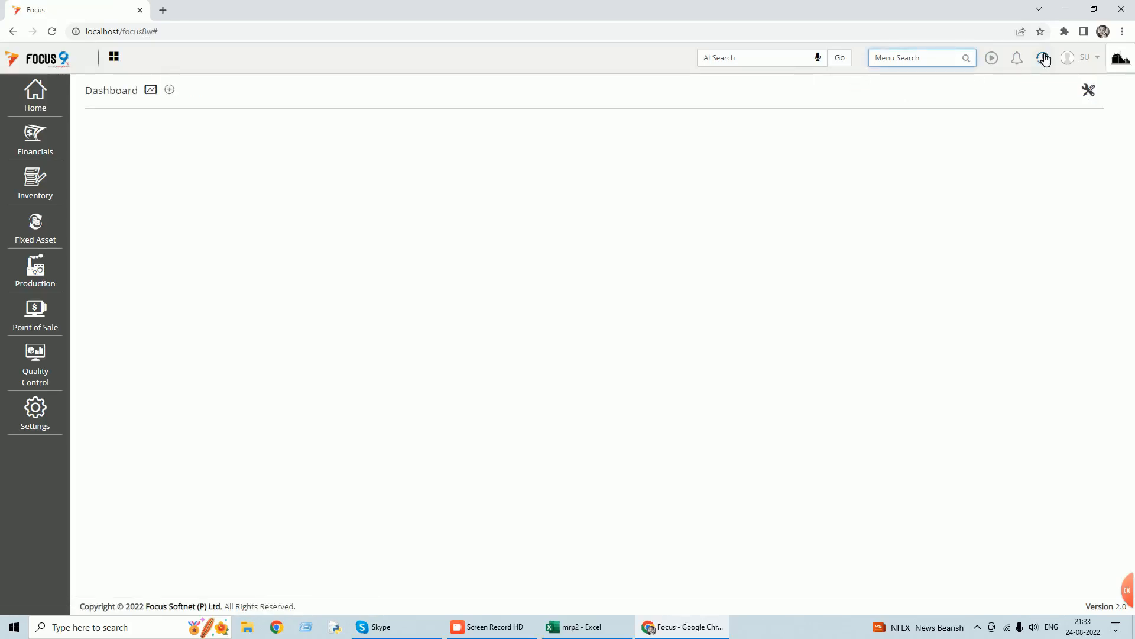
Log out and sign back in to the MRP-2 company, entering the username and account password.
{"action": "left_click", "coordinate": [1103, 63]}
{"action": "left_click", "coordinate": [1017, 116]}
{"action": "type", "text": "su"}
{"action": "key", "text": "Tab"}
{"action": "type", "text": "su"}
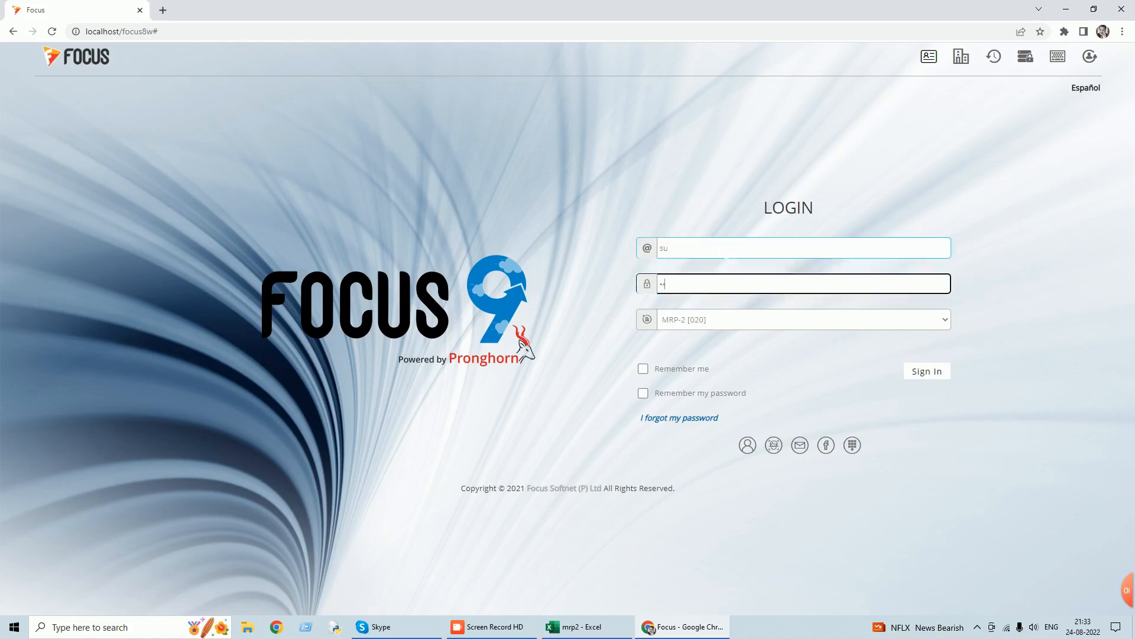
{"action": "key", "text": "Return"}
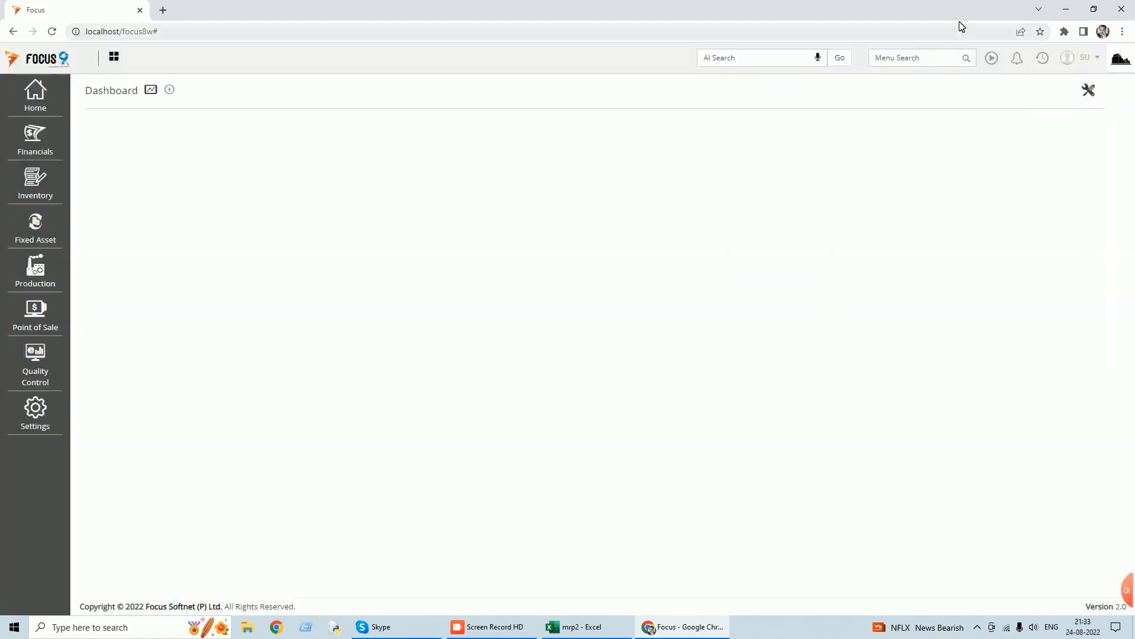
Open the MRP Issue To Production form and set the warehouse to Main Stores.
{"action": "type", "text": "issu"}
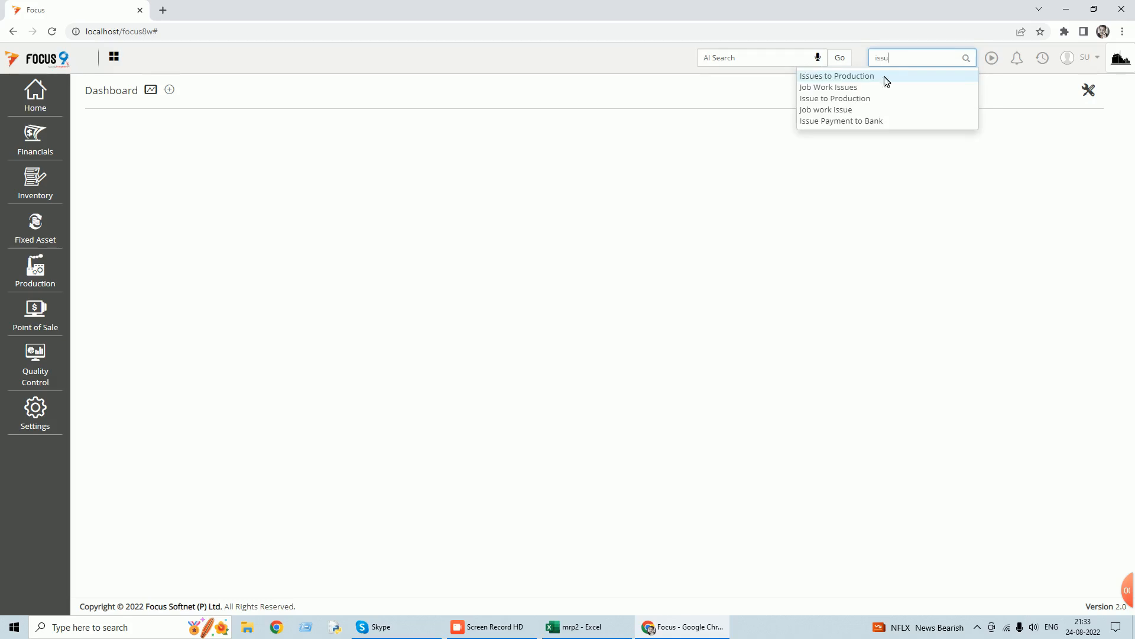
{"action": "left_click", "coordinate": [864, 99]}
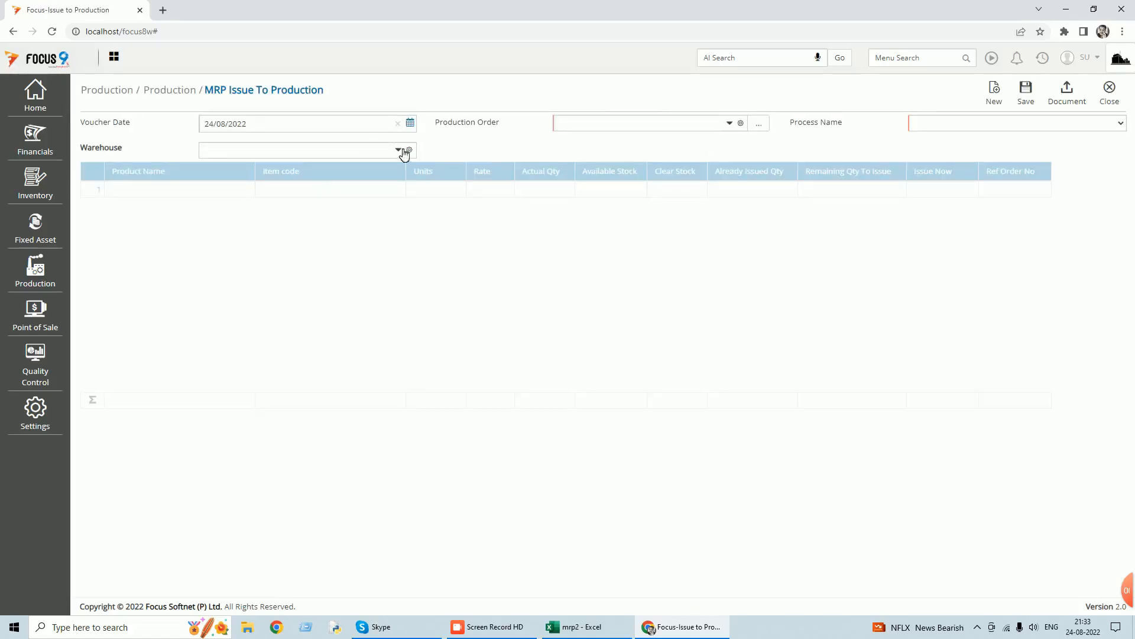
{"action": "left_click", "coordinate": [398, 149]}
{"action": "left_click", "coordinate": [222, 196]}
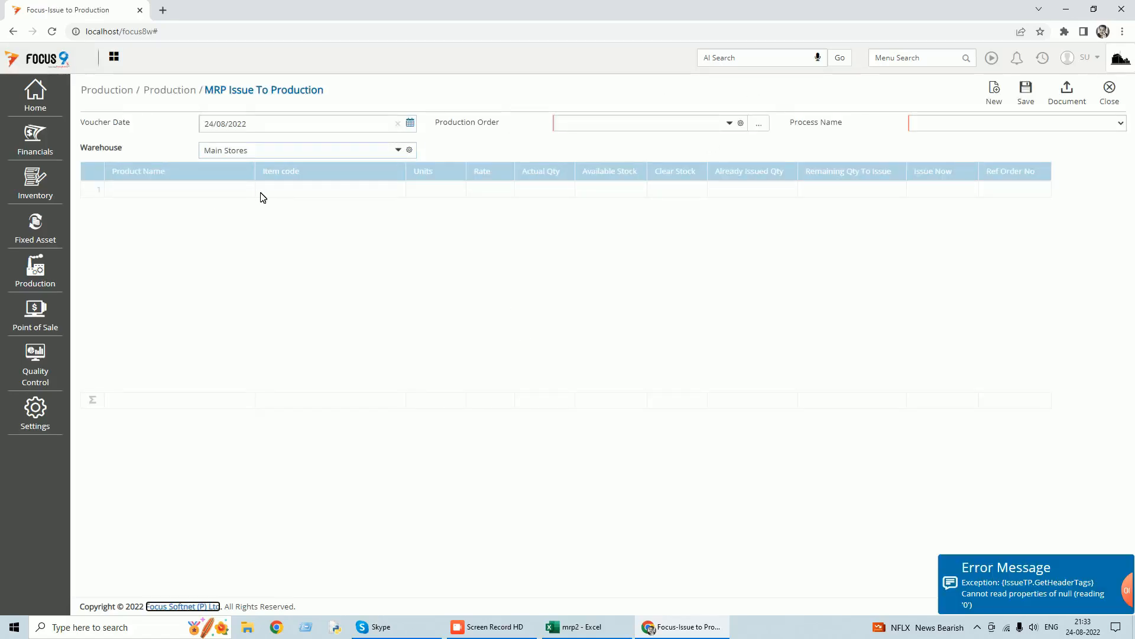
Try to save the material issue for production order PO2 with process Process-1, and close the form.
{"action": "left_click", "coordinate": [730, 123]}
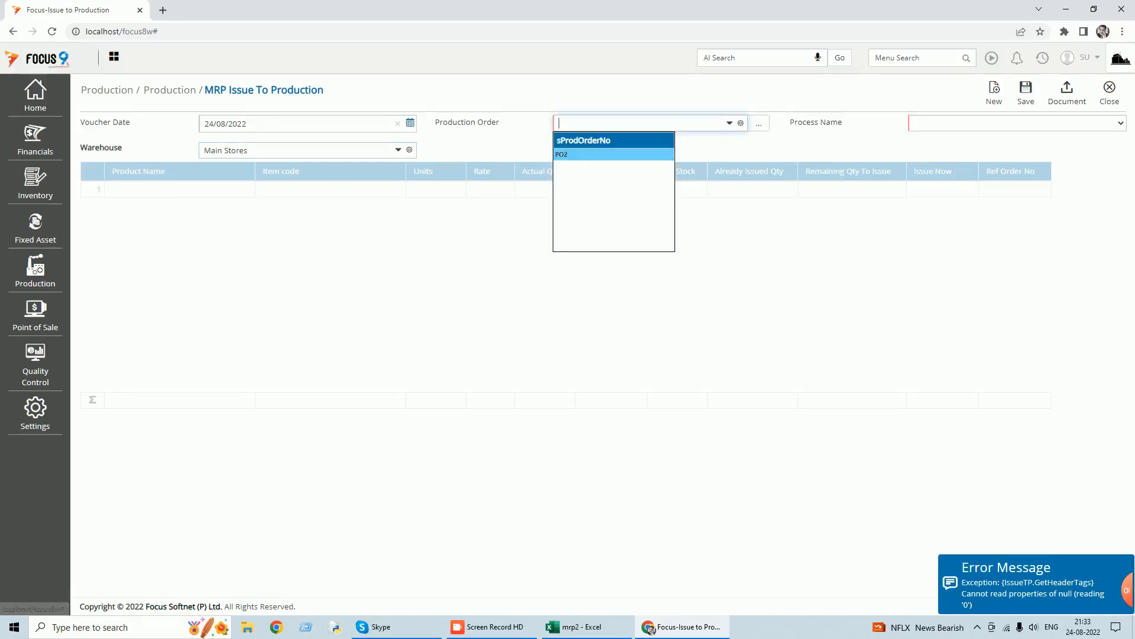
{"action": "left_click", "coordinate": [595, 155]}
{"action": "left_click", "coordinate": [1120, 123]}
{"action": "left_click", "coordinate": [1003, 146]}
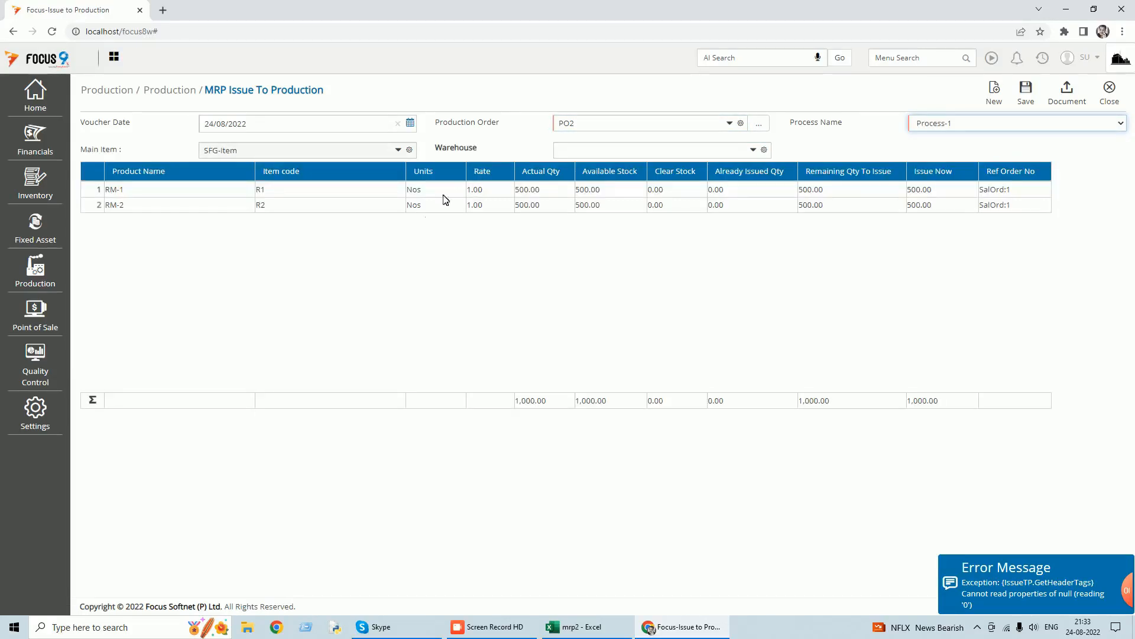
{"action": "left_click", "coordinate": [1026, 94]}
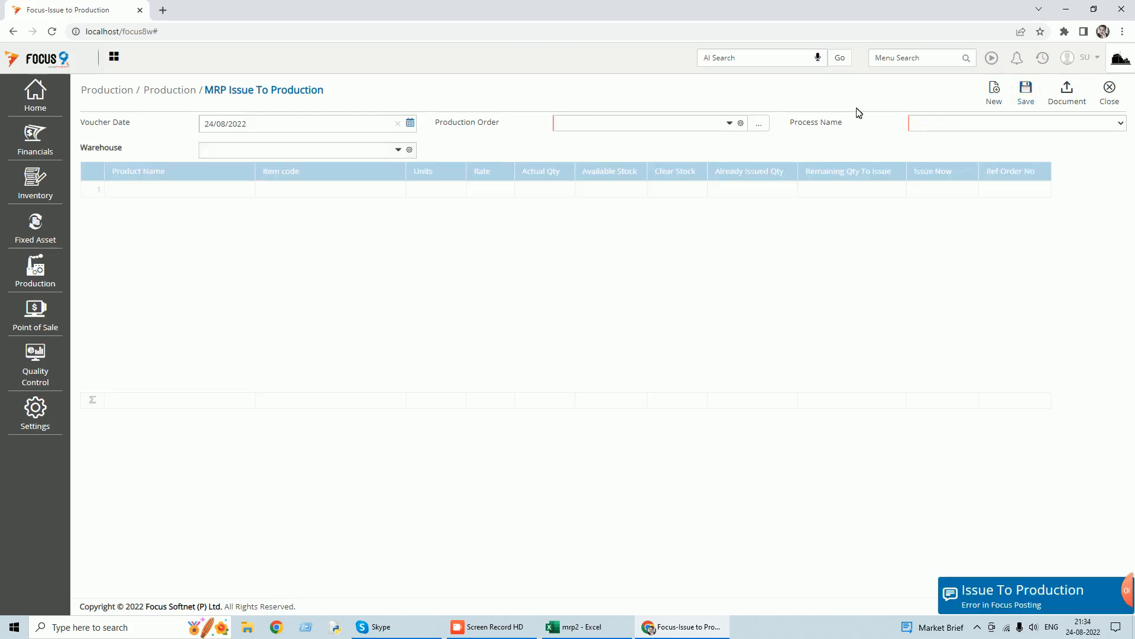
{"action": "left_click", "coordinate": [1111, 94]}
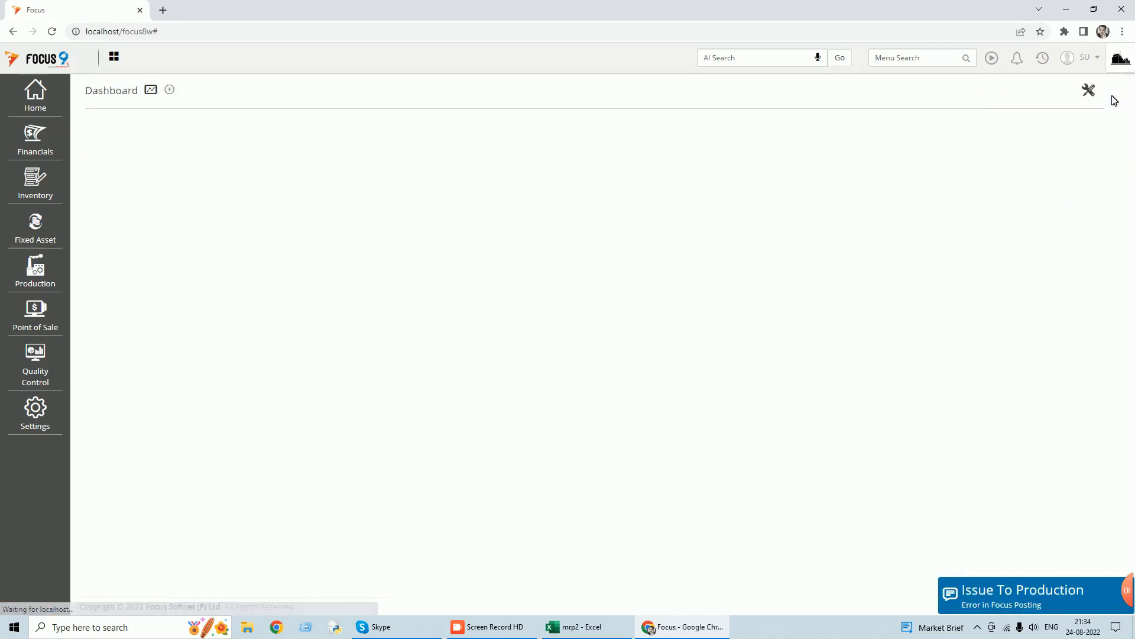
Run the Production order status report for PO1 and PO2, and review its quantity, order status and issue type columns.
{"action": "left_click", "coordinate": [895, 52]}
{"action": "type", "text": "pro"}
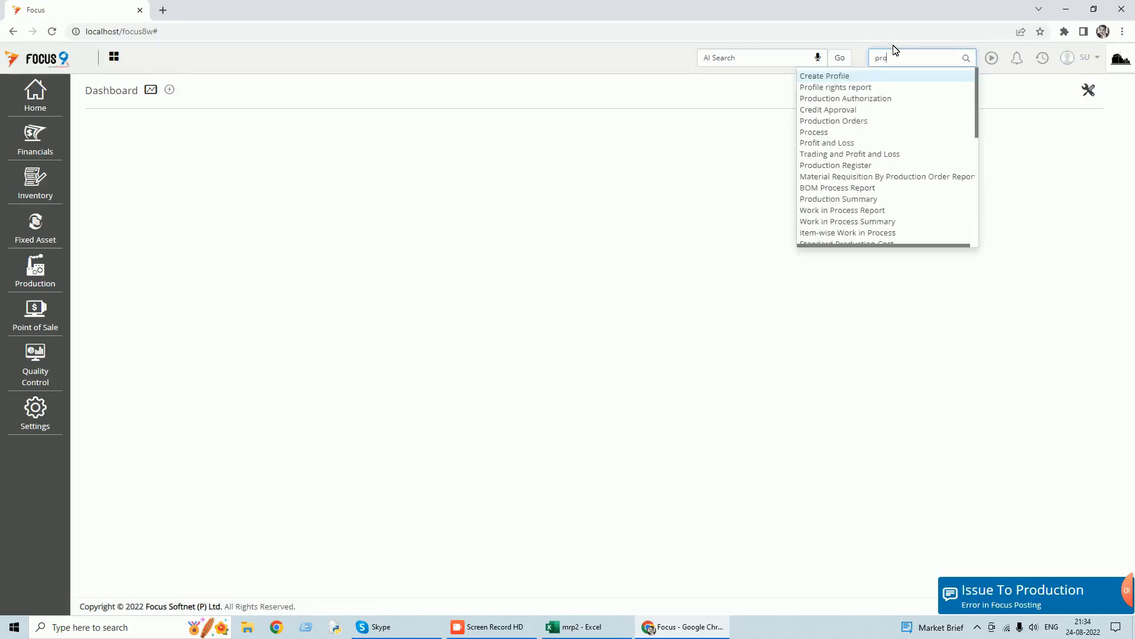
{"action": "type", "text": "ductio"}
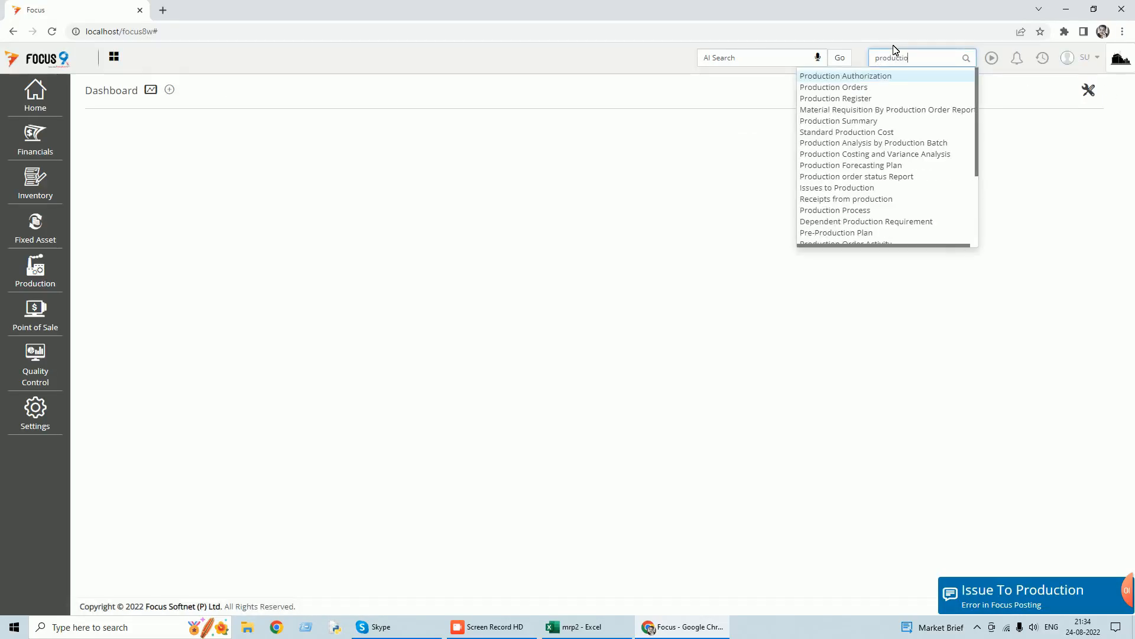
{"action": "type", "text": "n o"}
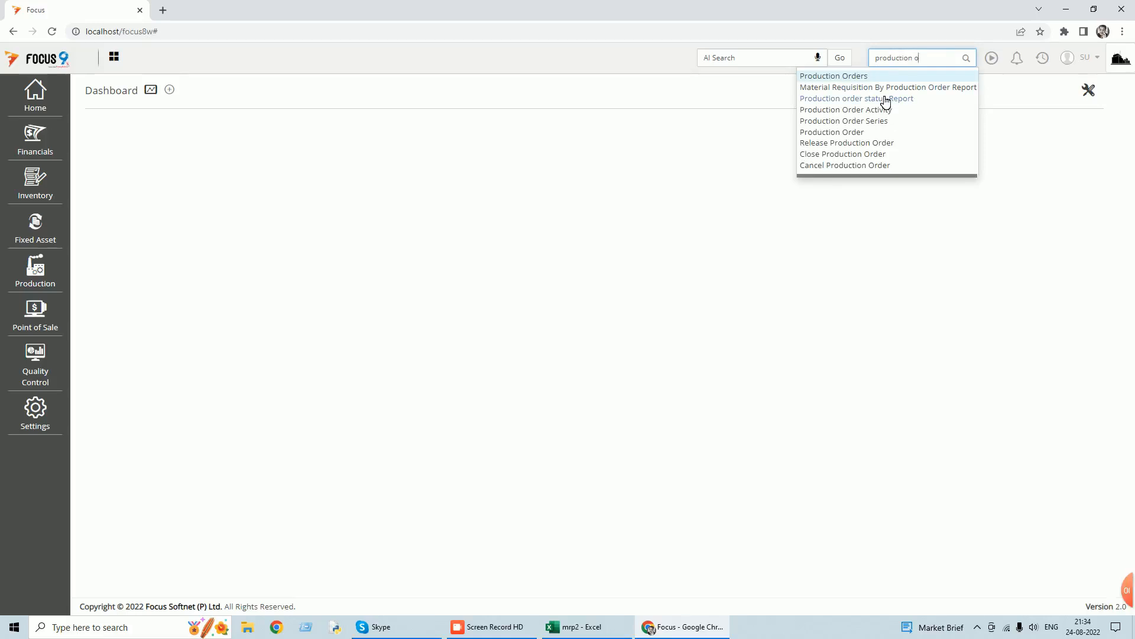
{"action": "left_click", "coordinate": [885, 102]}
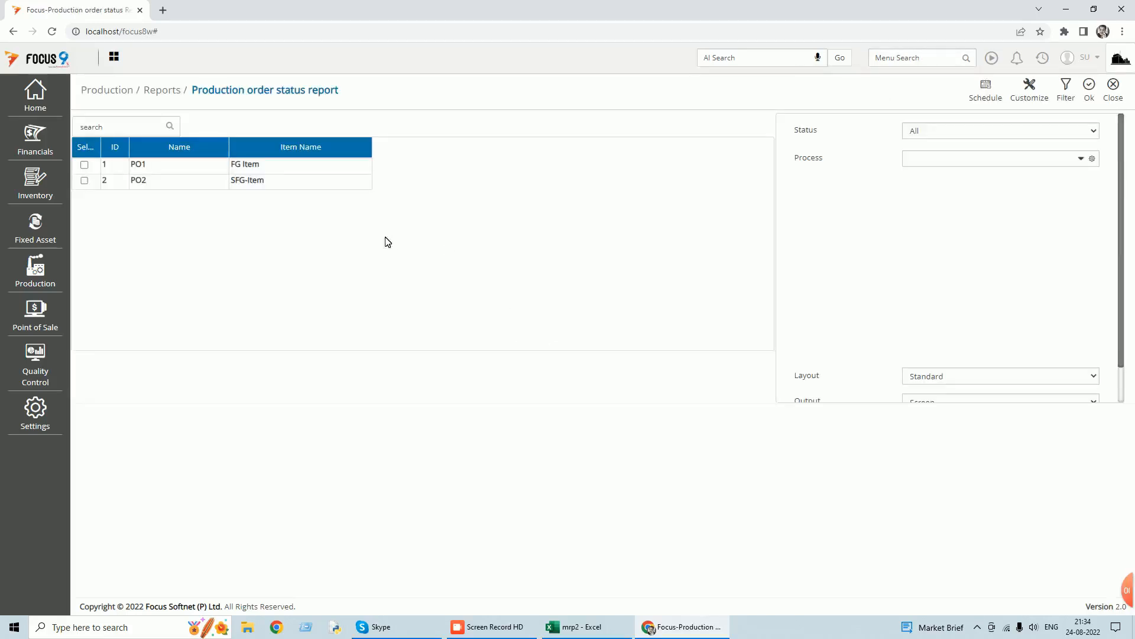
{"action": "left_click", "coordinate": [84, 165]}
{"action": "left_click", "coordinate": [85, 180]}
{"action": "left_click", "coordinate": [1090, 89]}
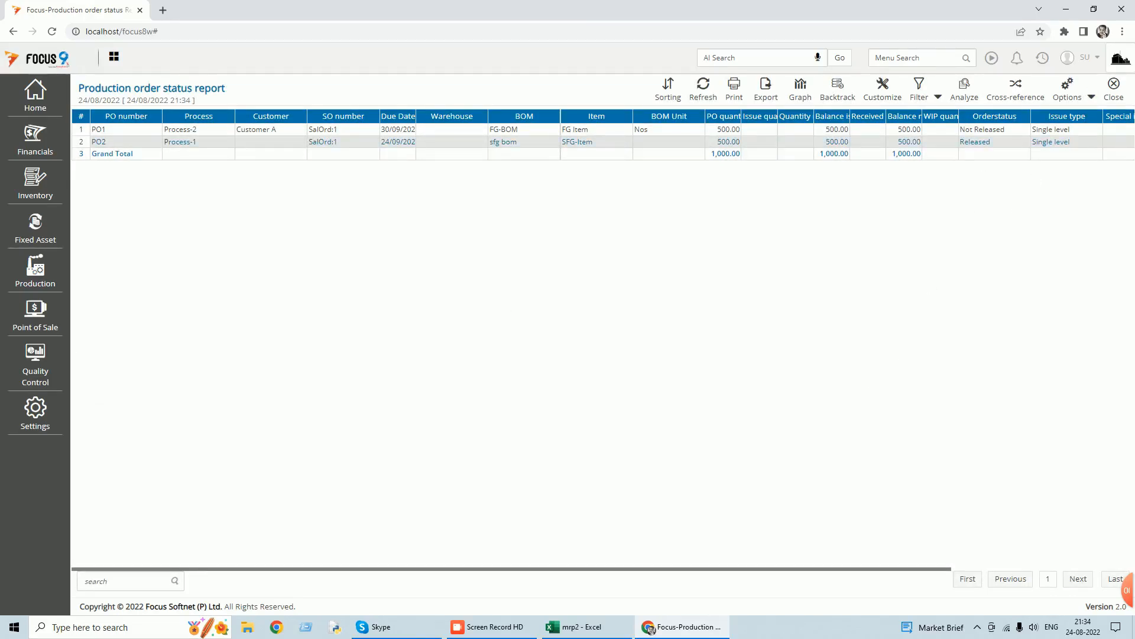
{"action": "left_click_drag", "start_coordinate": [897, 570], "coordinate": [1094, 568]}
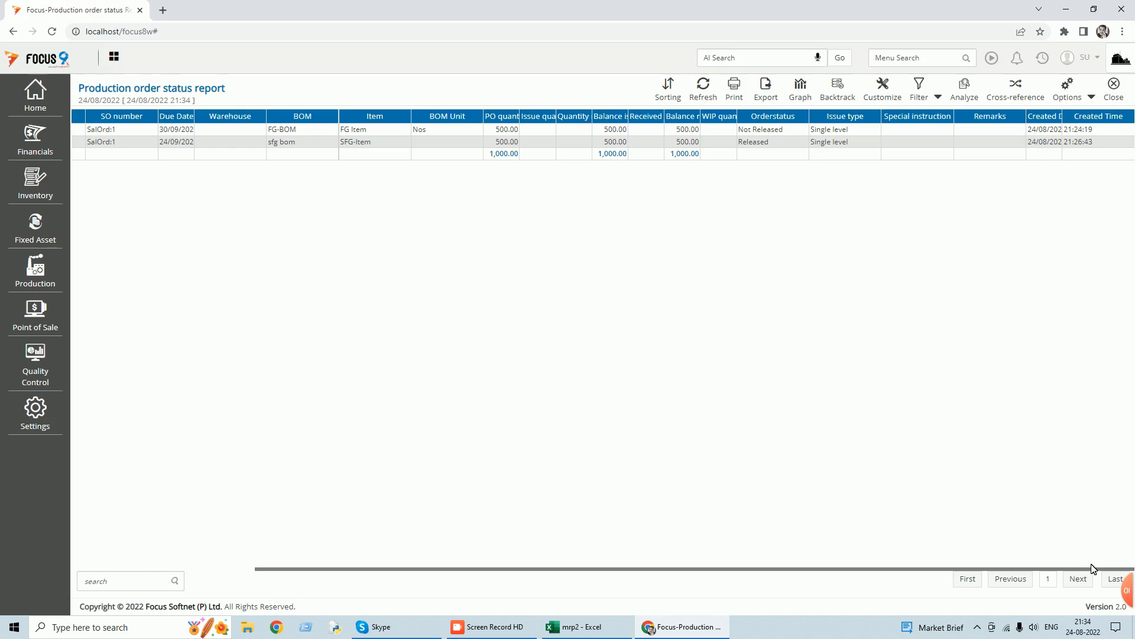
{"action": "left_click_drag", "start_coordinate": [1093, 568], "coordinate": [825, 581]}
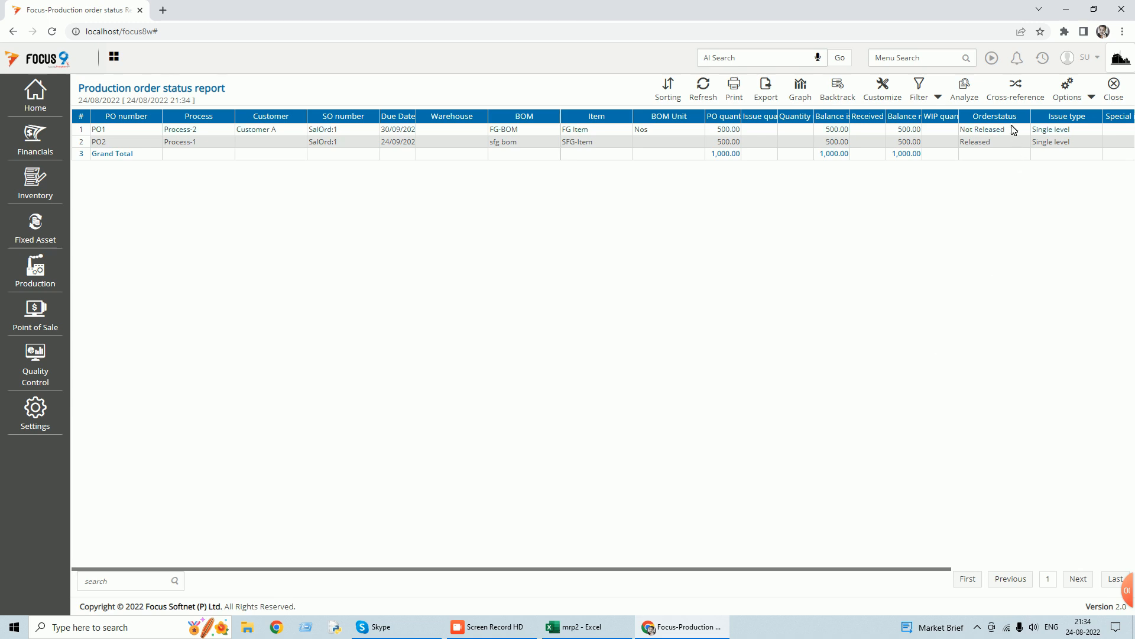
{"action": "left_click_drag", "start_coordinate": [945, 570], "coordinate": [1097, 570]}
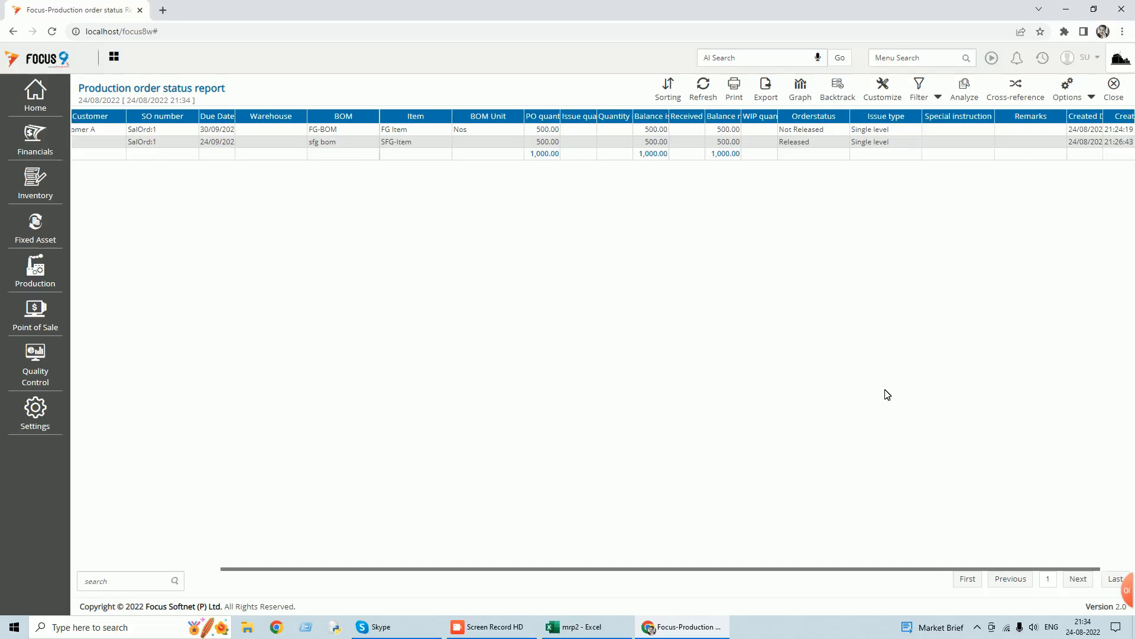